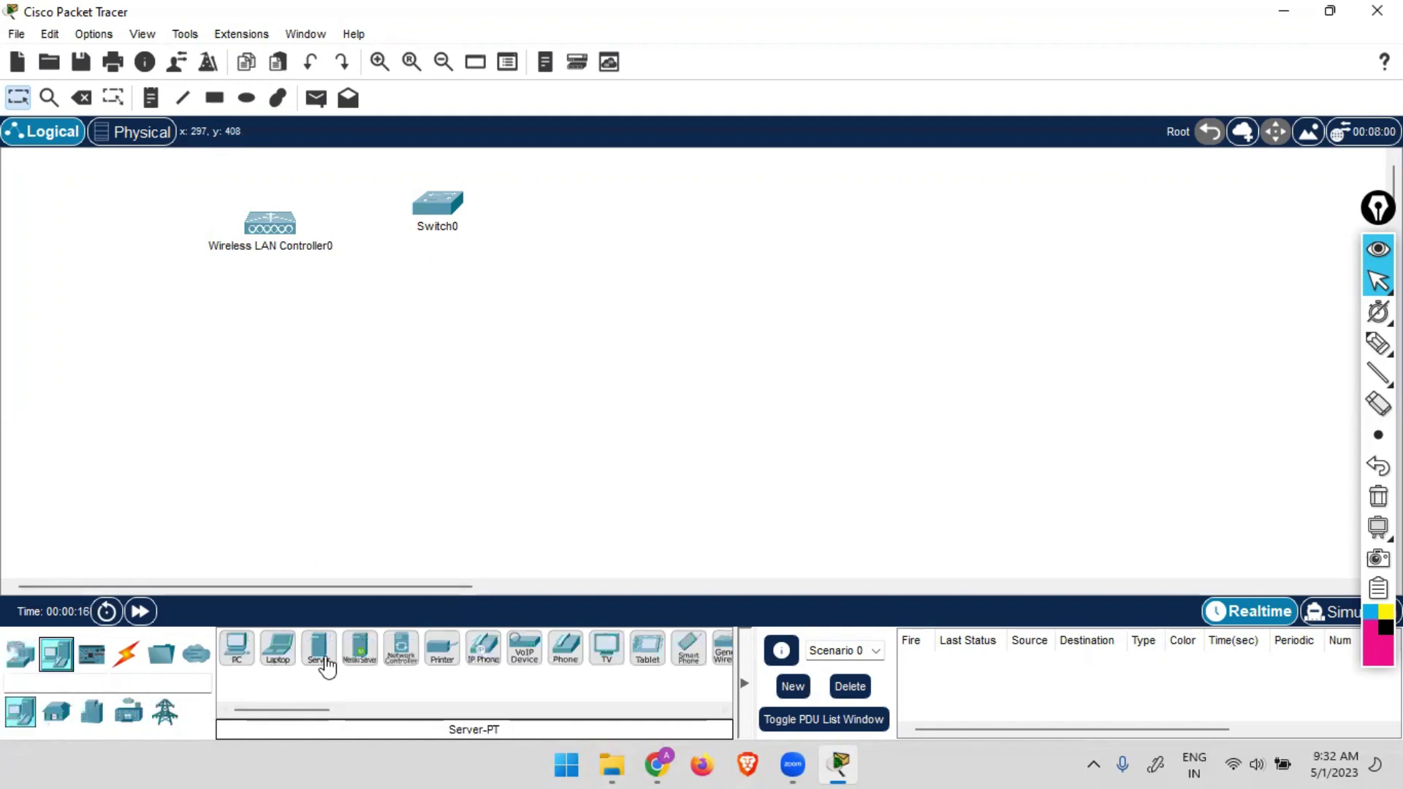
Place a Server and two LAP-PT lightweight access points on the workspace.
left_click_drag(351, 657, 605, 226)
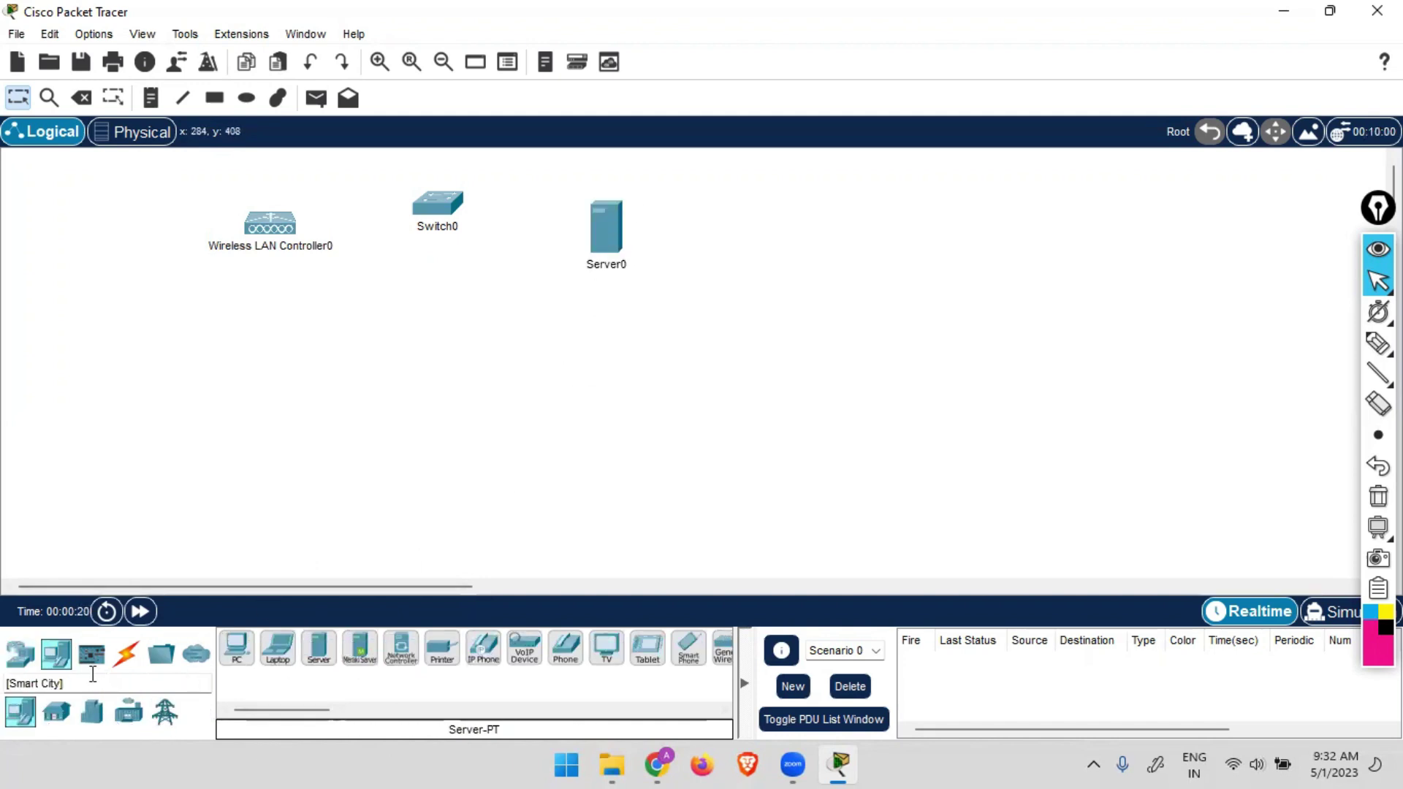
left_click(22, 661)
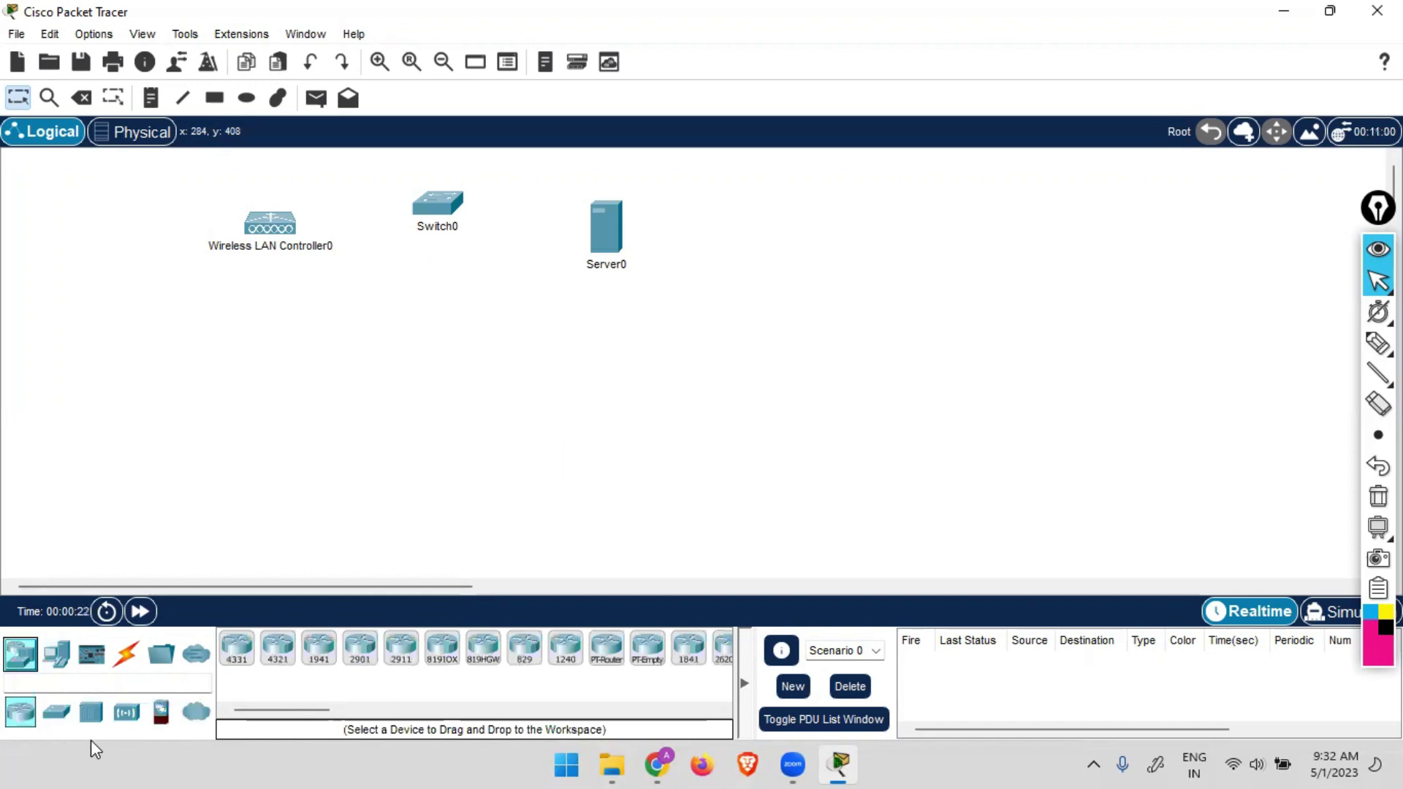
left_click(56, 712)
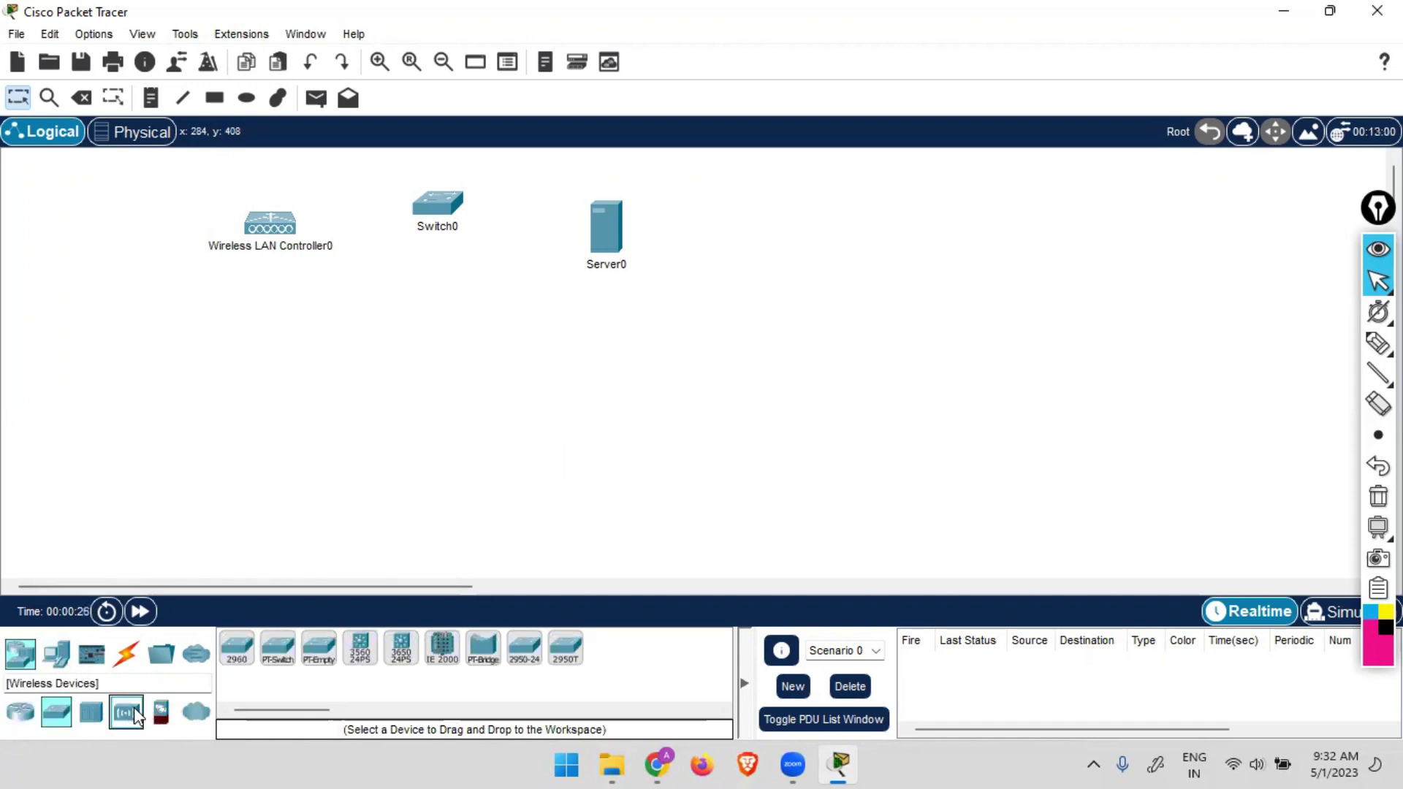
left_click(126, 712)
left_click(275, 649)
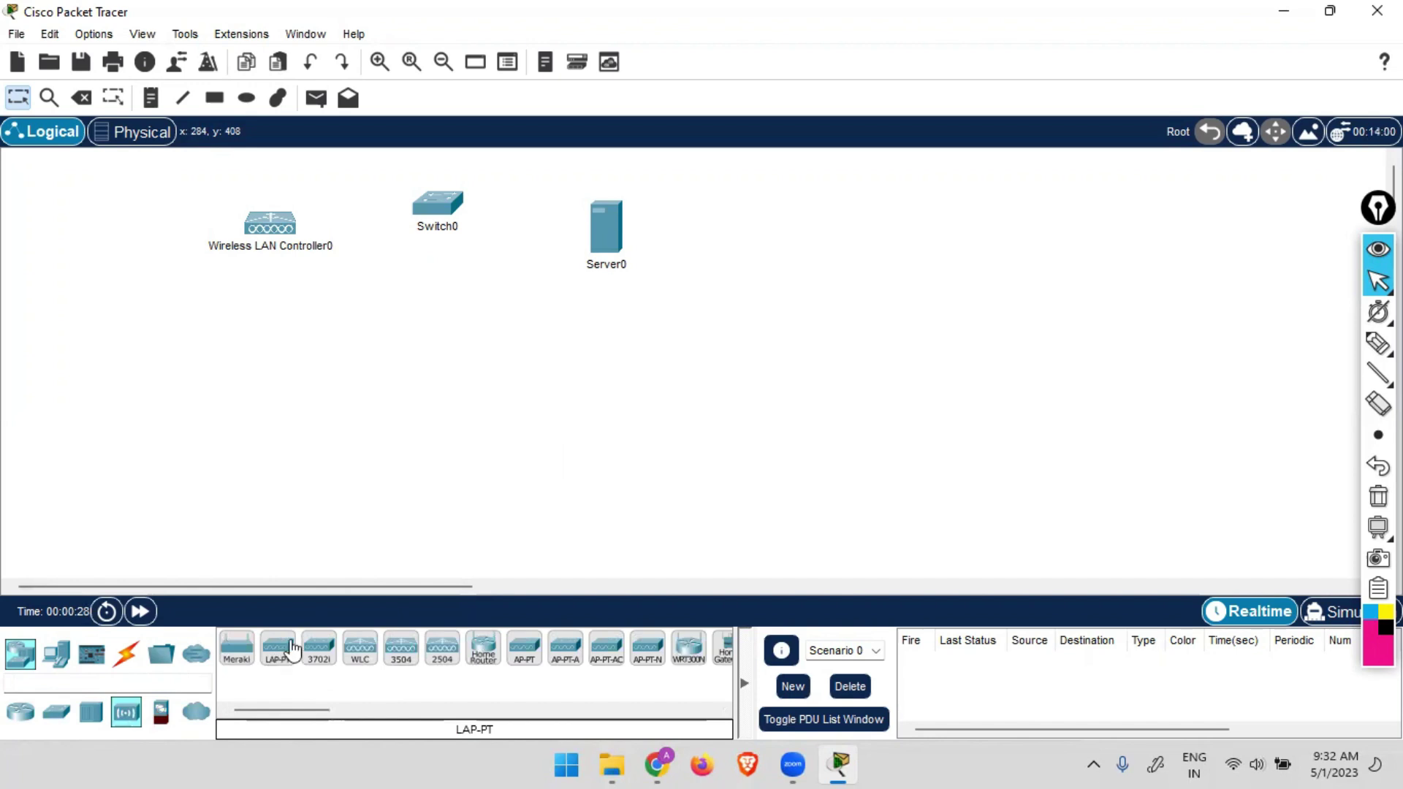
left_click(433, 401)
left_click(570, 397)
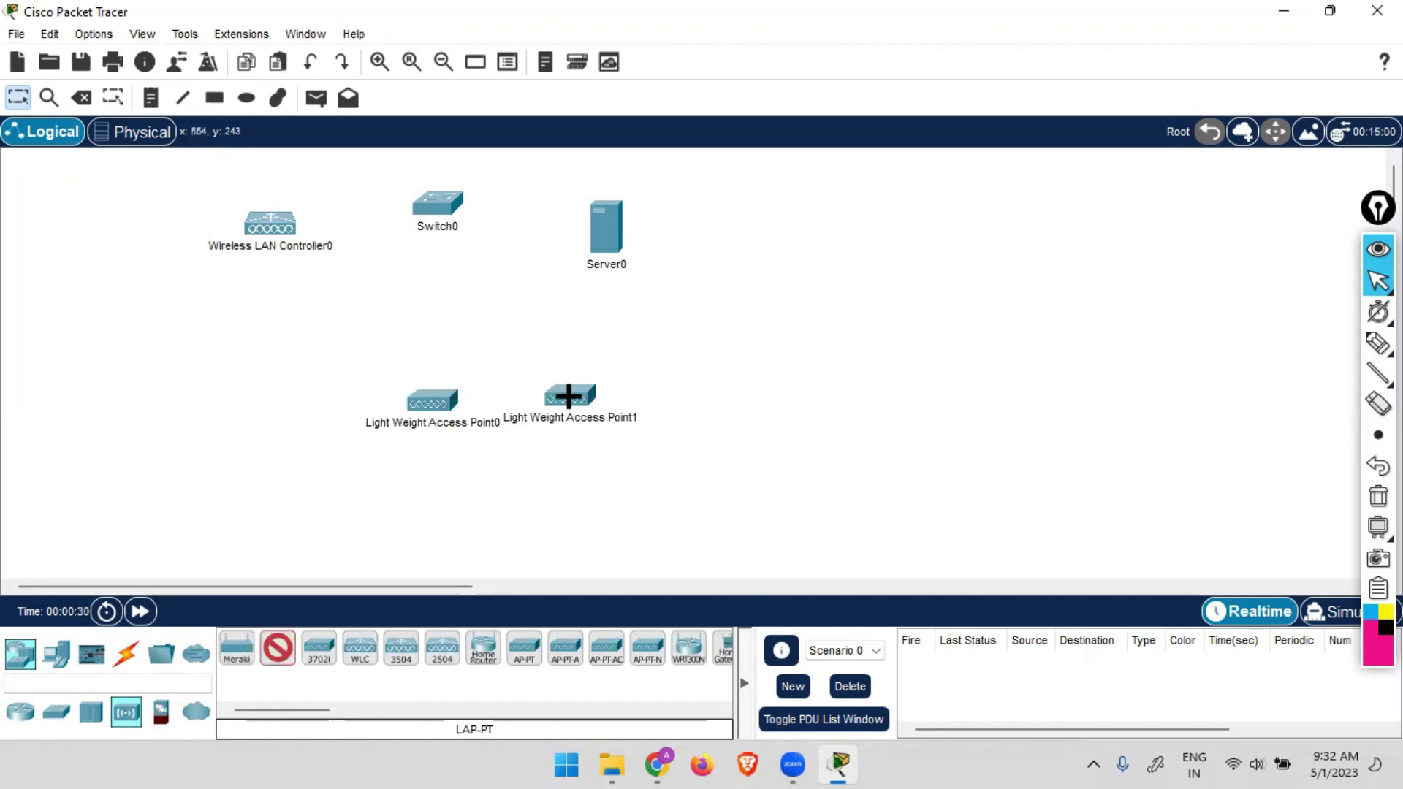
Add two Laptops, a Tablet and a Smart Phone from End Devices.
left_click(56, 652)
left_click(287, 657)
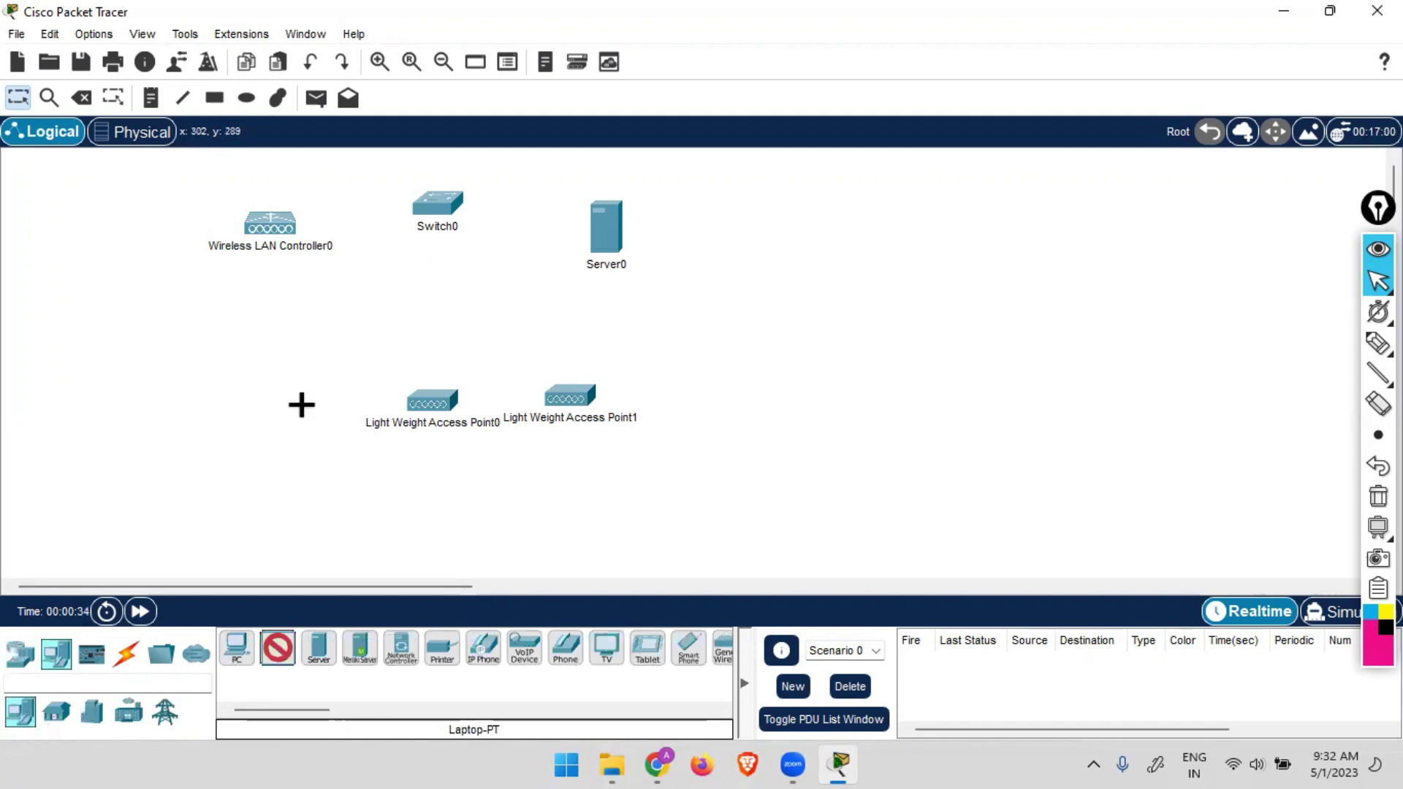
left_click(239, 333)
left_click(348, 542)
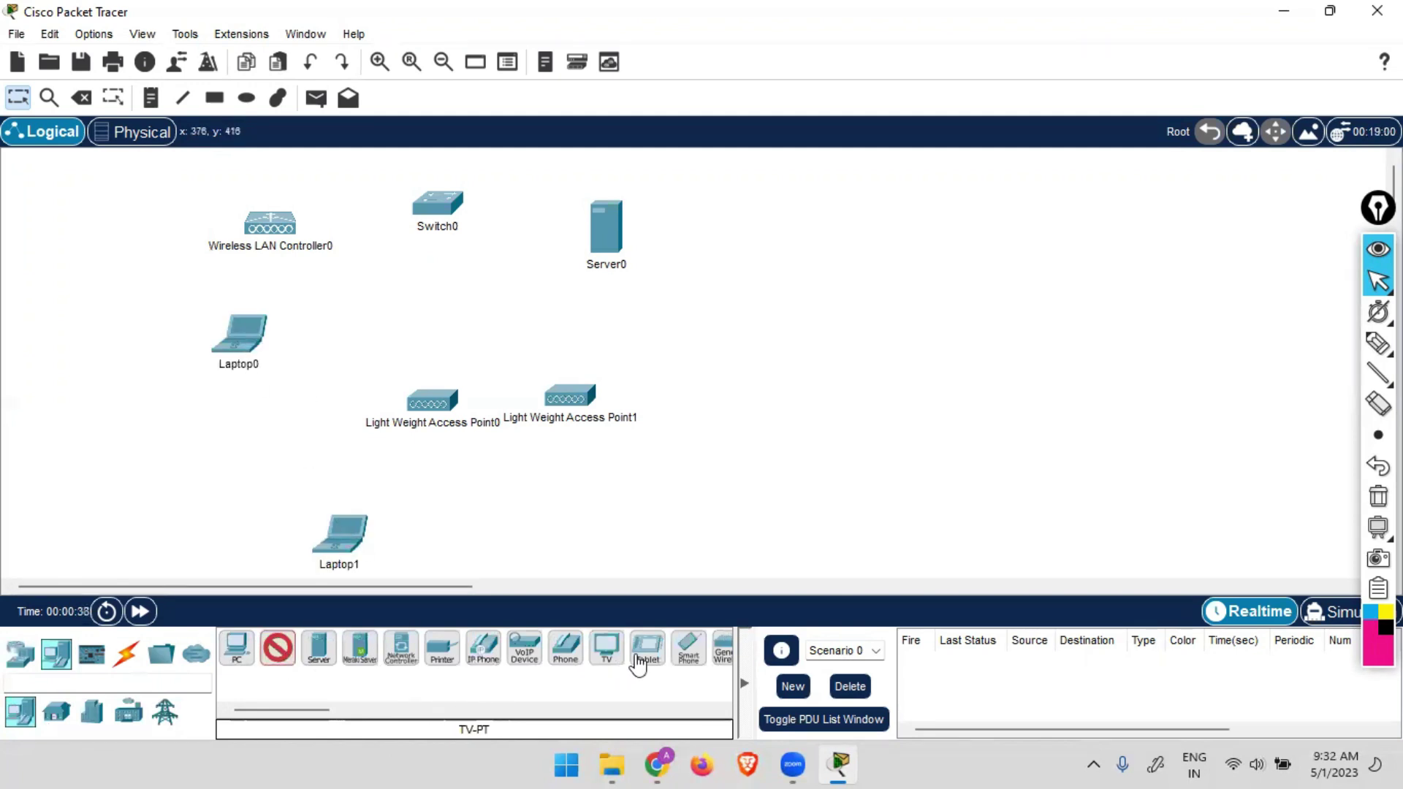
left_click(647, 649)
left_click(485, 528)
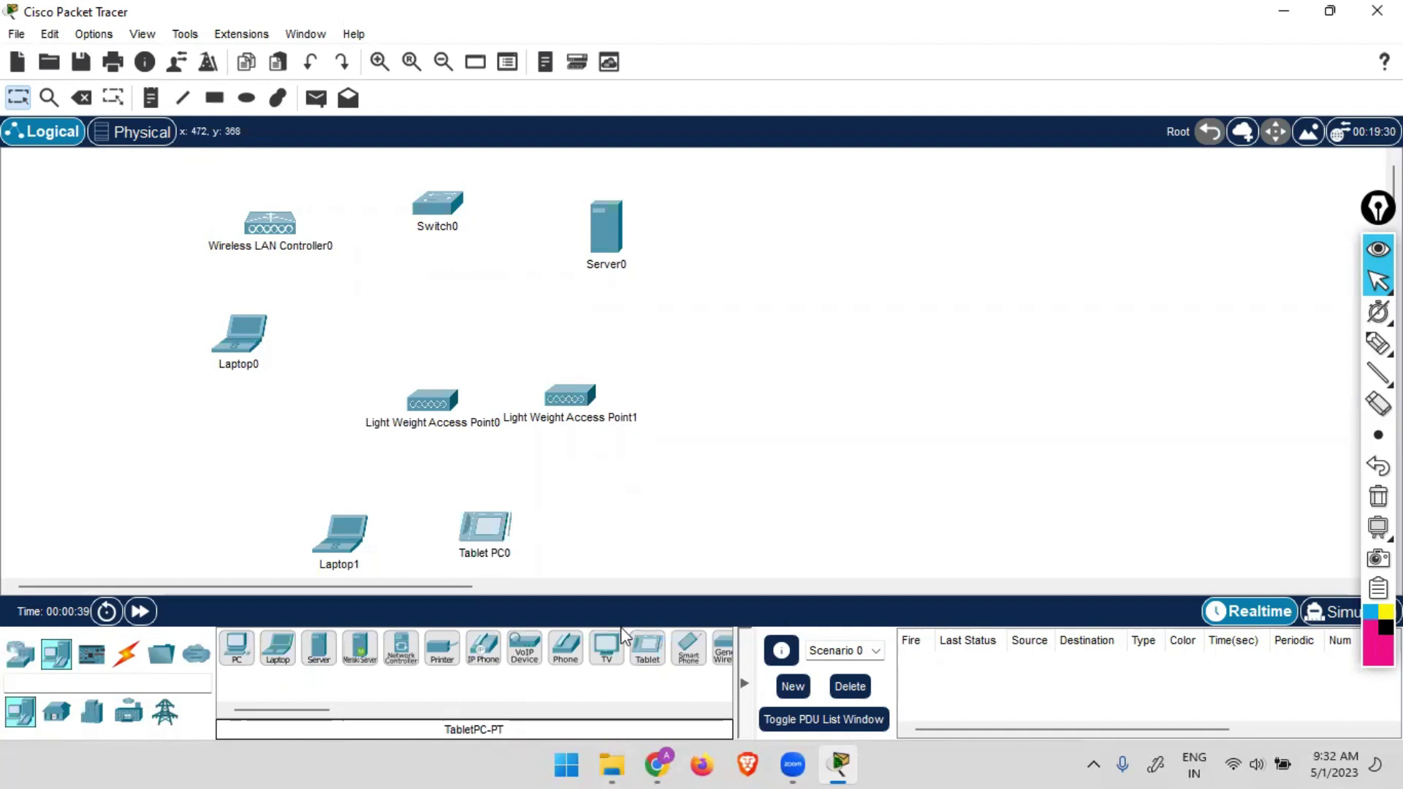
left_click(687, 646)
left_click(645, 526)
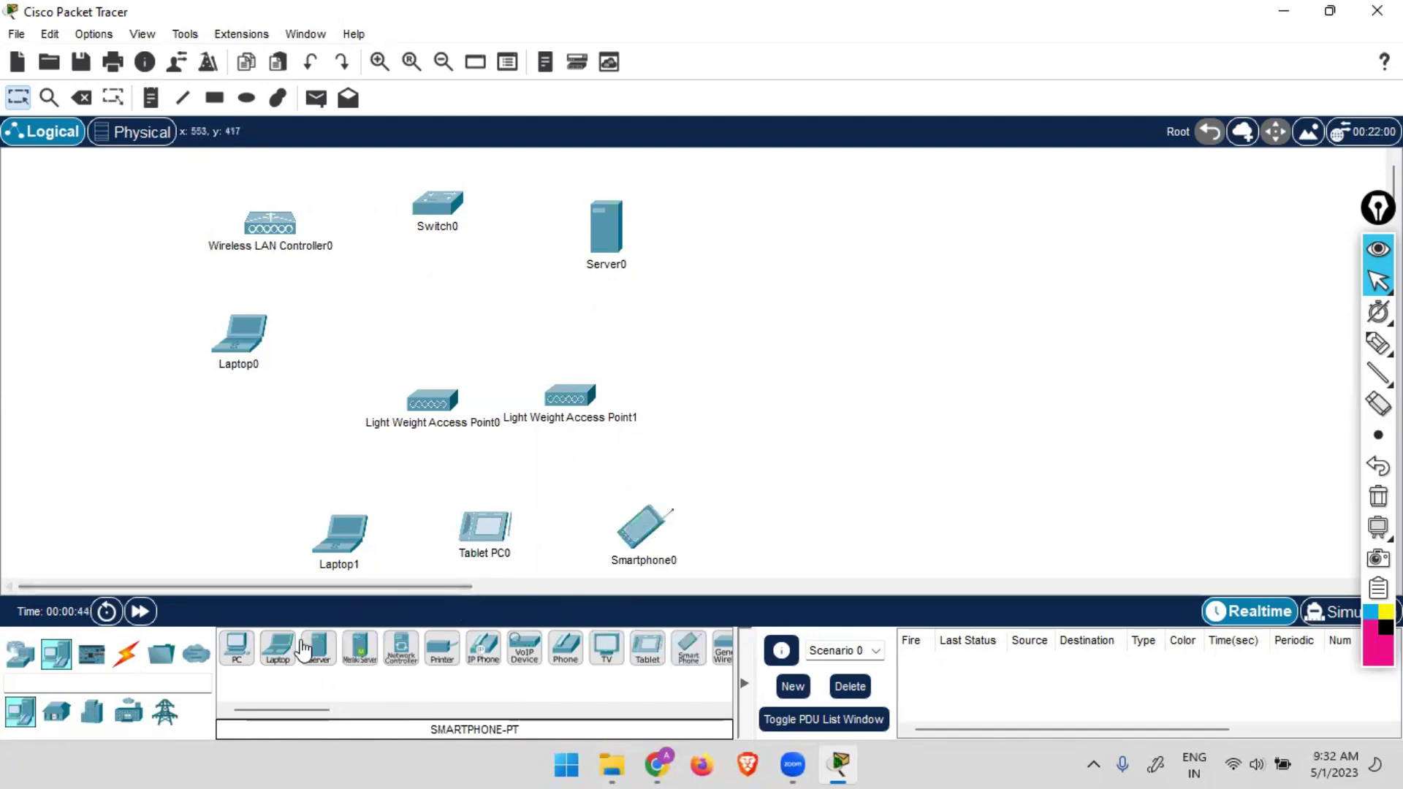
Use automatic cables to connect the WLC, Laptop0, both access points and Server0 to Switch0.
left_click(121, 666)
left_click(237, 648)
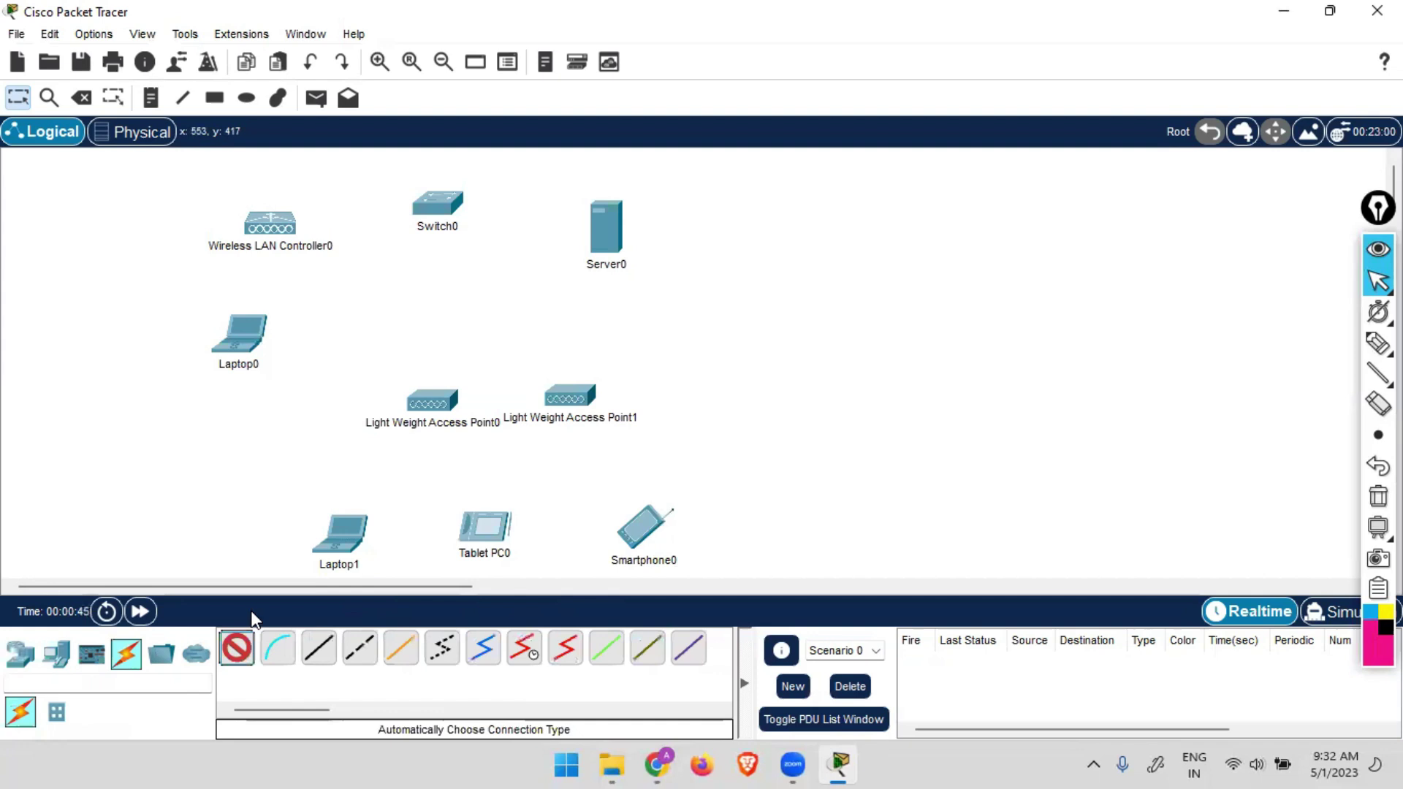
left_click(271, 225)
left_click(432, 205)
left_click(431, 207)
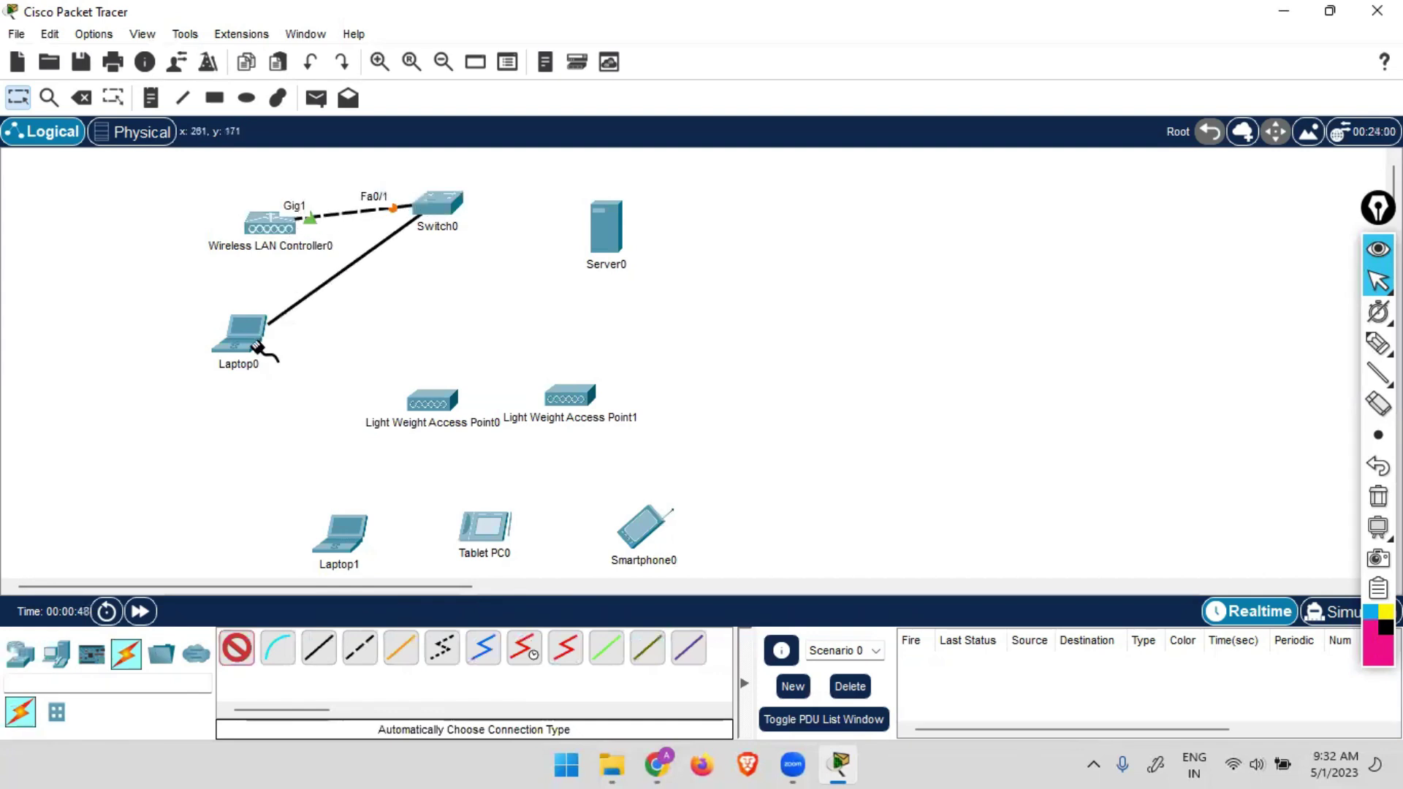
left_click(257, 334)
left_click(437, 210)
left_click(434, 400)
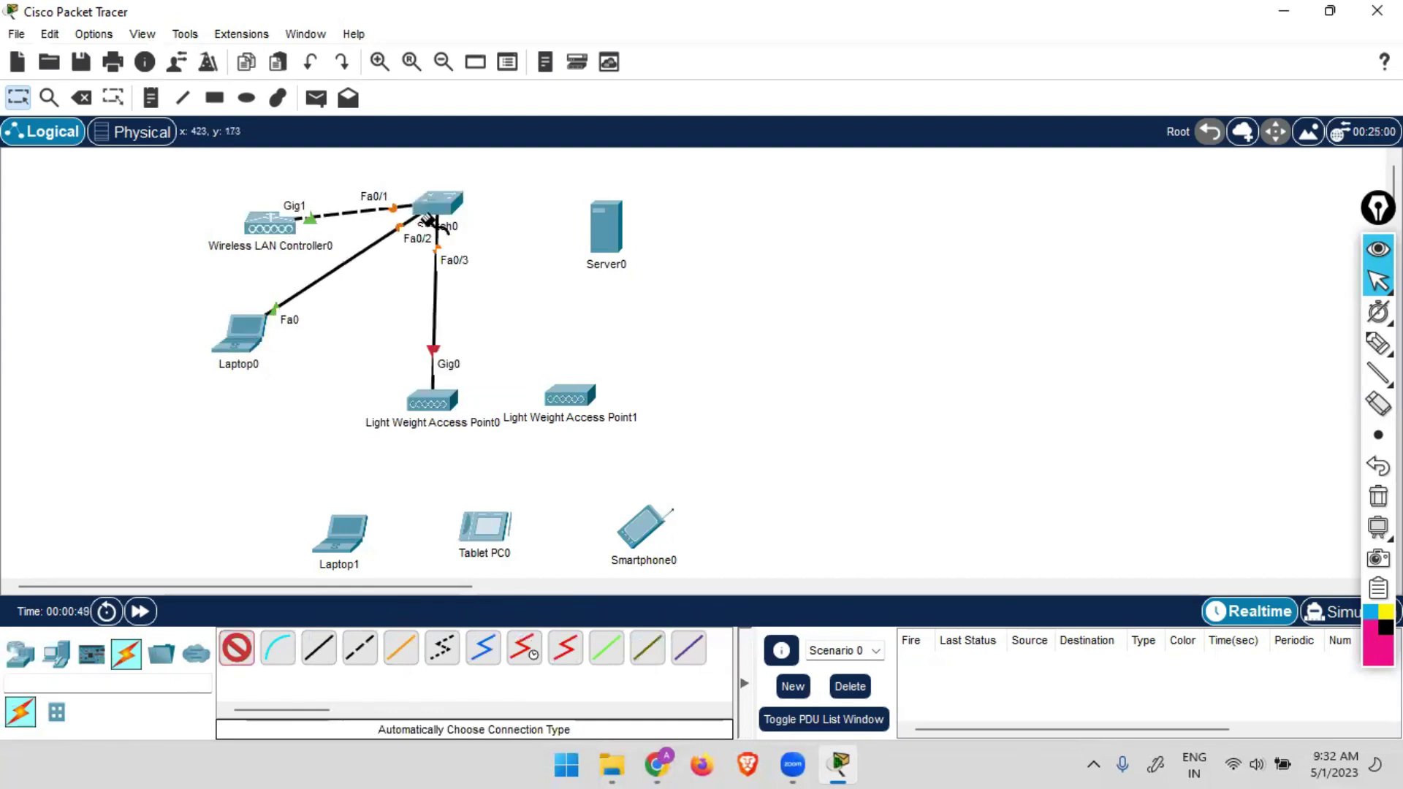
left_click(438, 222)
left_click(568, 395)
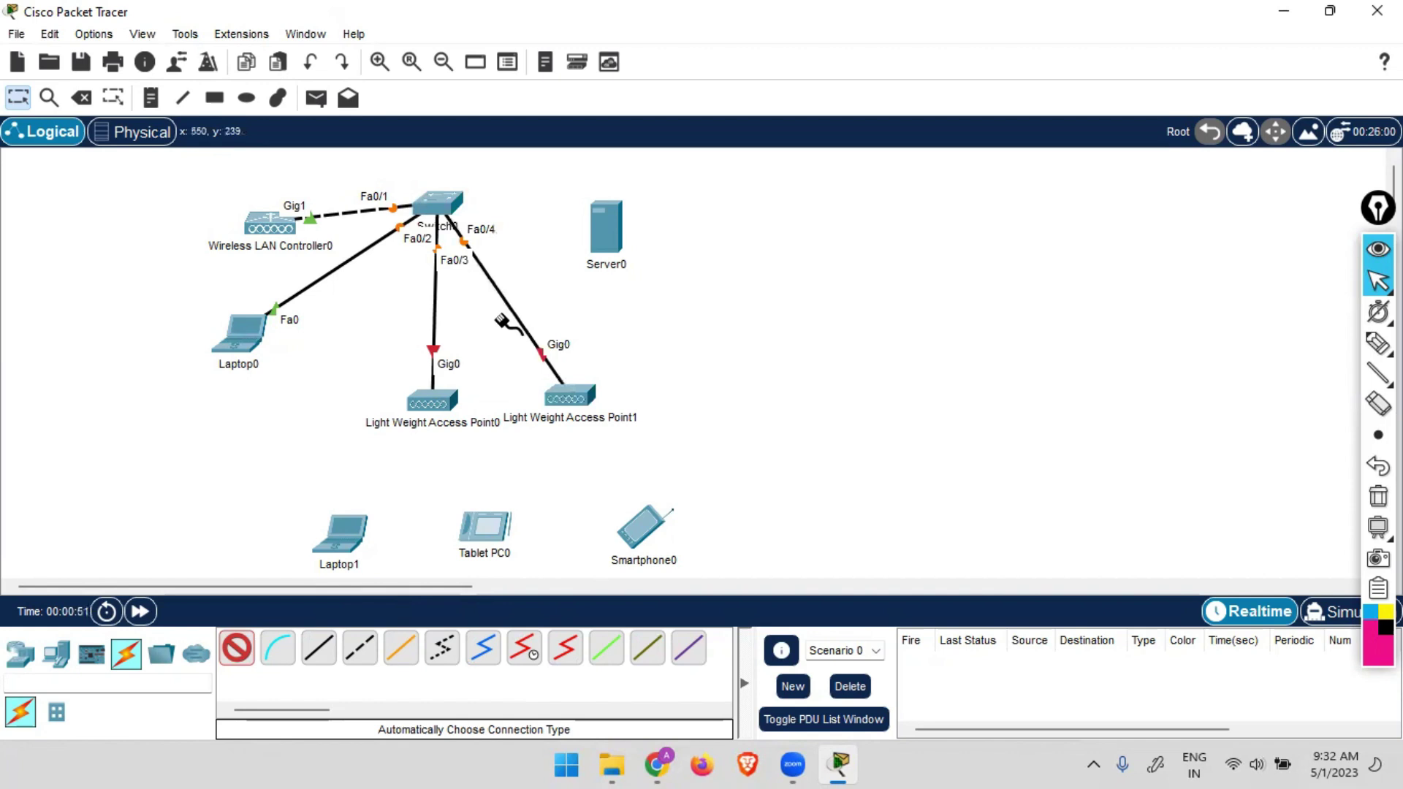
left_click(438, 209)
left_click(610, 229)
Reposition the switch, both access points, Laptop0 and the three wireless clients compactly.
left_click_drag(451, 216, 462, 233)
left_click_drag(570, 395, 572, 335)
left_click(571, 334)
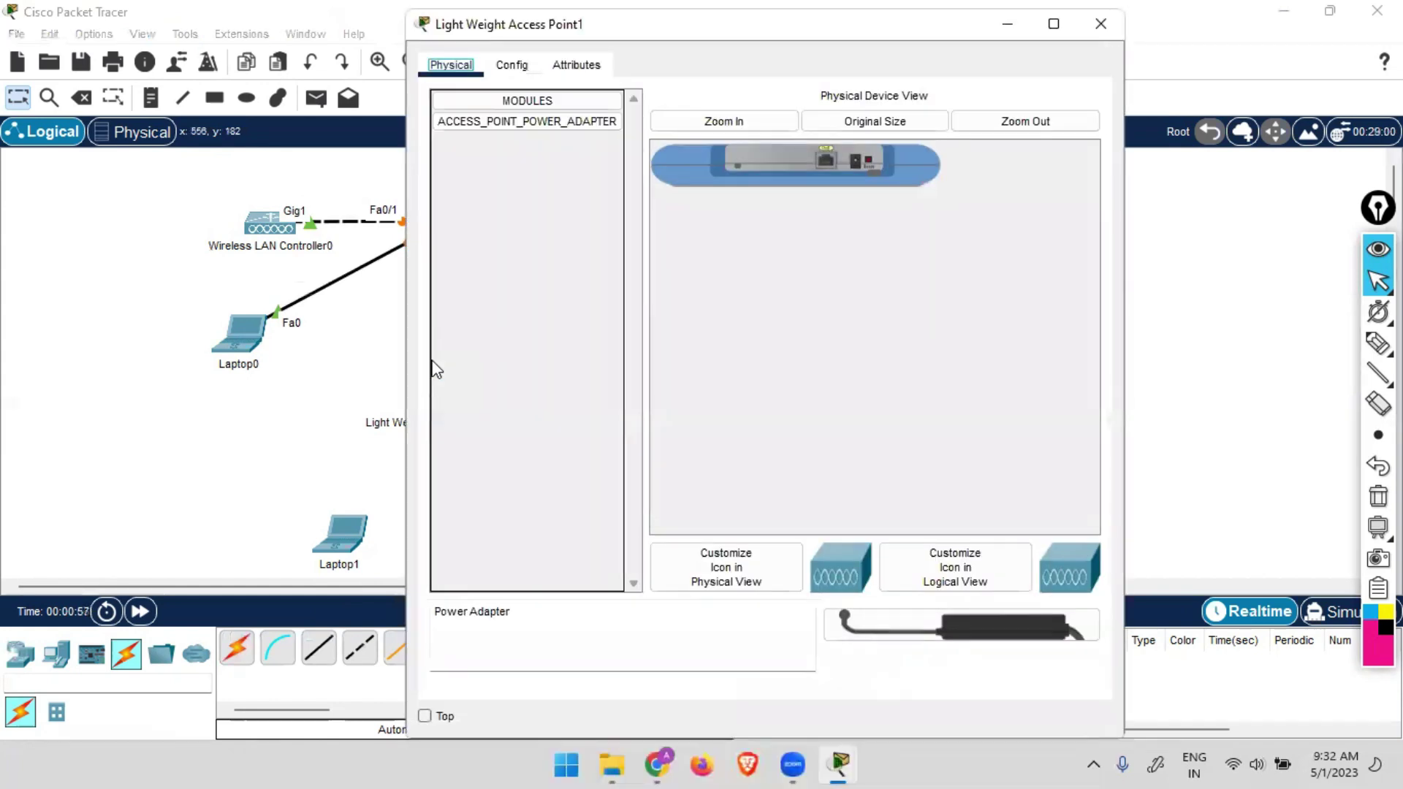
left_click(1090, 34)
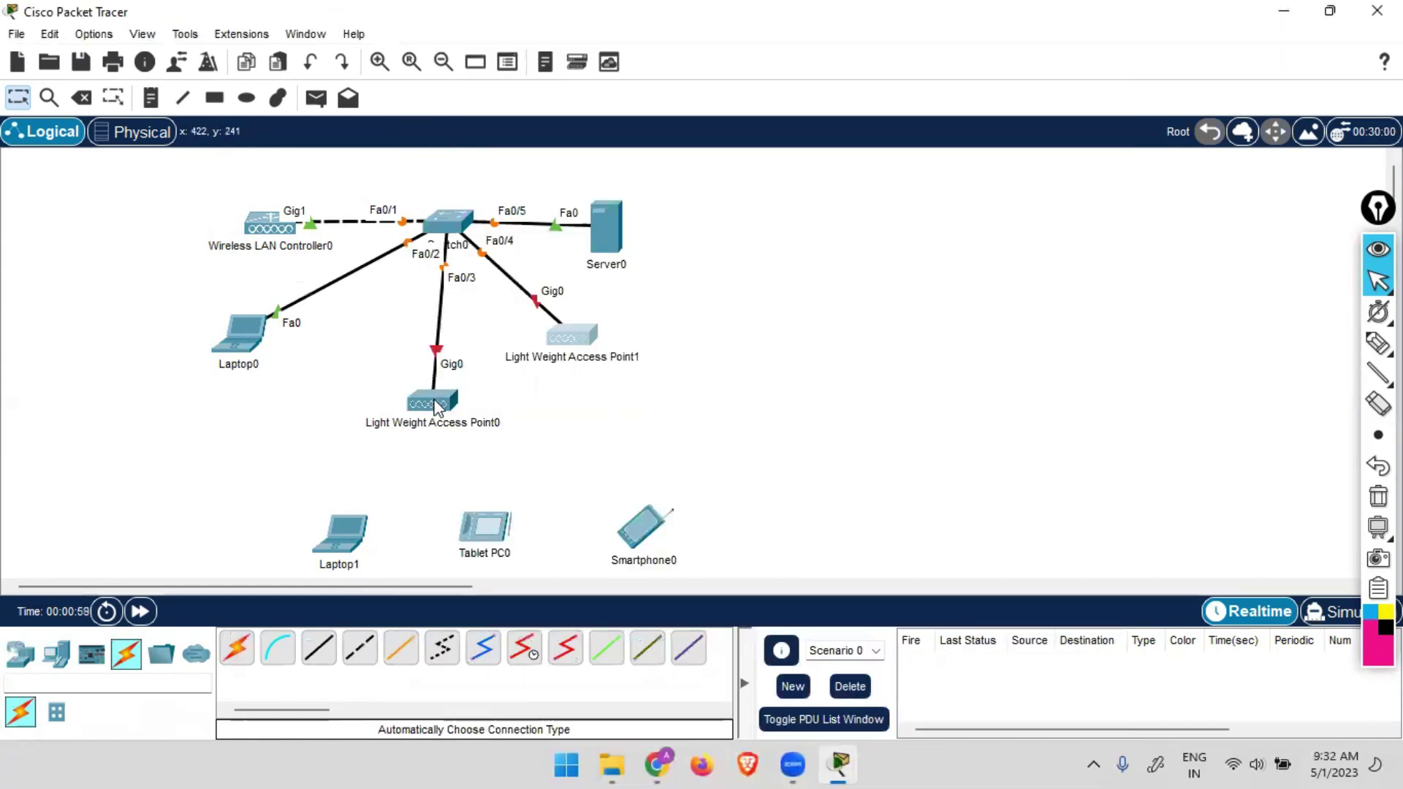
left_click_drag(435, 406, 438, 335)
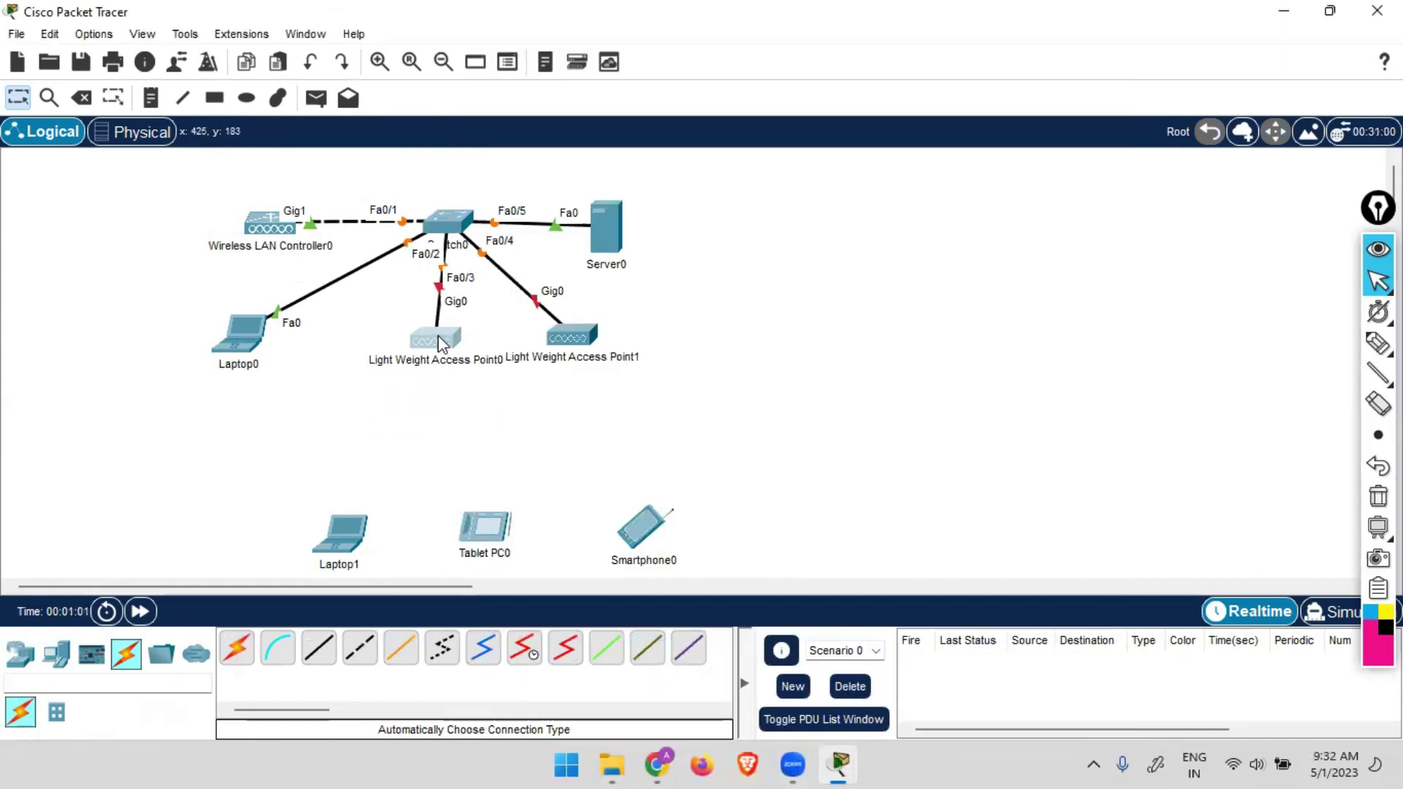
left_click_drag(247, 331, 298, 325)
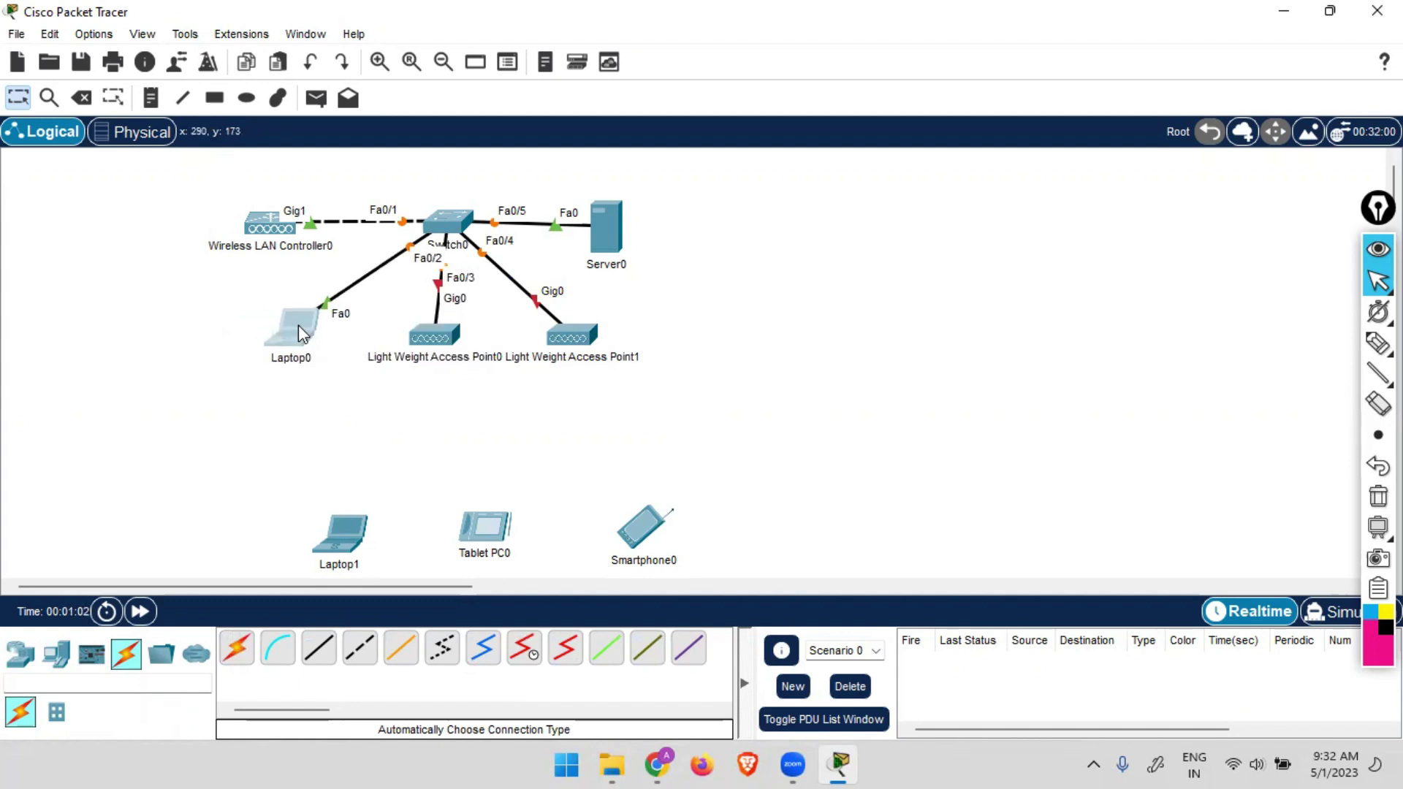
left_click_drag(245, 482, 702, 438)
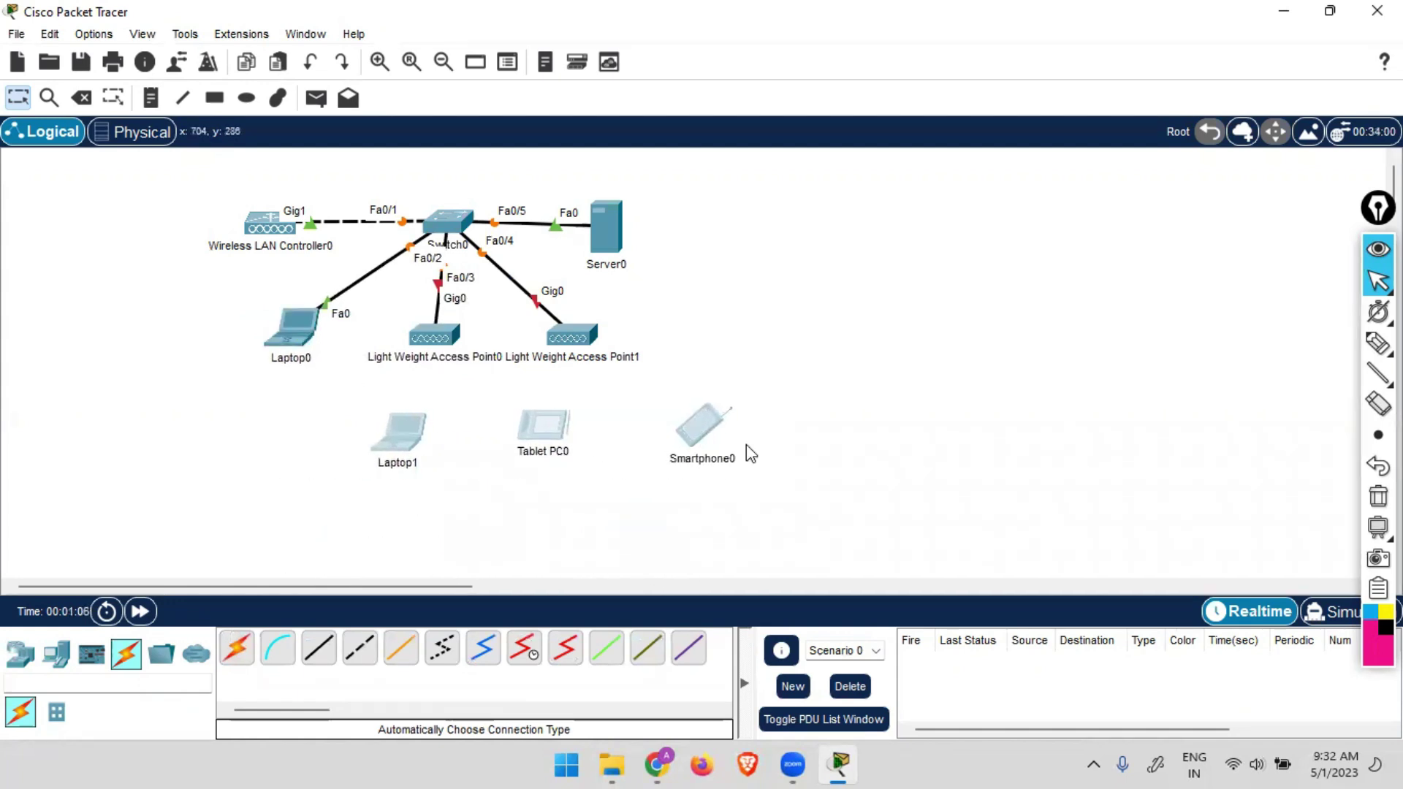
left_click(887, 475)
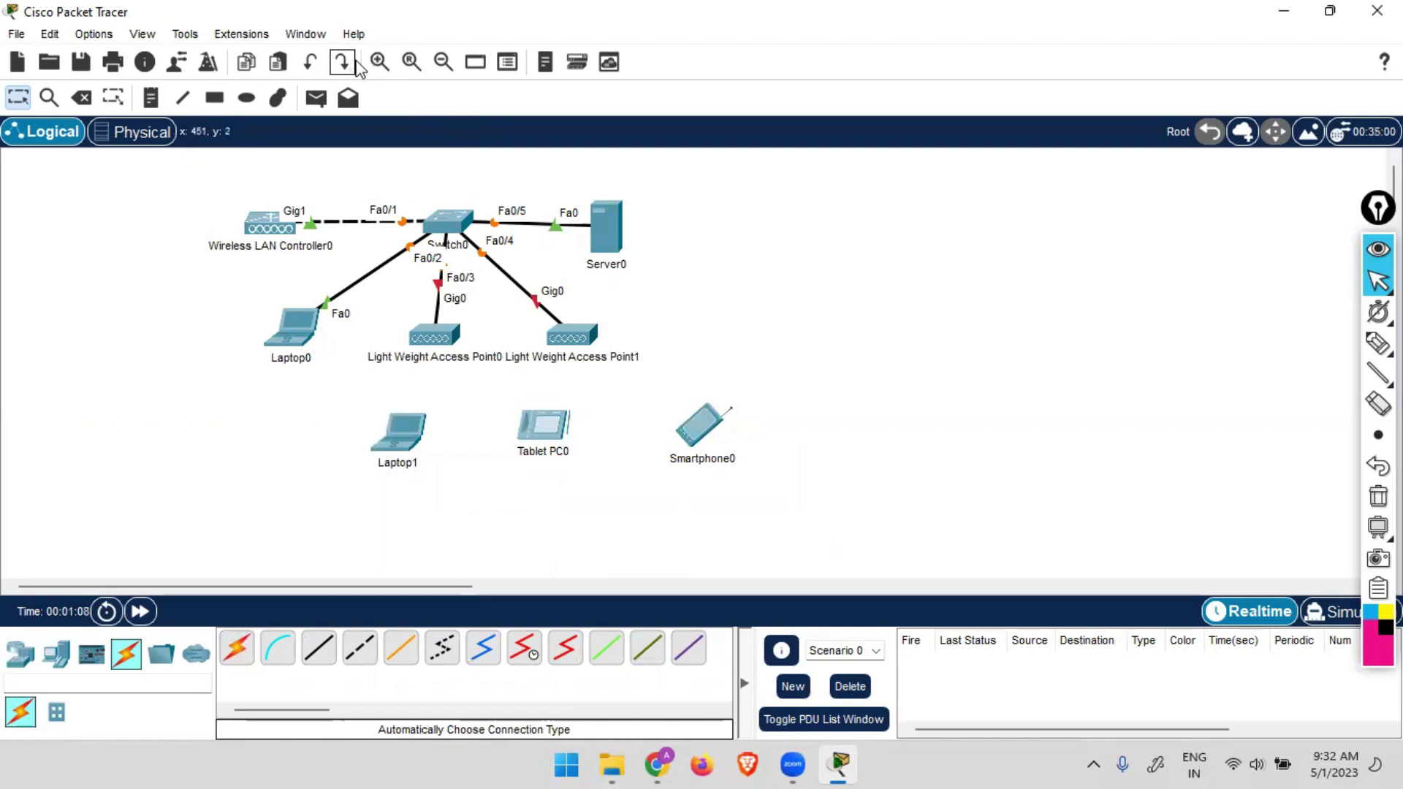
Zoom in, then rename the controller to WLC and Server0 to Server.
left_click(379, 62)
scroll(646, 271, "down", 1)
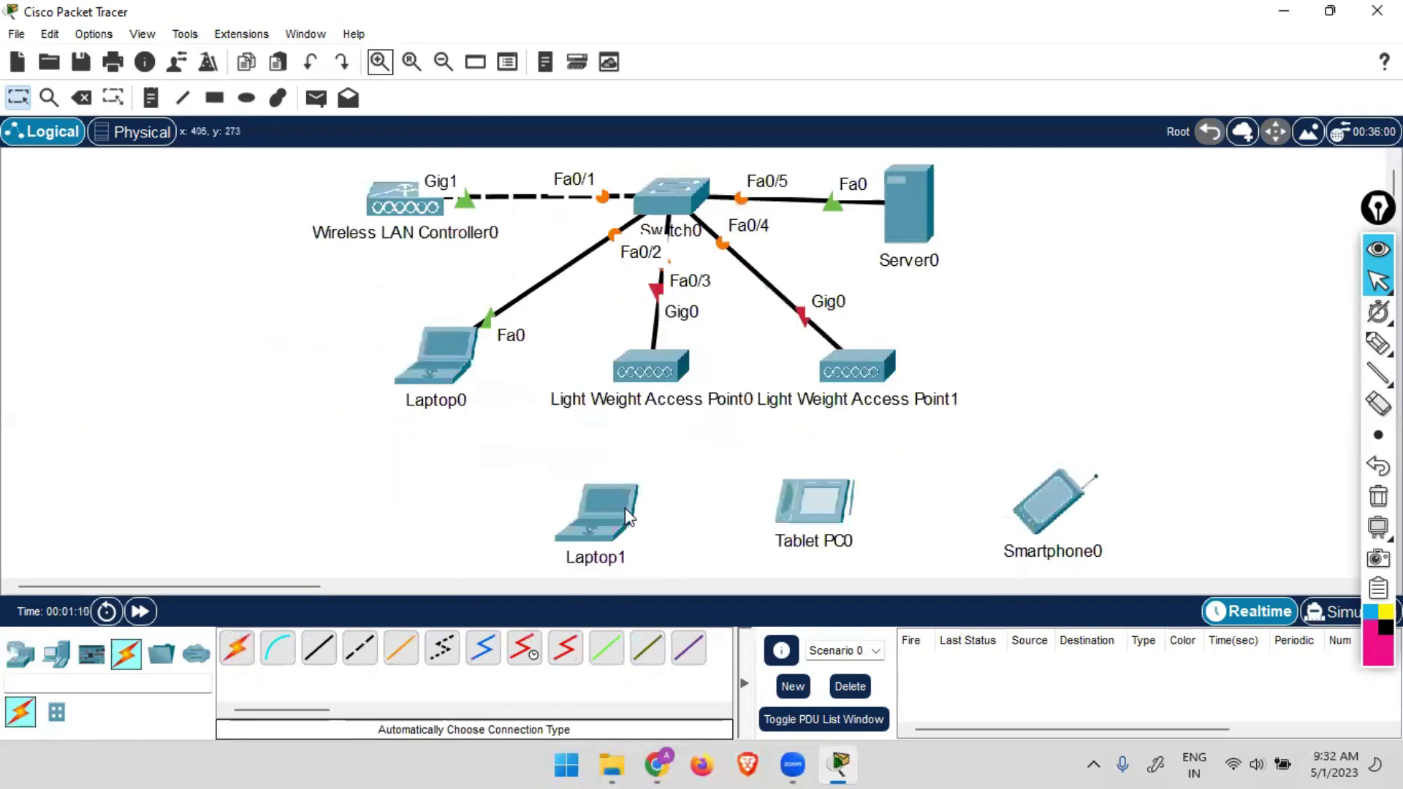
left_click_drag(298, 592, 334, 590)
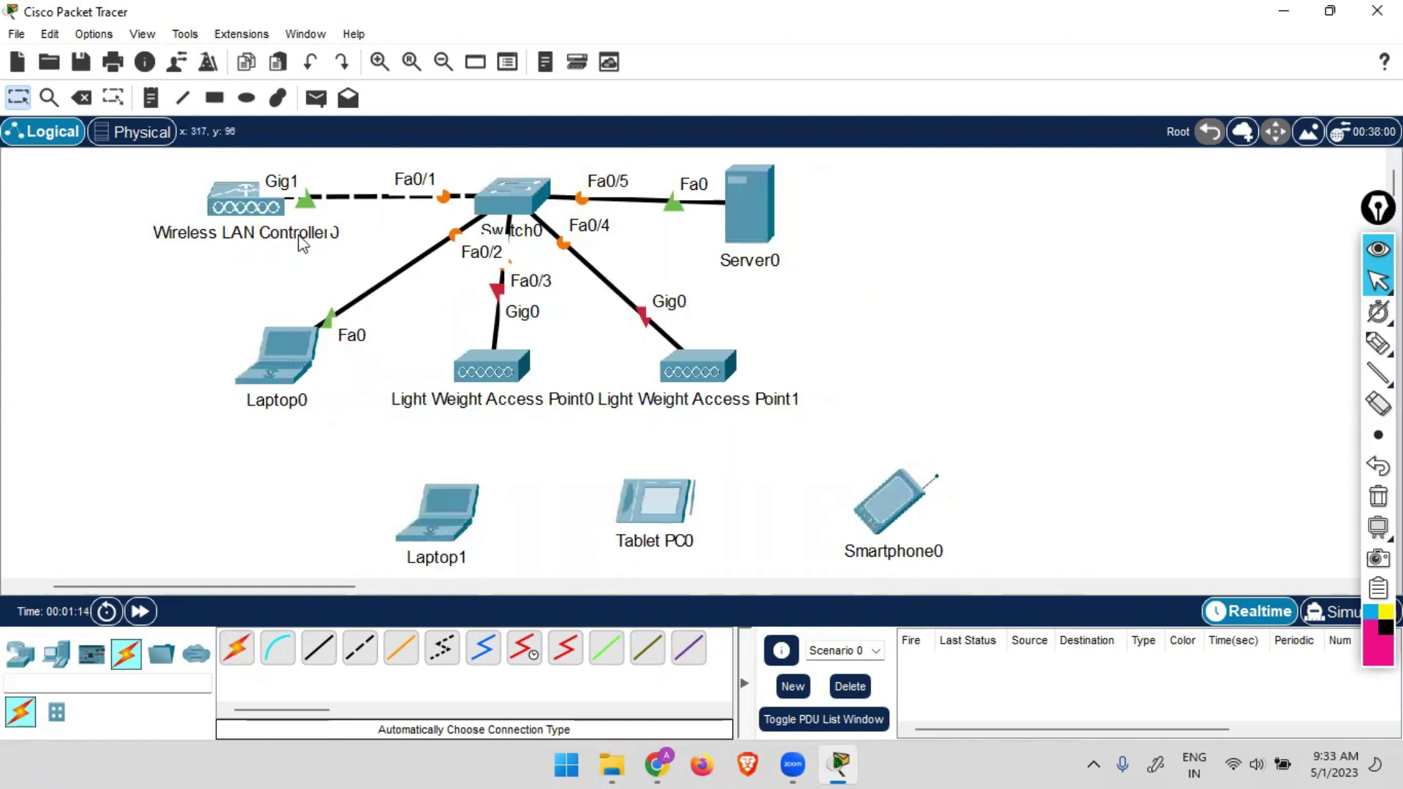
left_click(274, 233)
key("ctrl+a")
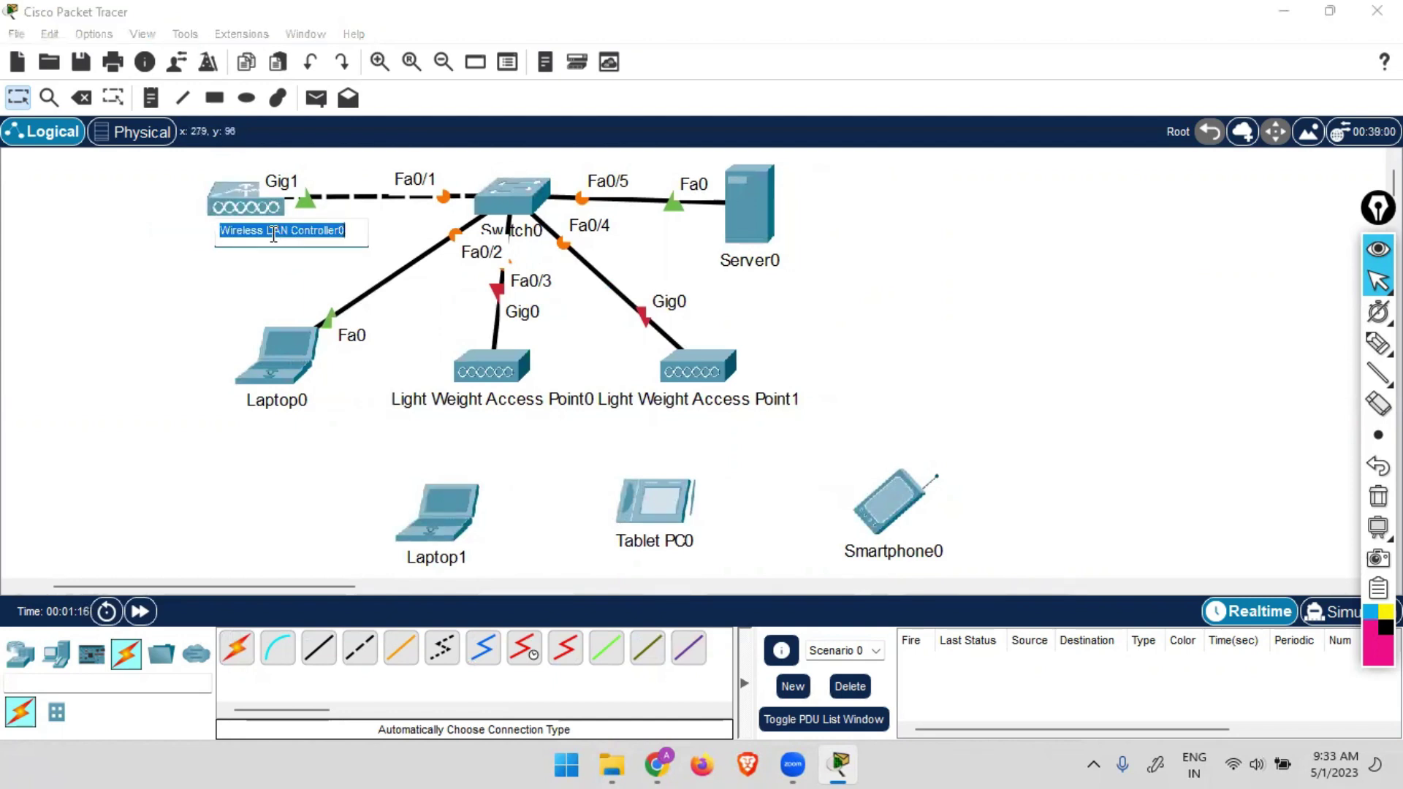
type("WLC")
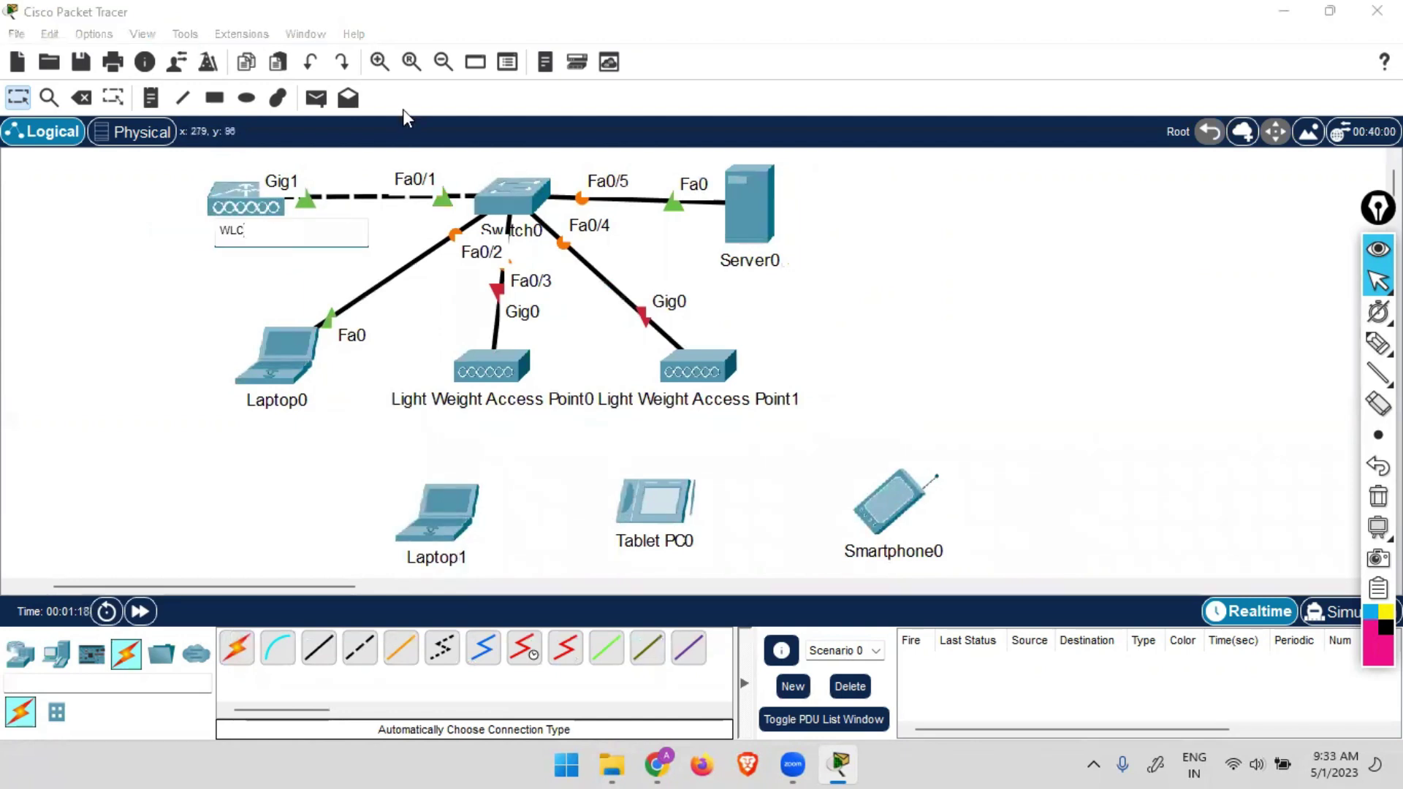
left_click(804, 272)
left_click(771, 261)
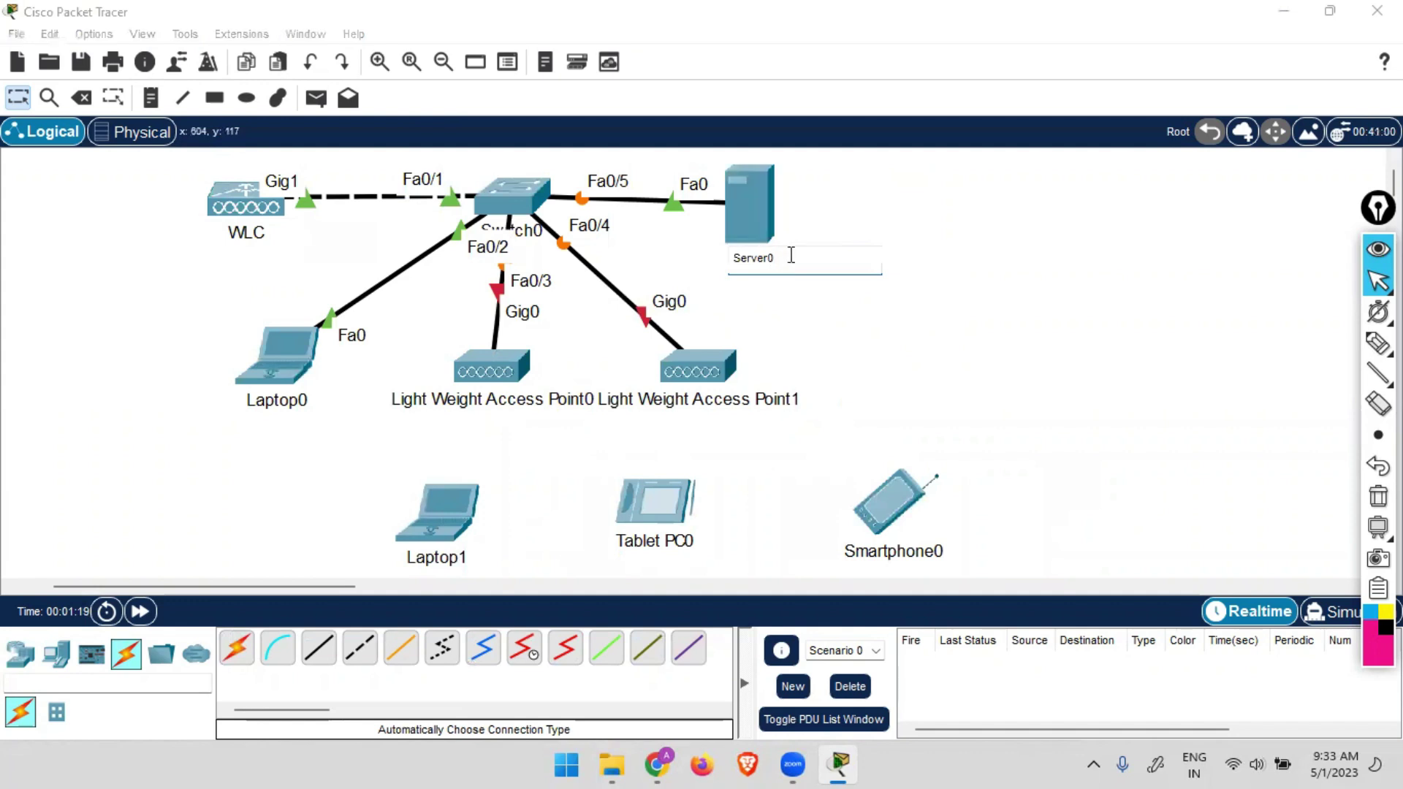
key("ctrl+a")
type("s")
left_click(883, 340)
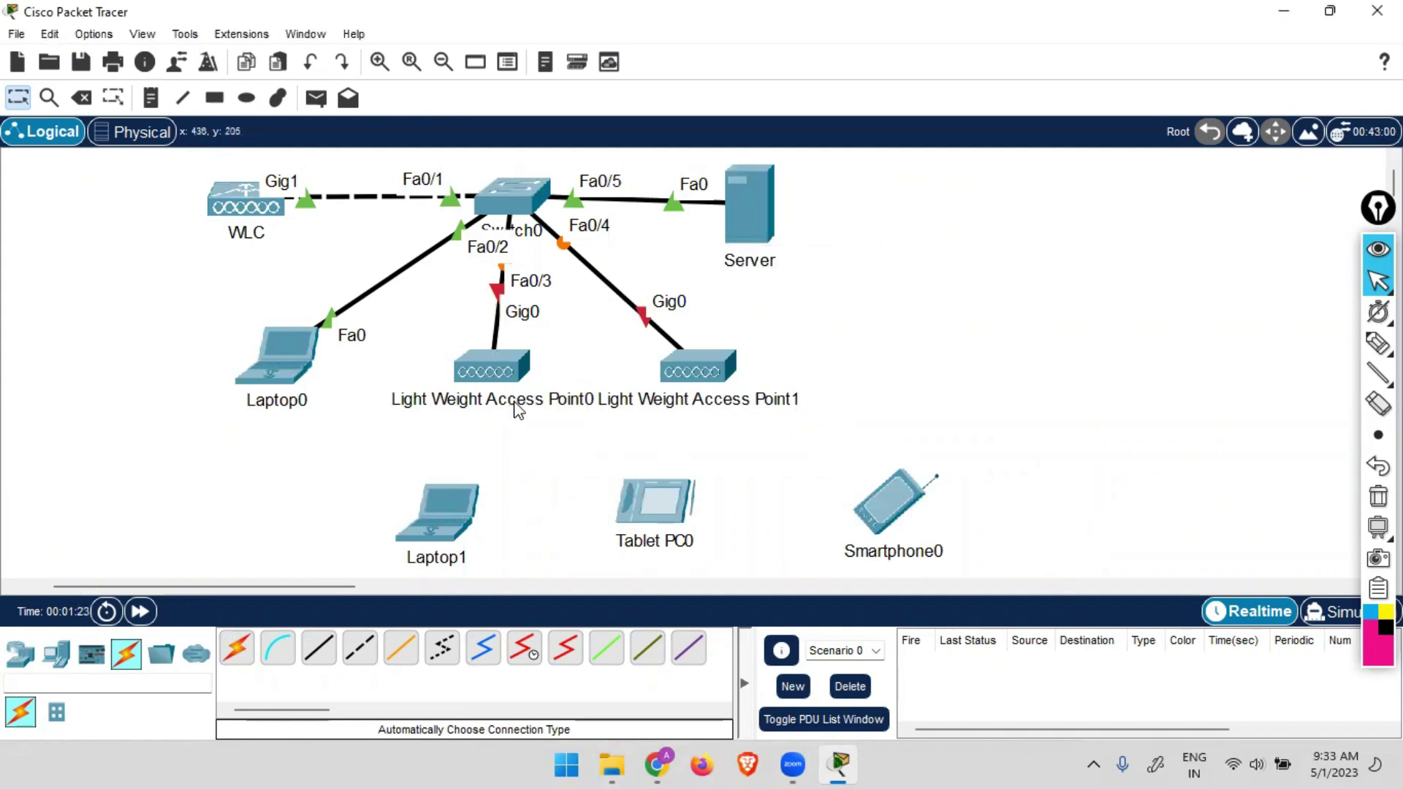
Rename the two lightweight access points to LAP-1 and LAP-2.
left_click(516, 402)
key("ctrl+a")
type("LAP")
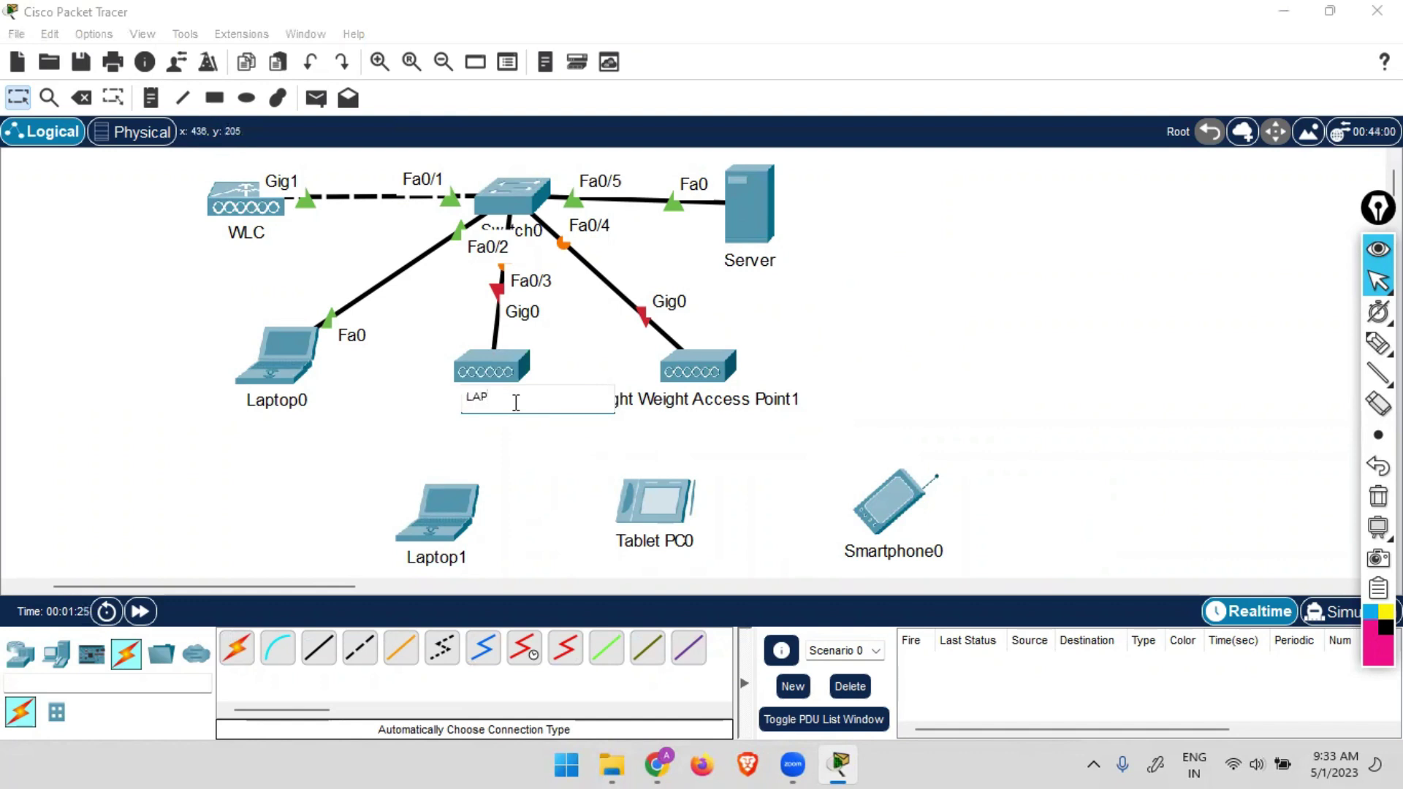
type("-1")
left_click(708, 401)
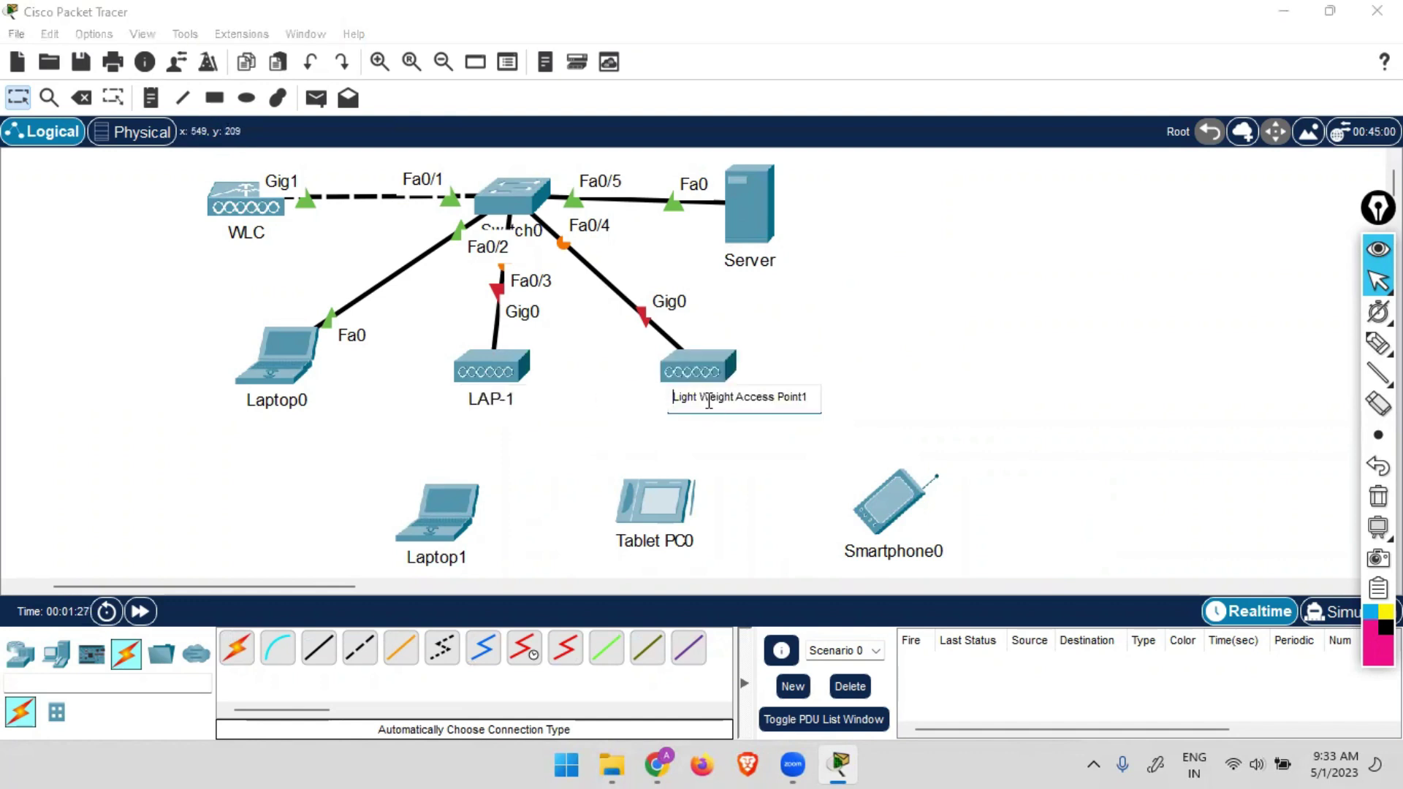
key("ctrl+a")
type("LAP-2")
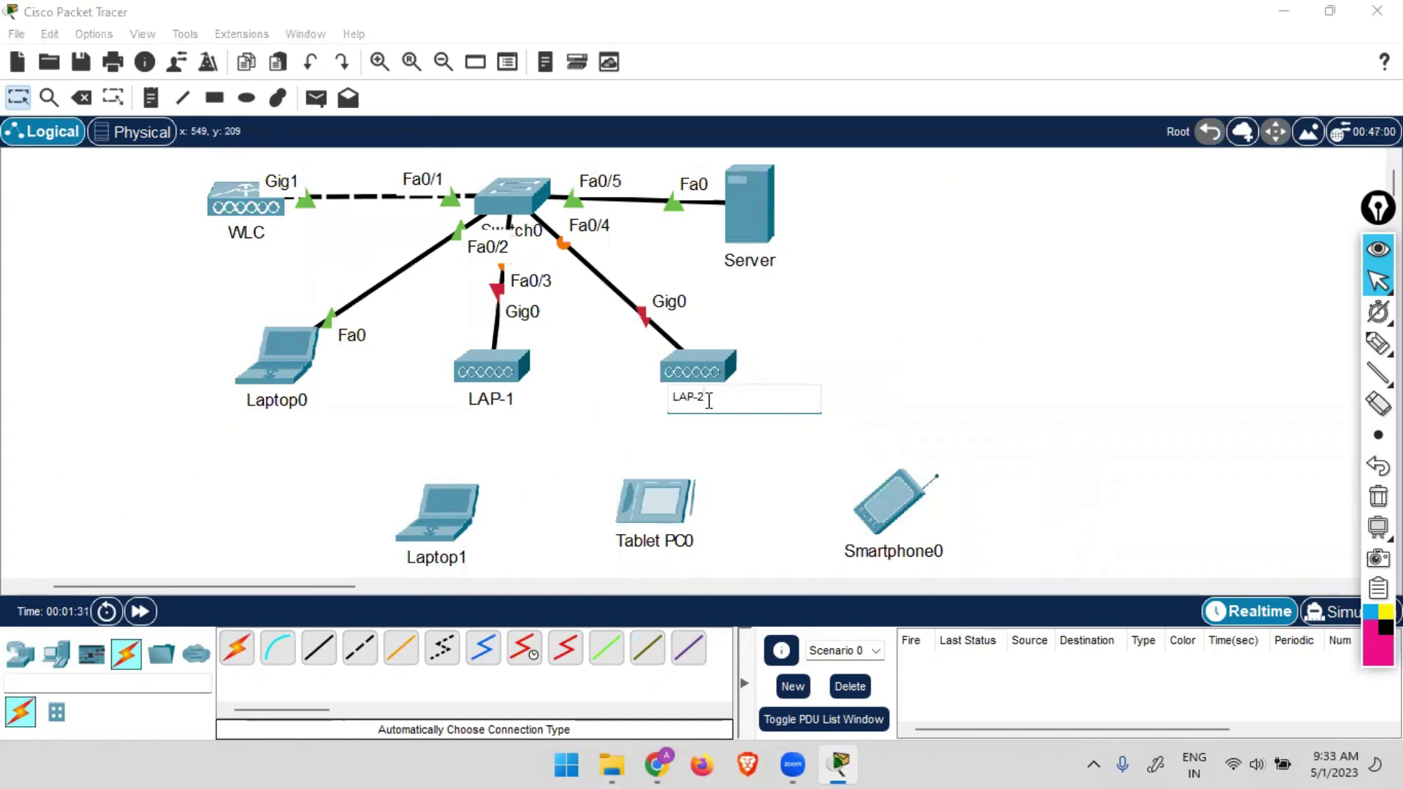
left_click(899, 373)
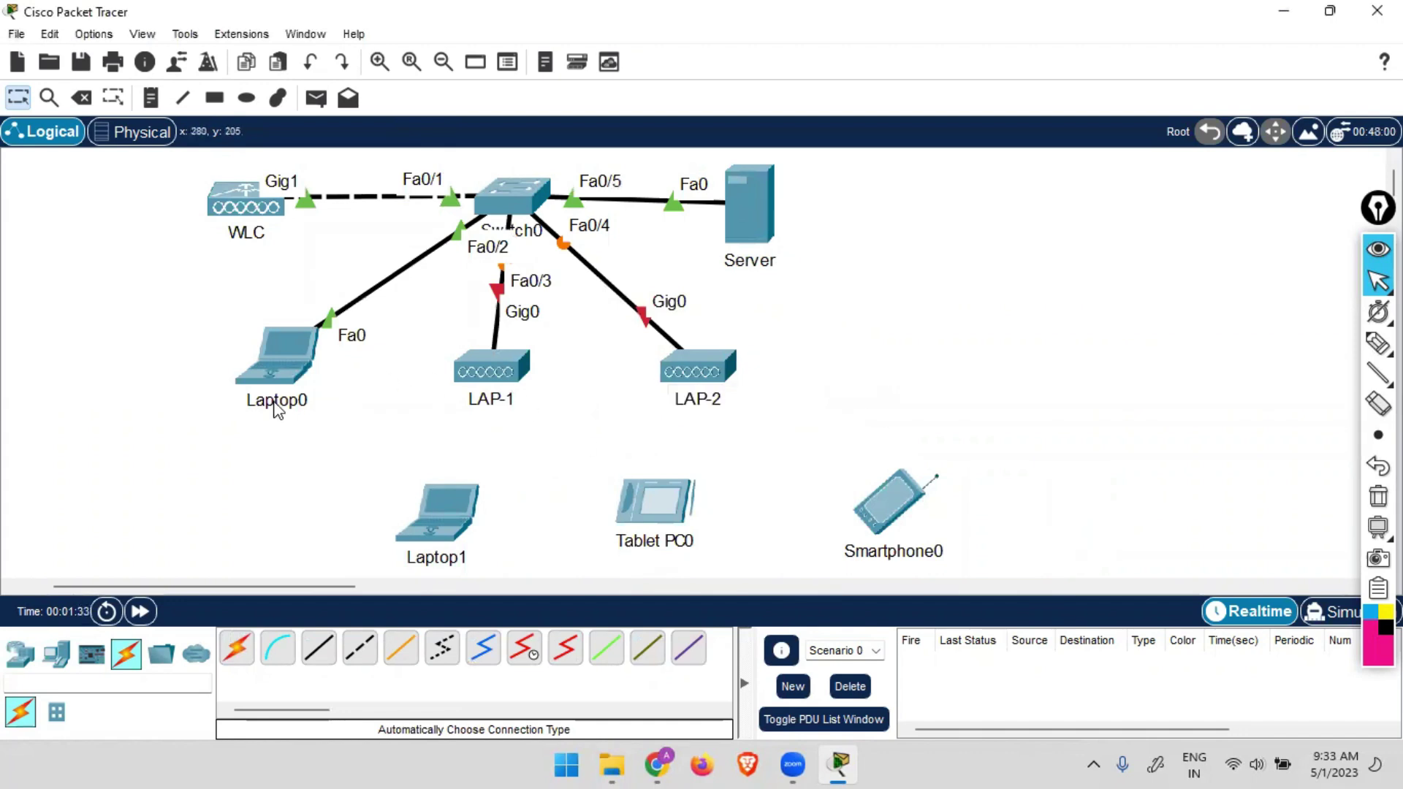
Rename Laptop0 to Admin-PC and Laptop1 to HR-PC.
left_click(276, 401)
double_click(304, 405)
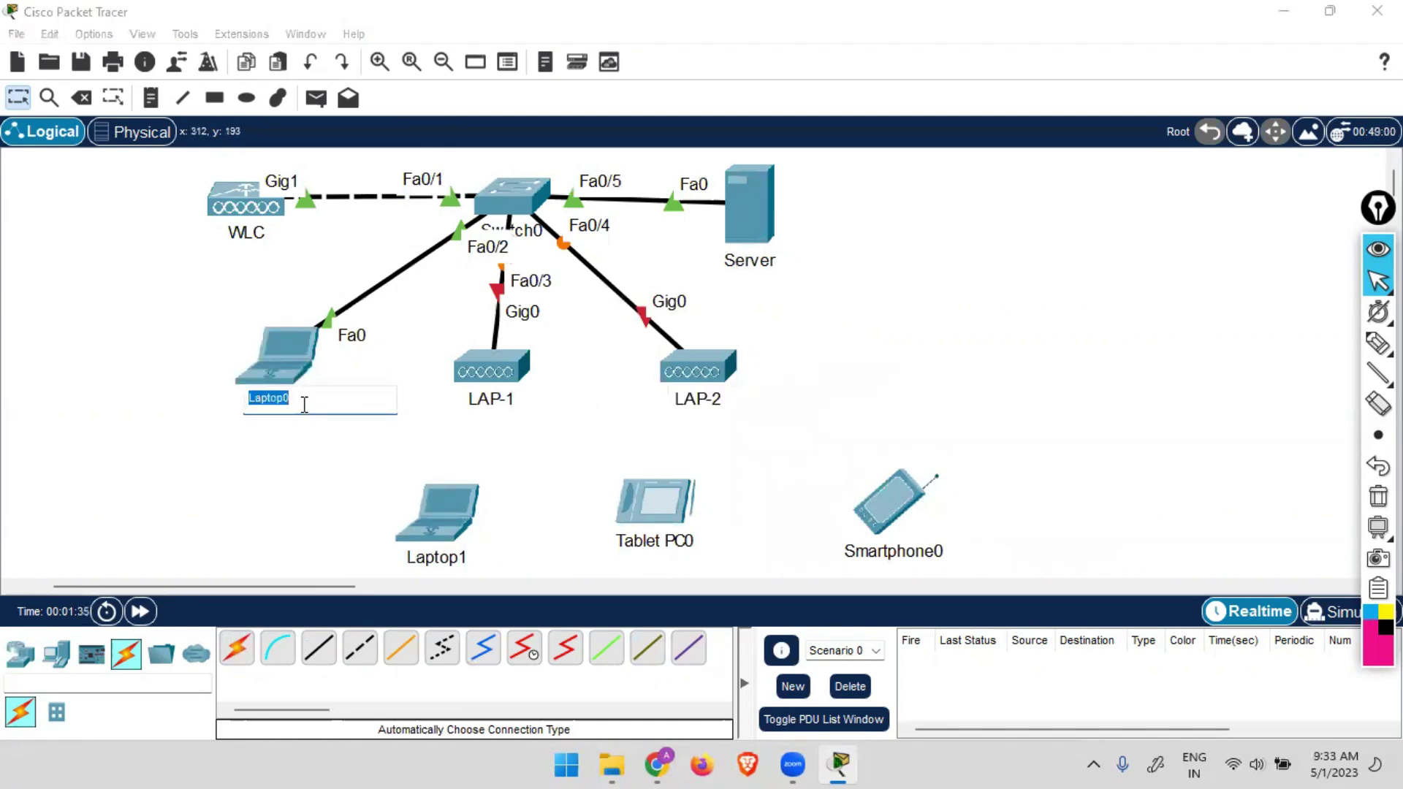
type("Afmin-PC")
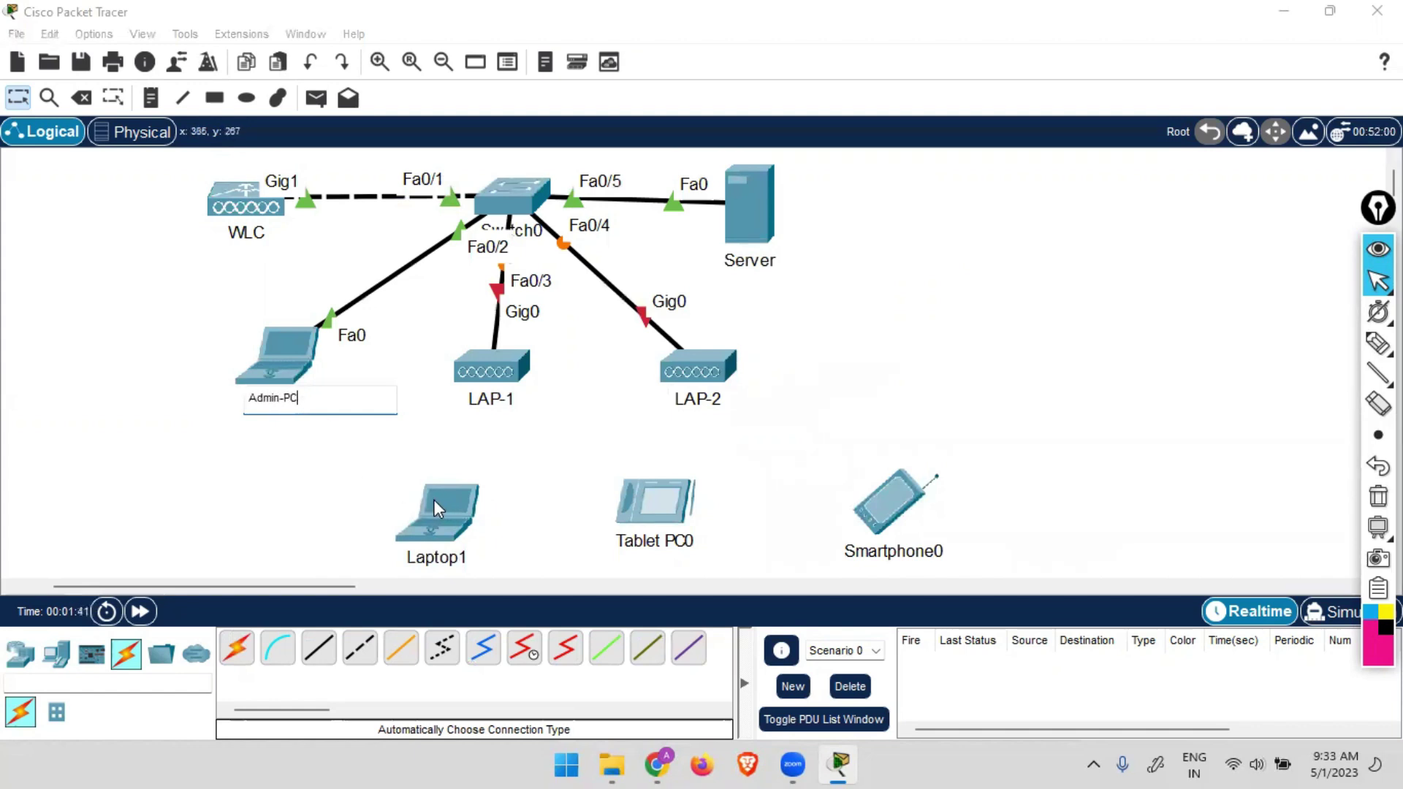
left_click(332, 510)
left_click(429, 559)
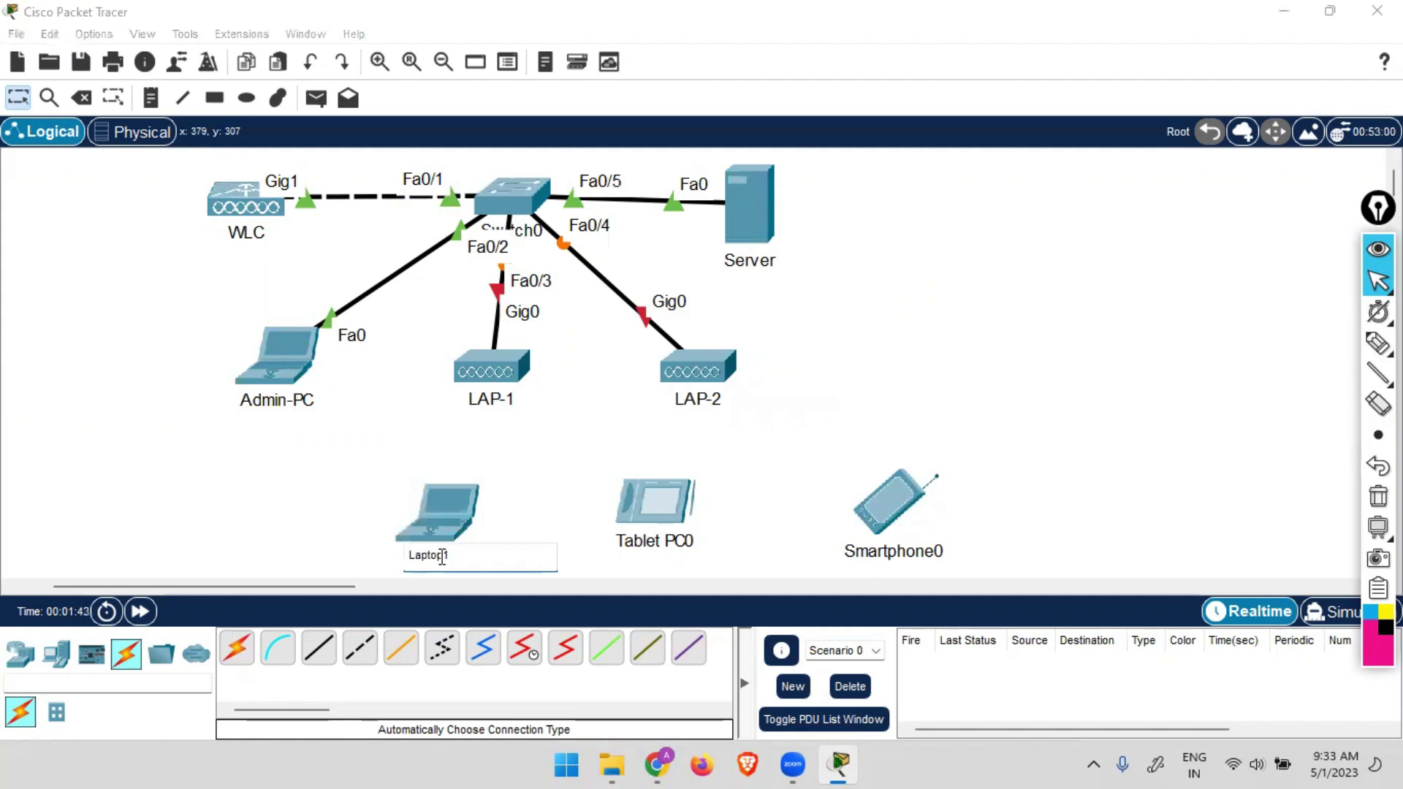
double_click(442, 558)
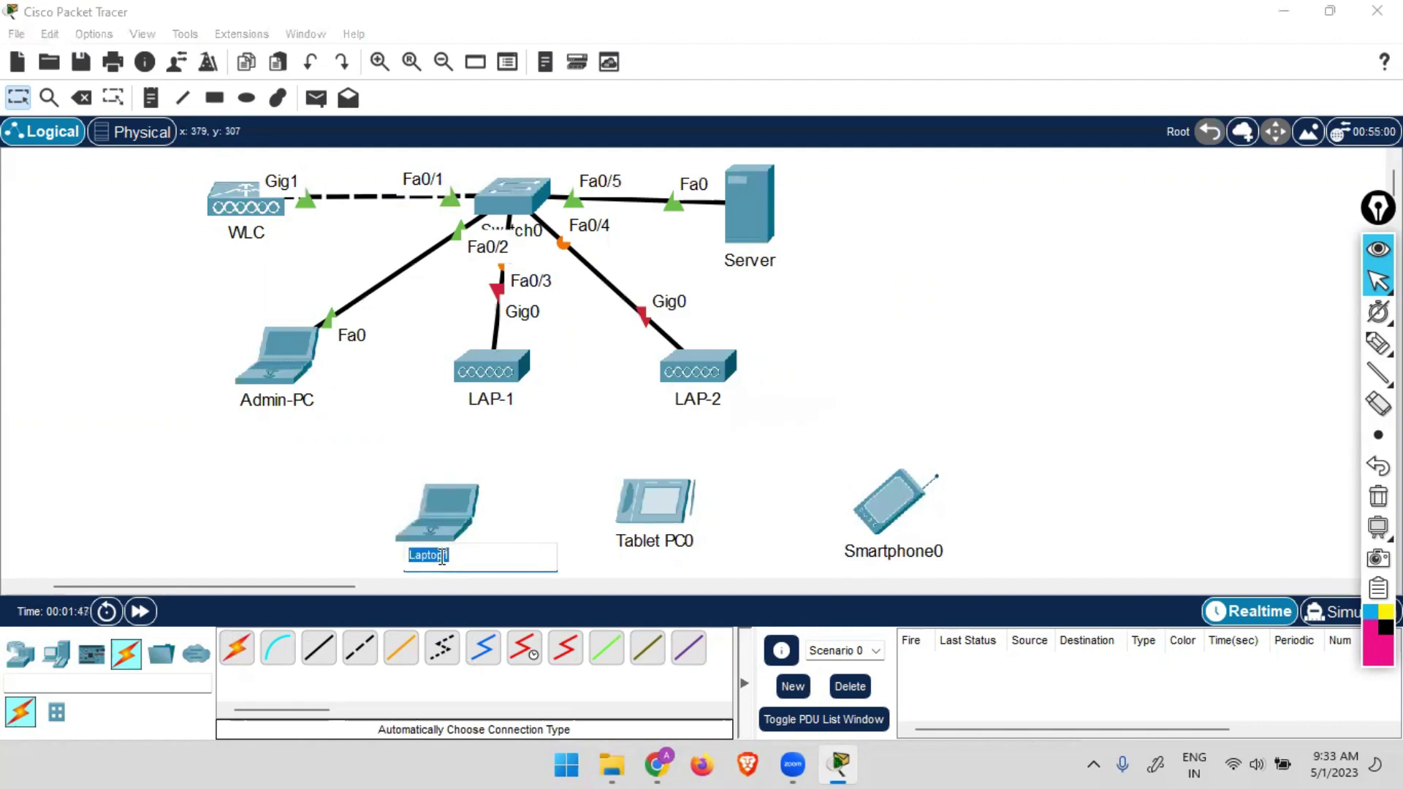
type("HR-PC")
left_click(668, 541)
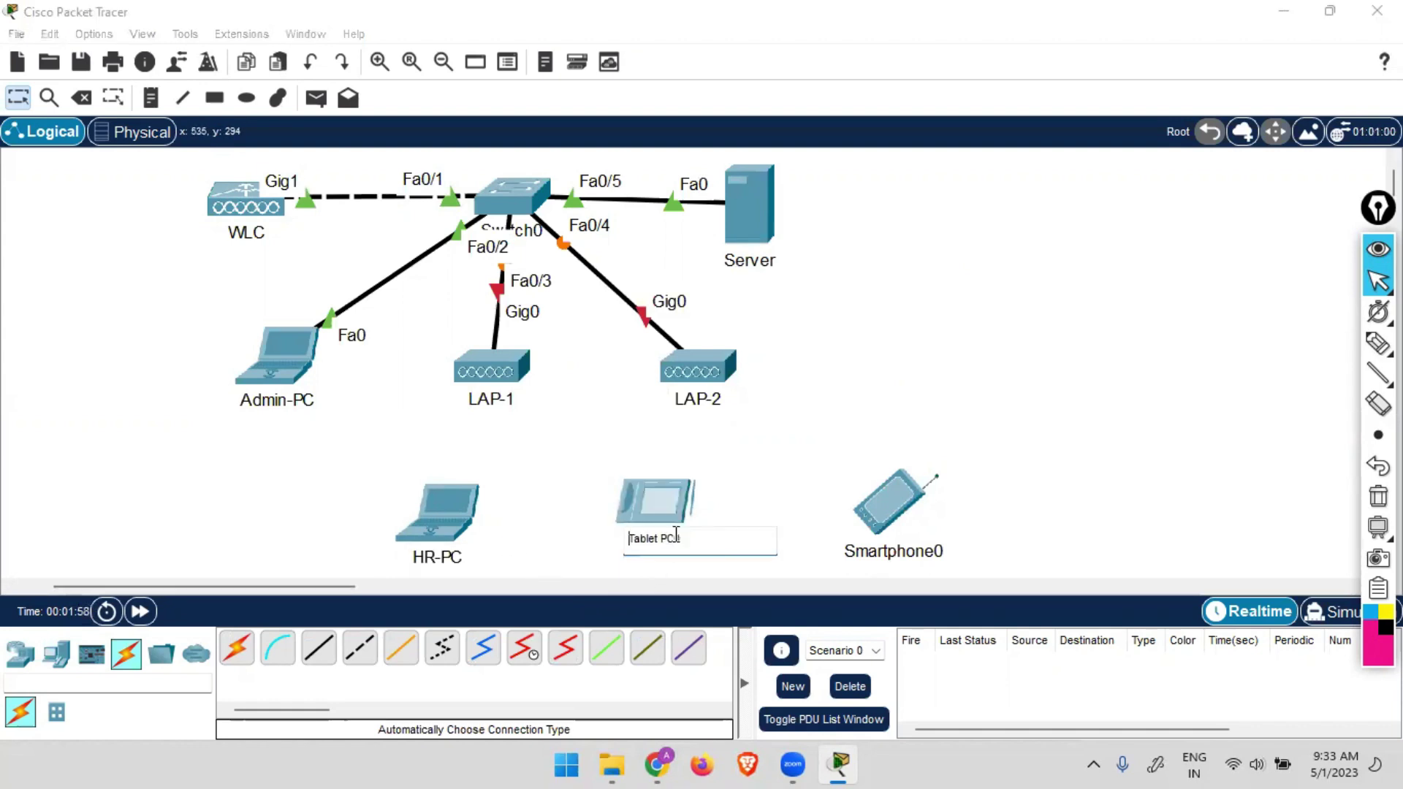
Rename Tablet PC0 to Sales-PC and Smartphone0 to Guest-Smartphone, then move them closer together.
key("ctrl+a")
type("Sa")
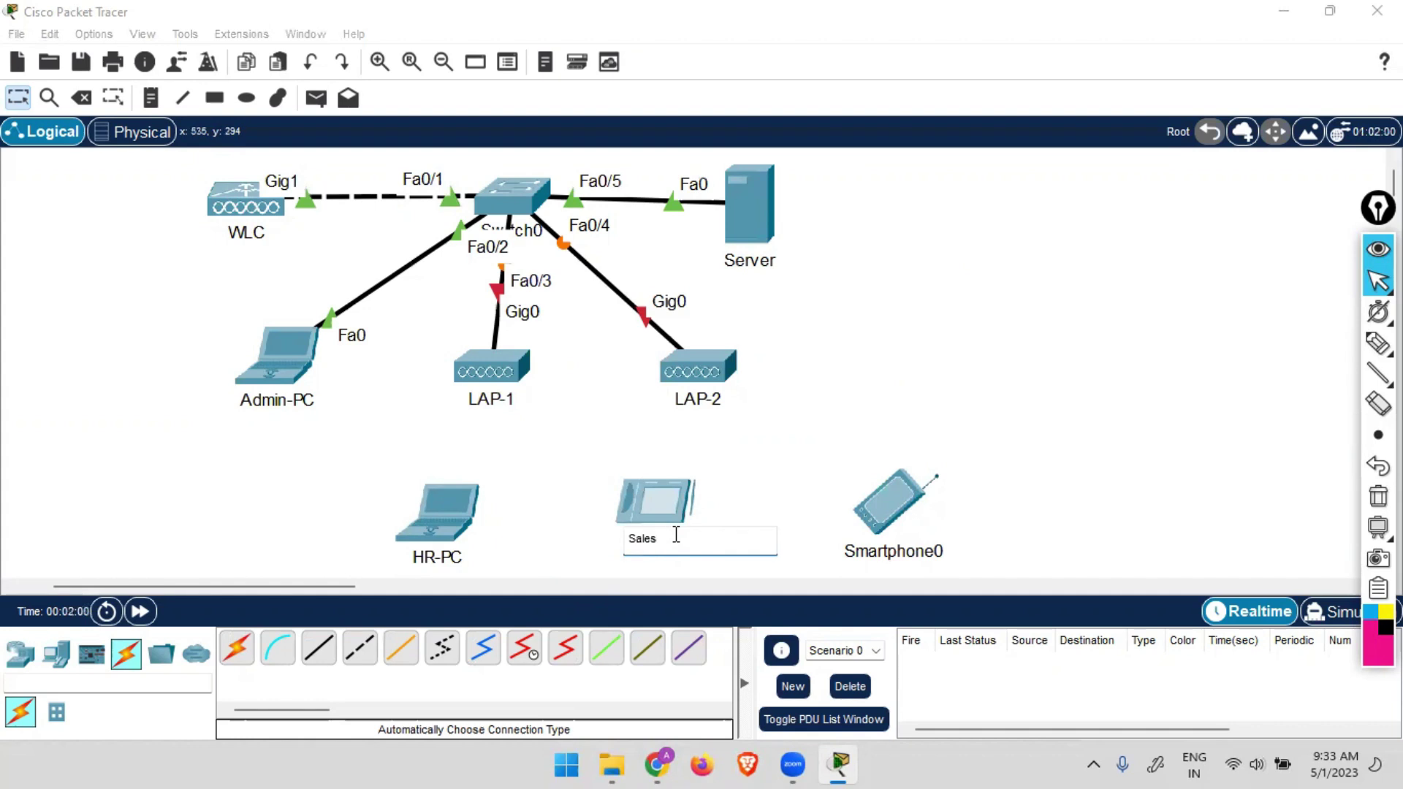
left_click(958, 533)
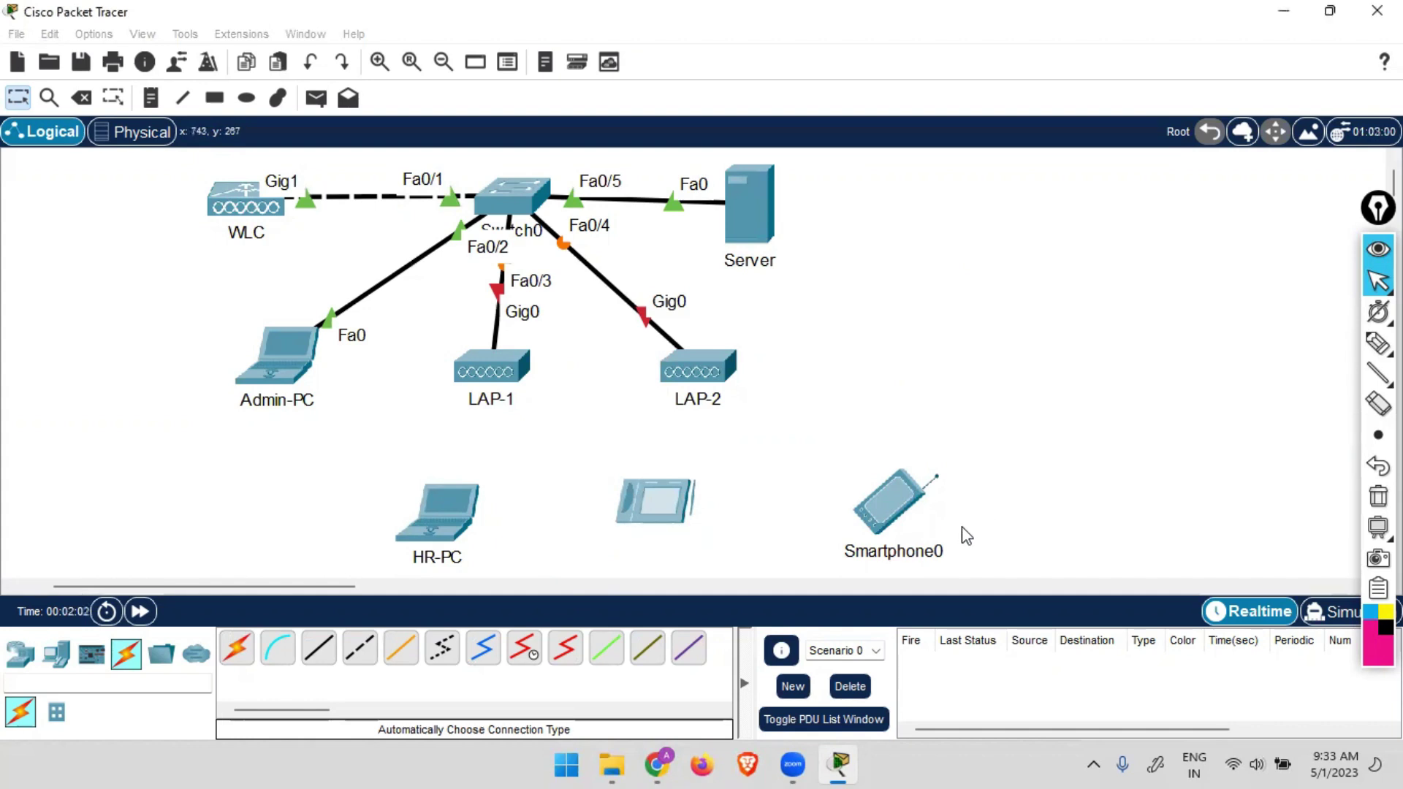
left_click(939, 548)
key("ctrl+a")
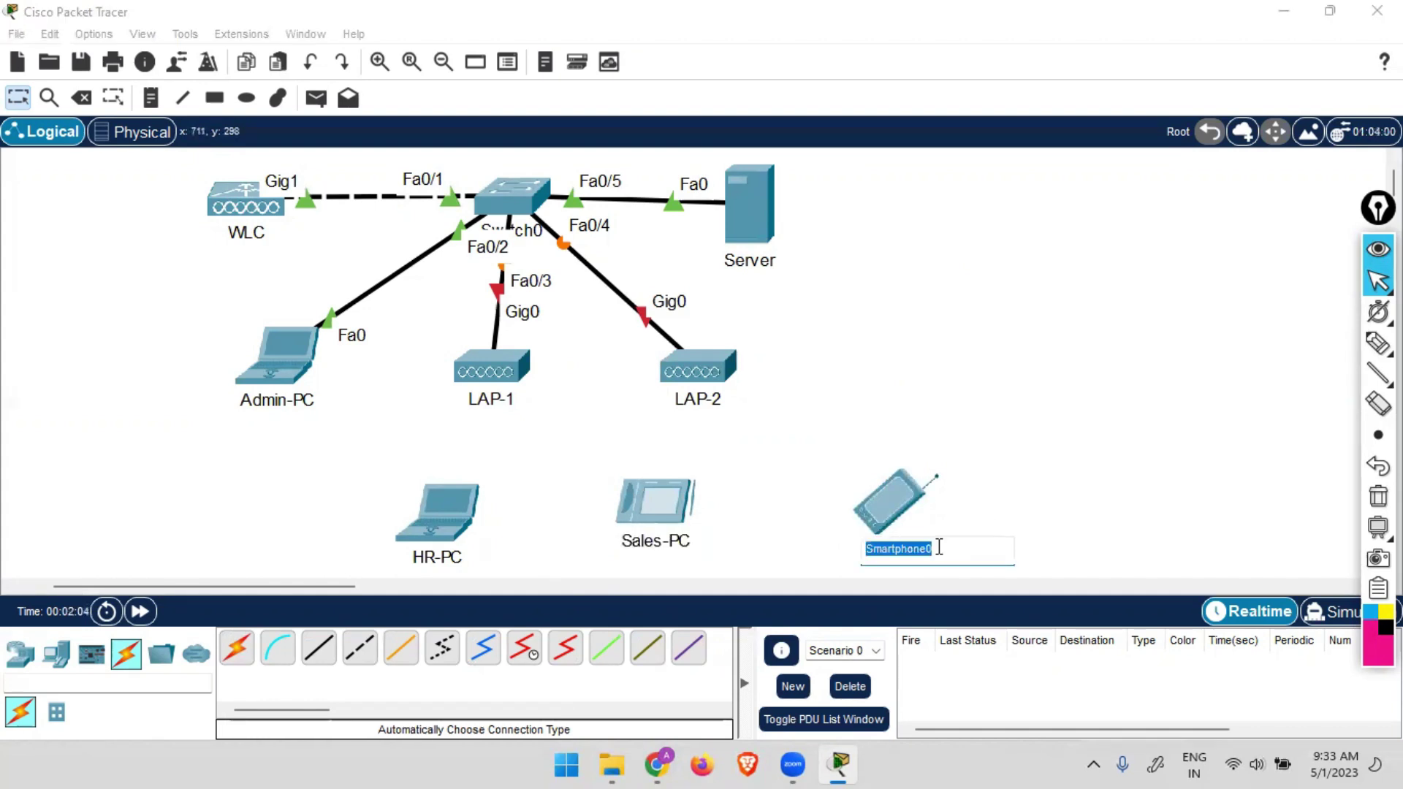
left_click(939, 548)
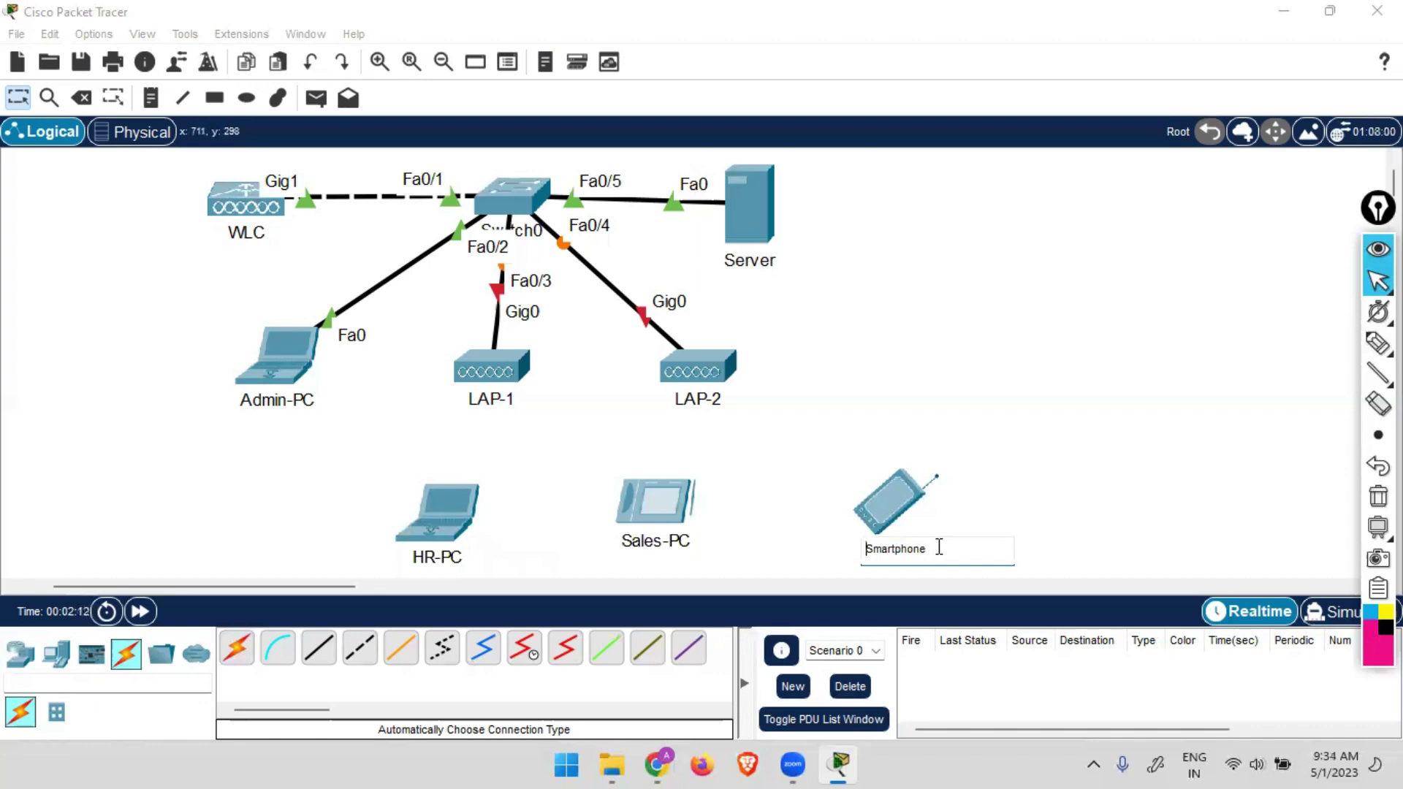
type("Guest-")
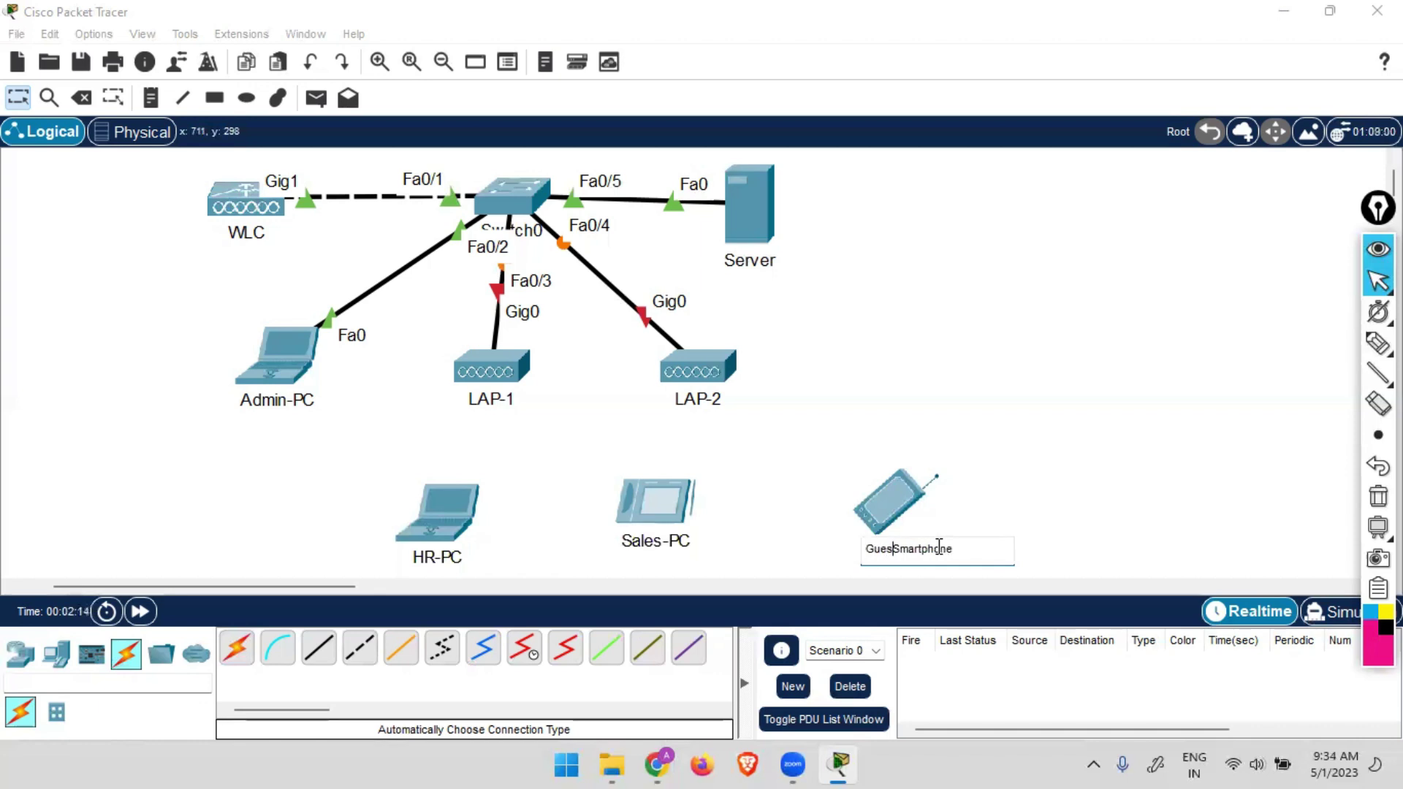
left_click(1149, 468)
left_click_drag(901, 481, 818, 476)
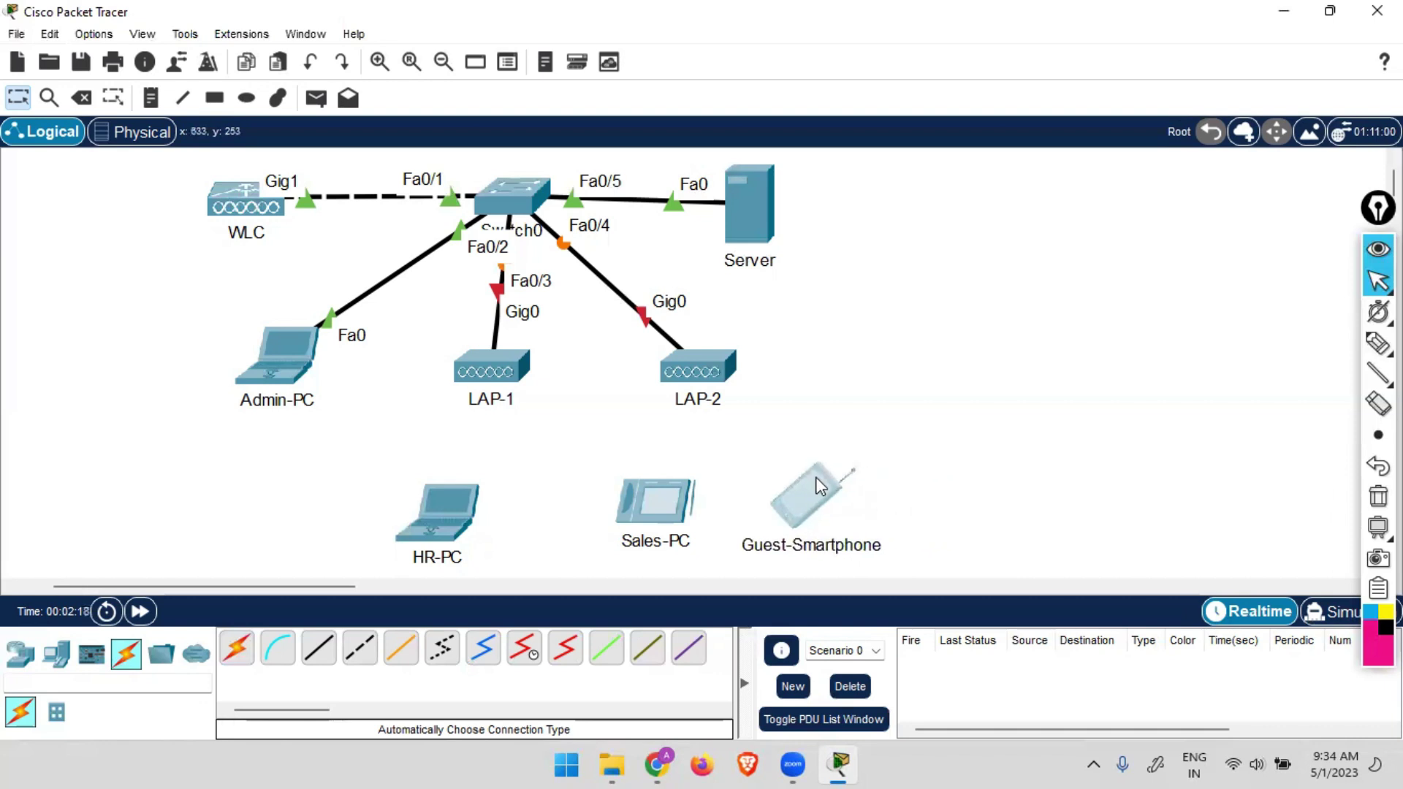
left_click_drag(677, 509, 639, 516)
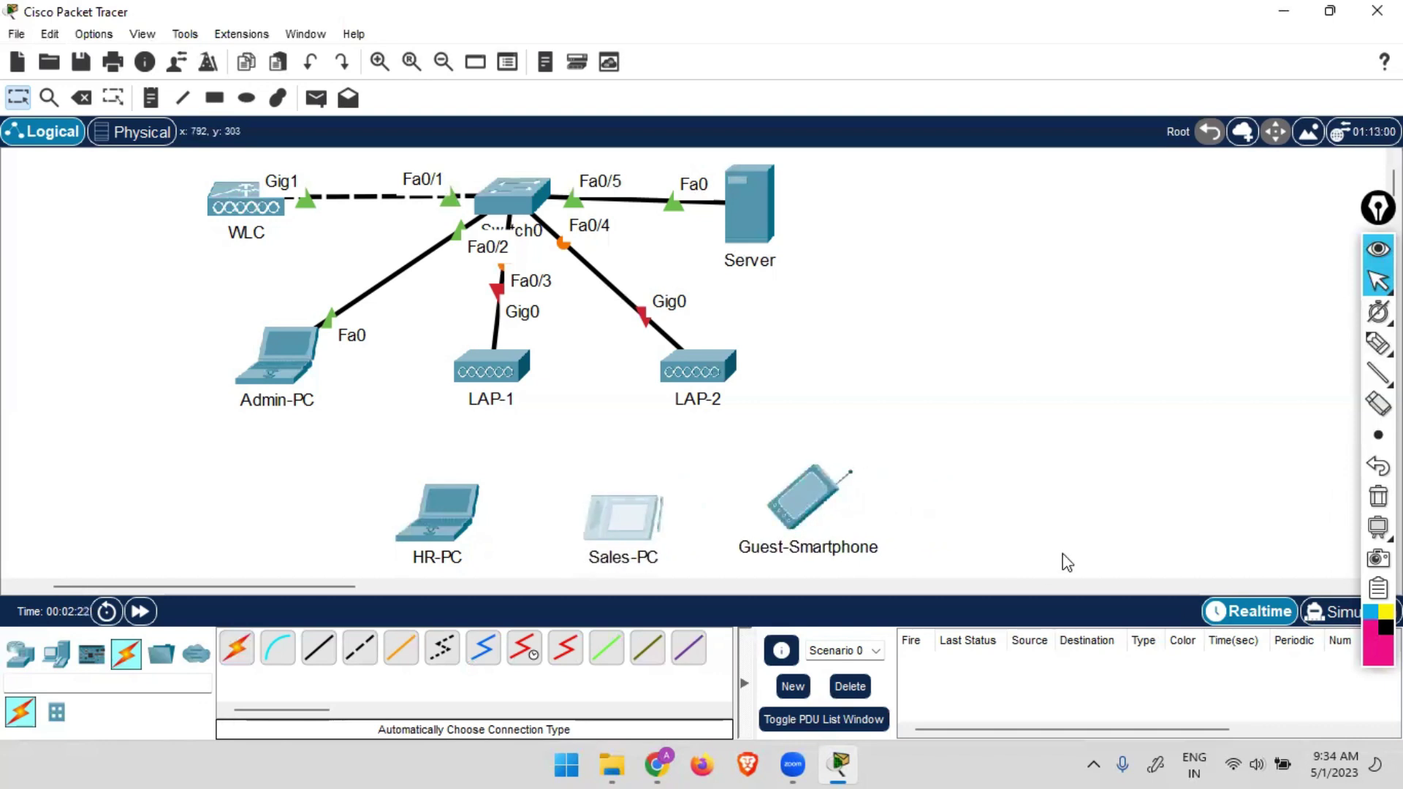
left_click(994, 438)
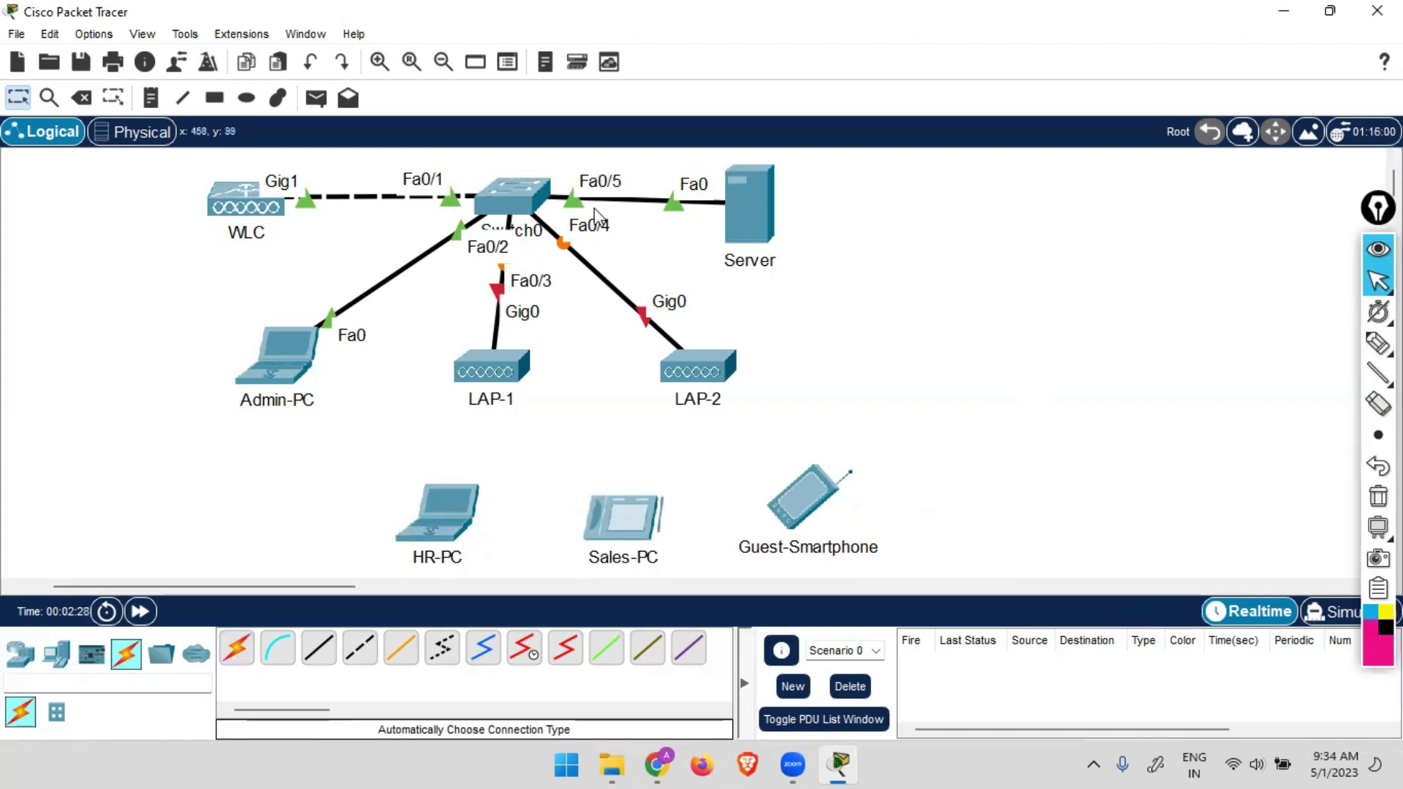
In Switch0's CLI, apply spanning-tree portfast to interface range f0/1-5.
left_click(503, 187)
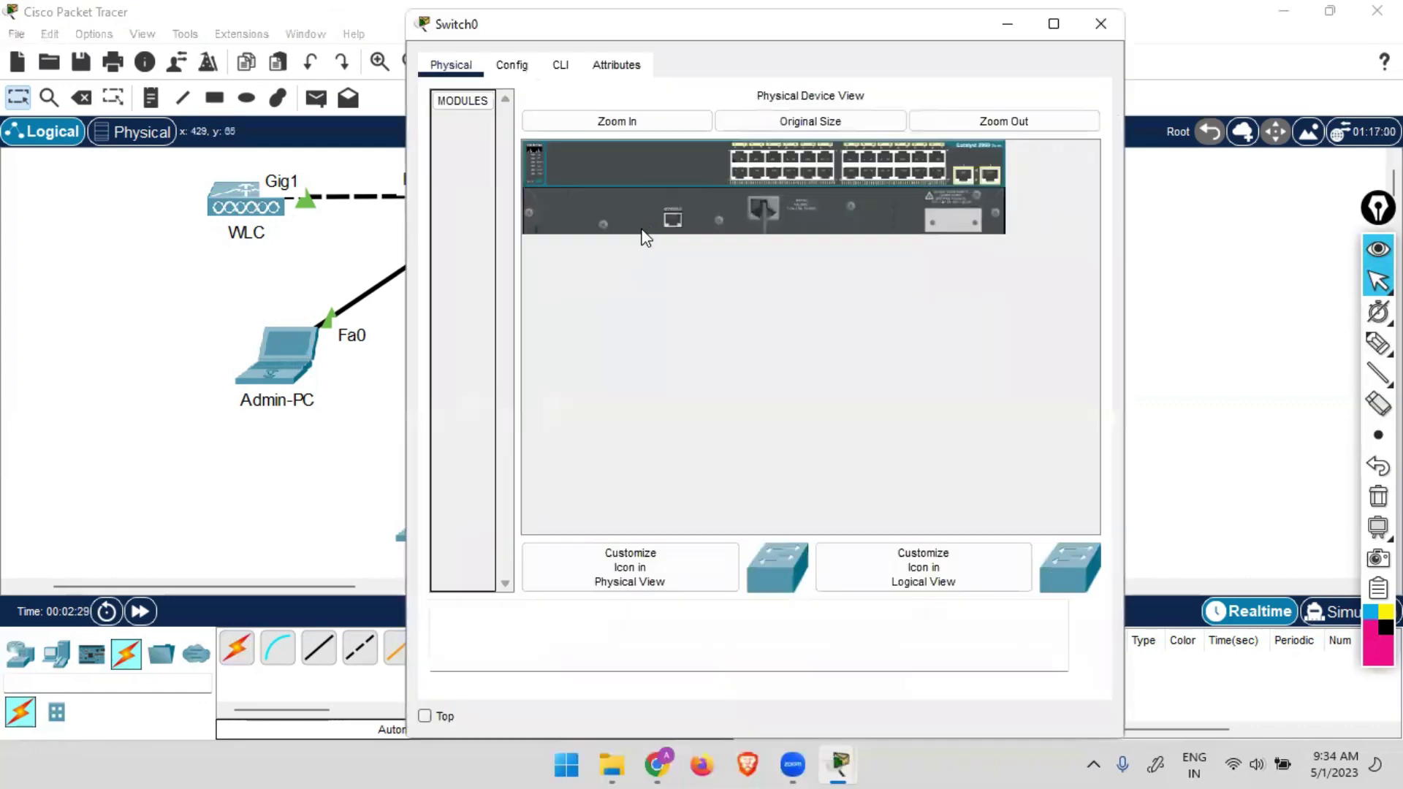
left_click(561, 65)
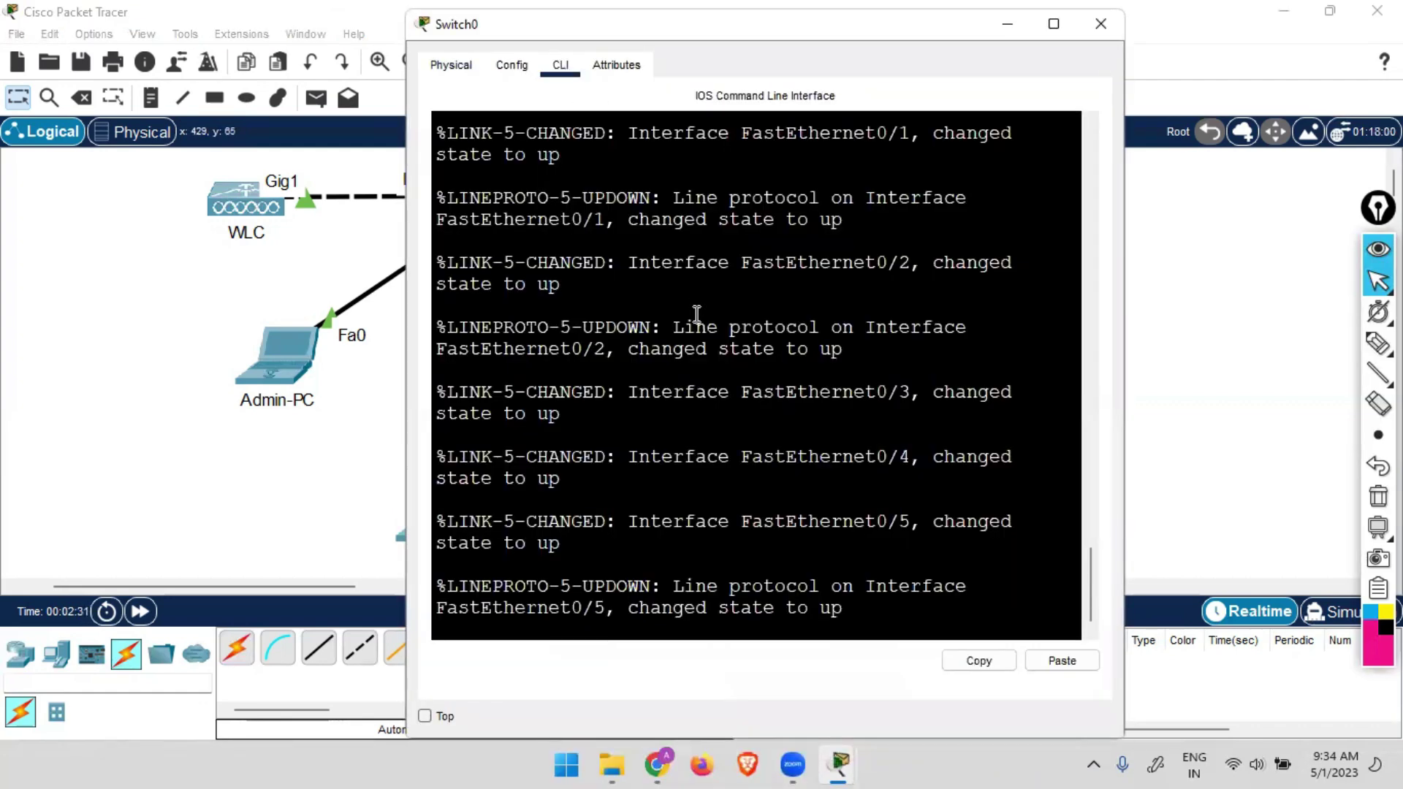
key("Return")
key("Return")
key("Return")
type("en")
key("Return")
type("conf t")
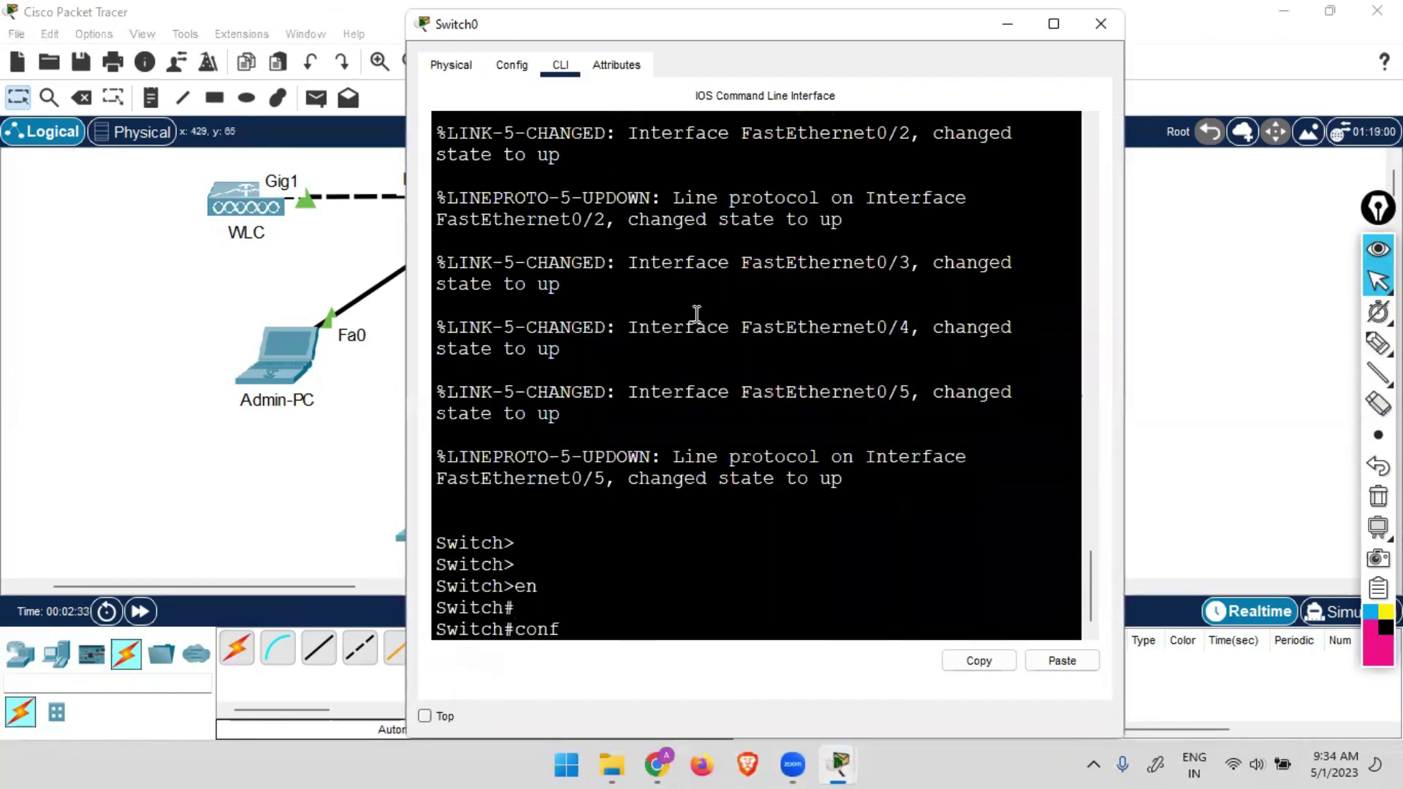
key("Return")
key("Return")
key("Return")
type("in r")
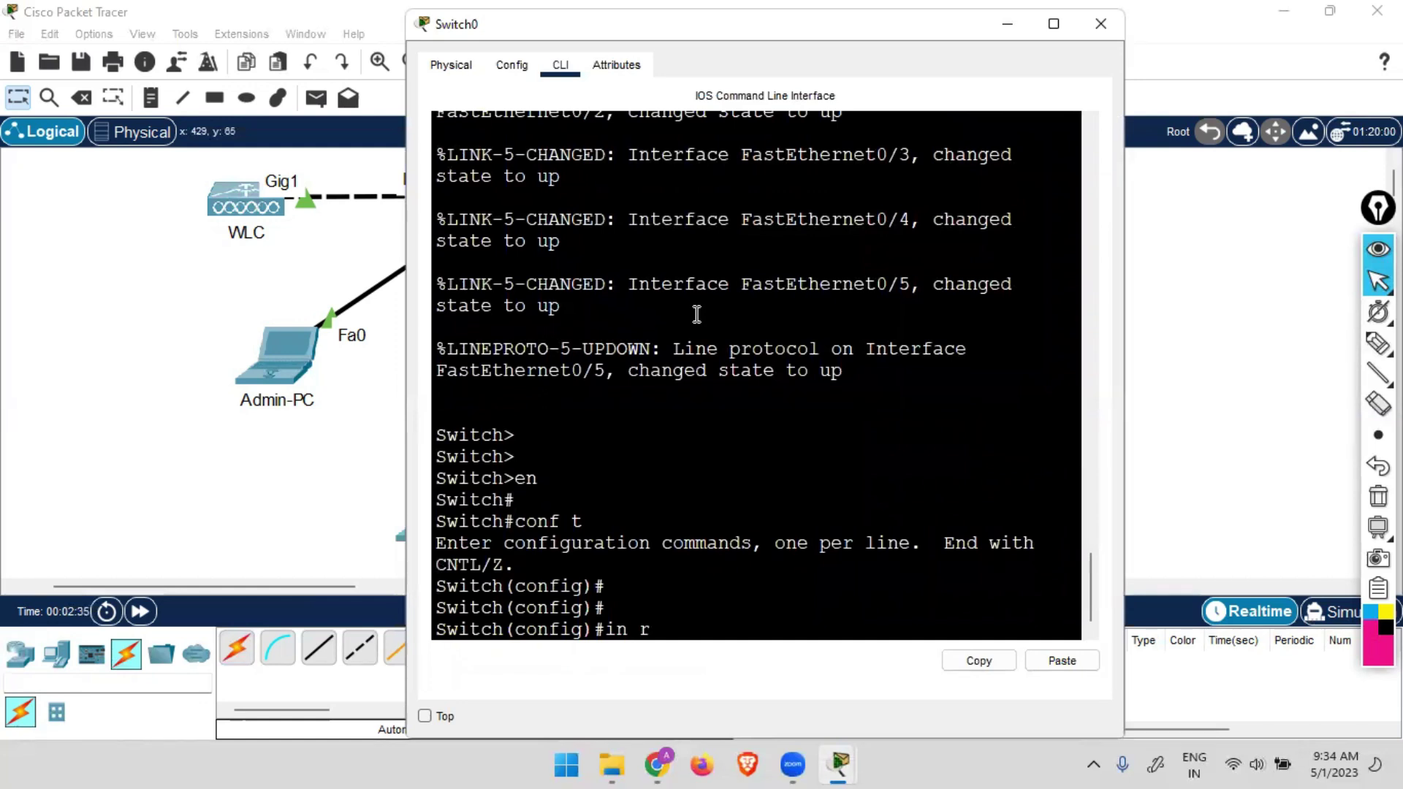
type(" f0/1-5")
key("Return")
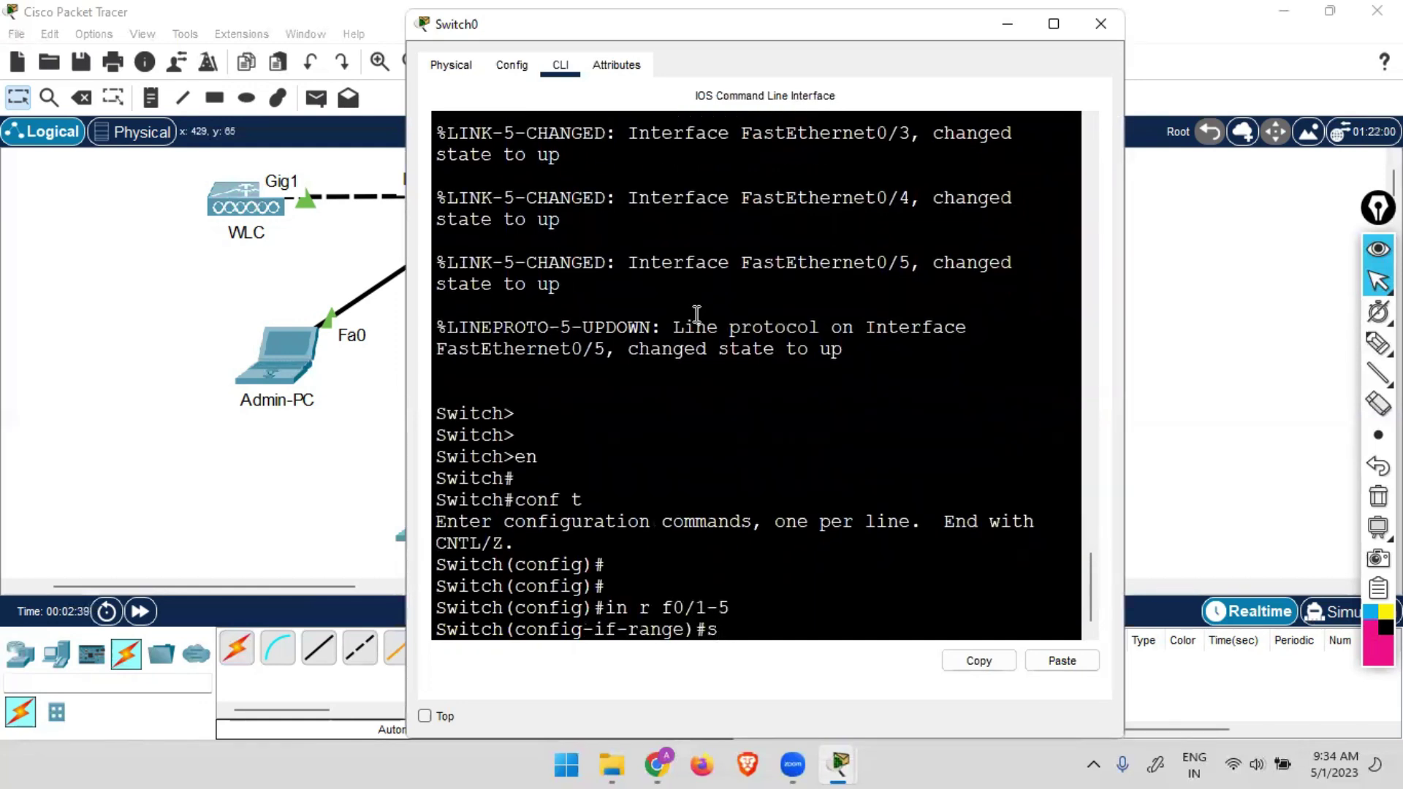
type("spa")
key("Tab")
key("Tab")
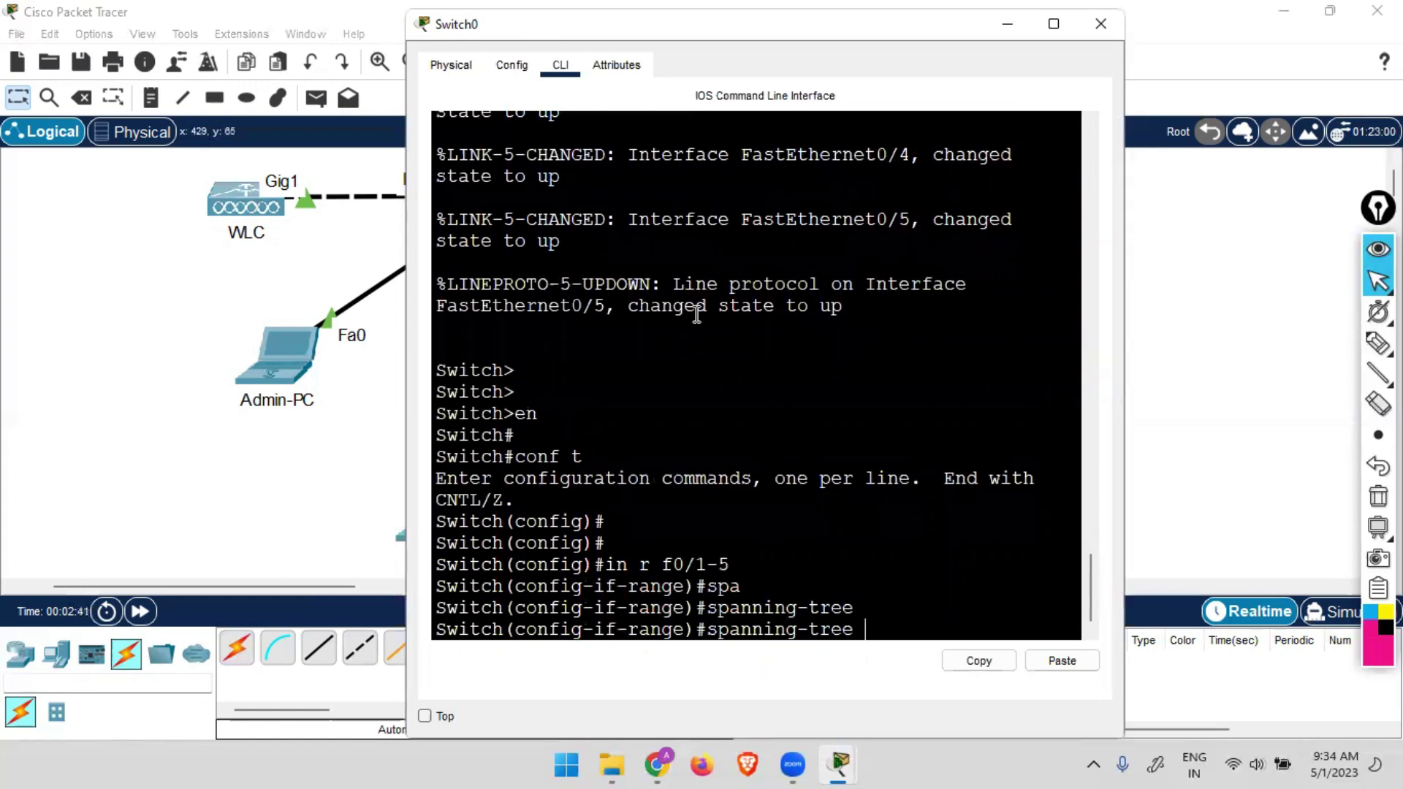
type("po")
key("Tab")
key("Return")
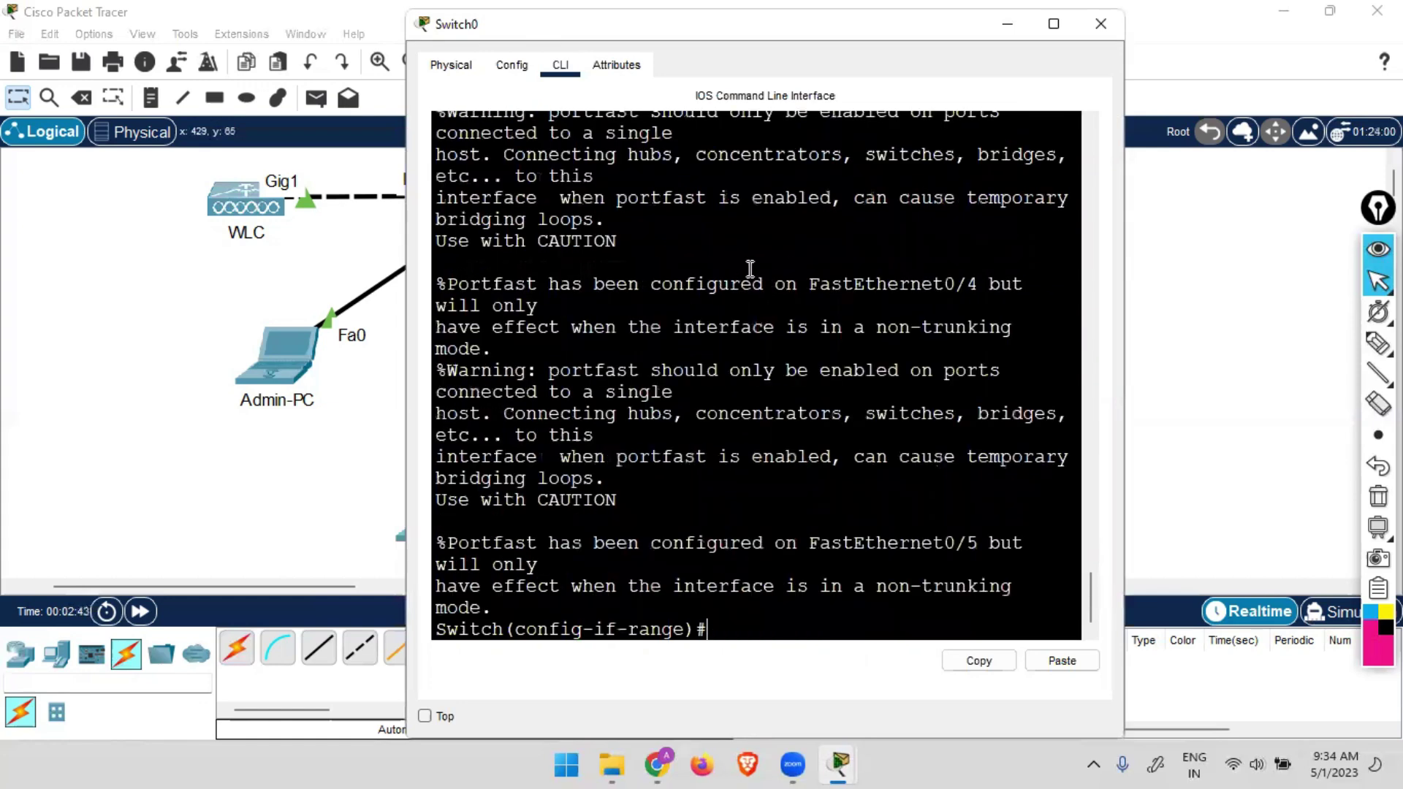
left_click(1101, 23)
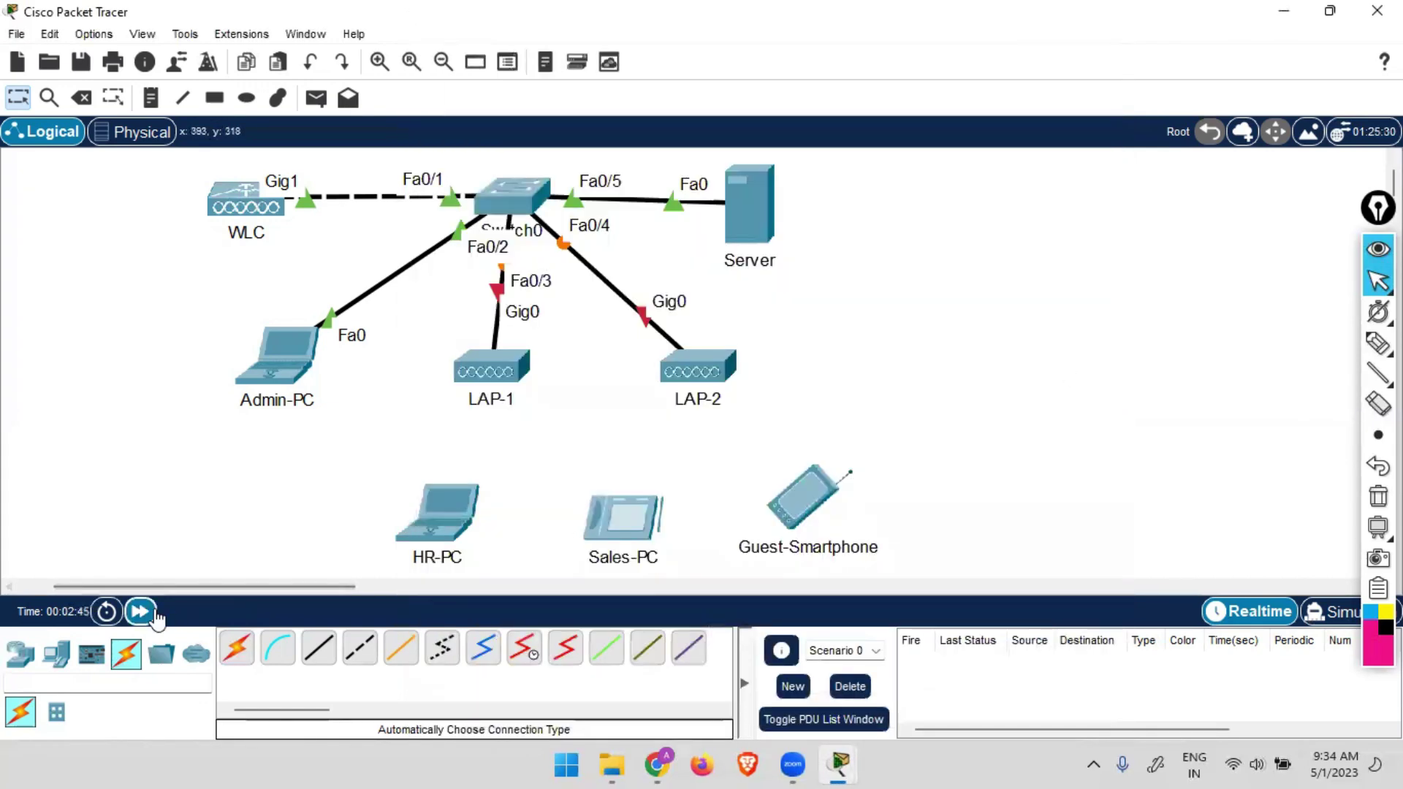
Add a 192.168.1.0/24 network note beside the Server.
left_click(141, 611)
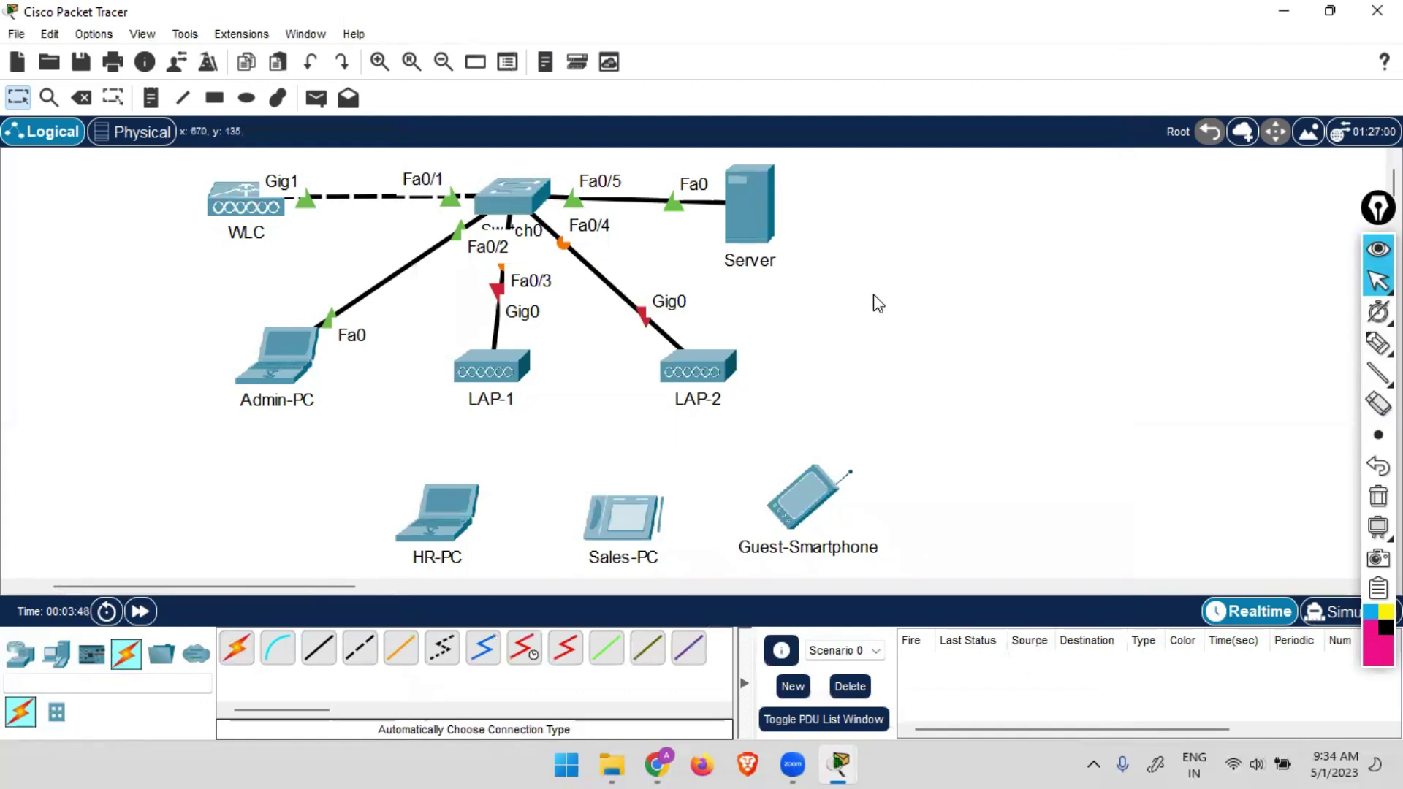
key("n")
left_click(908, 255)
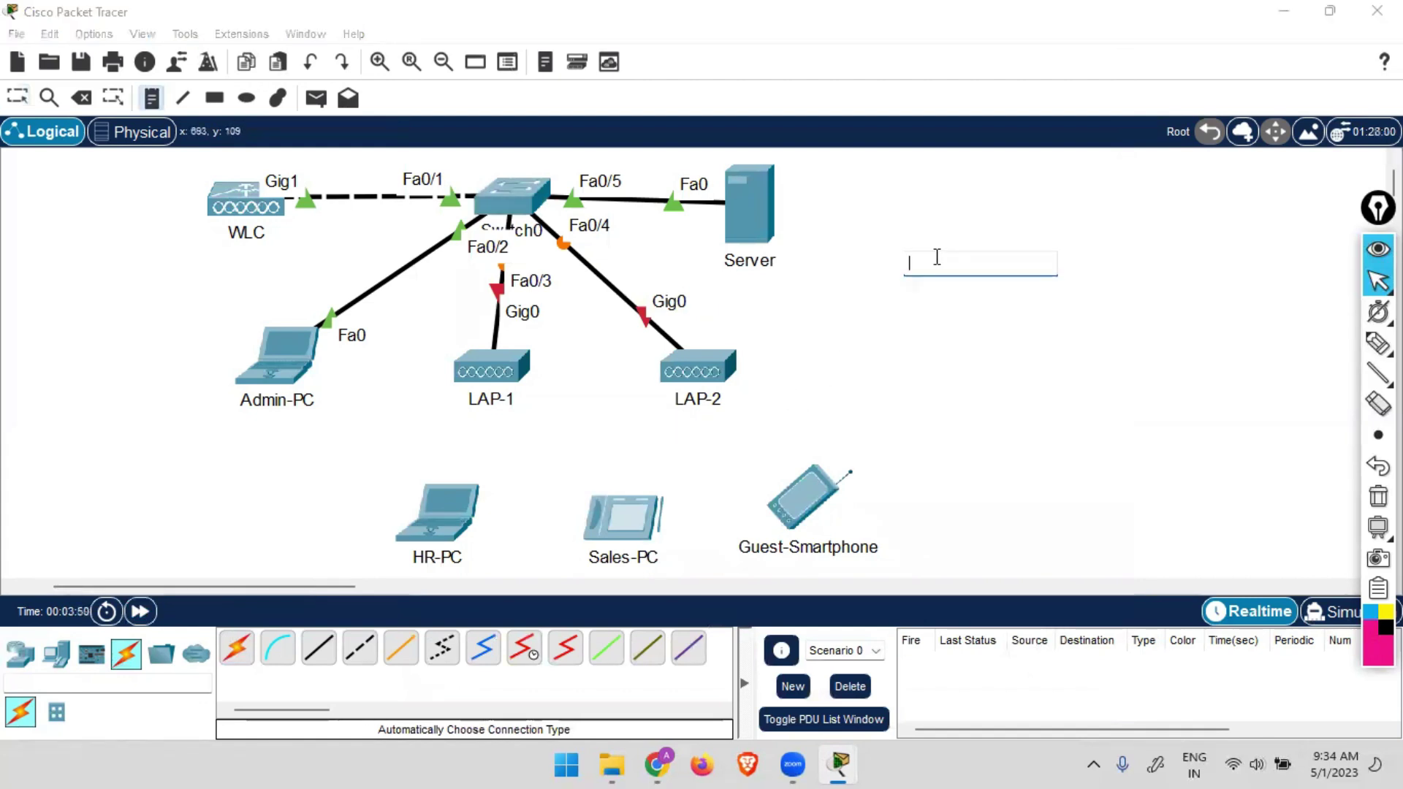
type("10.1.1.")
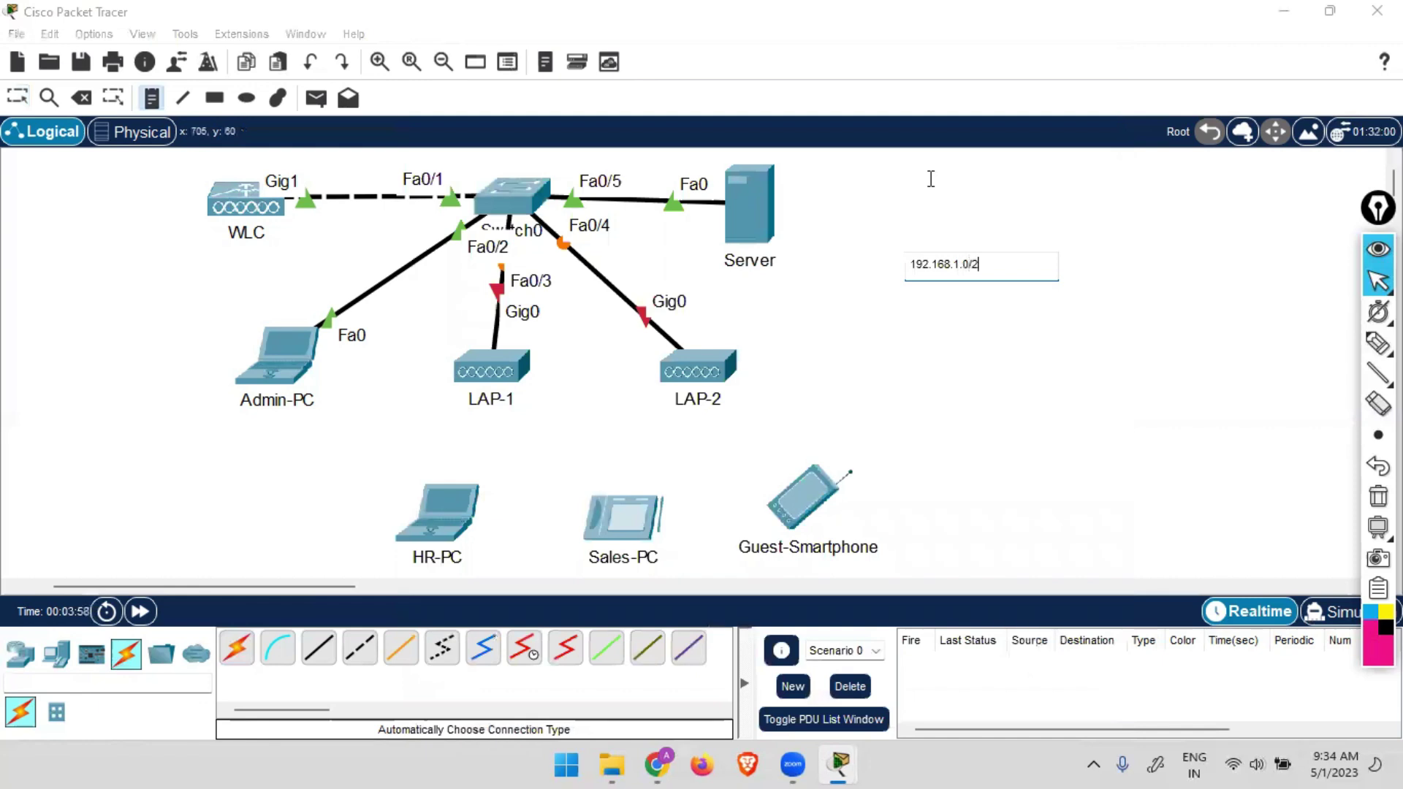
left_click(1096, 454)
key("Escape")
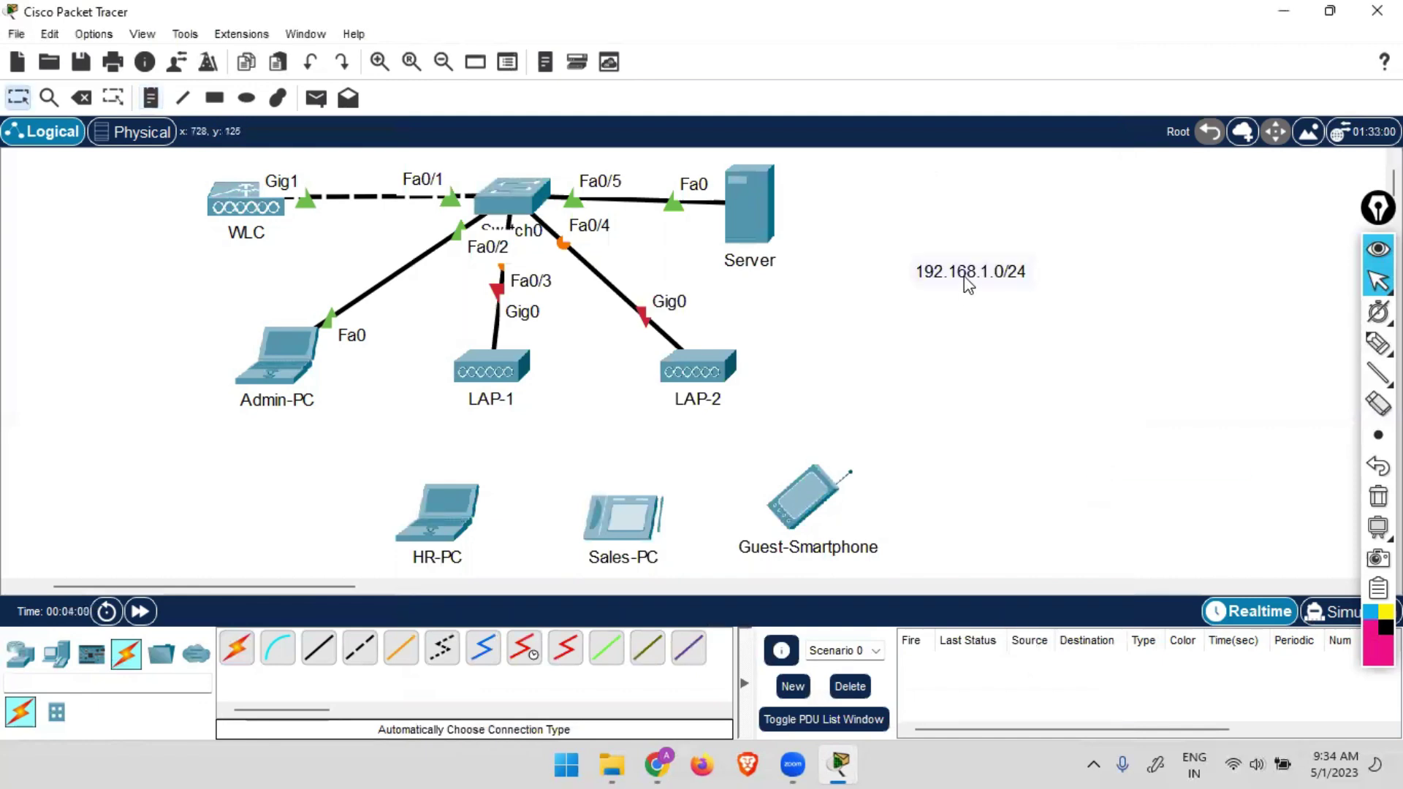
left_click_drag(967, 282, 863, 200)
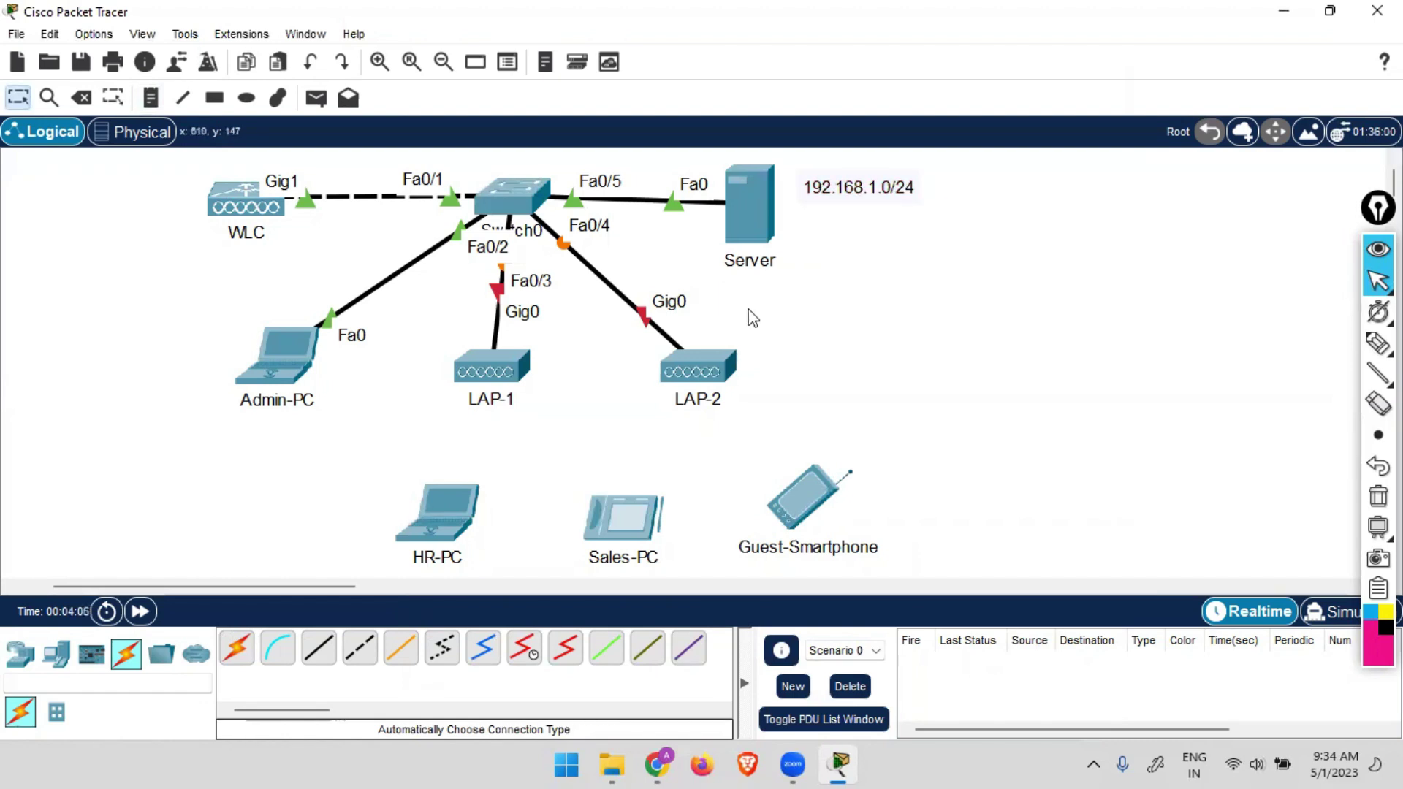
Add IP notes under Server (192.168.1.12), WLC (192.168.1.11) and Admin-PC (192.168.1.10).
key("n")
left_click(732, 285)
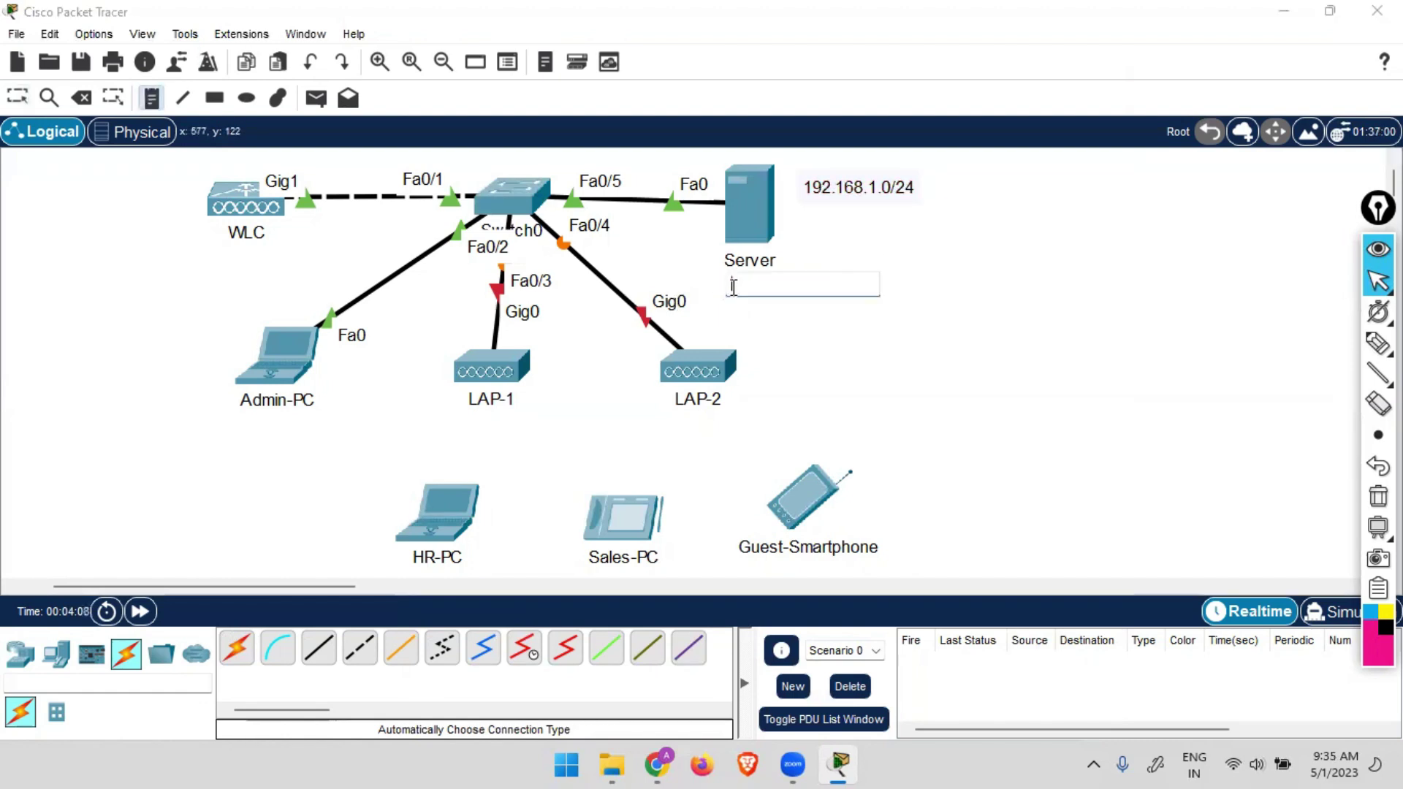
type("192.168.")
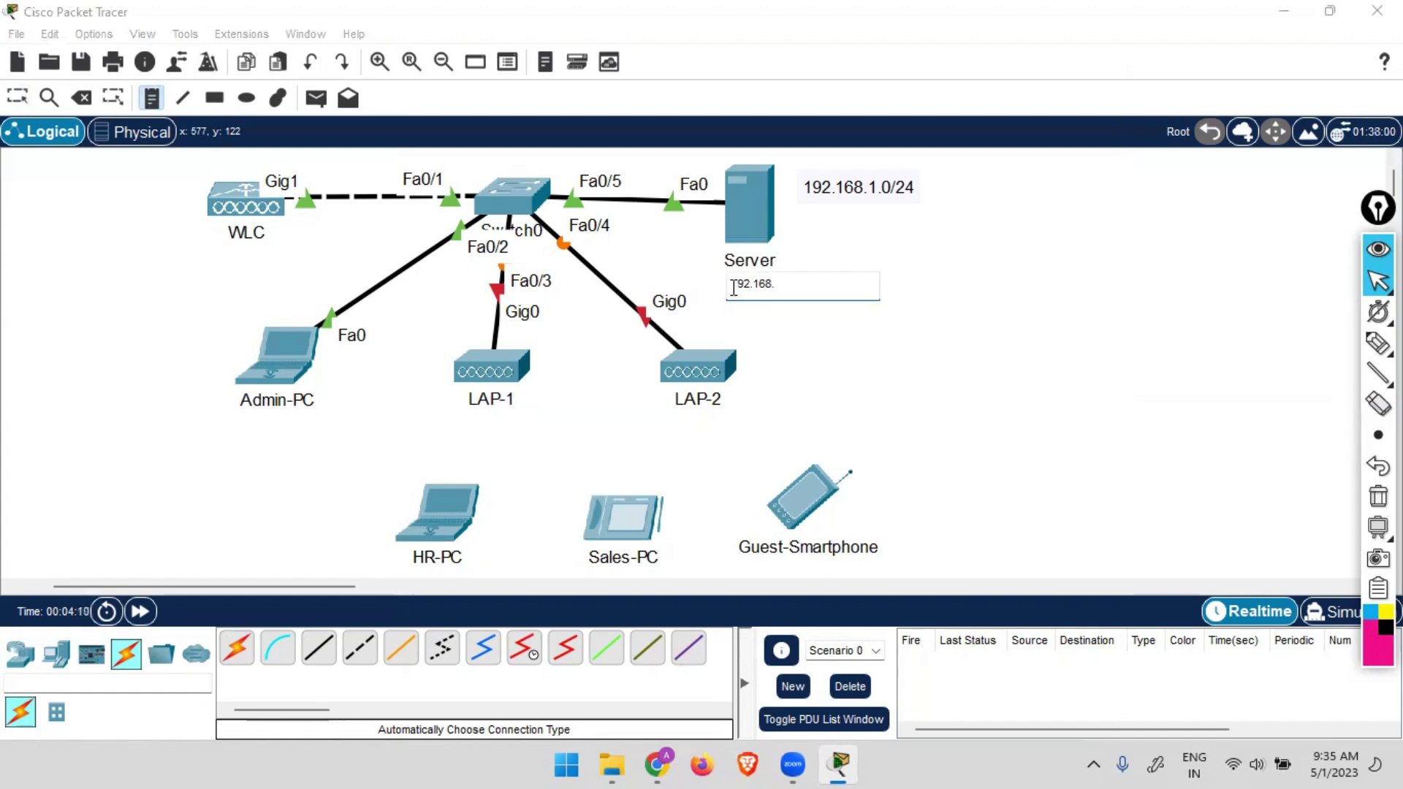
type("1.")
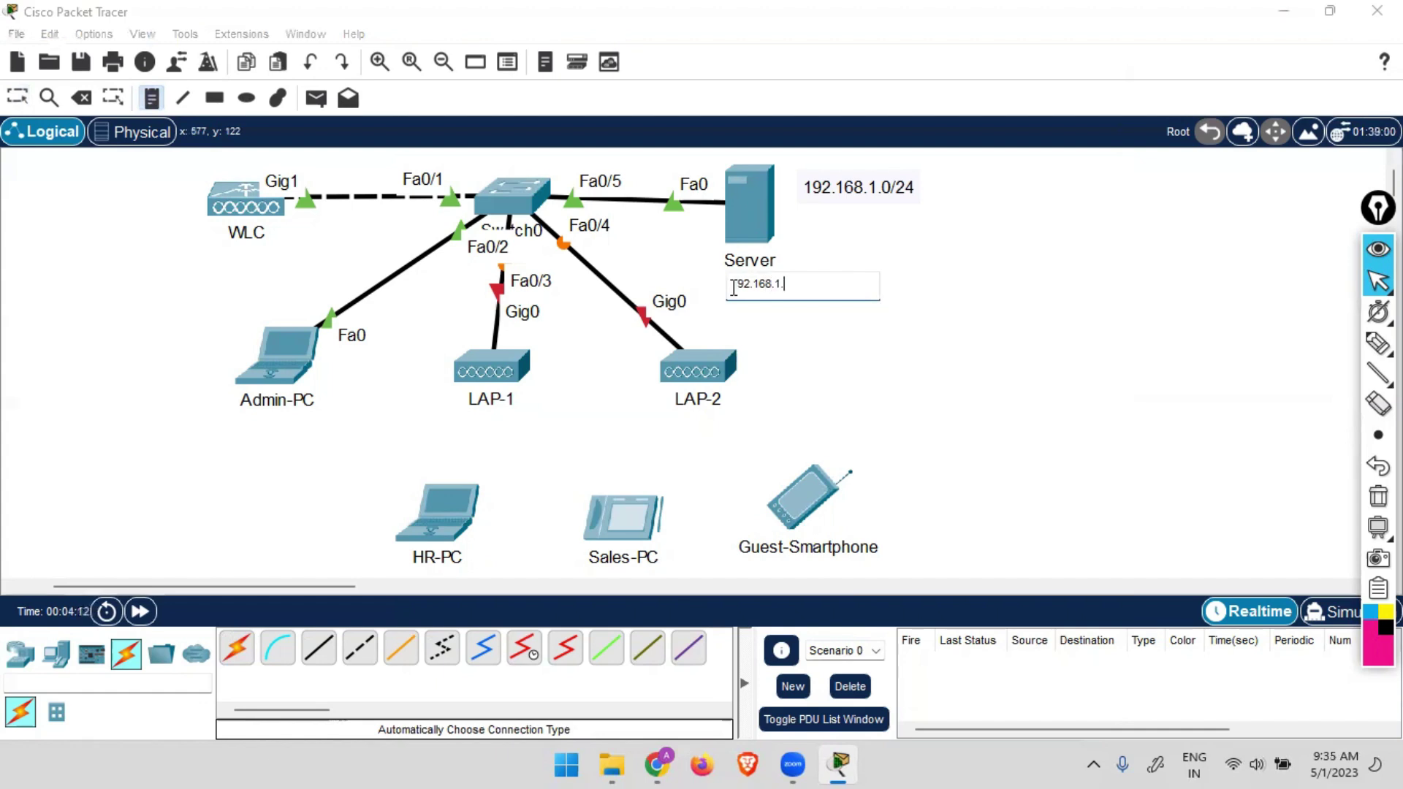
type("12")
left_click(951, 341)
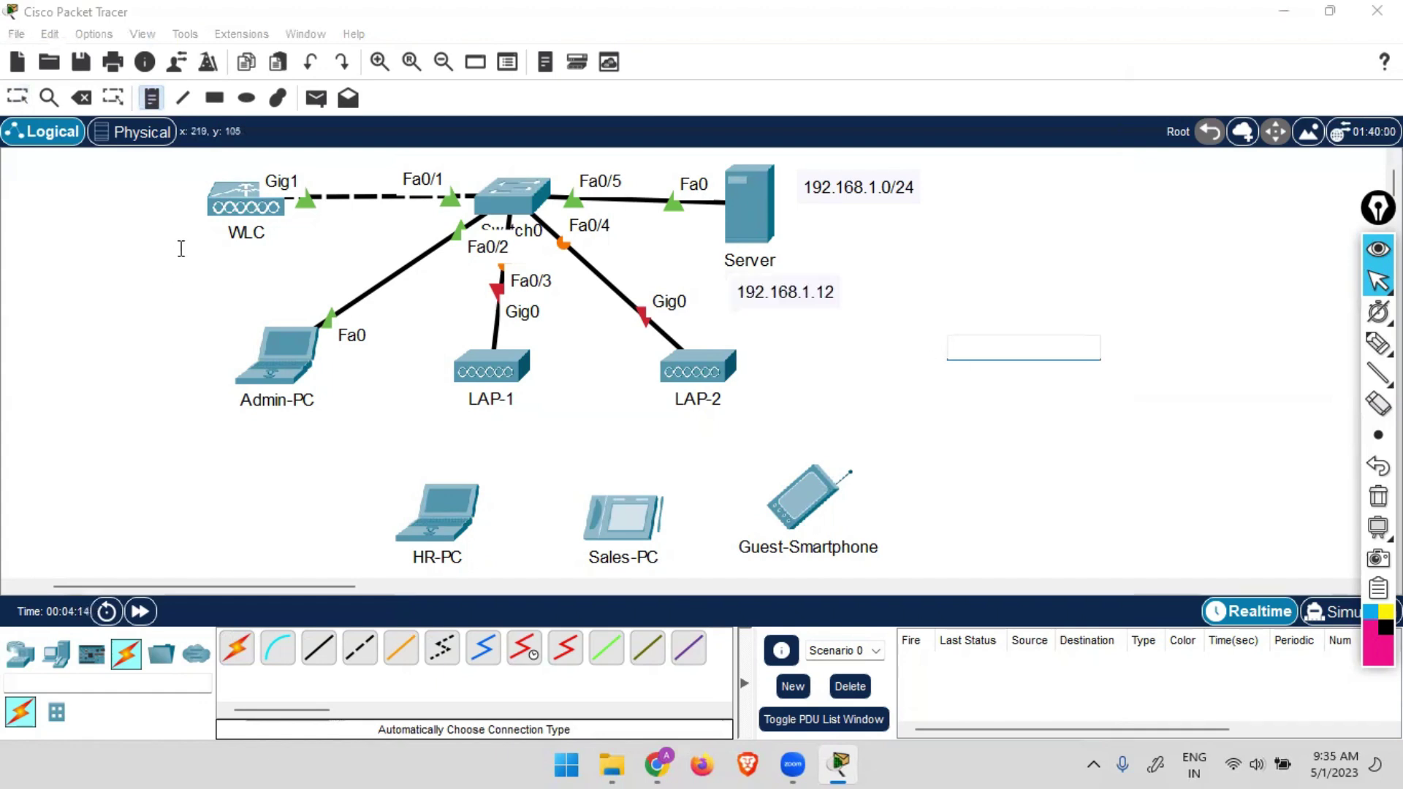
left_click(185, 258)
type("192.168.1.11")
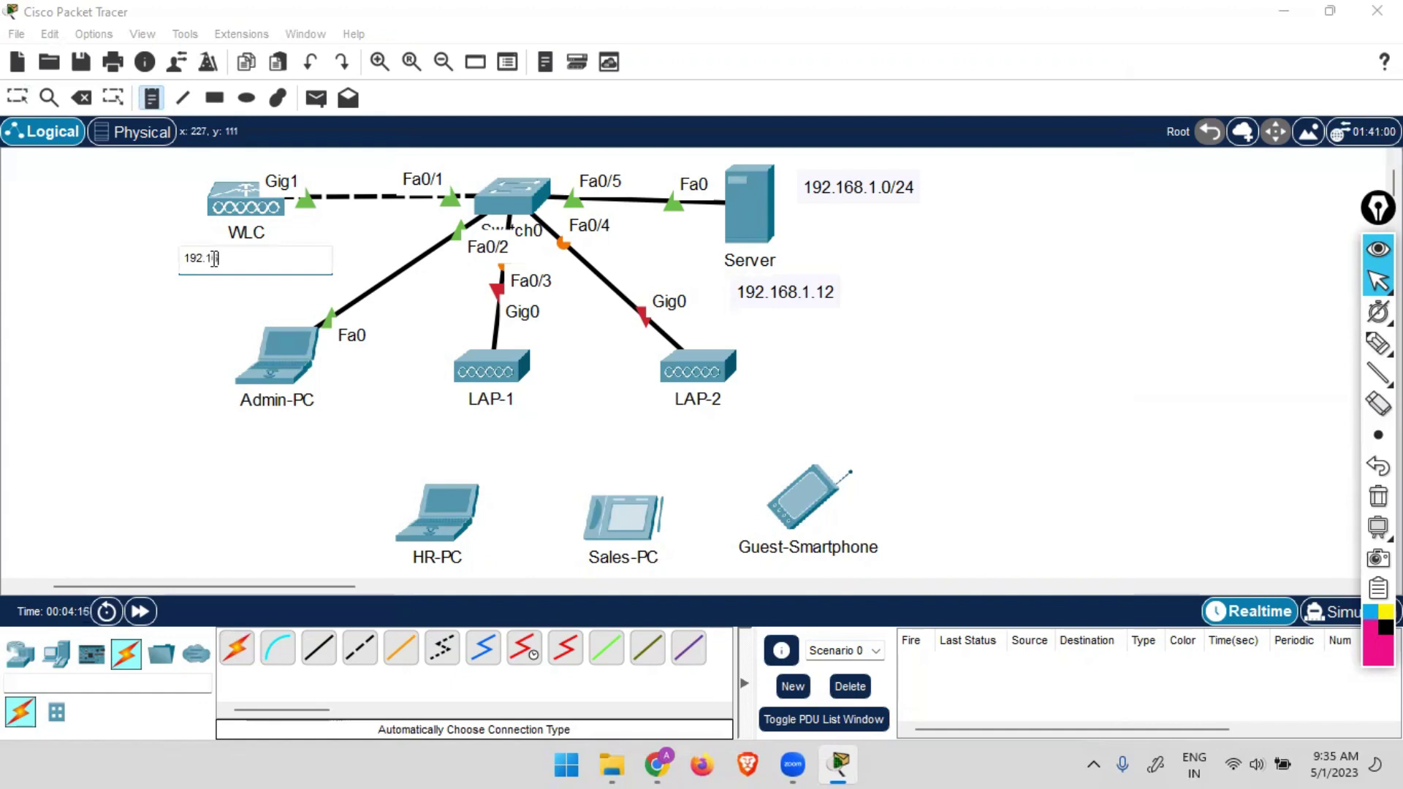
left_click(209, 424)
type("192.")
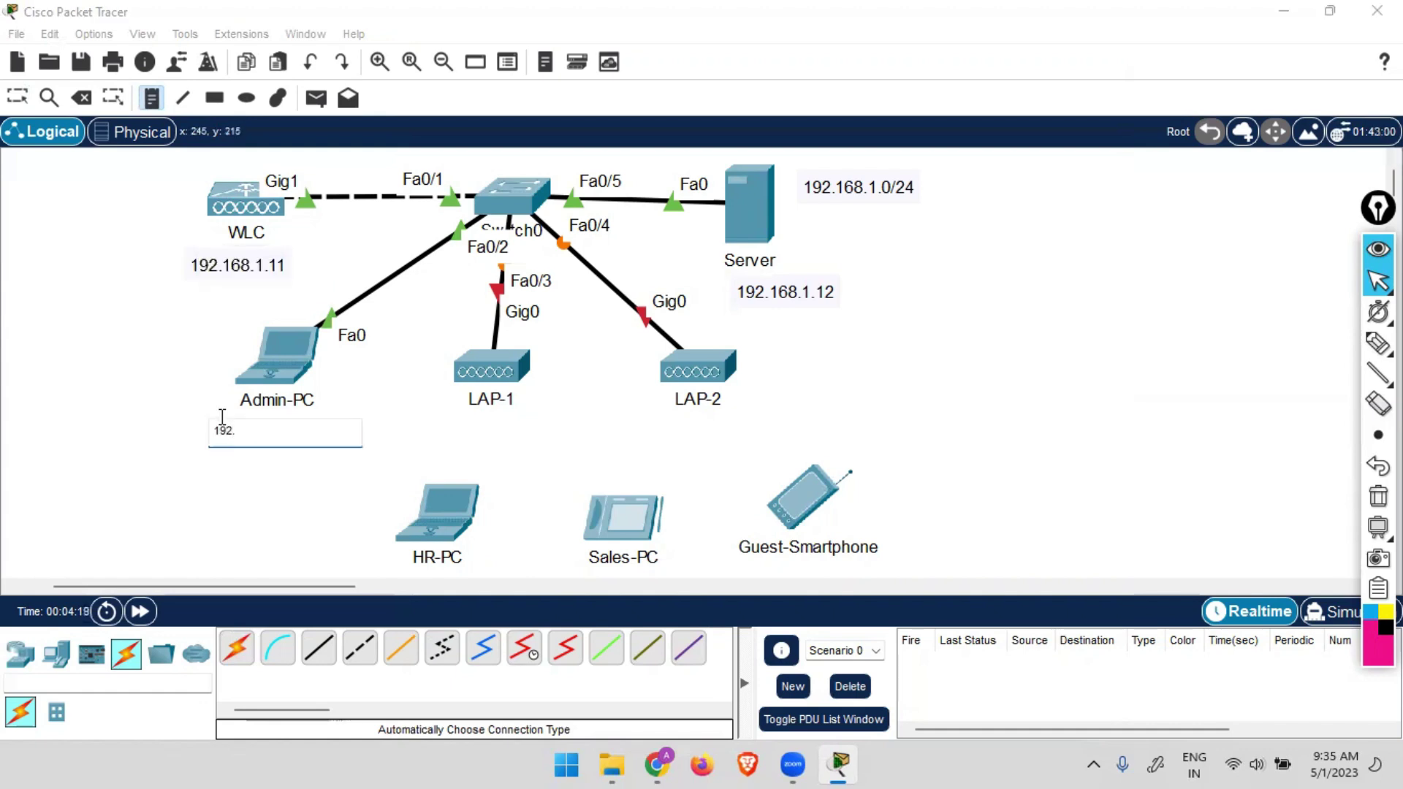
type("168.1.10")
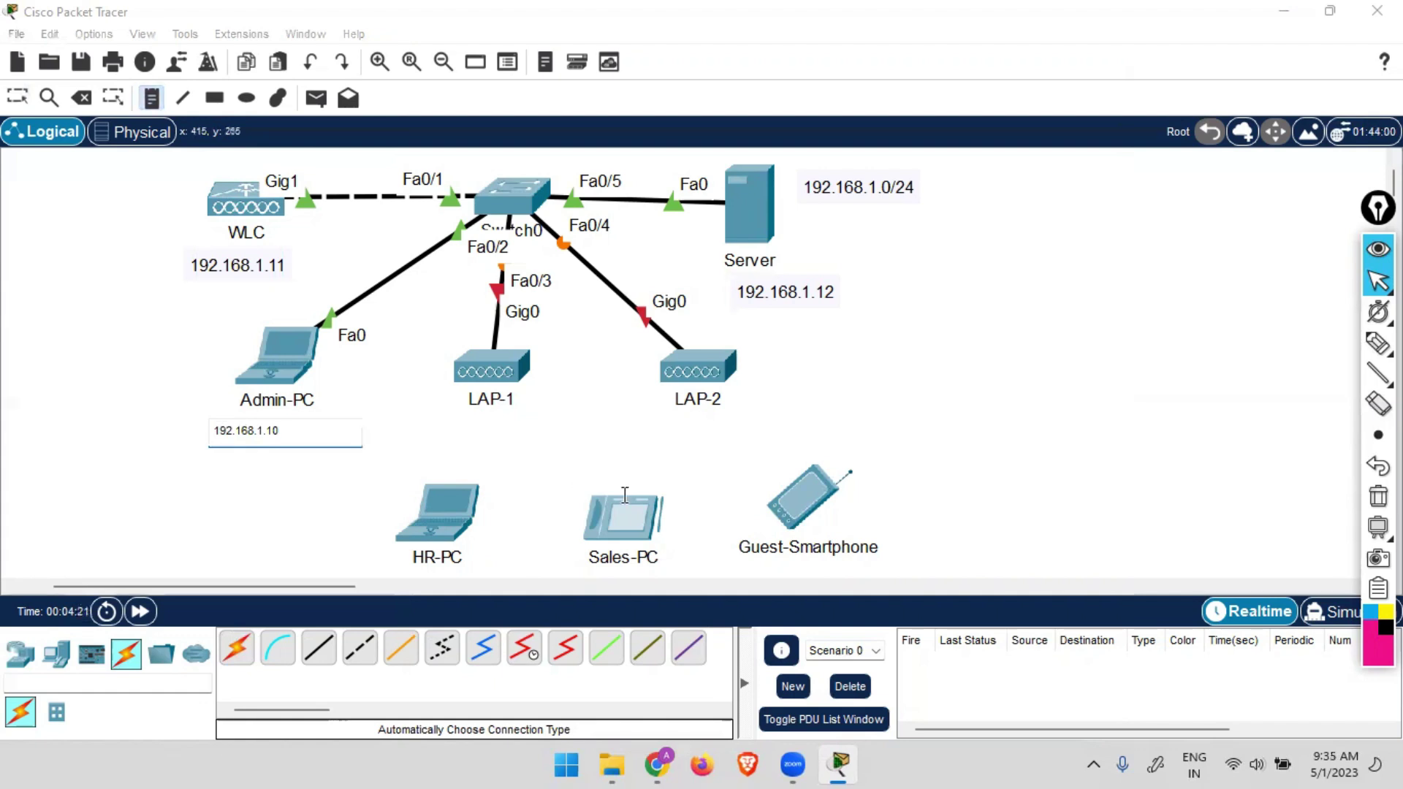
left_click(881, 396)
key("Escape")
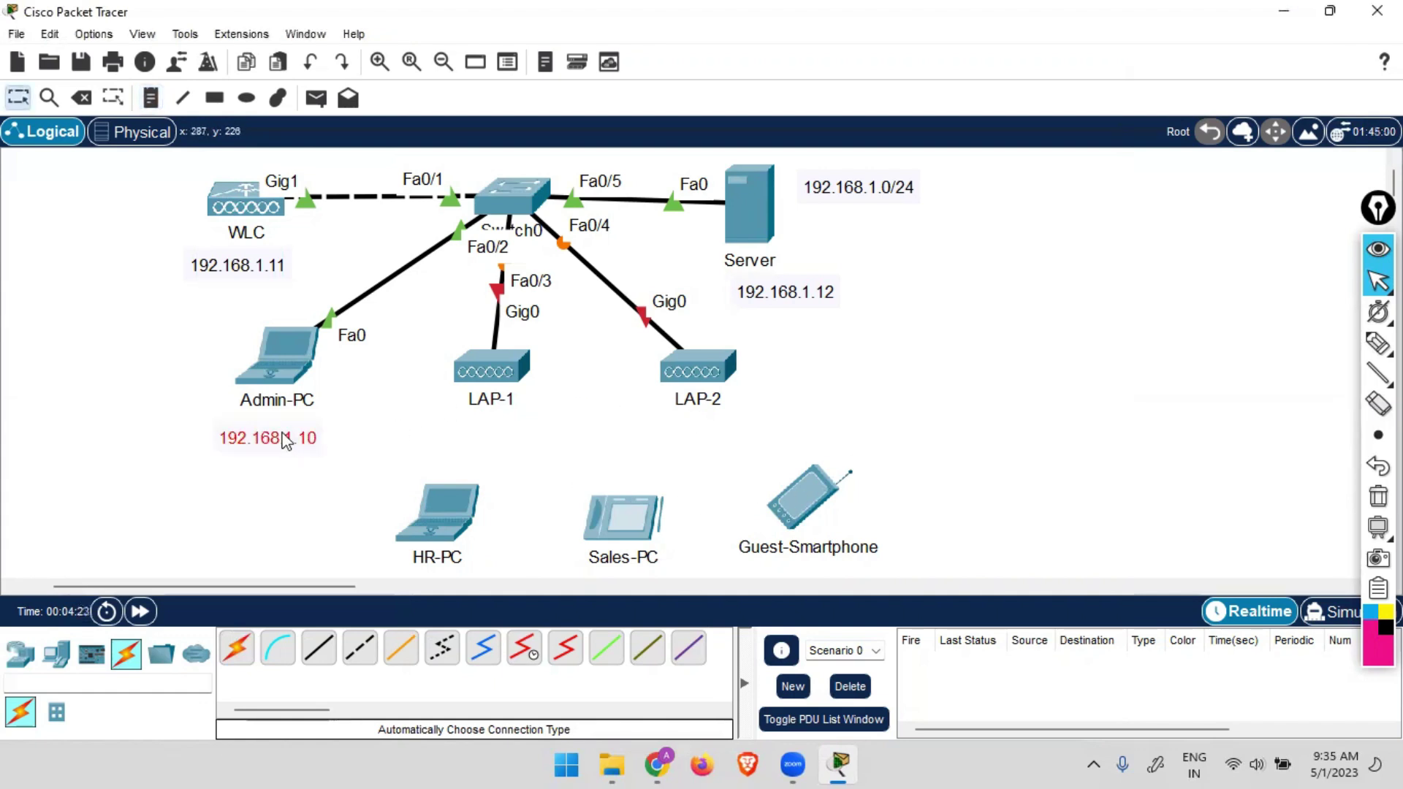
left_click_drag(282, 433, 279, 420)
left_click_drag(255, 263, 264, 263)
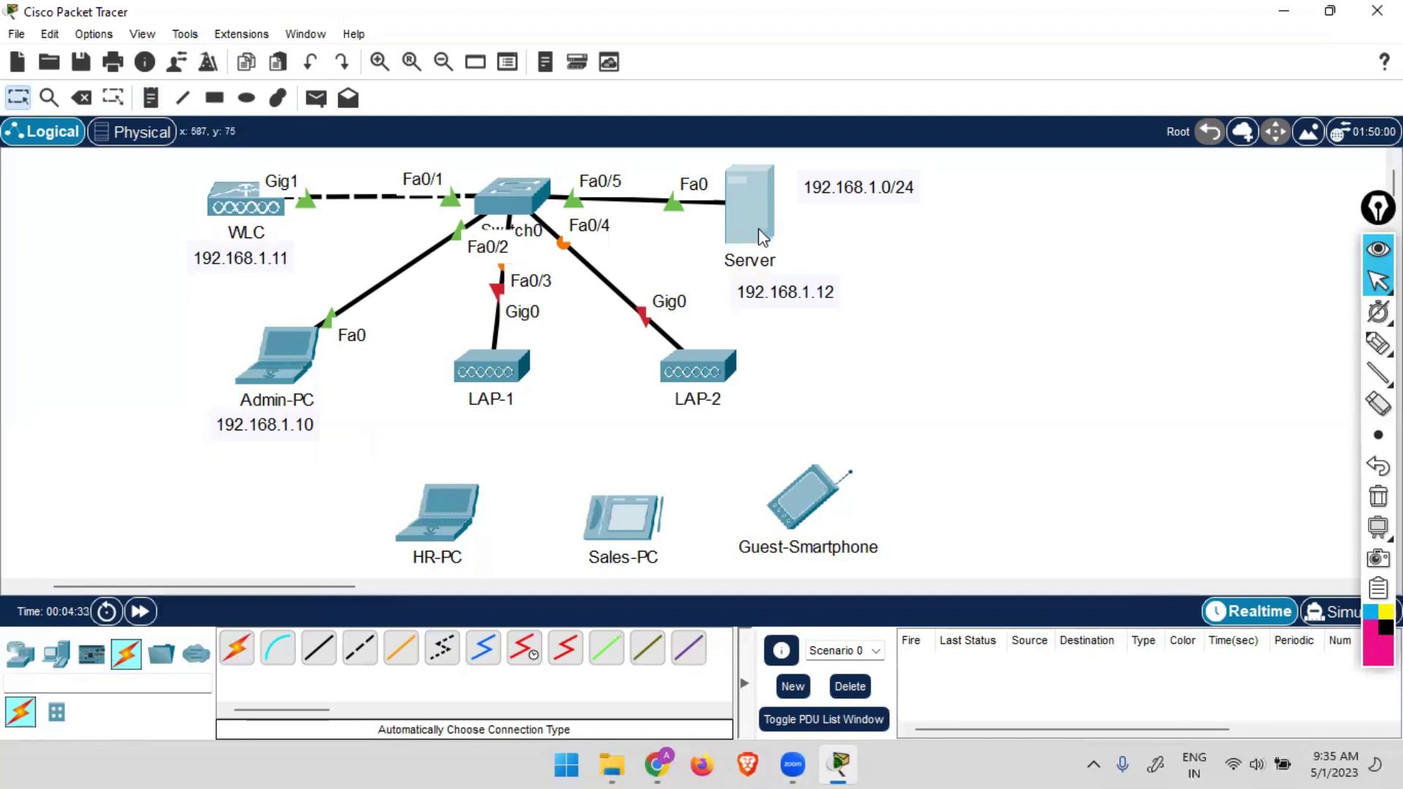
Set the Server's static IPv4 to 192.168.1.12/255.255.255.0 with gateway 192.168.1.1.
left_click(747, 202)
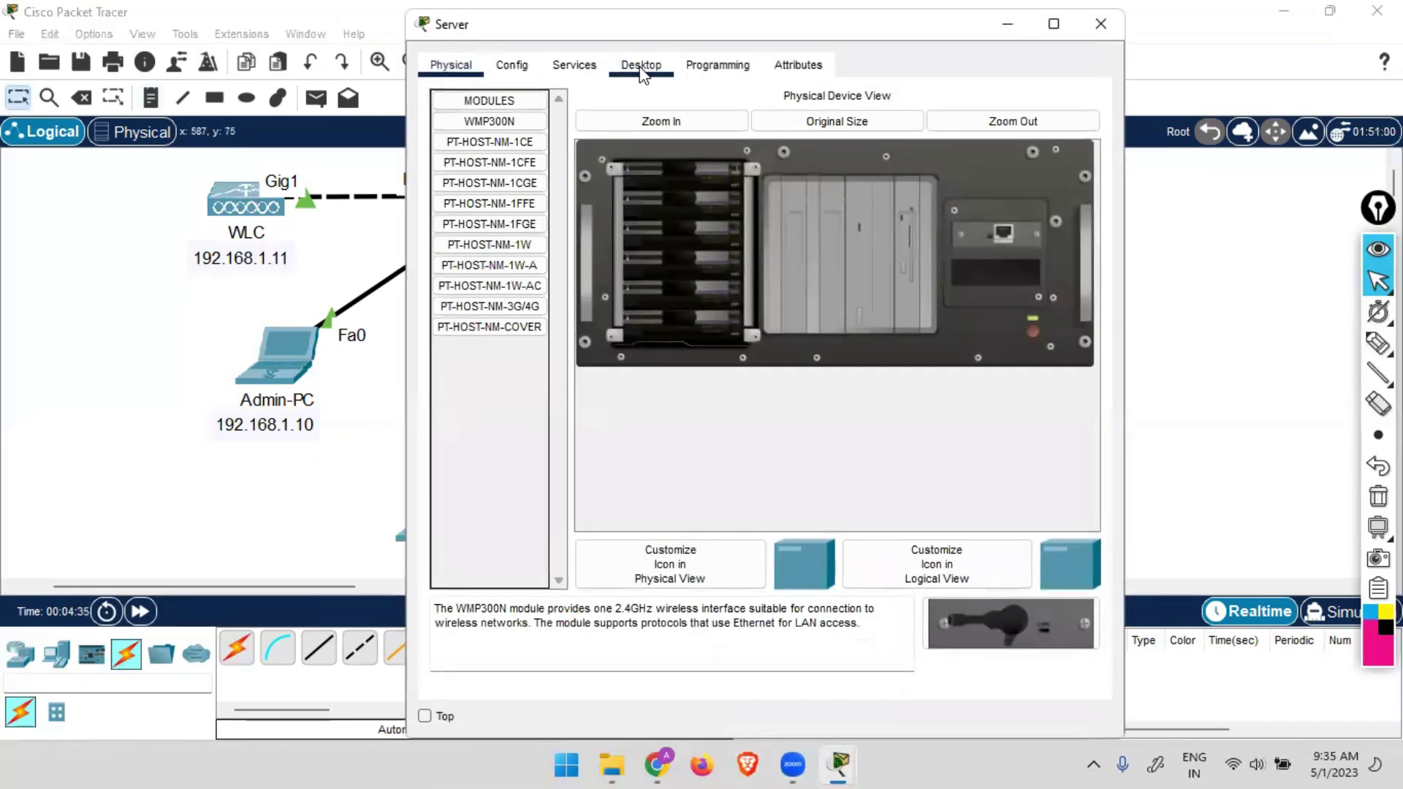
left_click(641, 66)
left_click(561, 185)
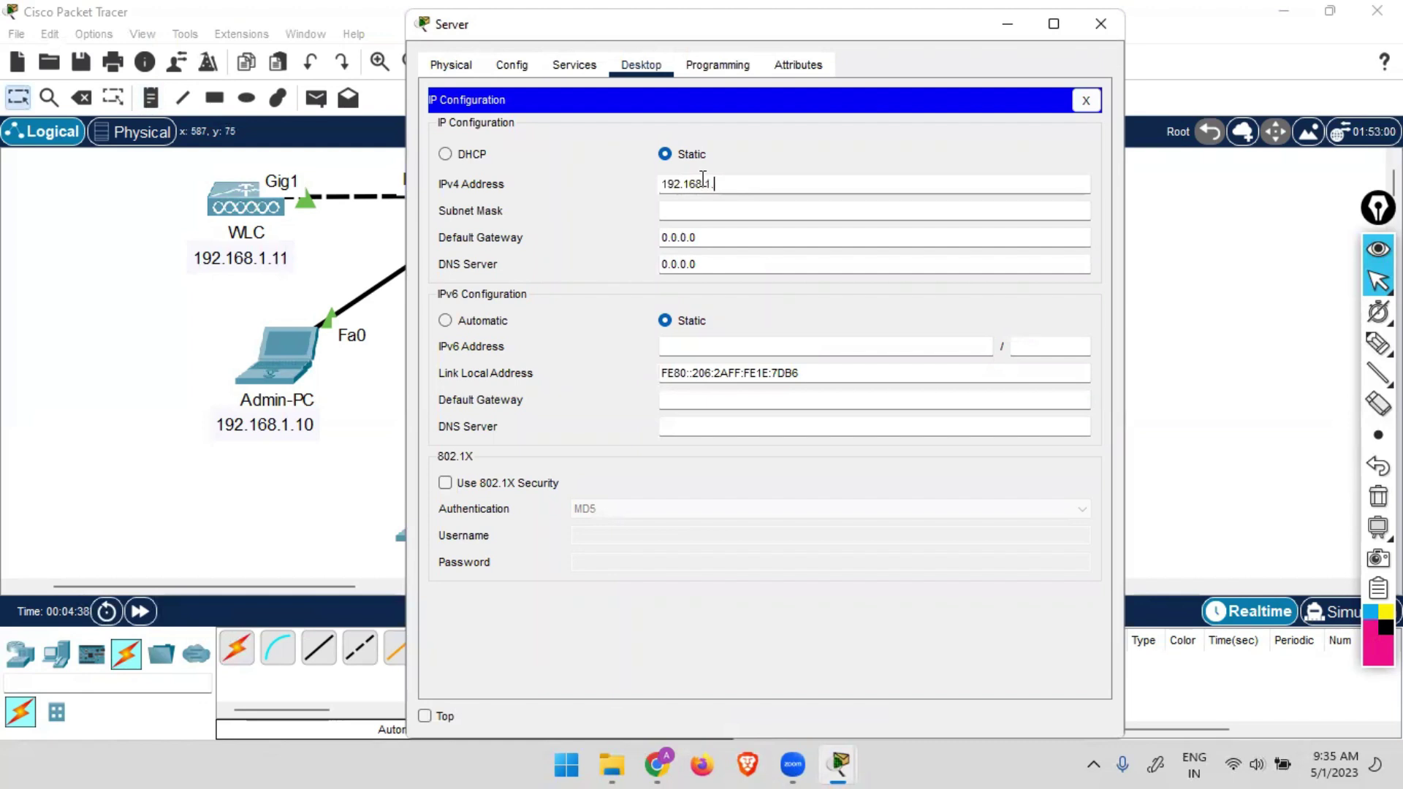
key("Tab")
key("Tab")
type("1")
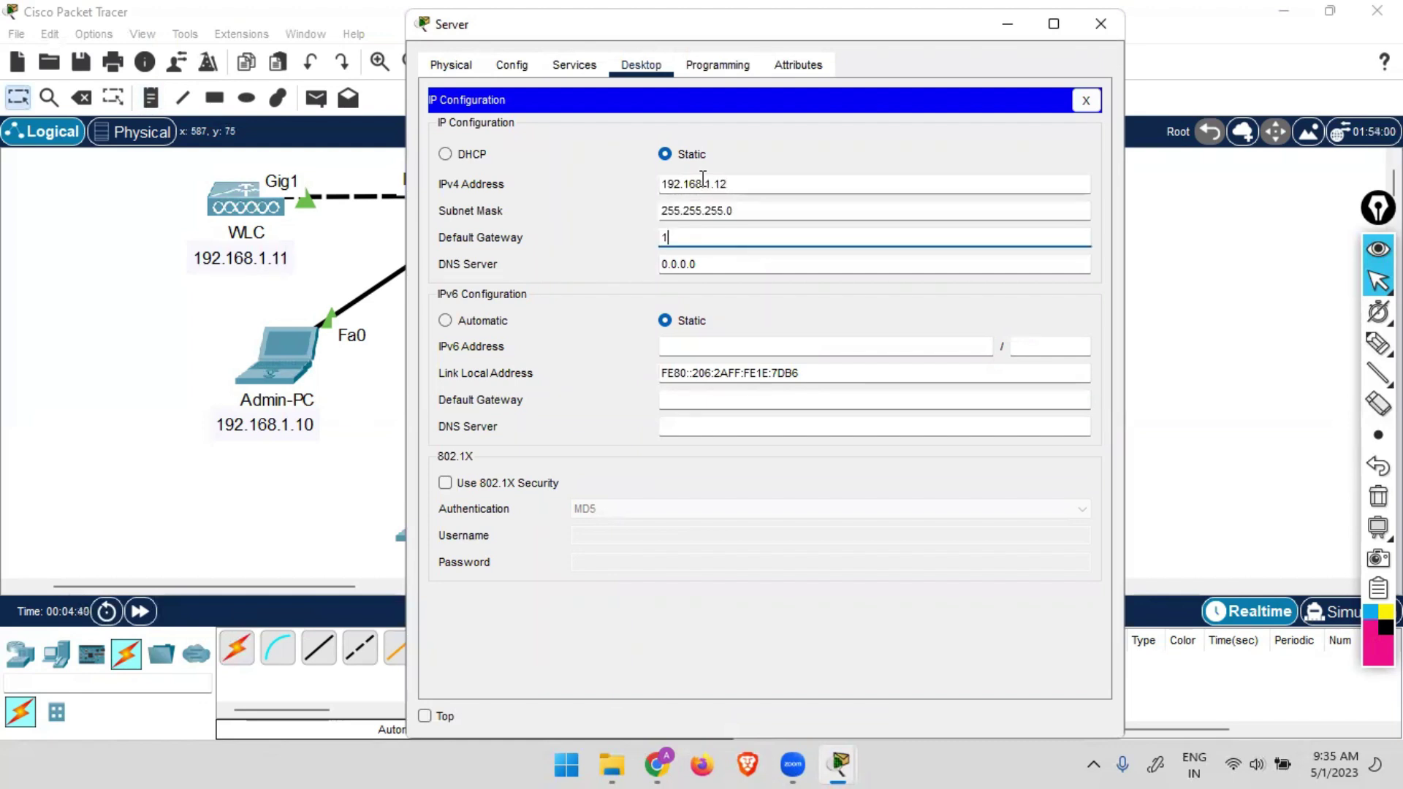
type("92.168.1.1")
left_click(1086, 100)
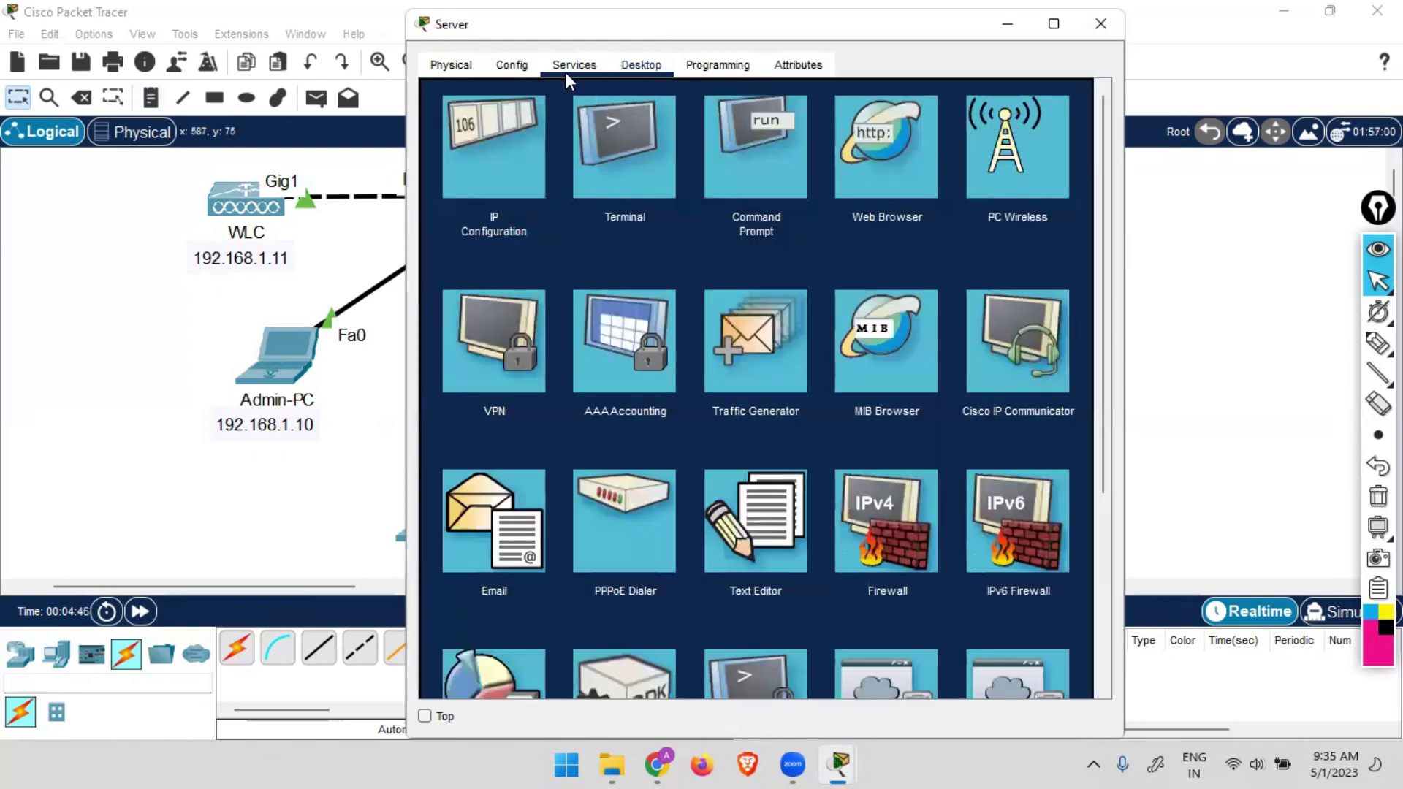
Set the Server's DHCP pool gateway 192.168.1.1, DNS 8.8.8.8 and start address 192.168.1.50.
left_click(568, 64)
left_click(483, 141)
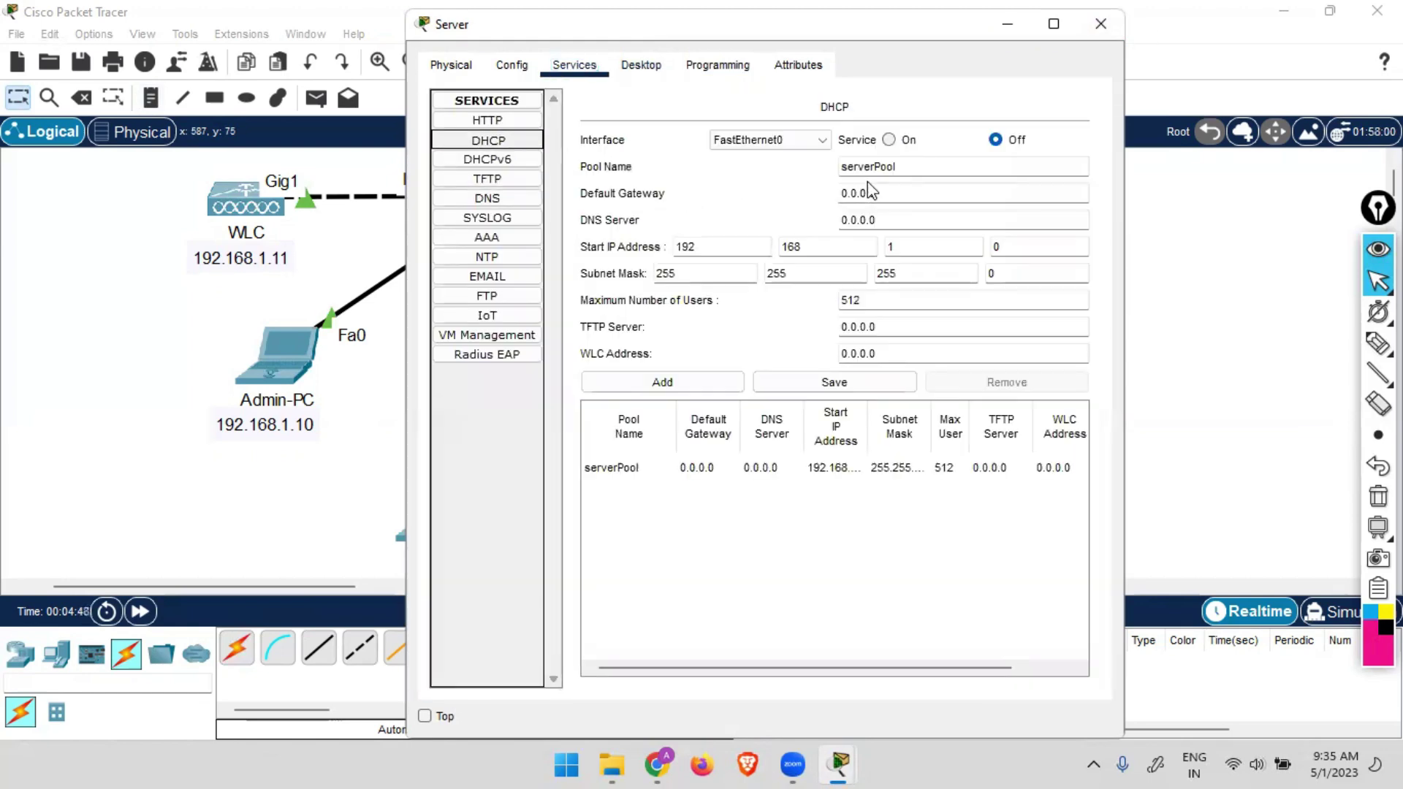
double_click(904, 191)
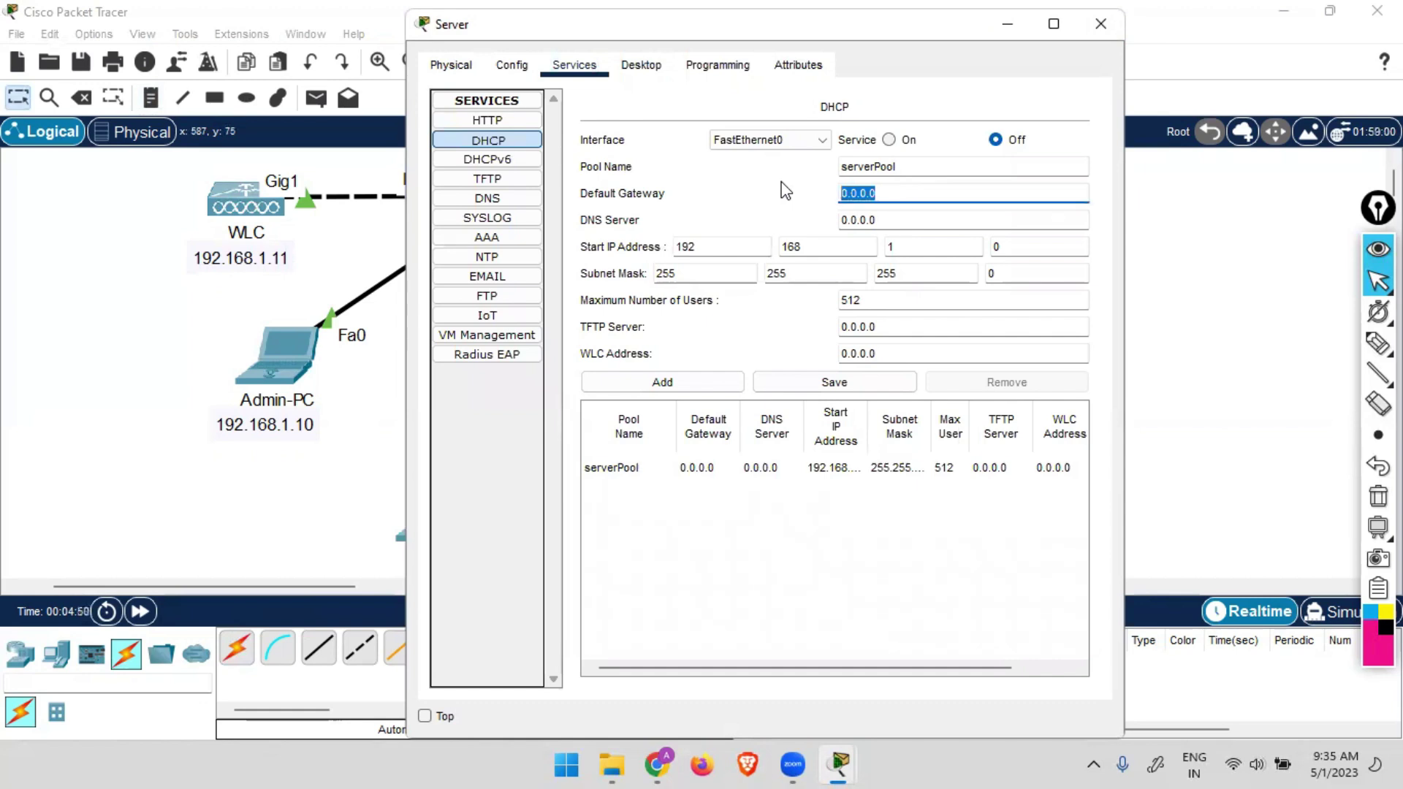
type("192.168.1.1")
key("Tab")
type("8.")
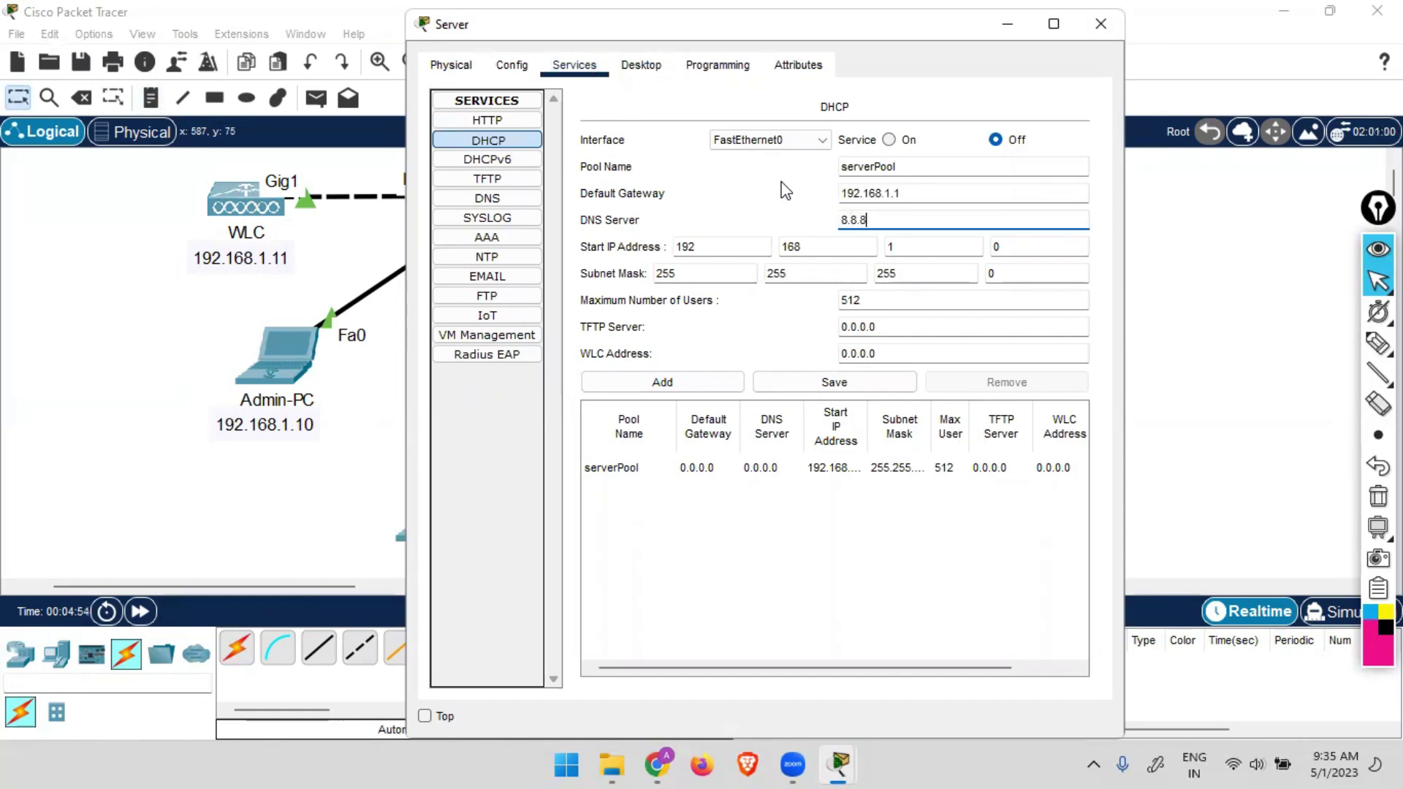
key("Tab")
key("Tab")
key("Tab")
key("Tab")
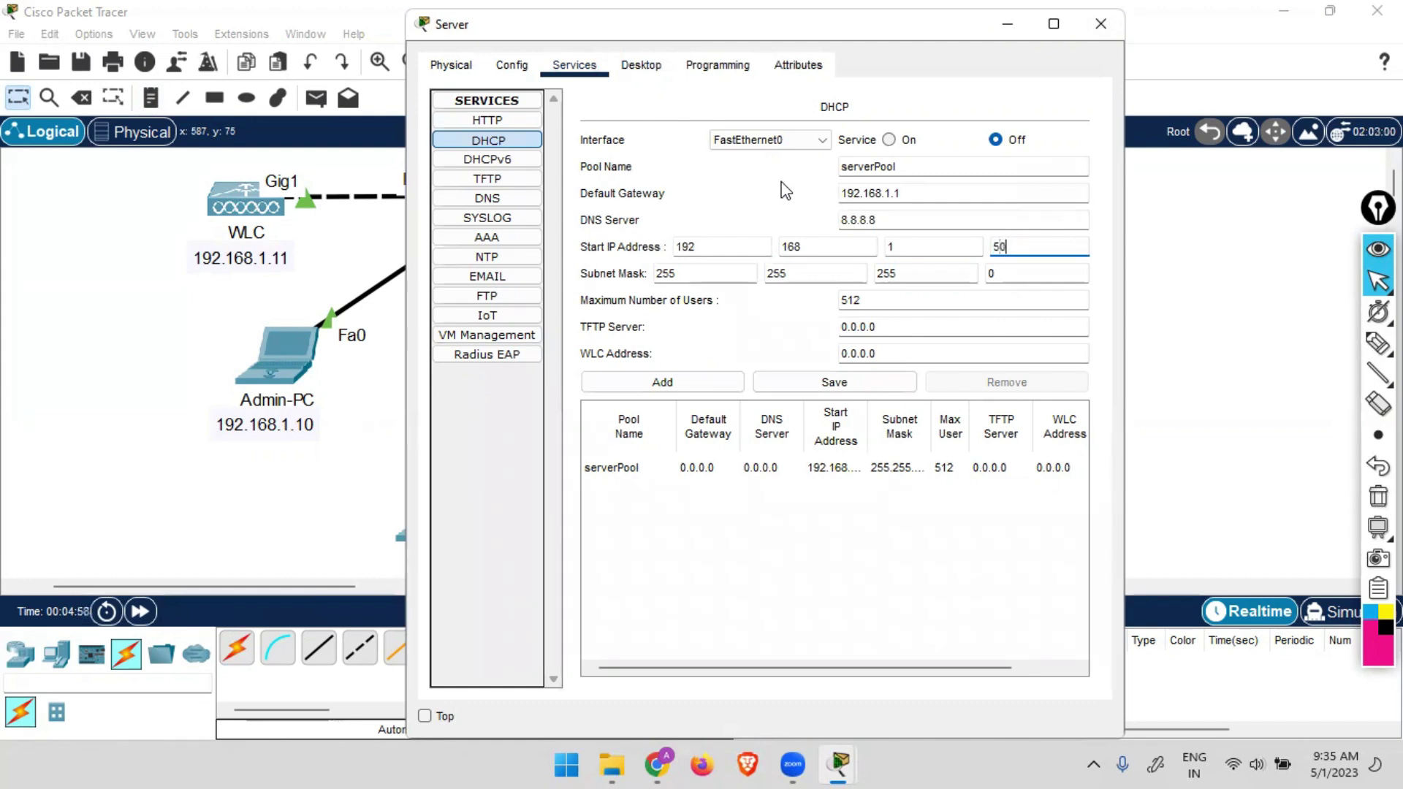
left_click(834, 382)
Set the pool's WLC address to 192.168.1.11, save it and switch DHCP on.
left_click(885, 353)
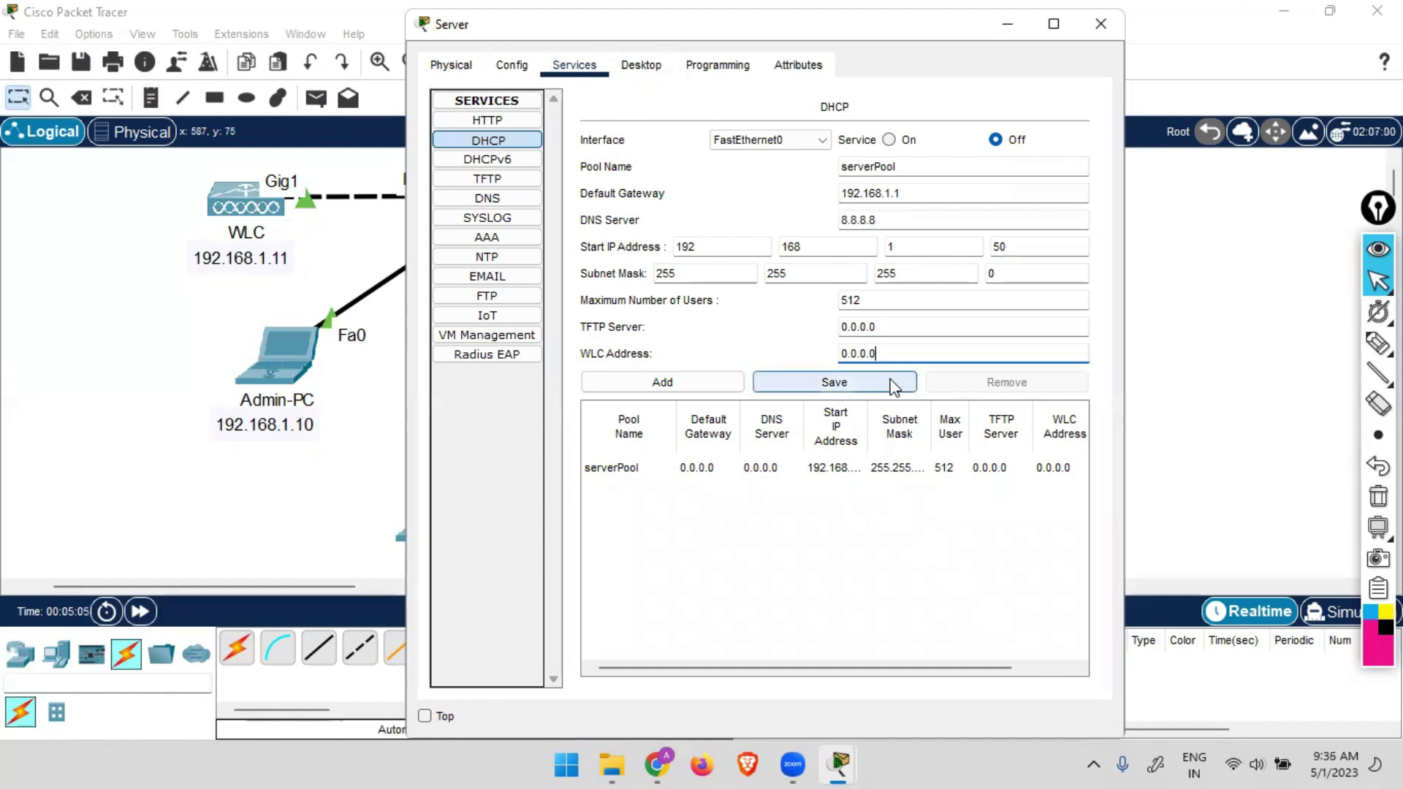
key("BackSpace")
key("BackSpace")
key("BackSpace")
key("BackSpace")
key("BackSpace")
key("BackSpace")
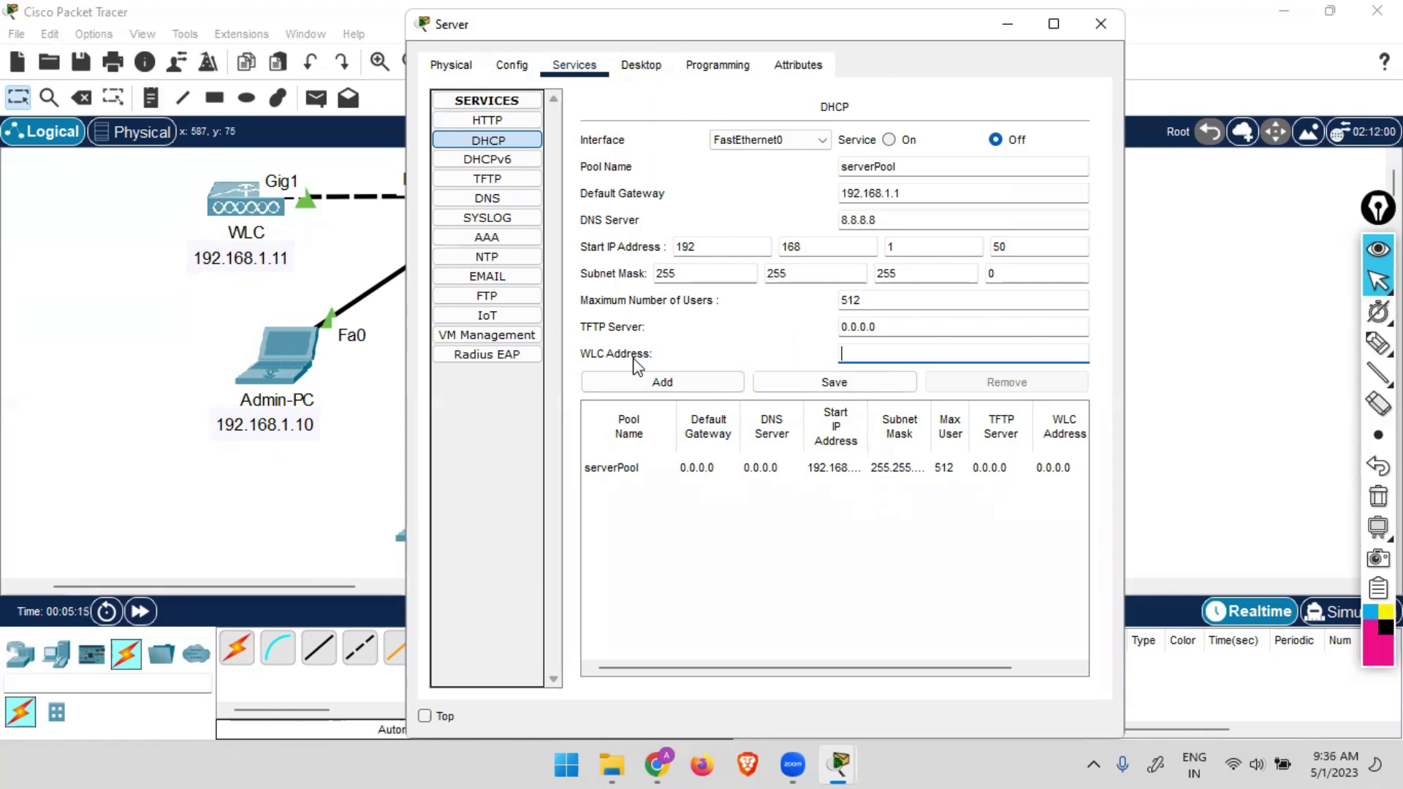
type("192.")
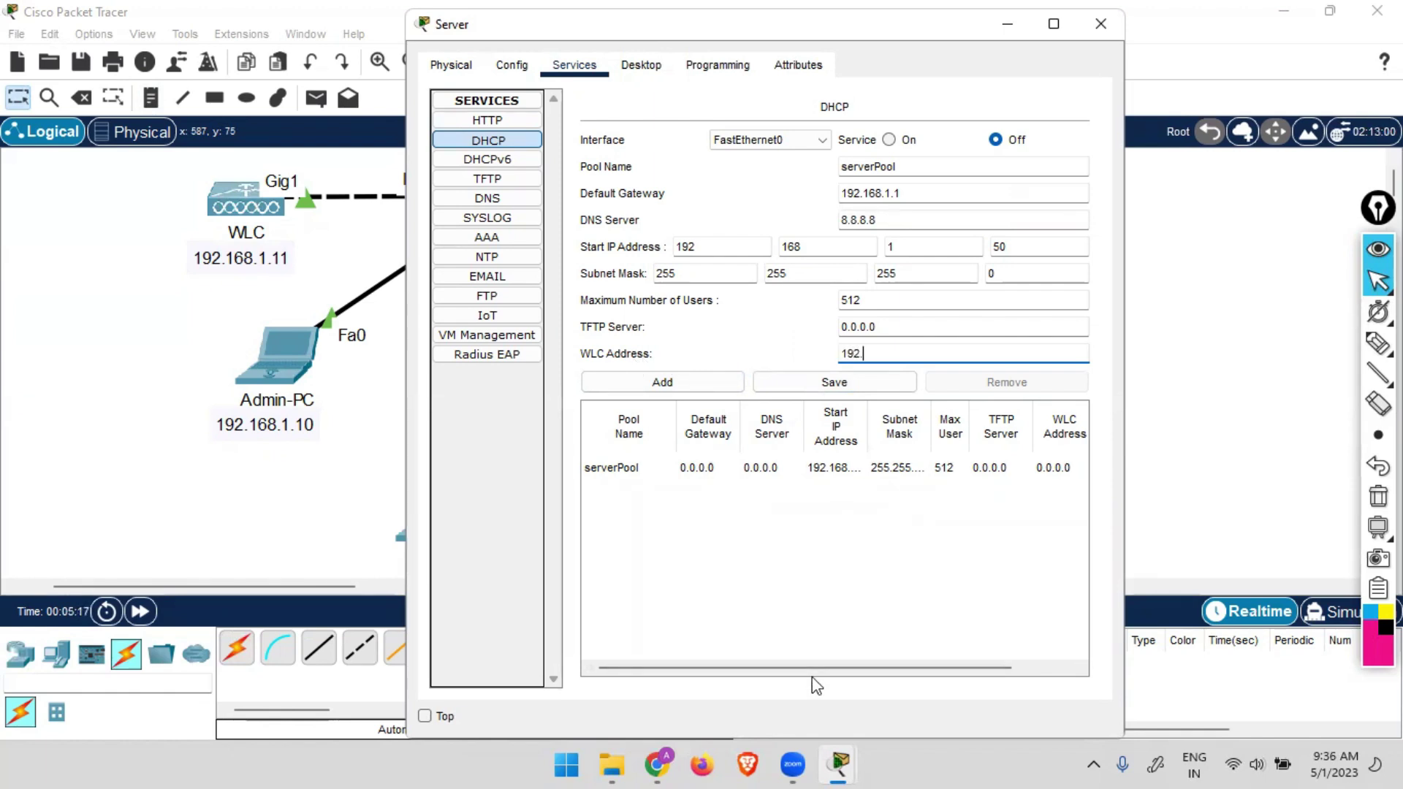
type("168.1.11")
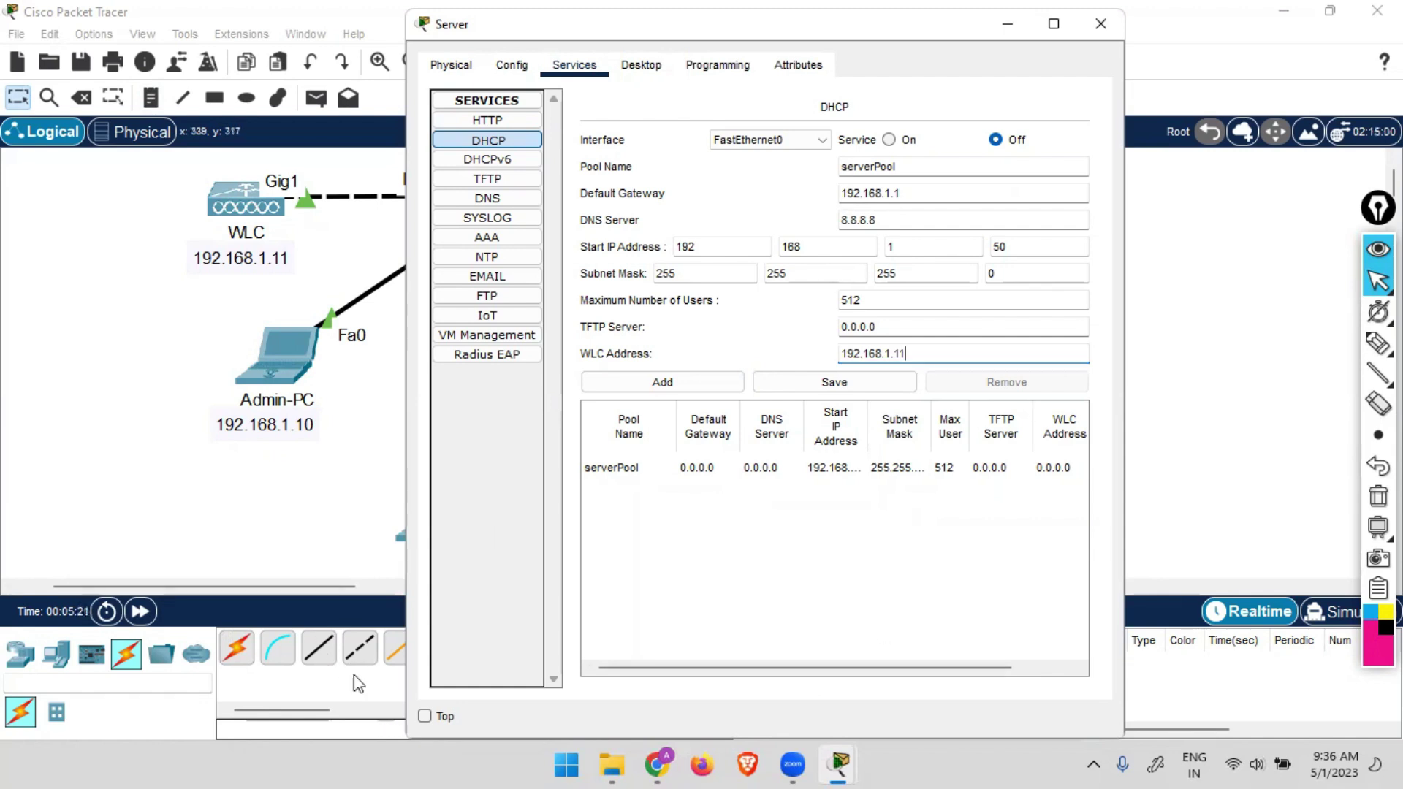
left_click(841, 387)
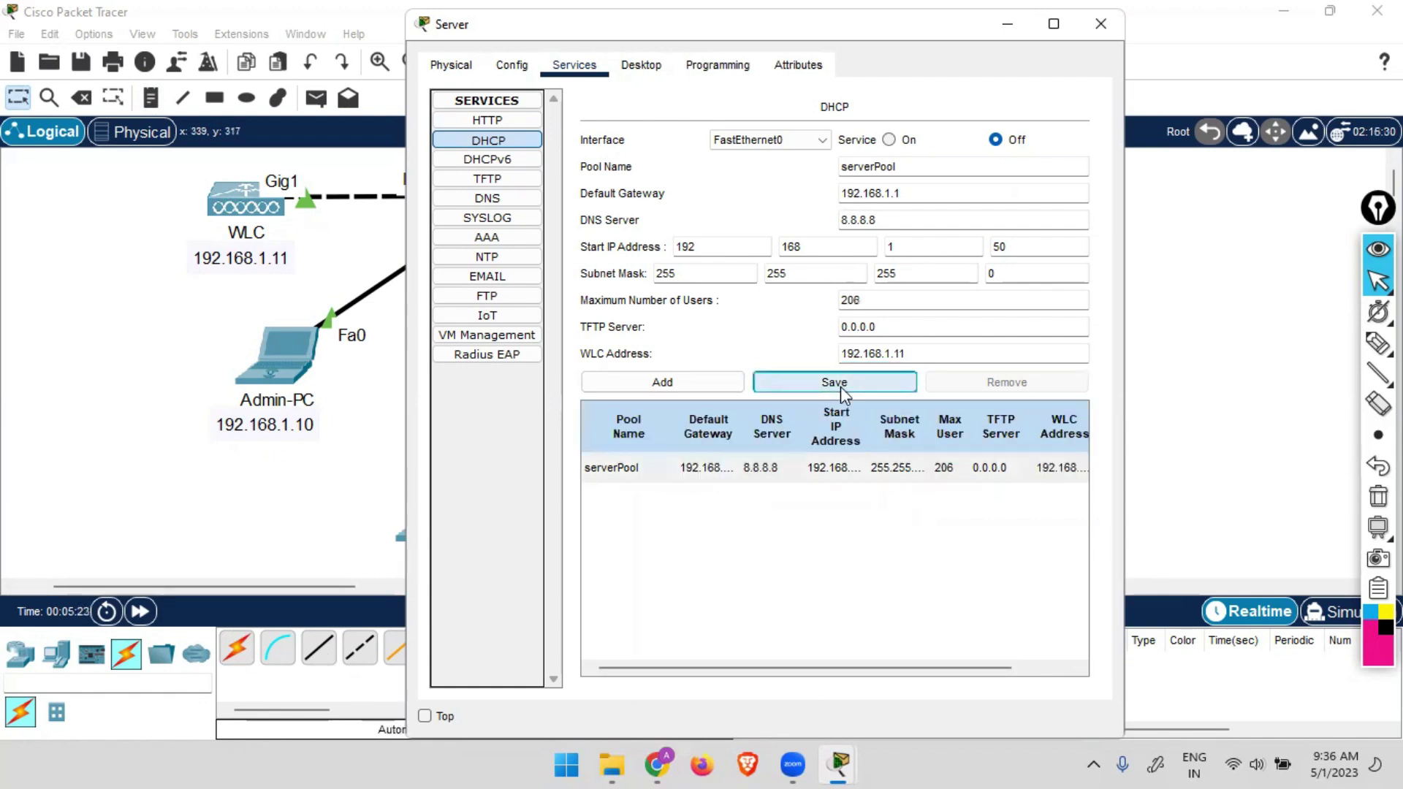
left_click(888, 141)
left_click(1101, 24)
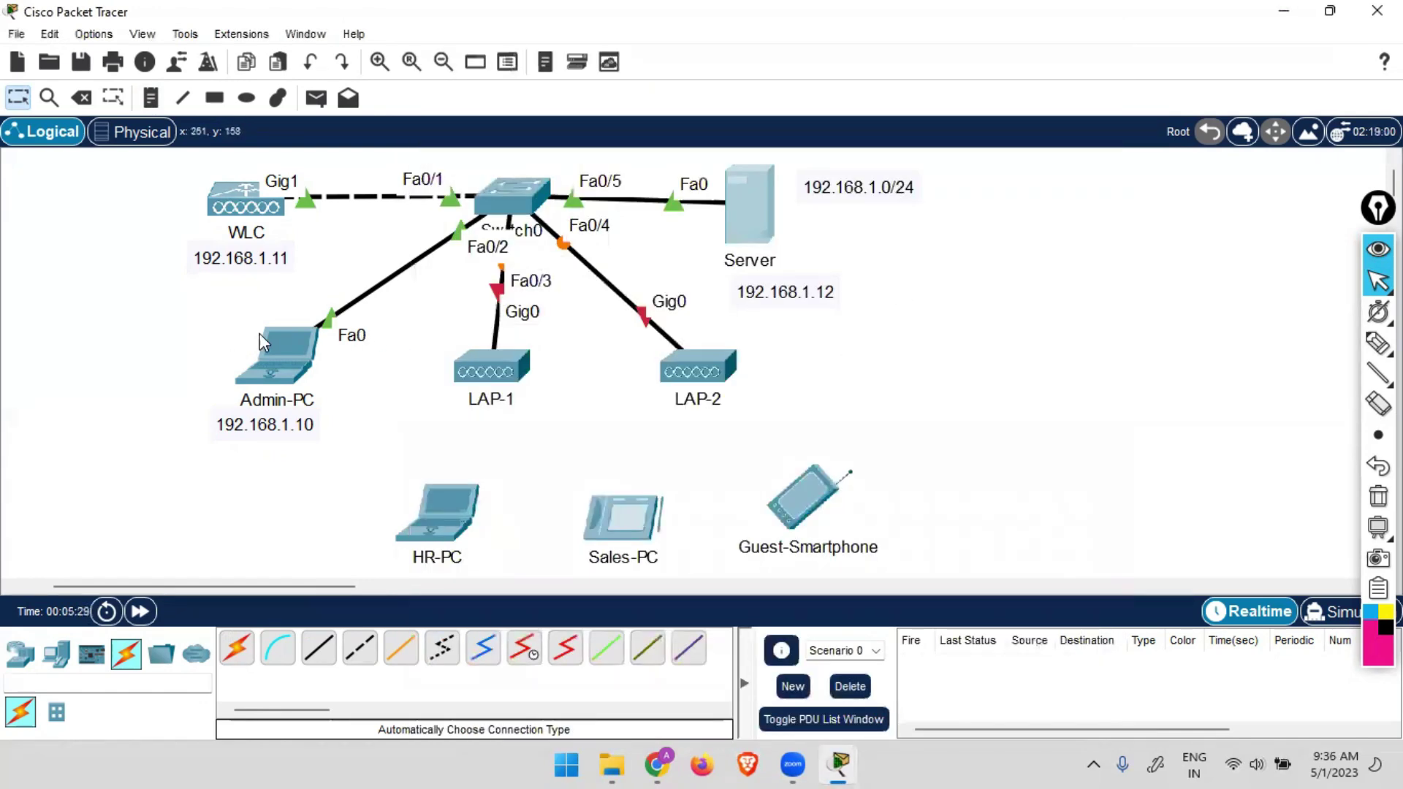
Give Admin-PC IPv4 192.168.1.10, mask 255.255.255.0, gateway 192.168.1.1 and DNS 8.8.8.8.
left_click(284, 336)
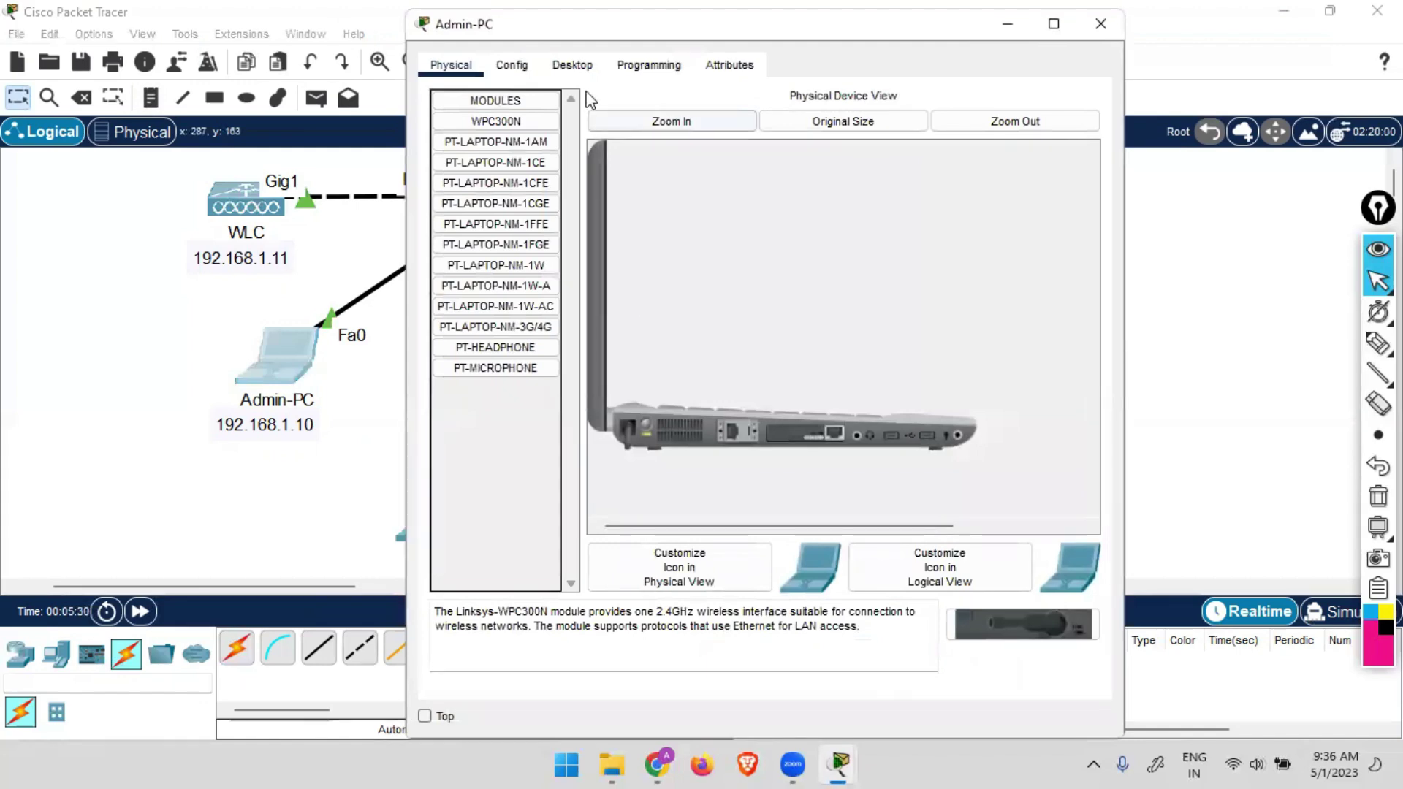
left_click(573, 65)
left_click(500, 174)
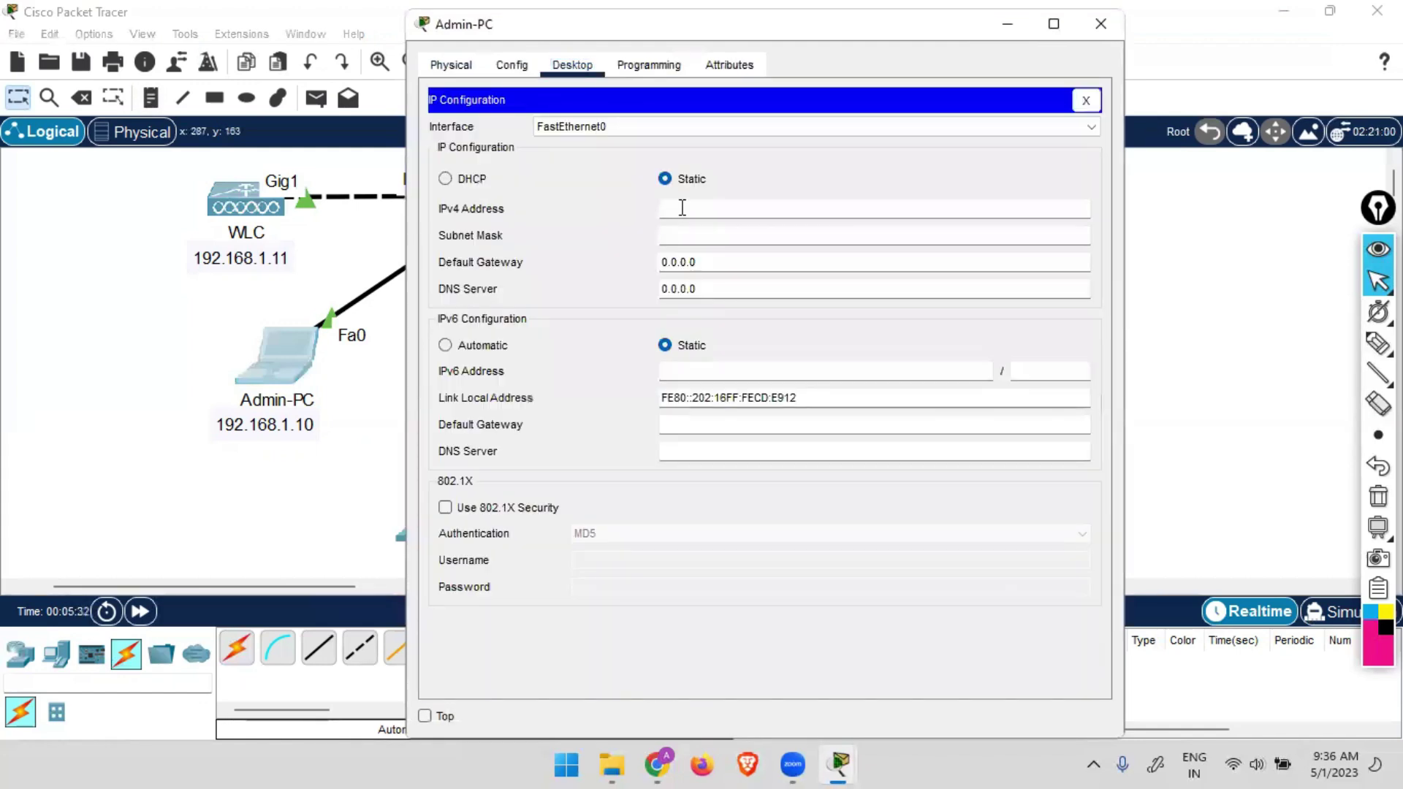
left_click(682, 208)
type("192.168.1.10")
key("Tab")
key("Tab")
type("1")
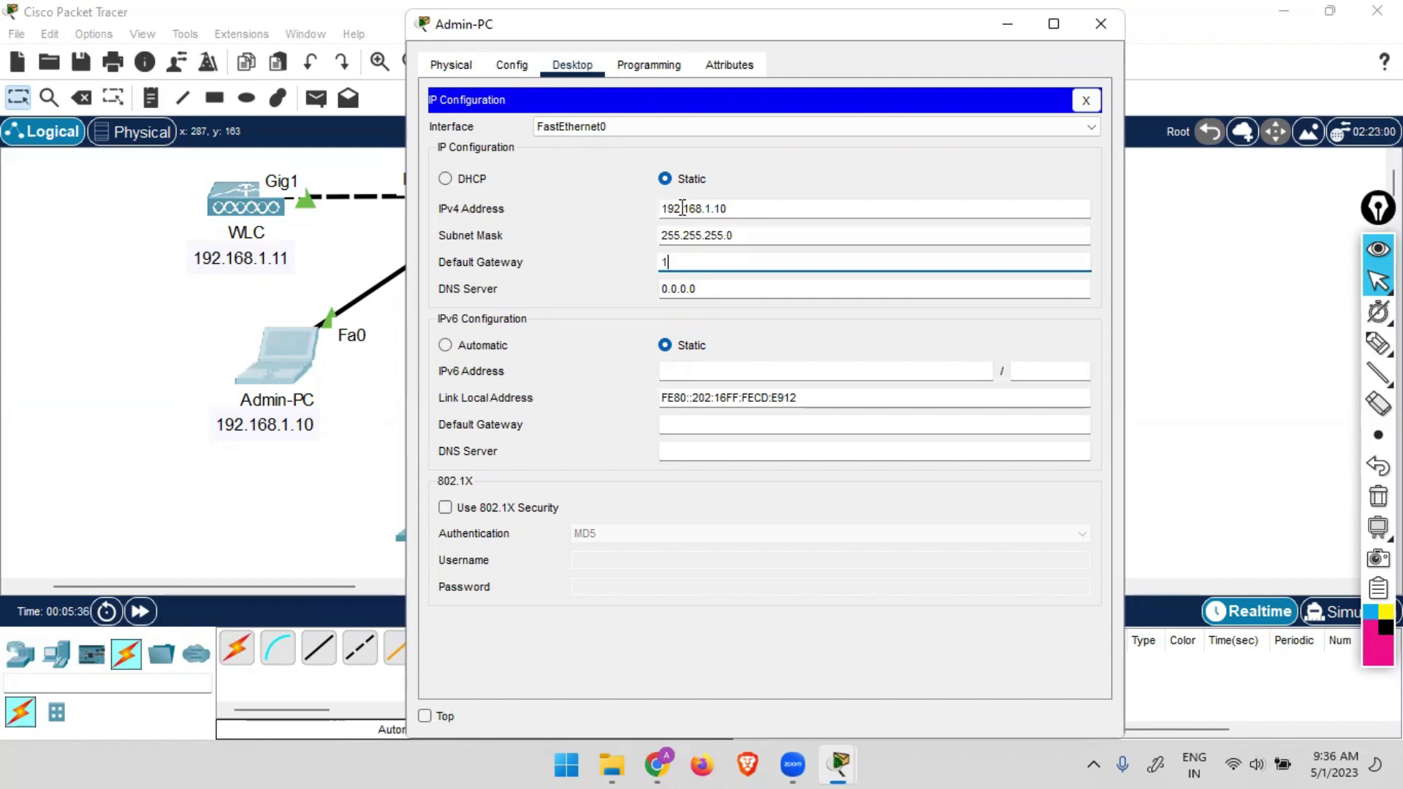
type("92.168.1.1")
key("Tab")
type("8.8.8")
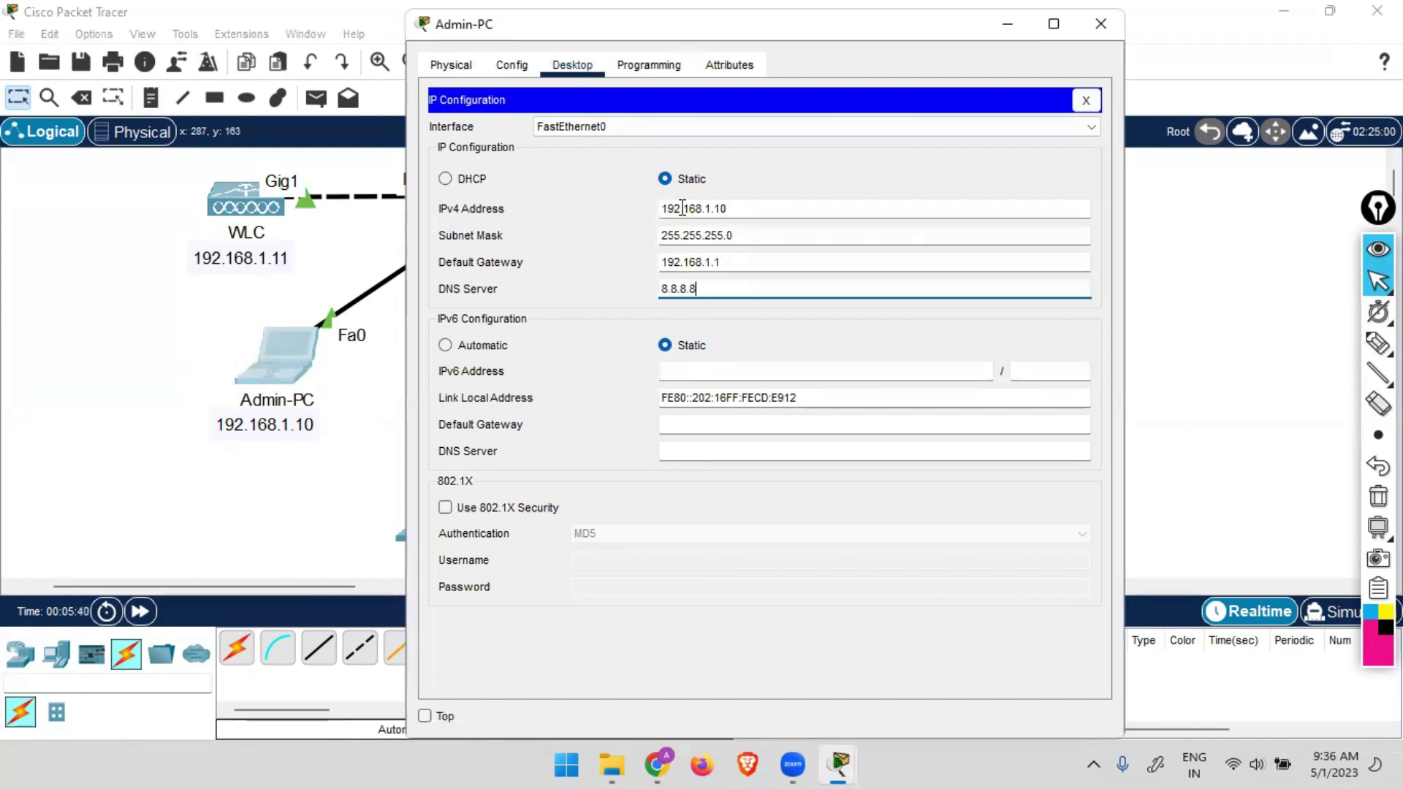
left_click(1086, 99)
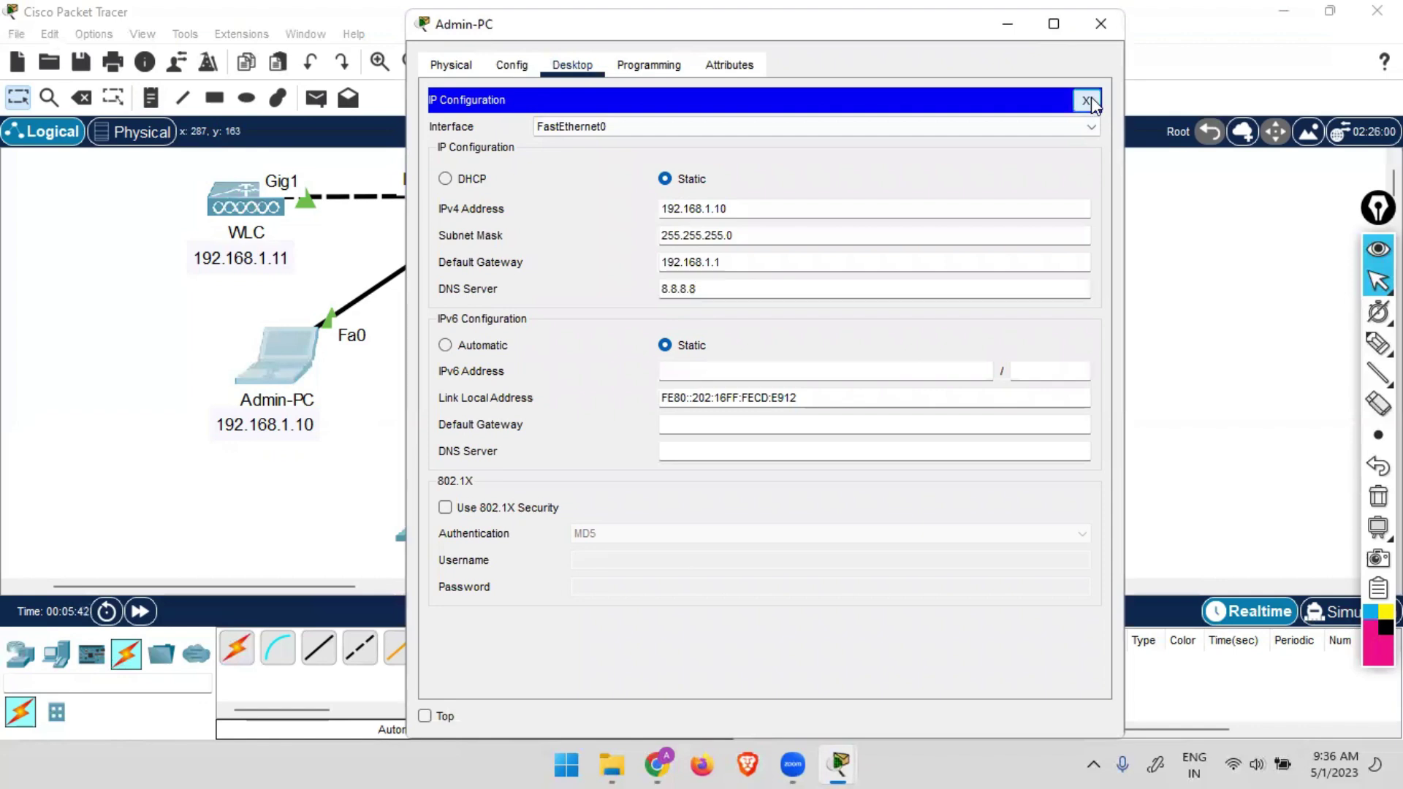
left_click(1110, 24)
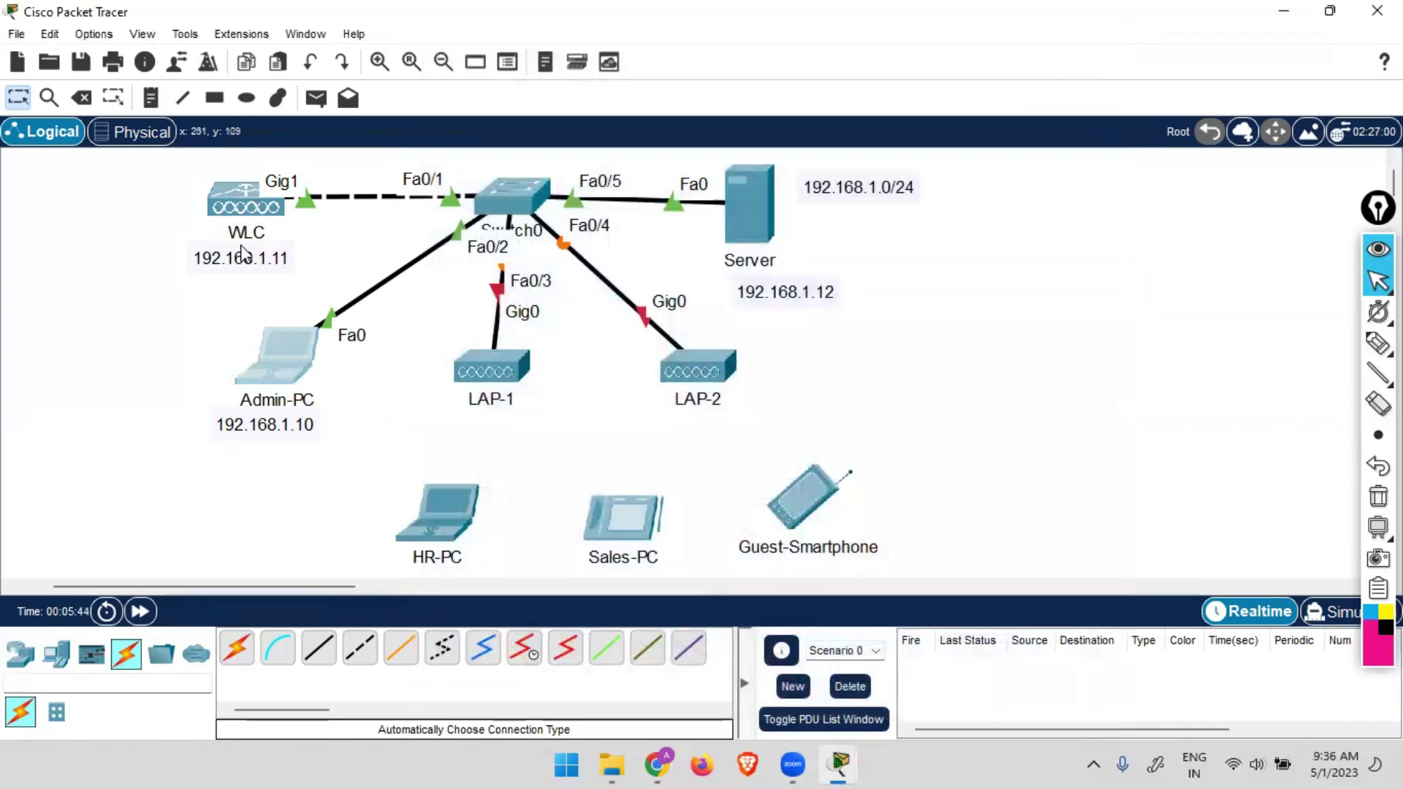
Set the WLC management interface to 192.168.1.11/255.255.255.0, gateway 192.168.1.1, DNS 8.8.8.8.
left_click(229, 209)
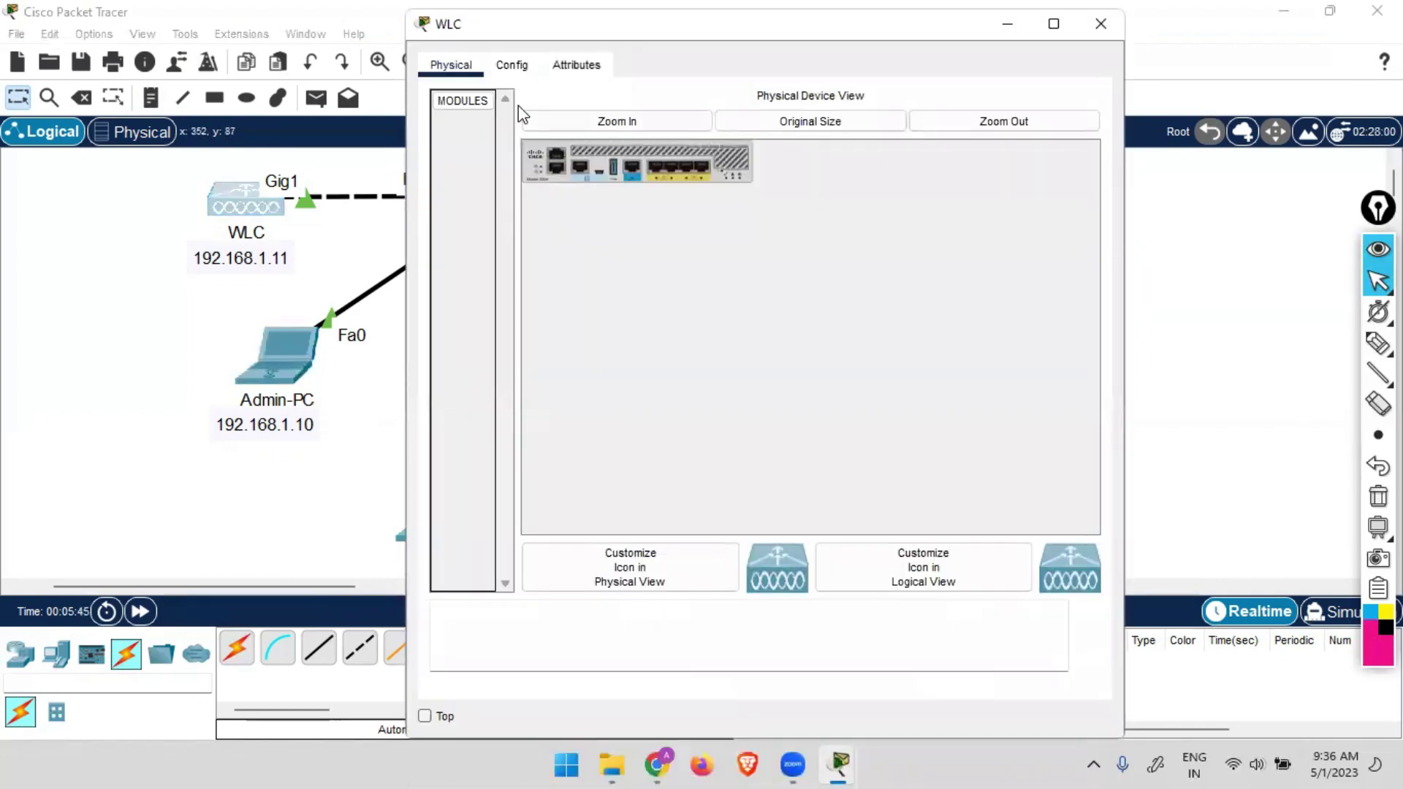
left_click(511, 66)
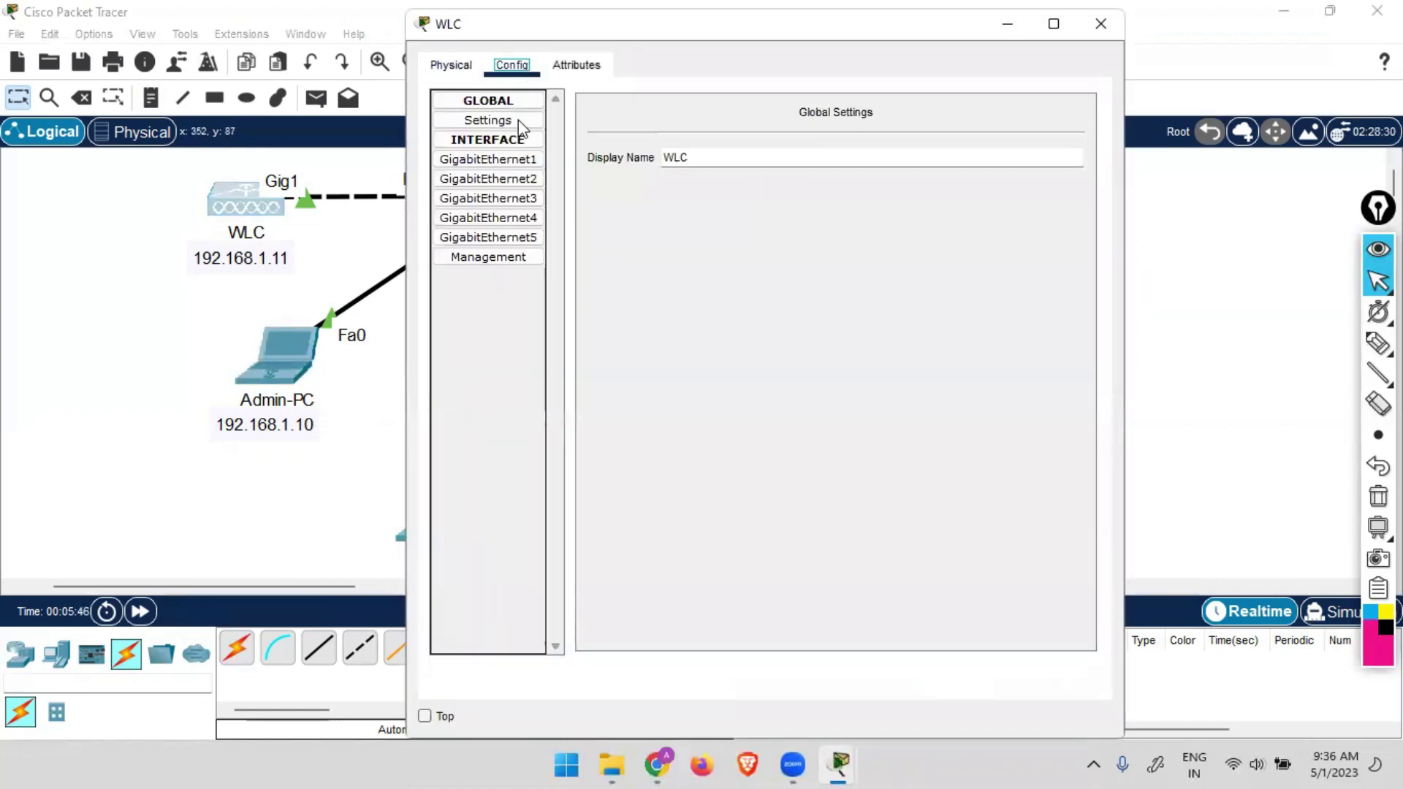
left_click(506, 259)
left_click(950, 150)
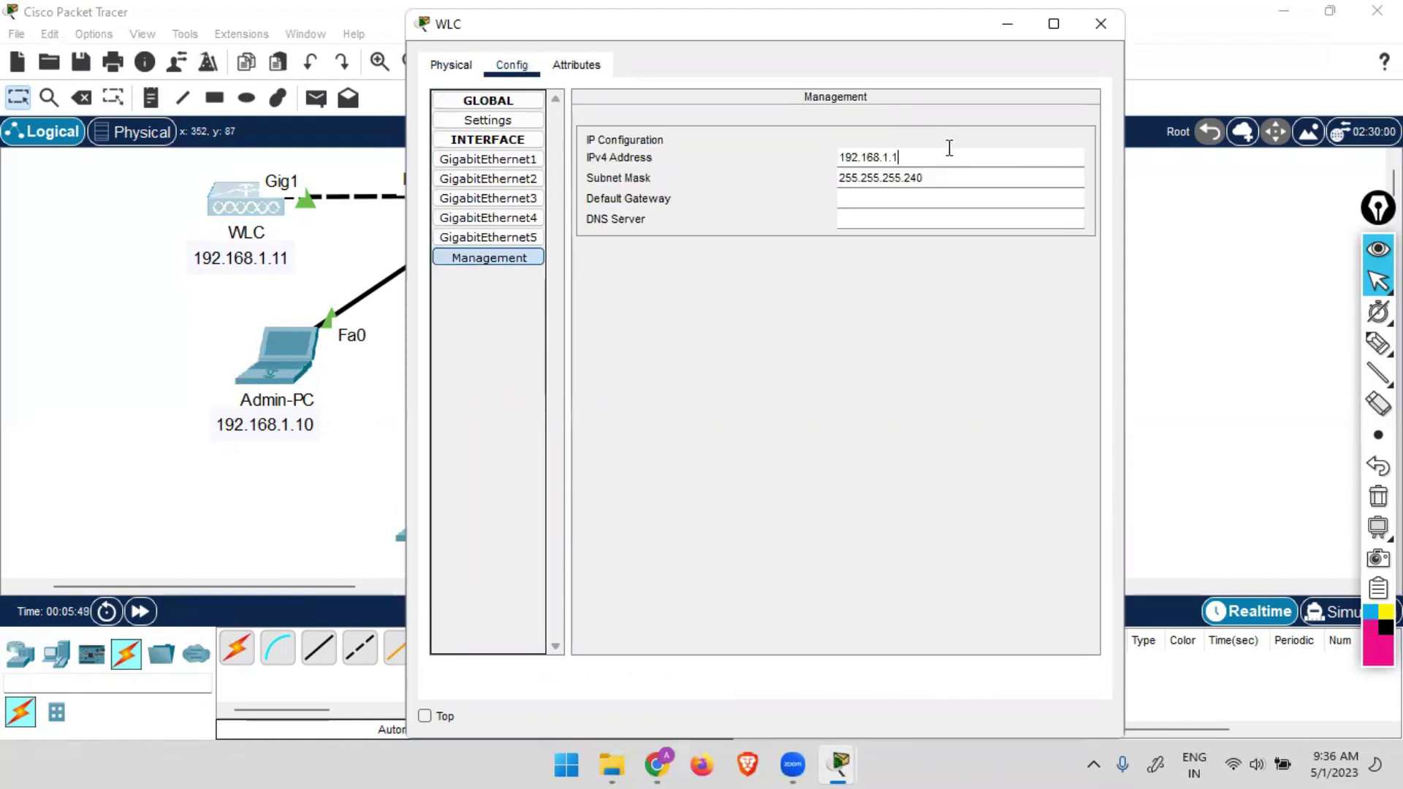
key("Tab")
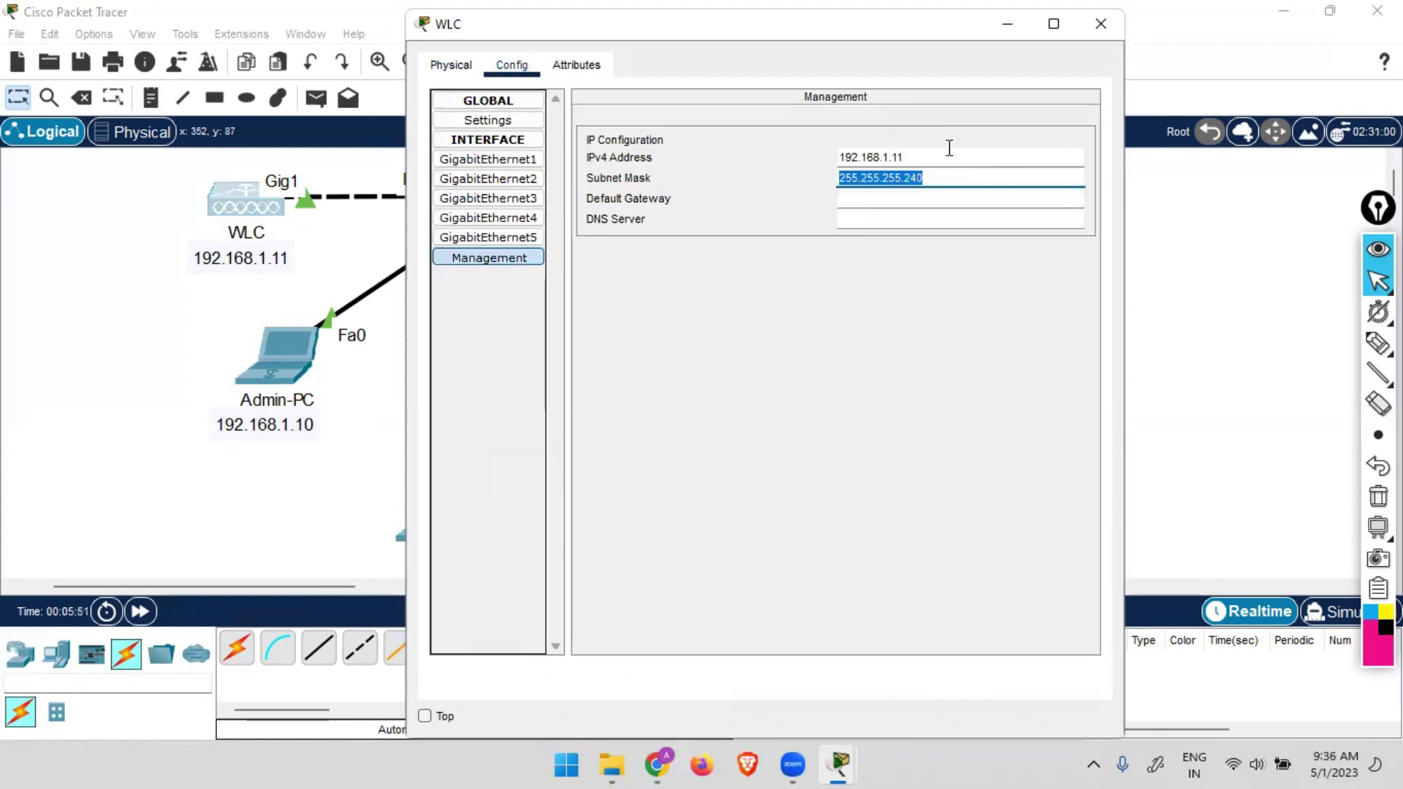
key("Right")
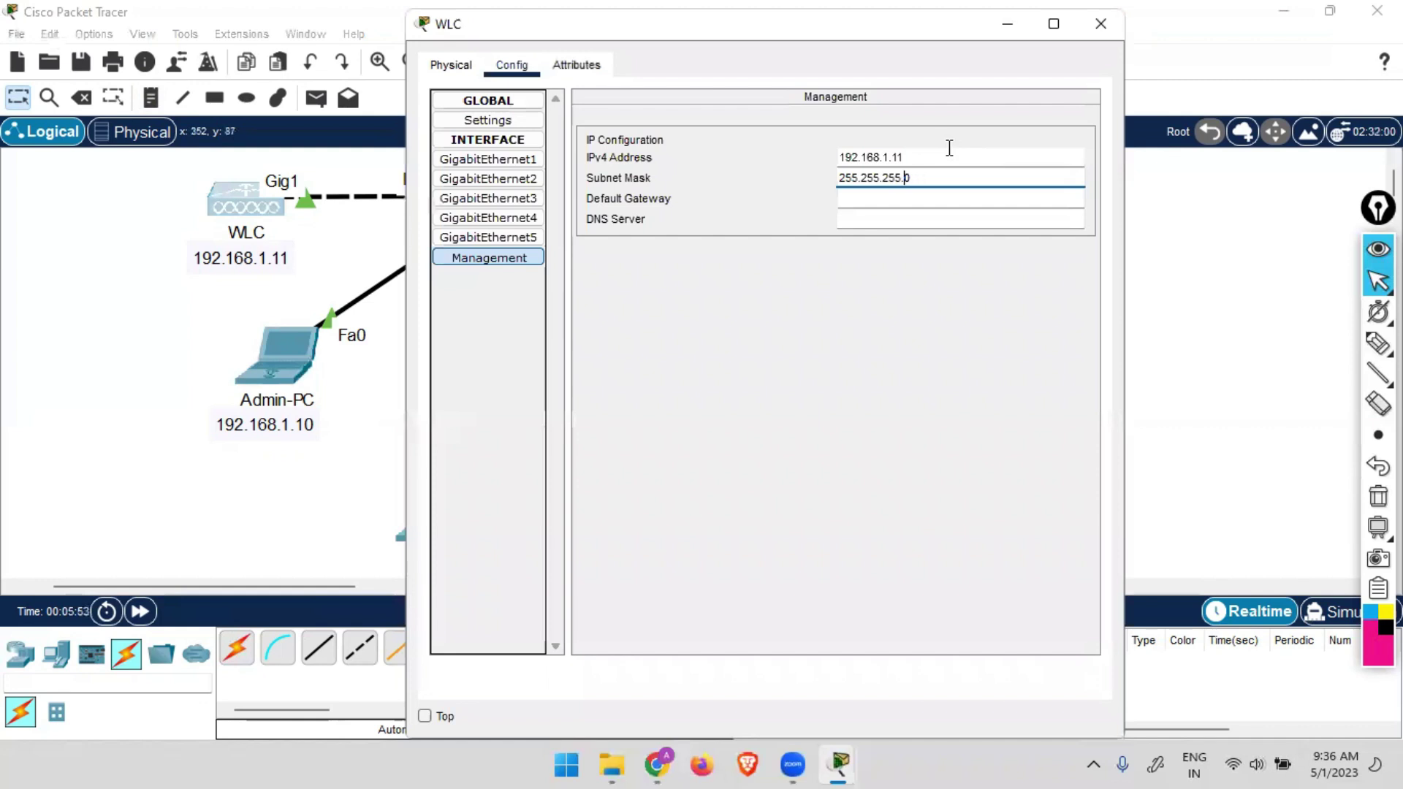
key("Tab")
type("192.")
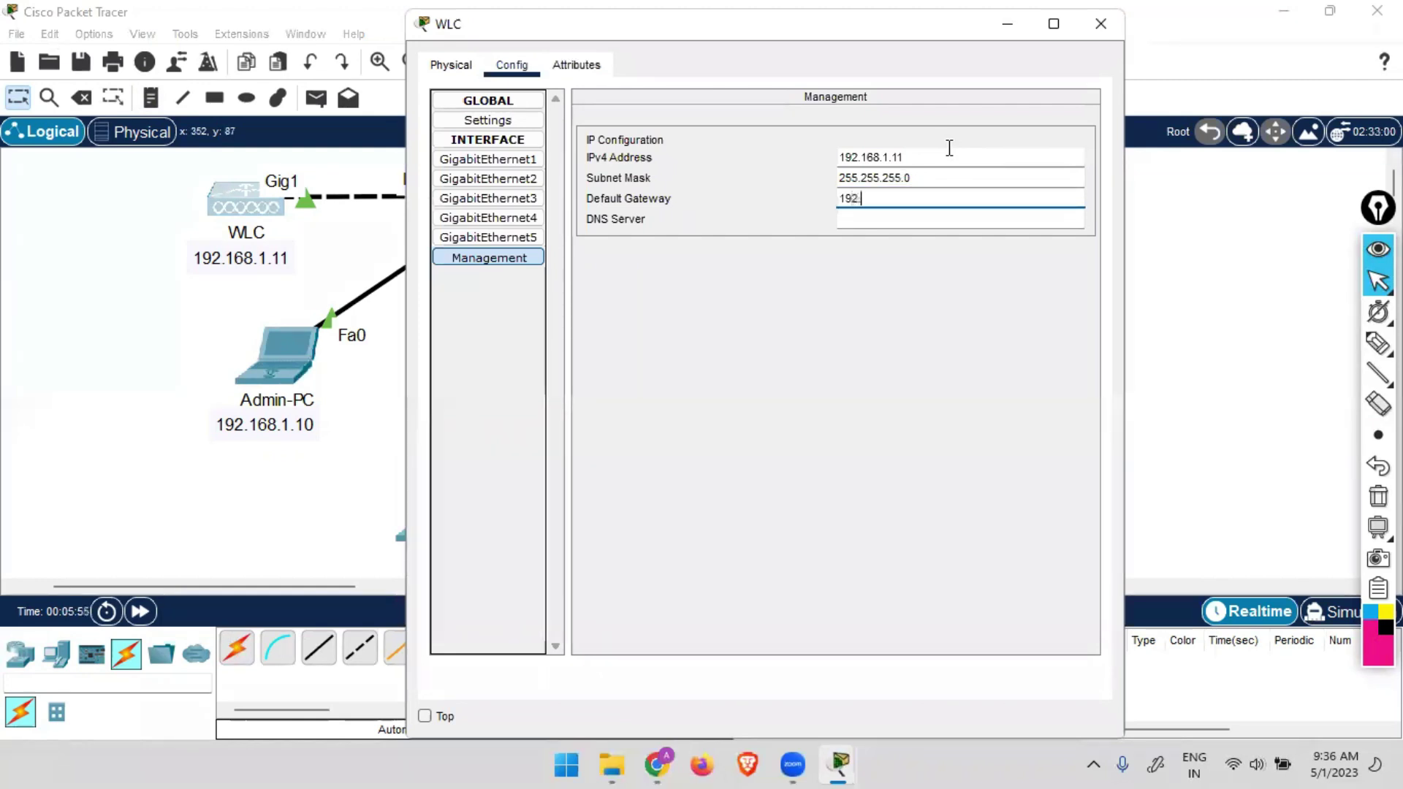
type("168.1.1")
key("Tab")
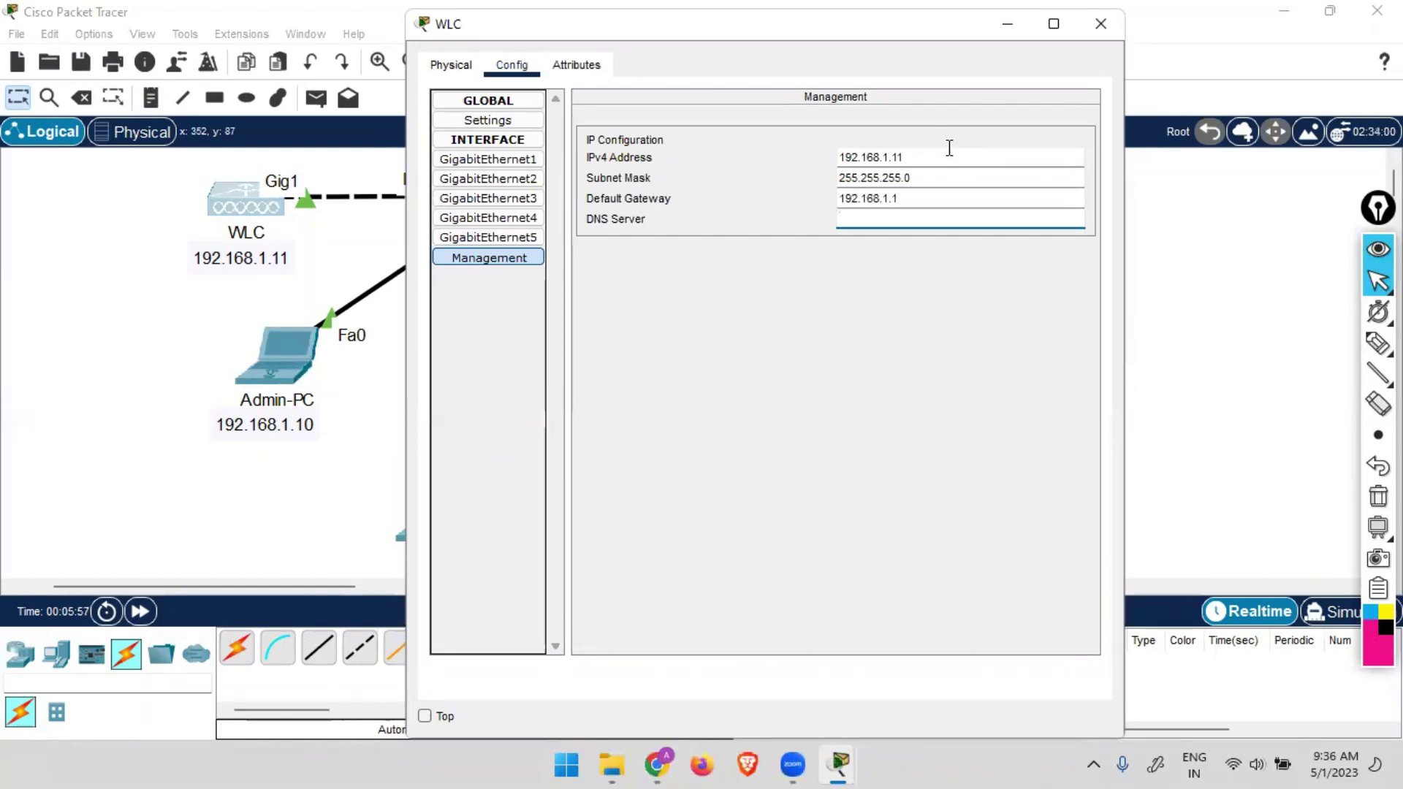
type("8.8.8.8")
Ping the WLC at 192.168.1.11 from Admin-PC's command prompt and check the replies.
left_click(1111, 25)
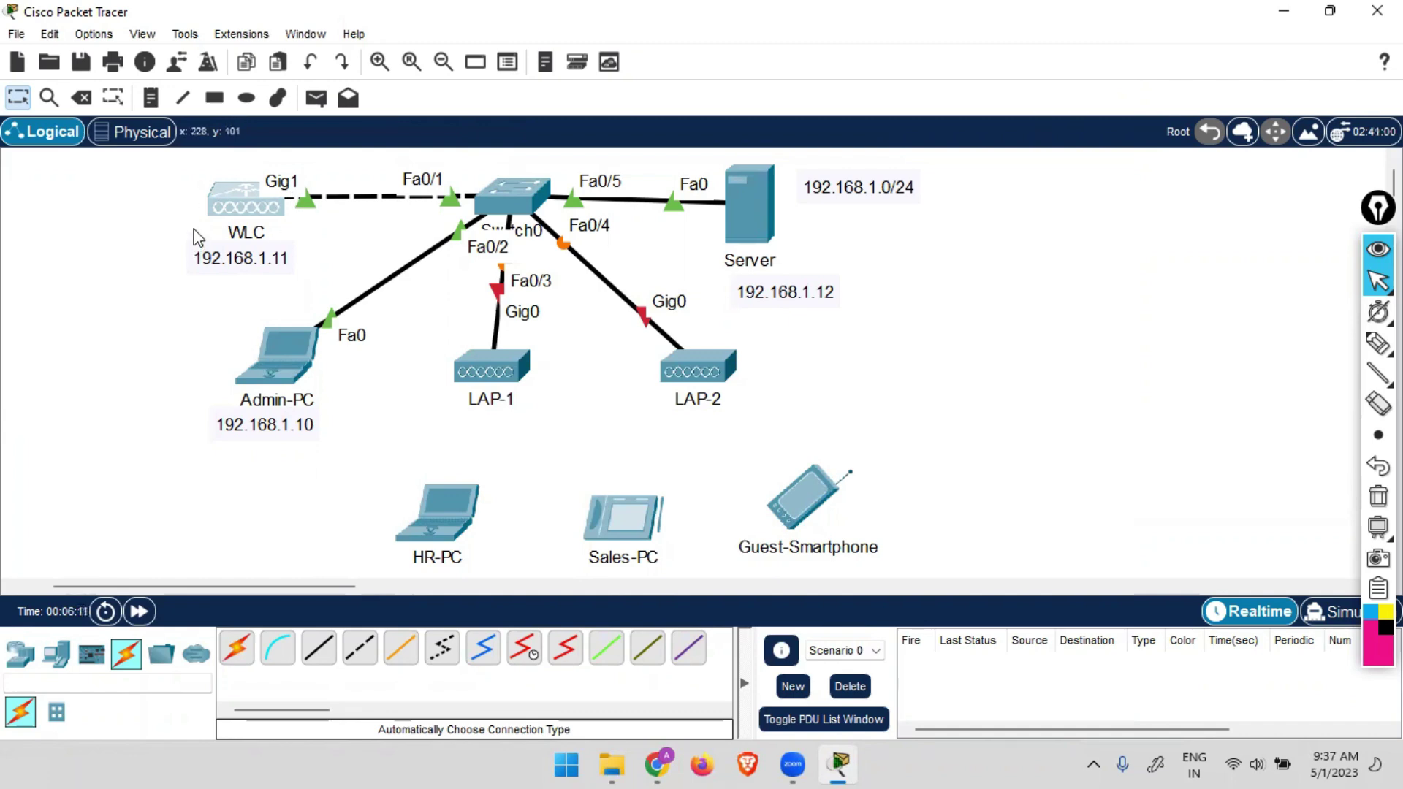
left_click(279, 357)
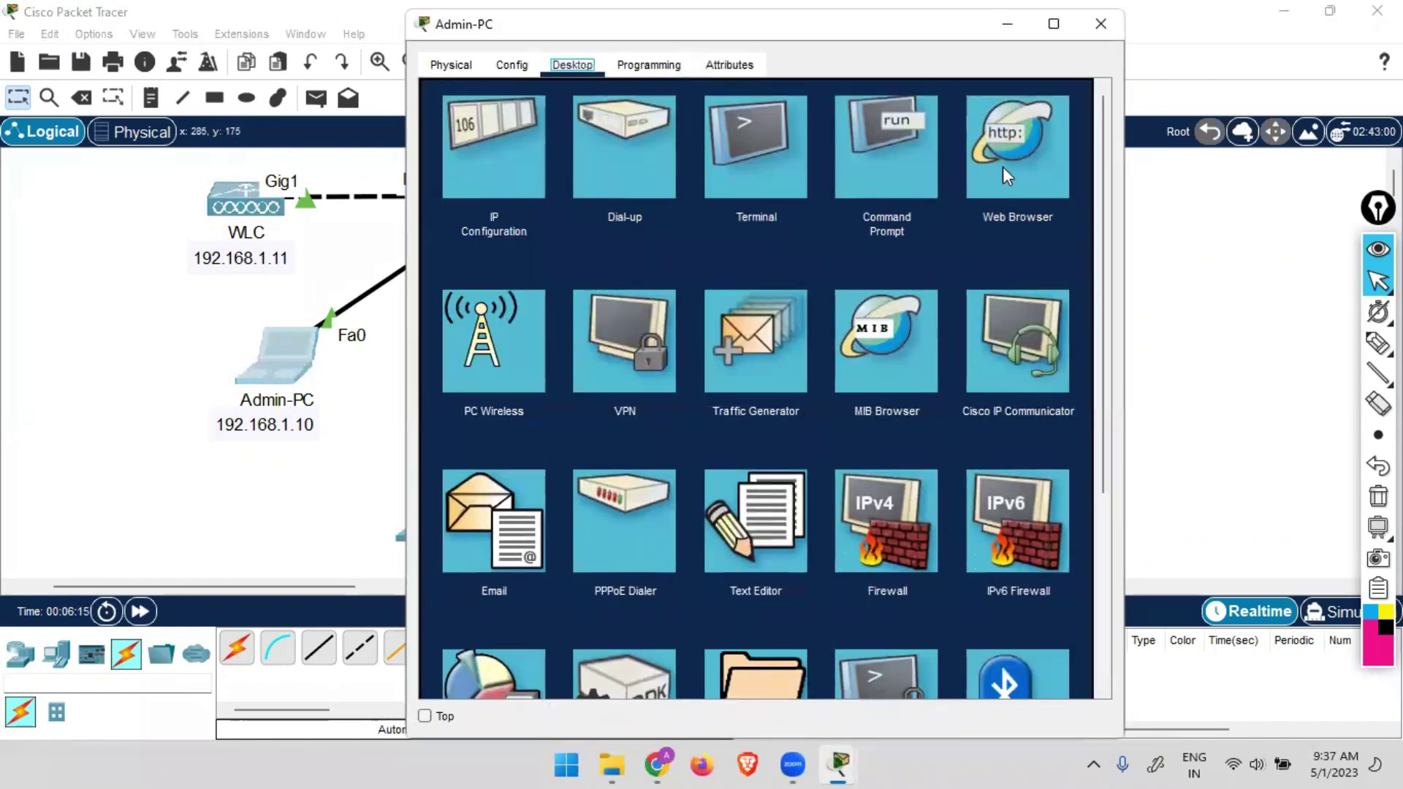
left_click(890, 169)
type("pi")
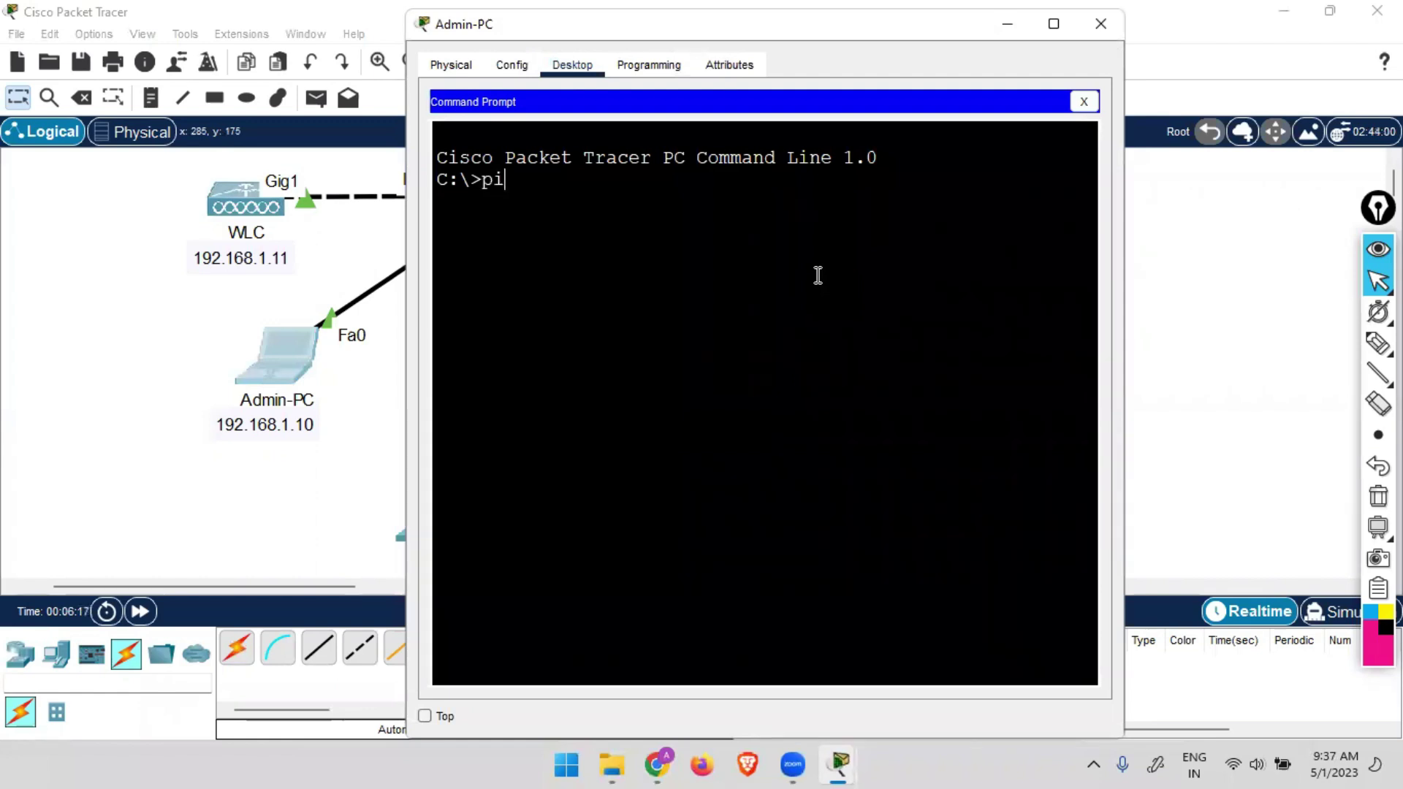
type("ng 192.1687.")
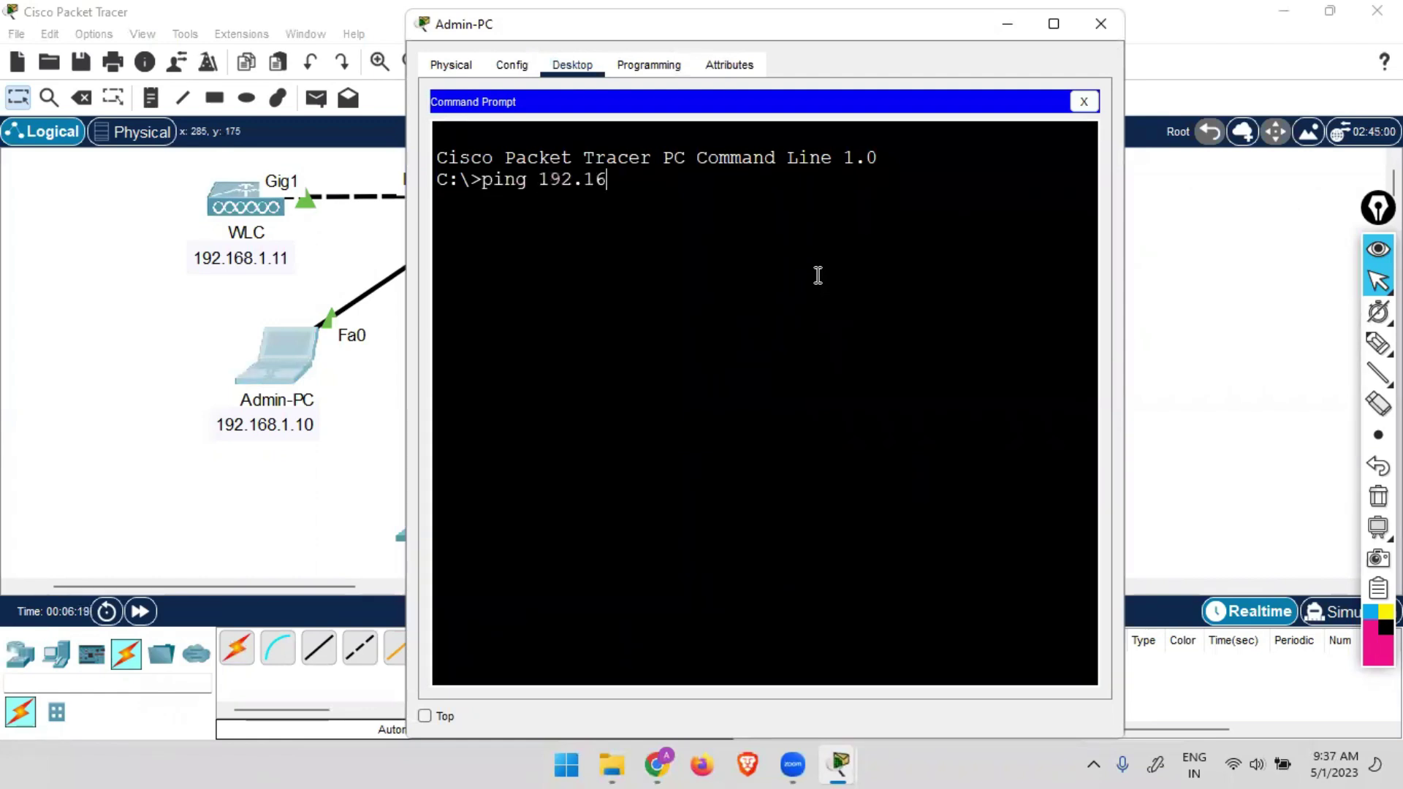
key("BackSpace")
key("BackSpace")
type(".1.11")
key("Return")
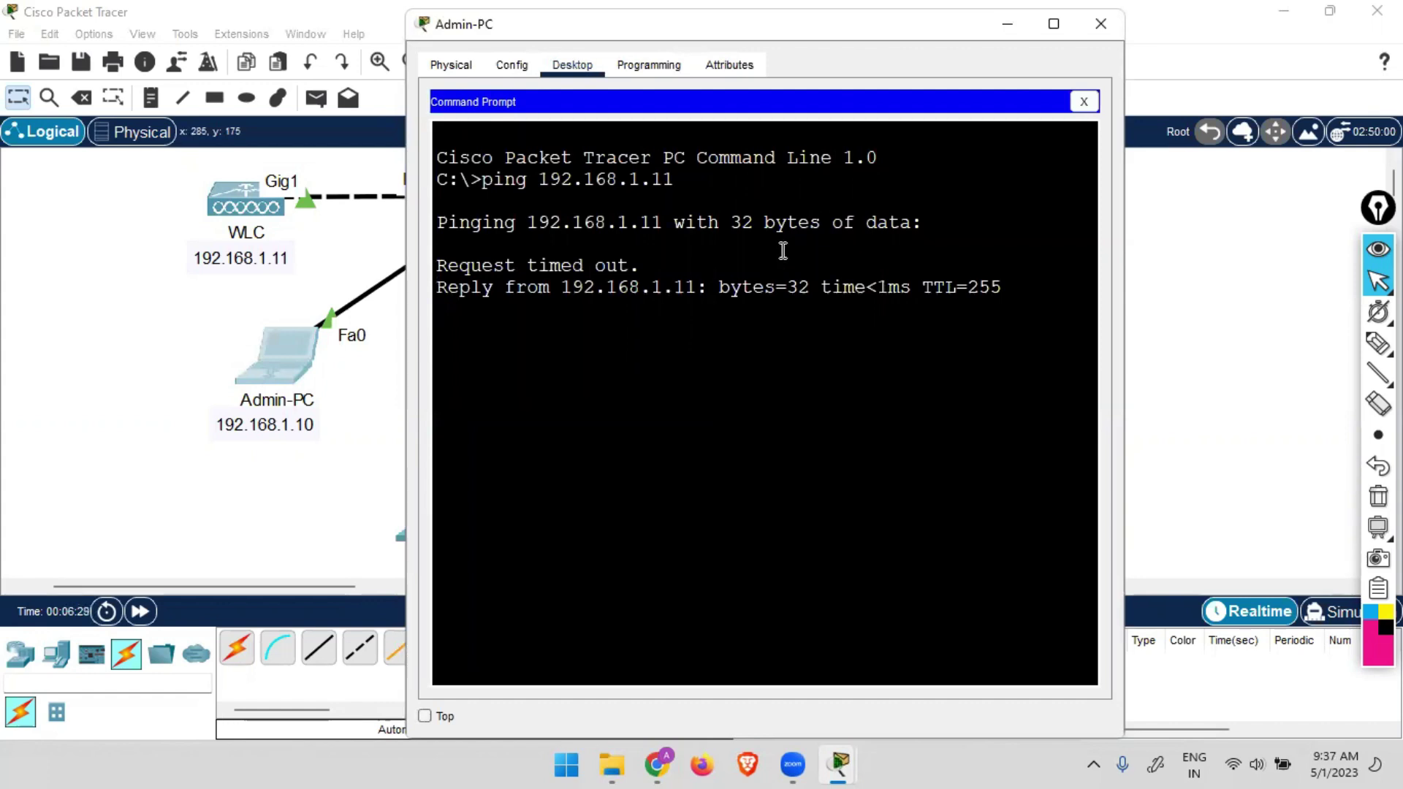
left_click(1071, 106)
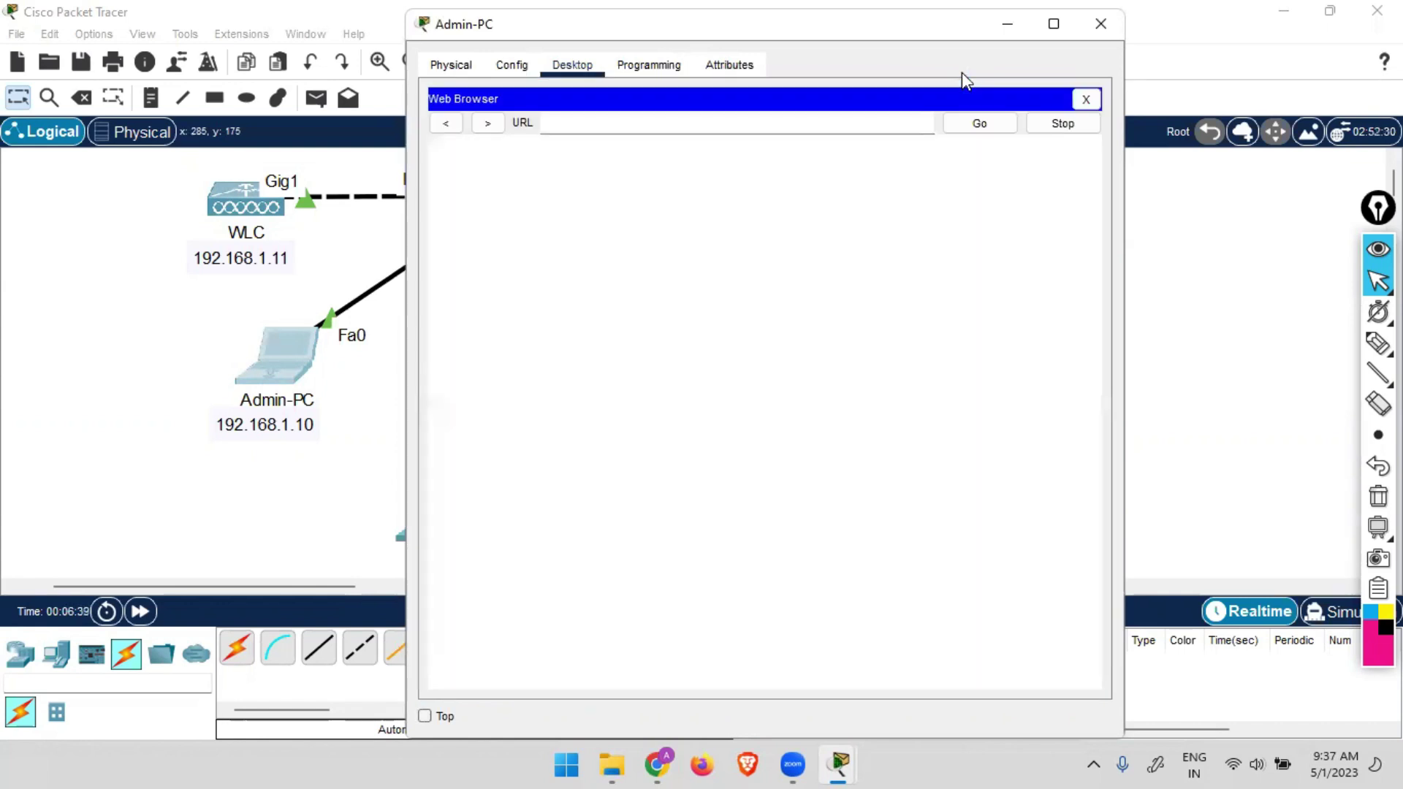
left_click_drag(922, 29, 1163, 34)
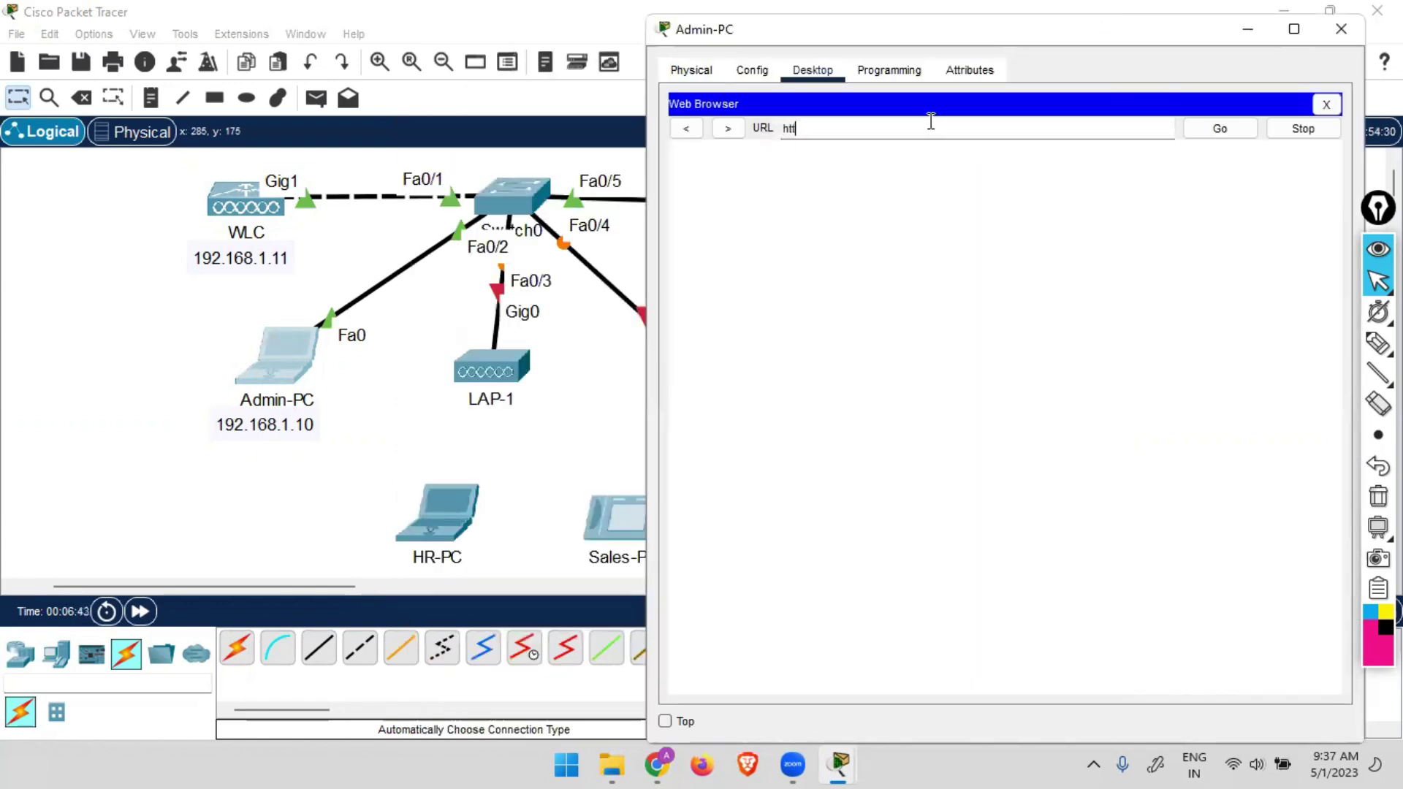
type("p://")
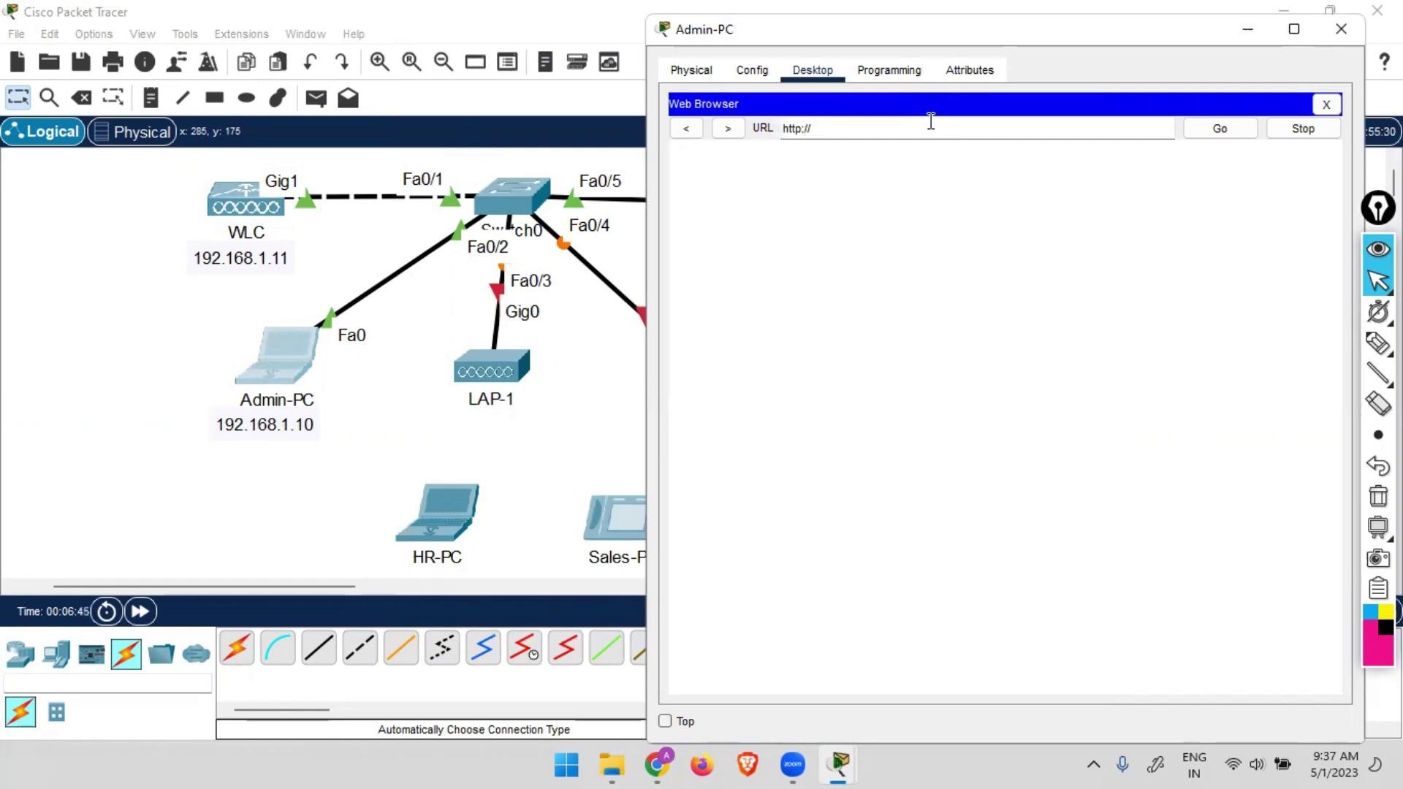
type("192.168.1.11")
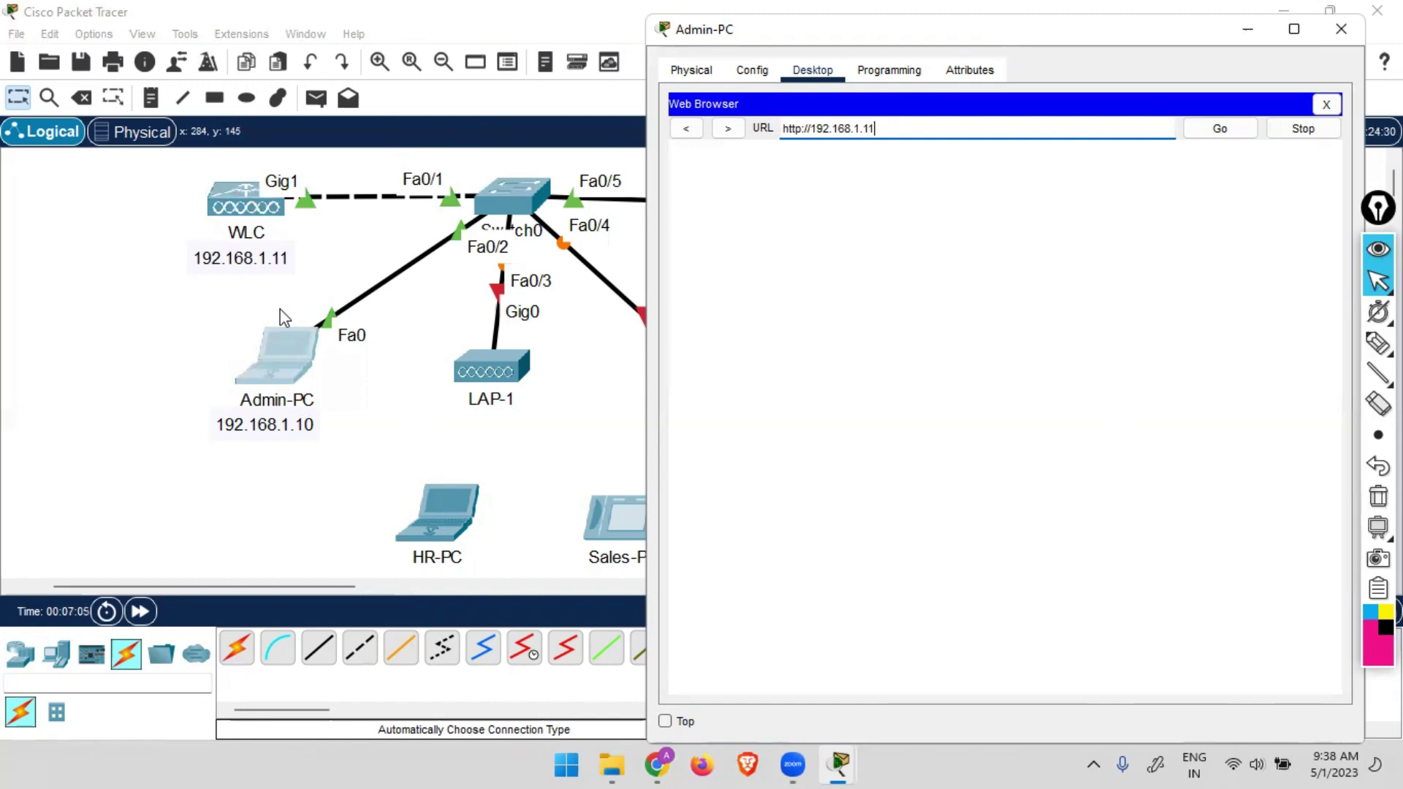
key("Return")
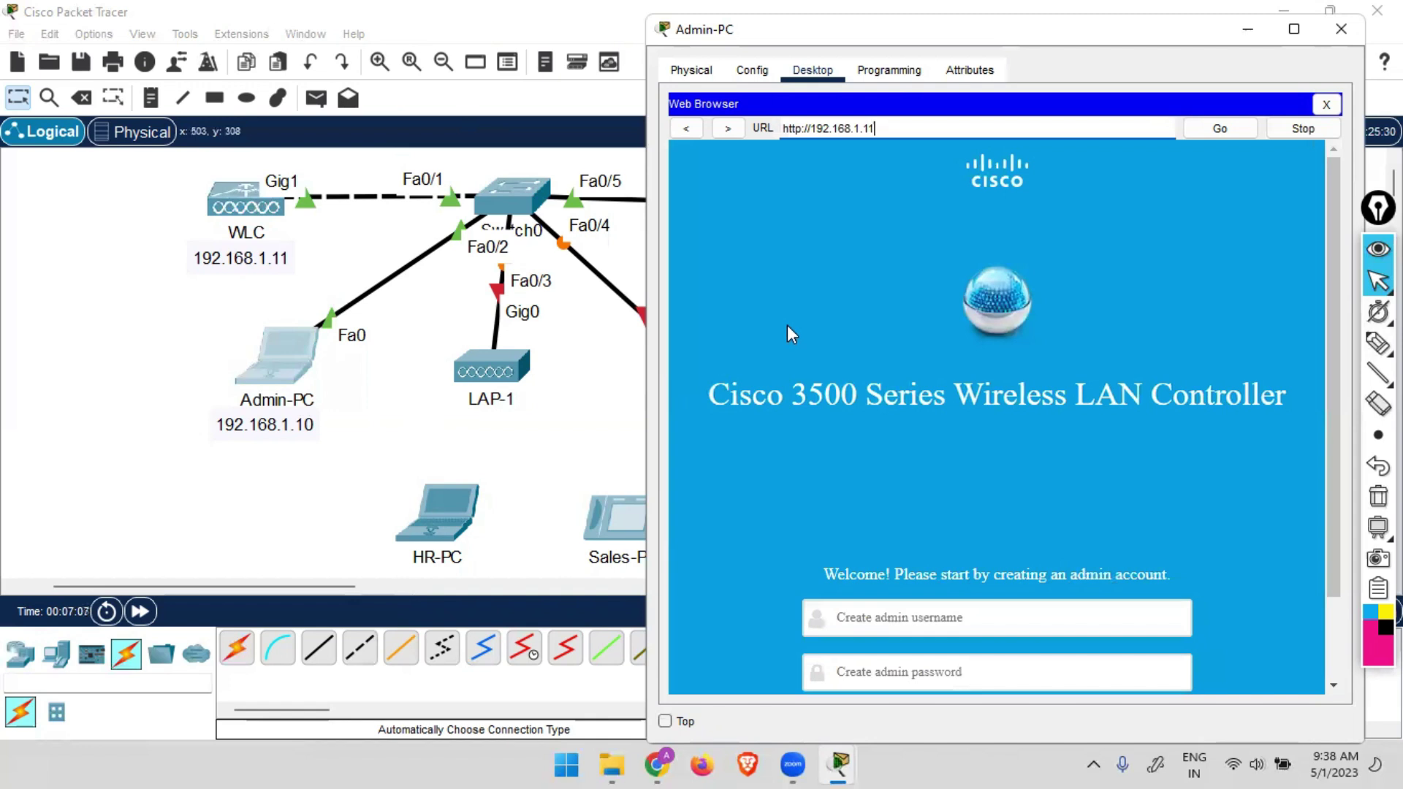
Create the controller account with username admin and a confirmed password, then start setup.
scroll(787, 327, "down", 2)
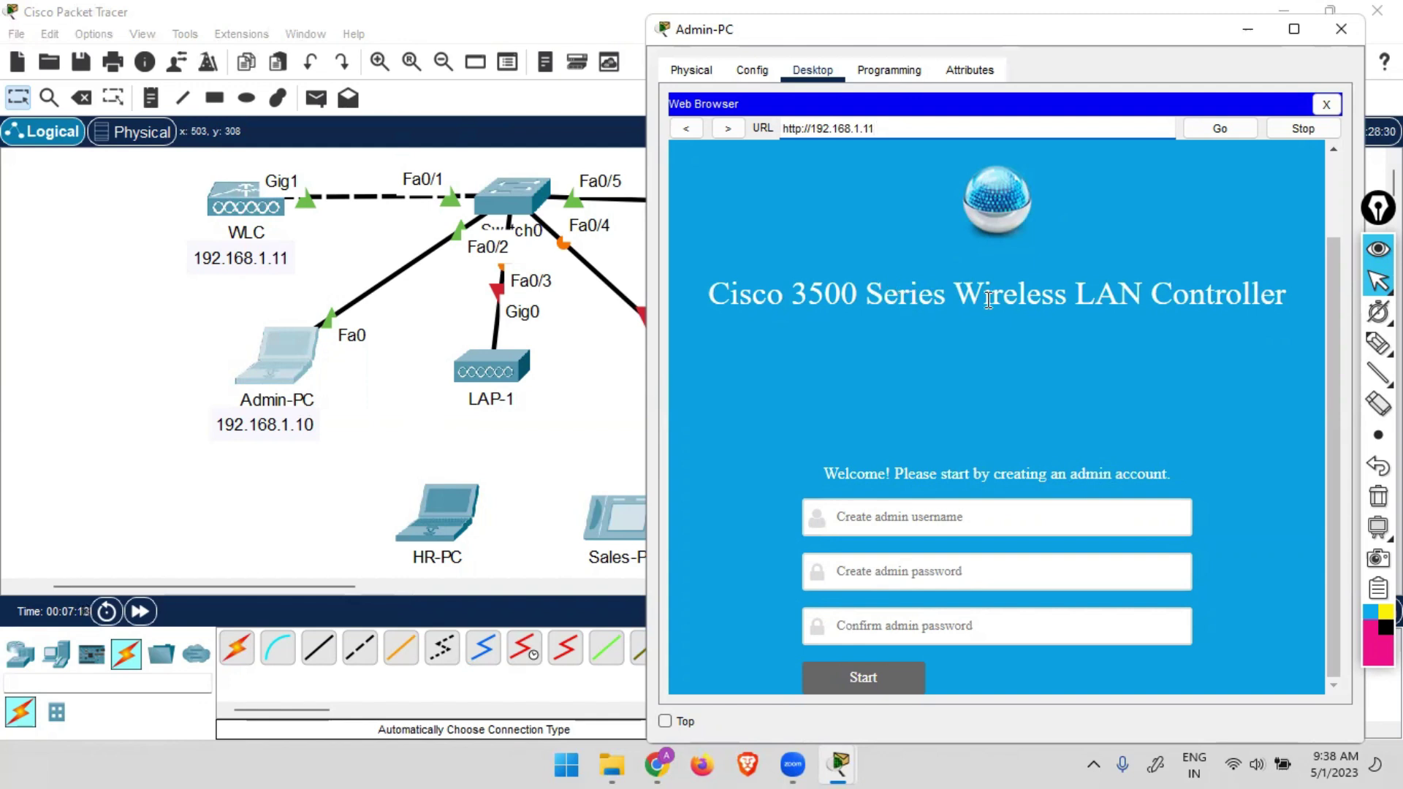
left_click(982, 518)
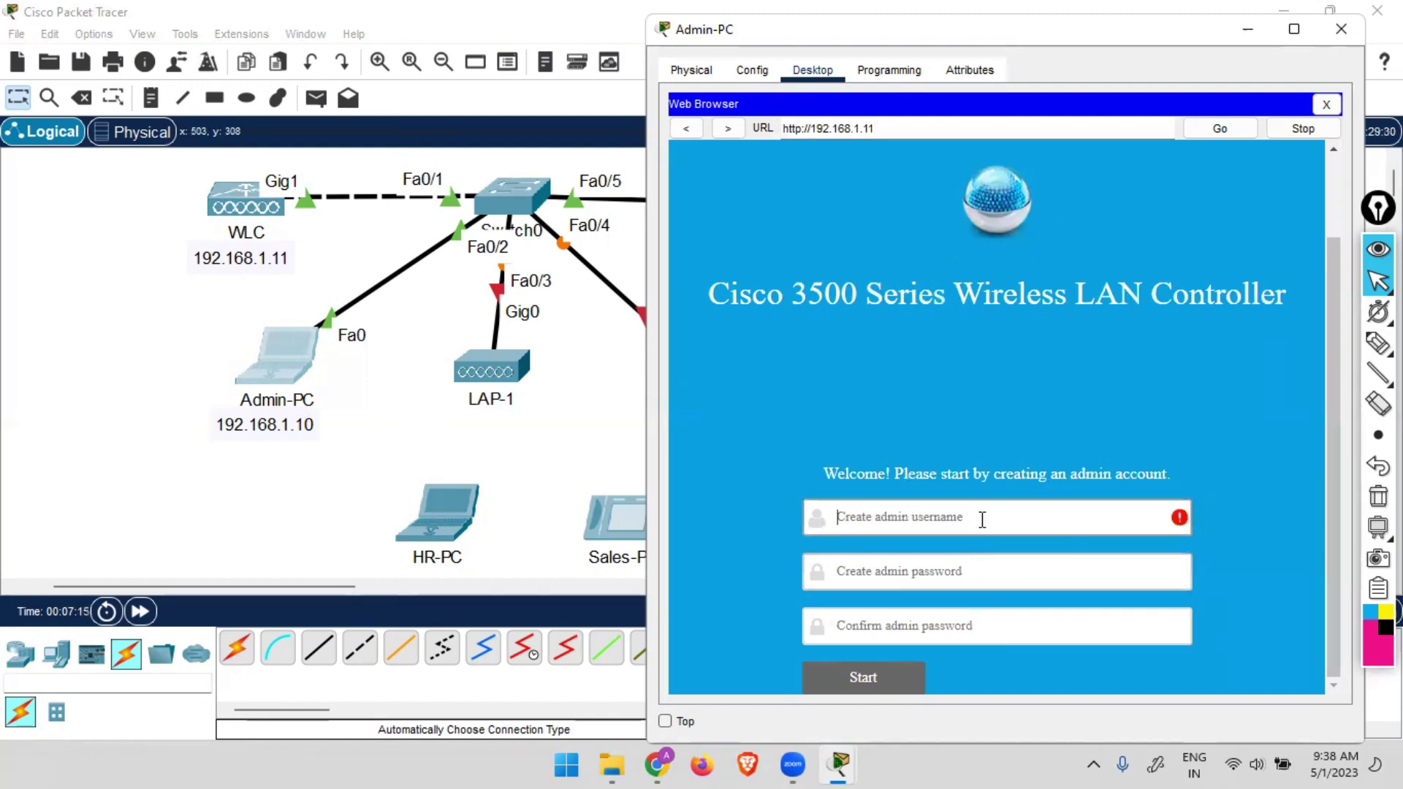
type("admin")
key("Tab")
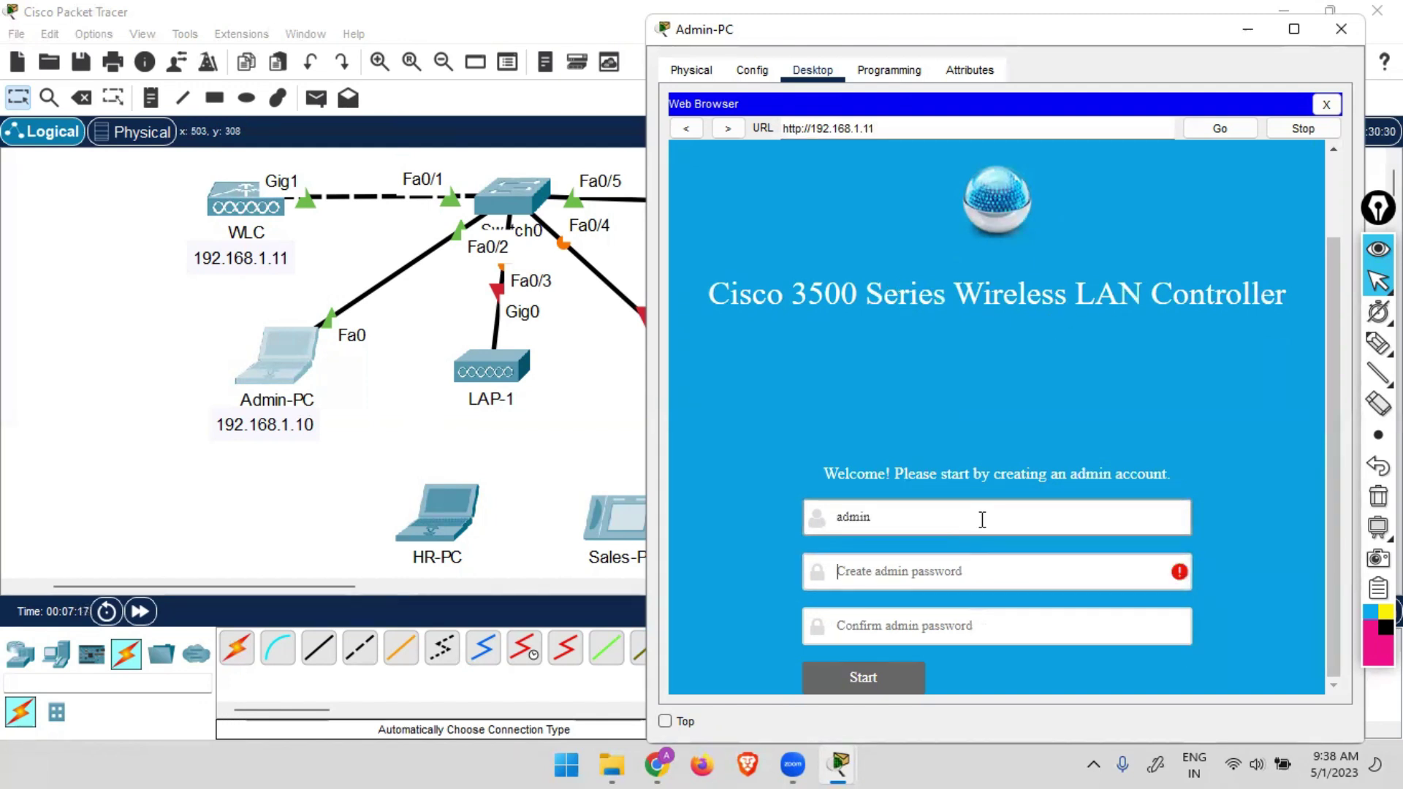
type("C")
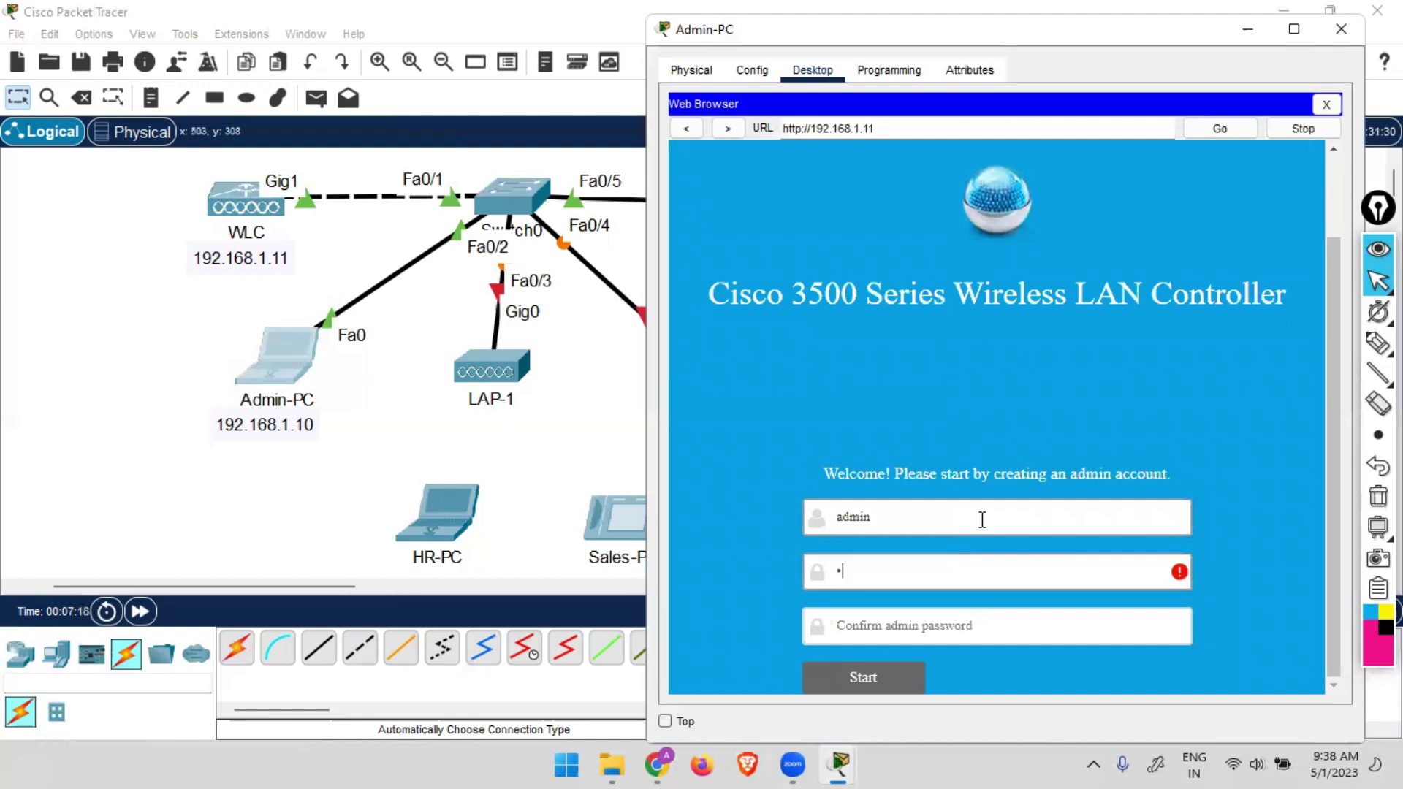
type("isco1")
key("Tab")
type("Cisc")
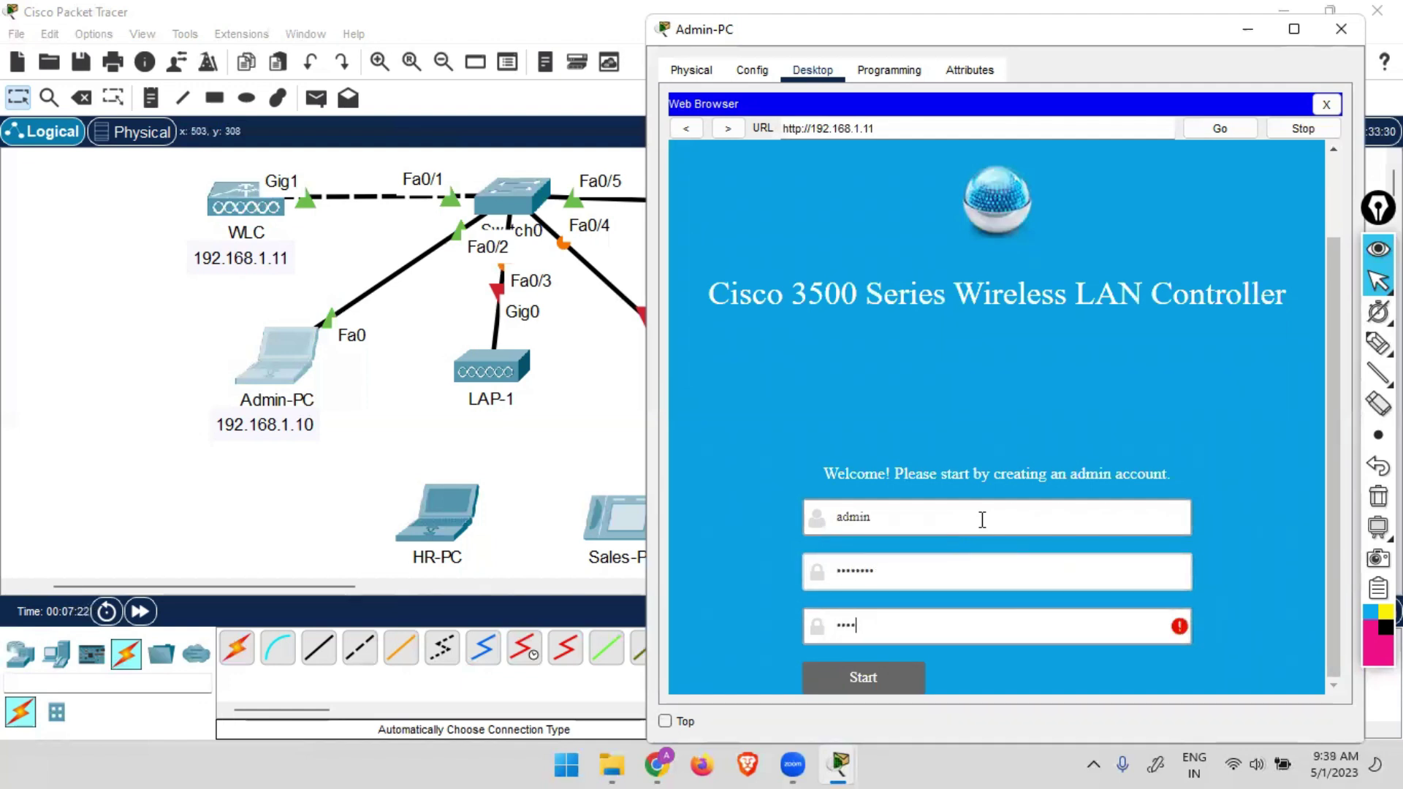
type("o123")
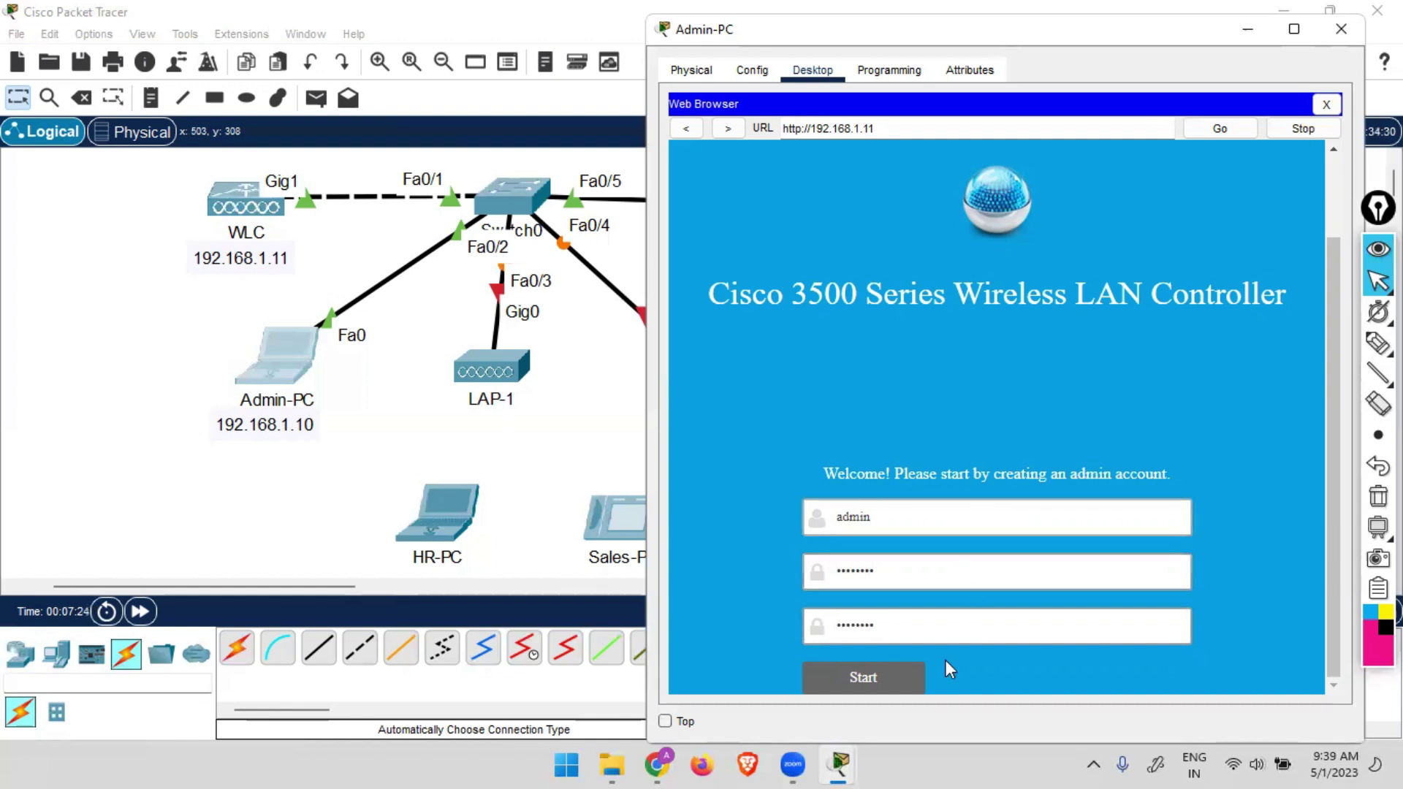
left_click(907, 681)
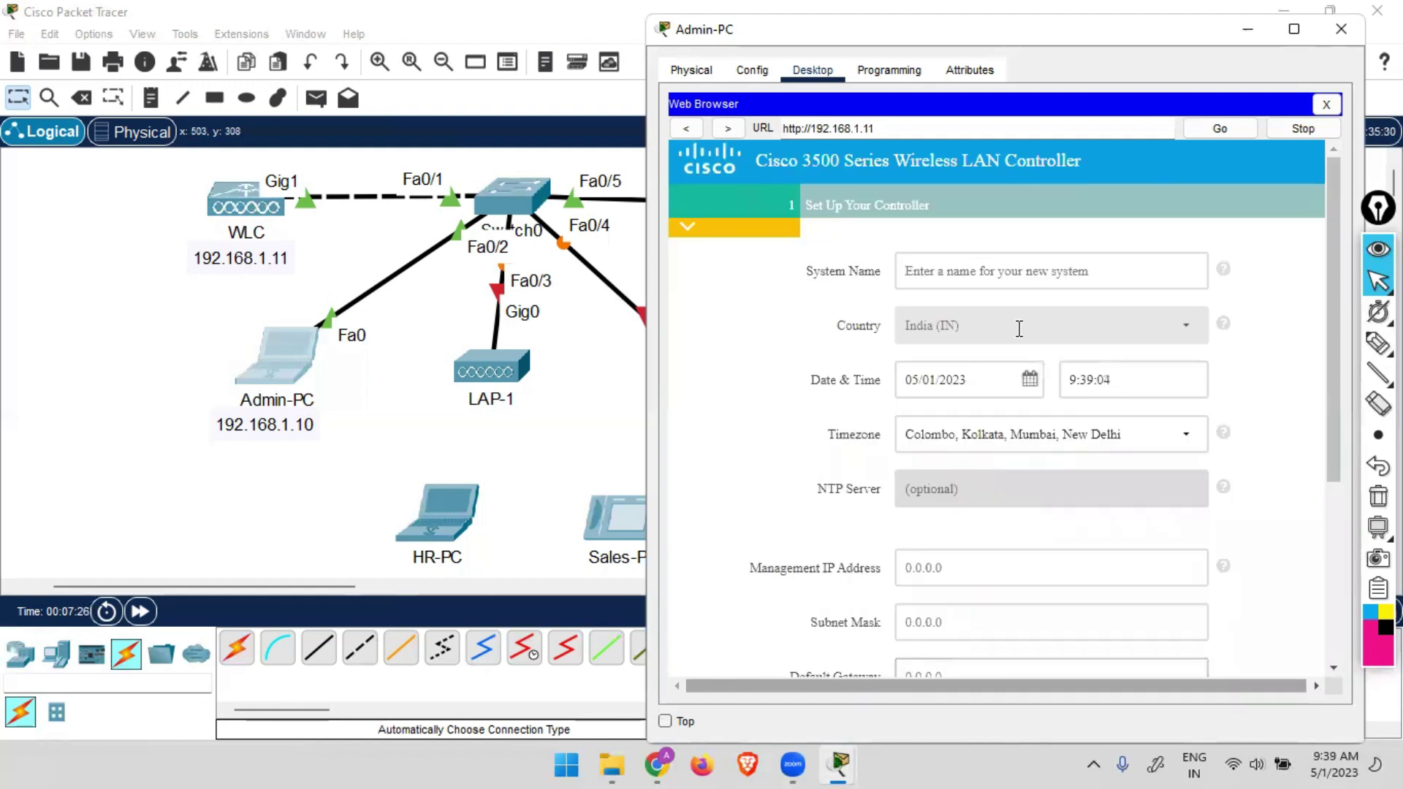
Name the controller WLC with management IP 192.168.1.11, mask 255.255.255.0, gateway 192.168.1.1.
left_click(1003, 276)
type("WLC")
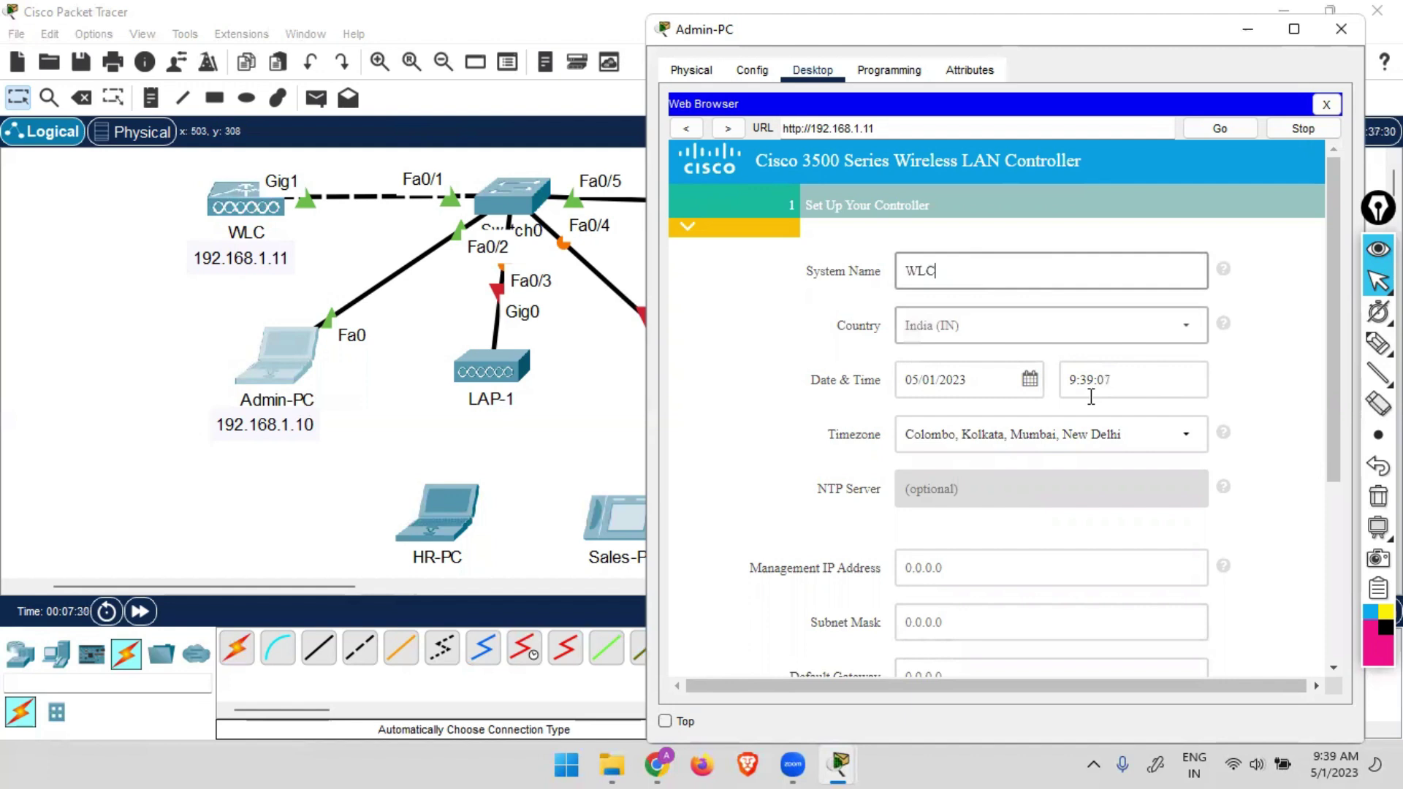
scroll(1033, 423, "down", 5)
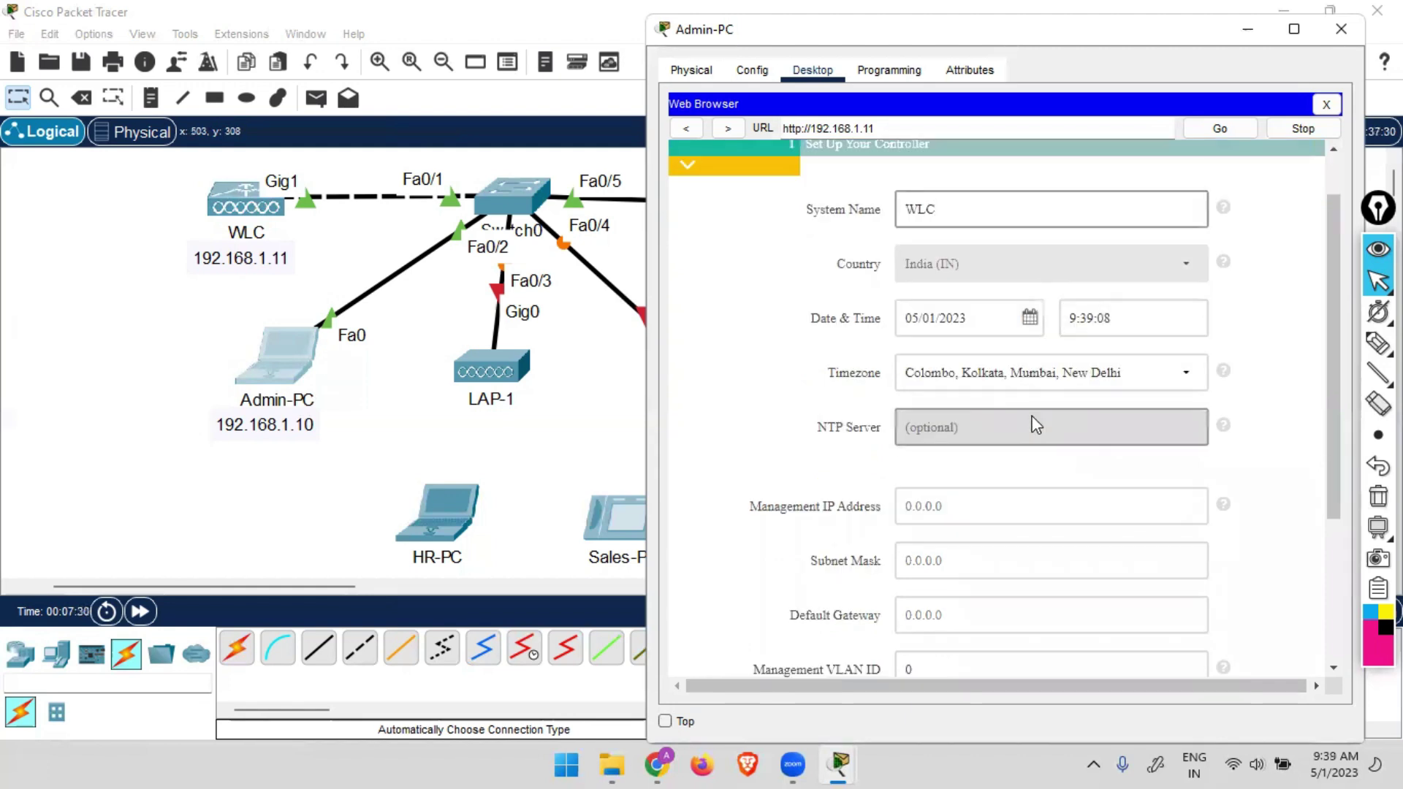
left_click(988, 395)
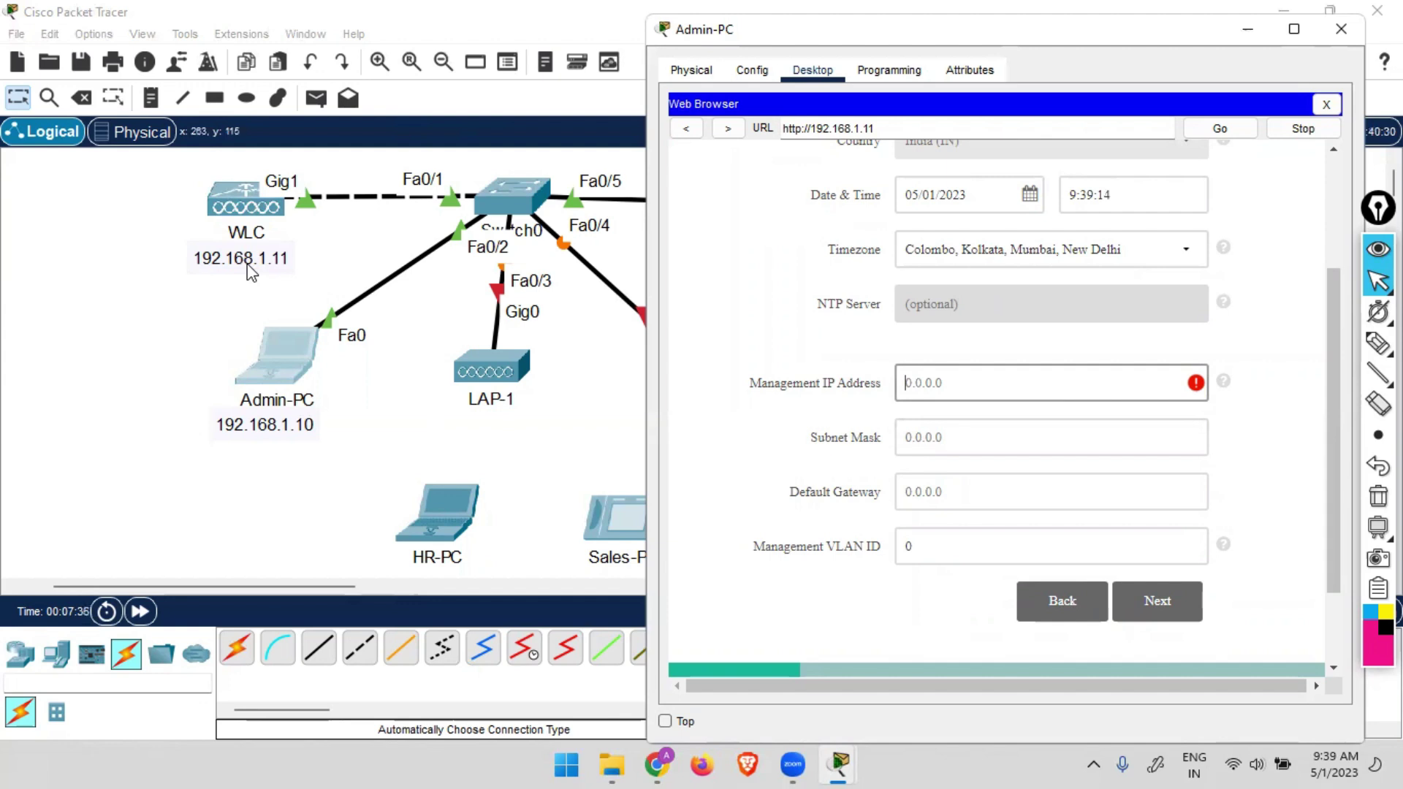
type("192.168.1.11")
key("Tab")
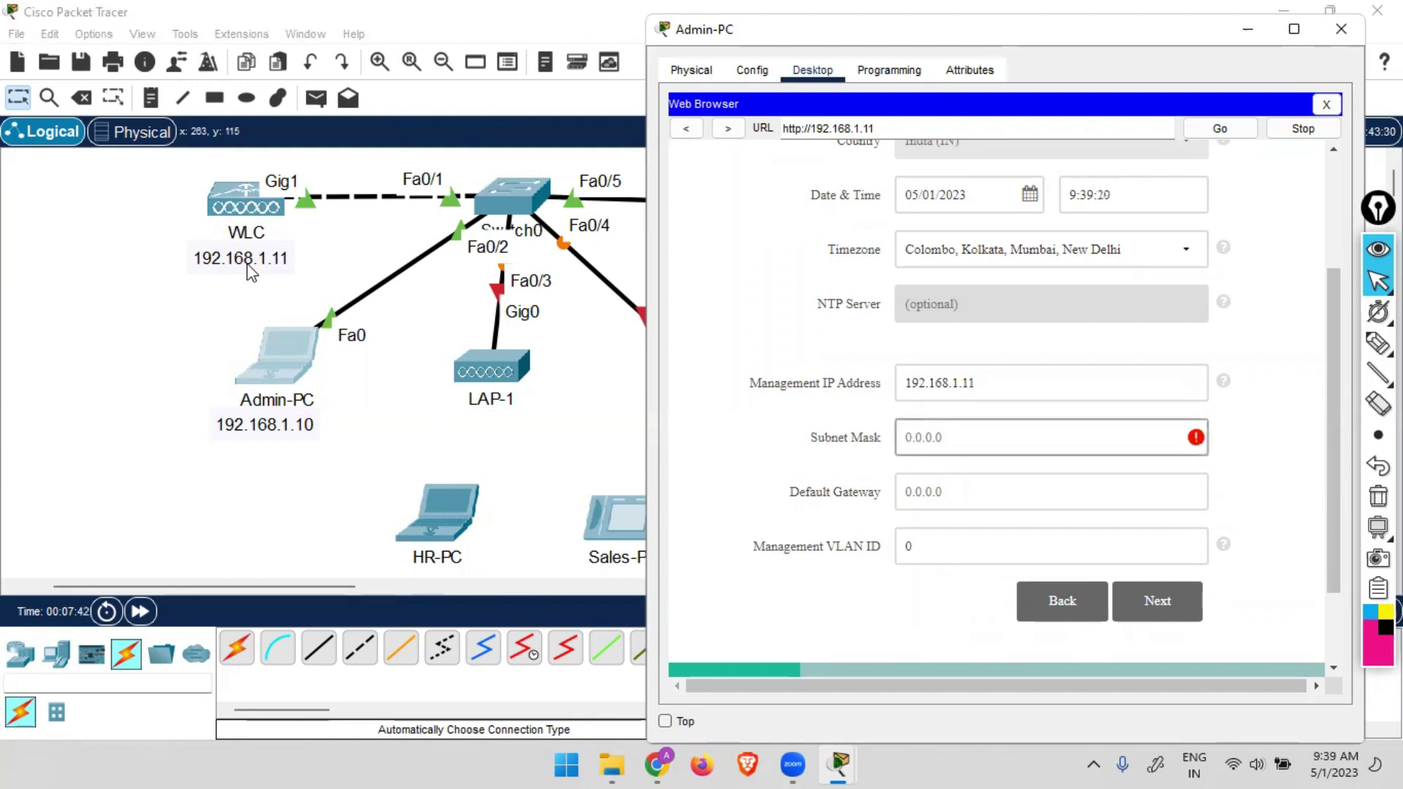
type("255.")
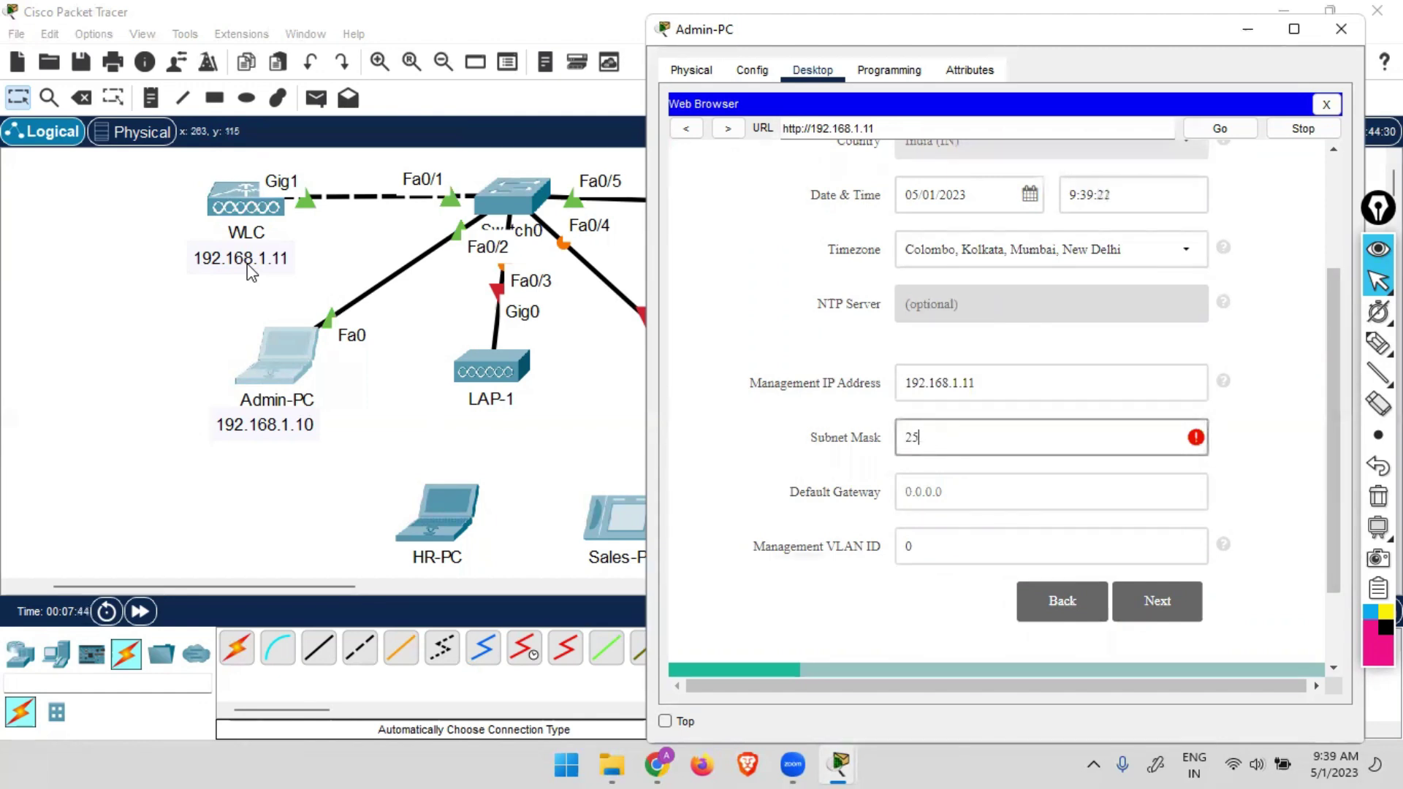
type("255.255")
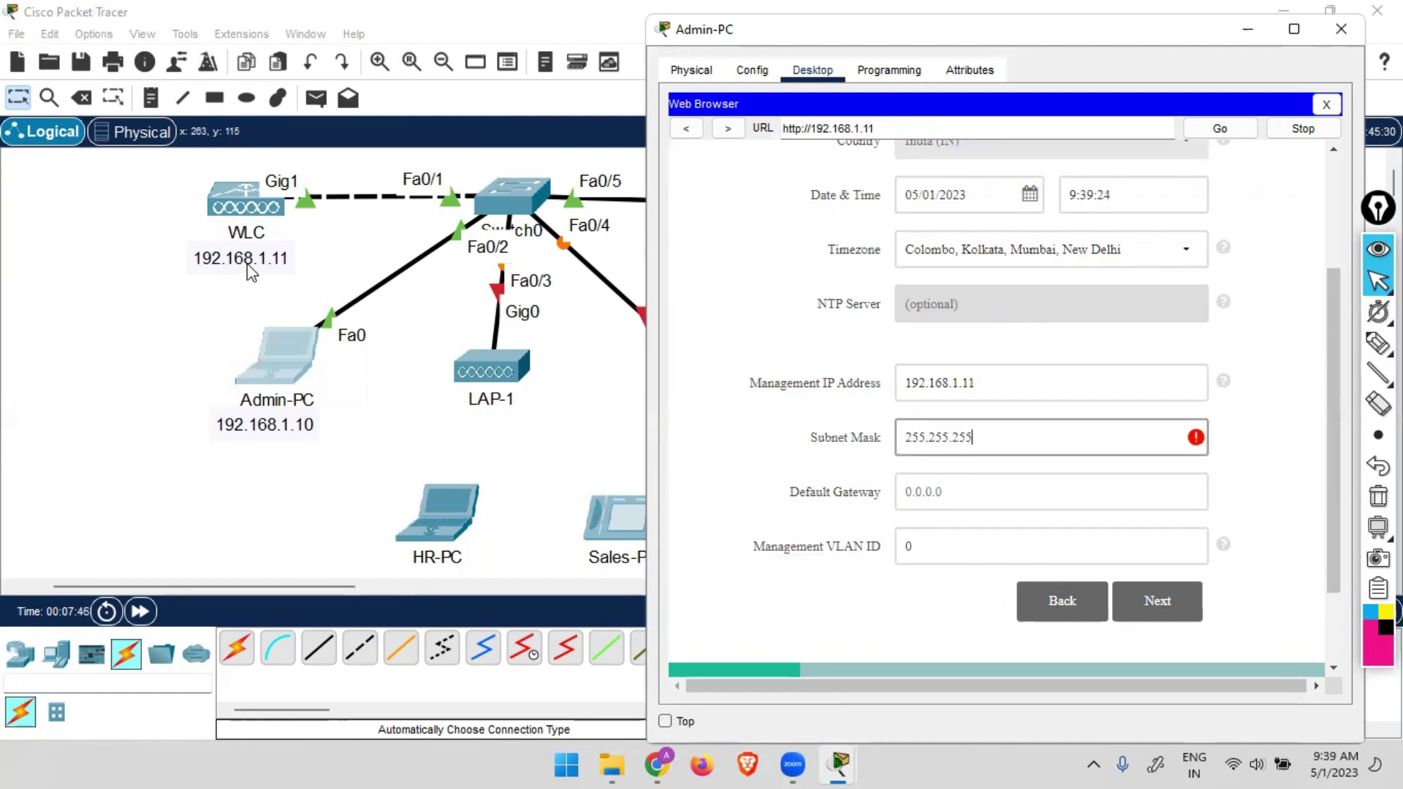
type(".0")
key("Tab")
key("BackSpace")
type("192")
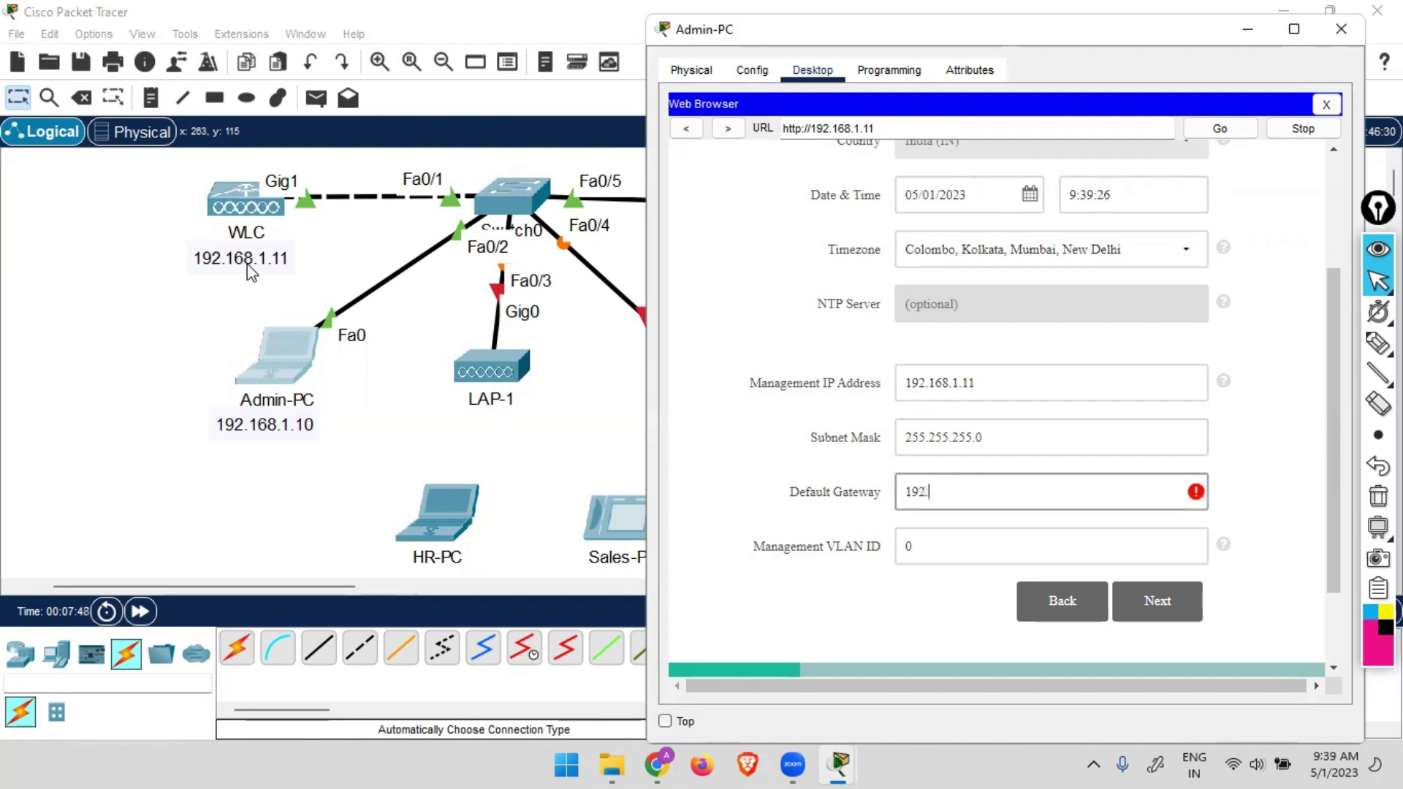
type(".168.1.1")
scroll(1162, 505, "down", 3)
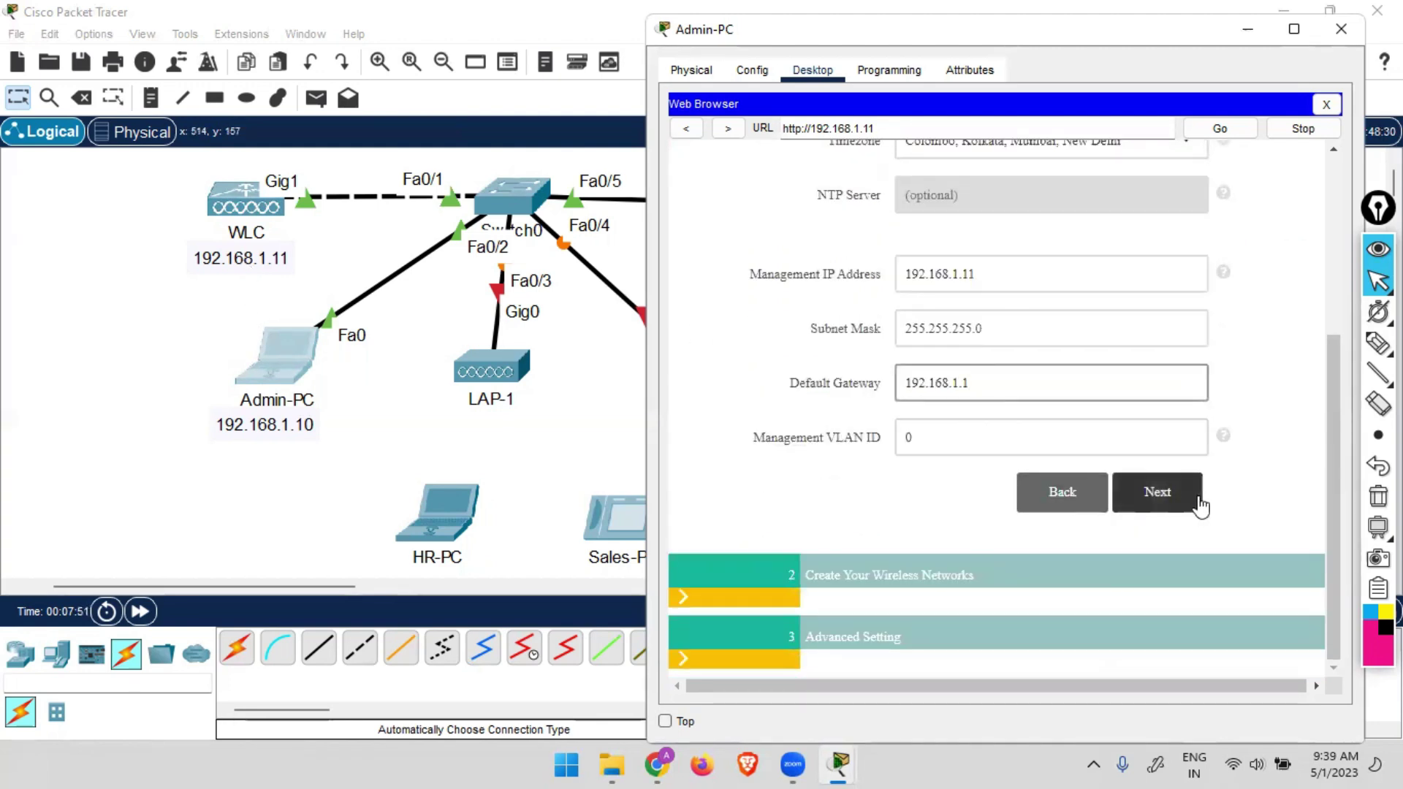
left_click(1199, 503)
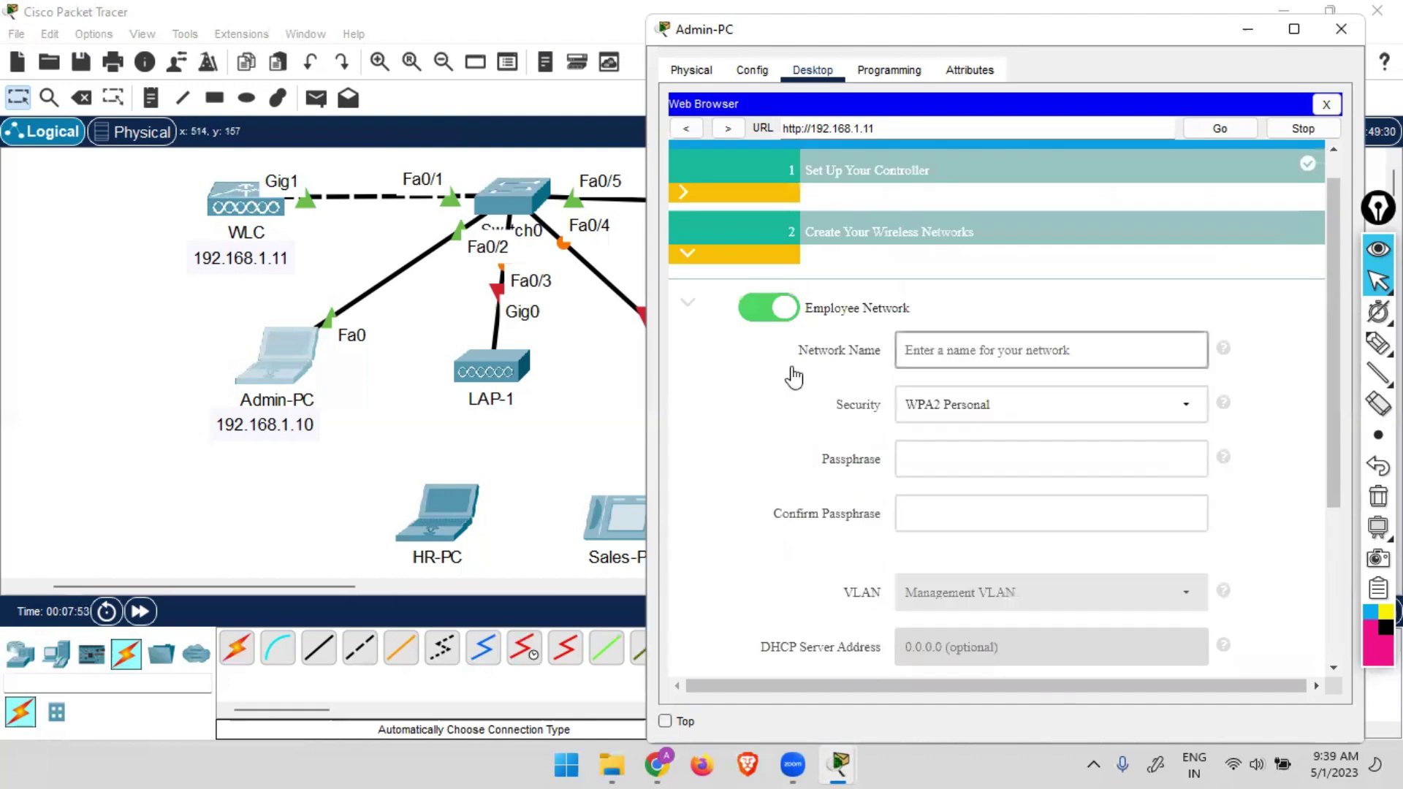
Enable the employee network and name it HR.
left_click(787, 329)
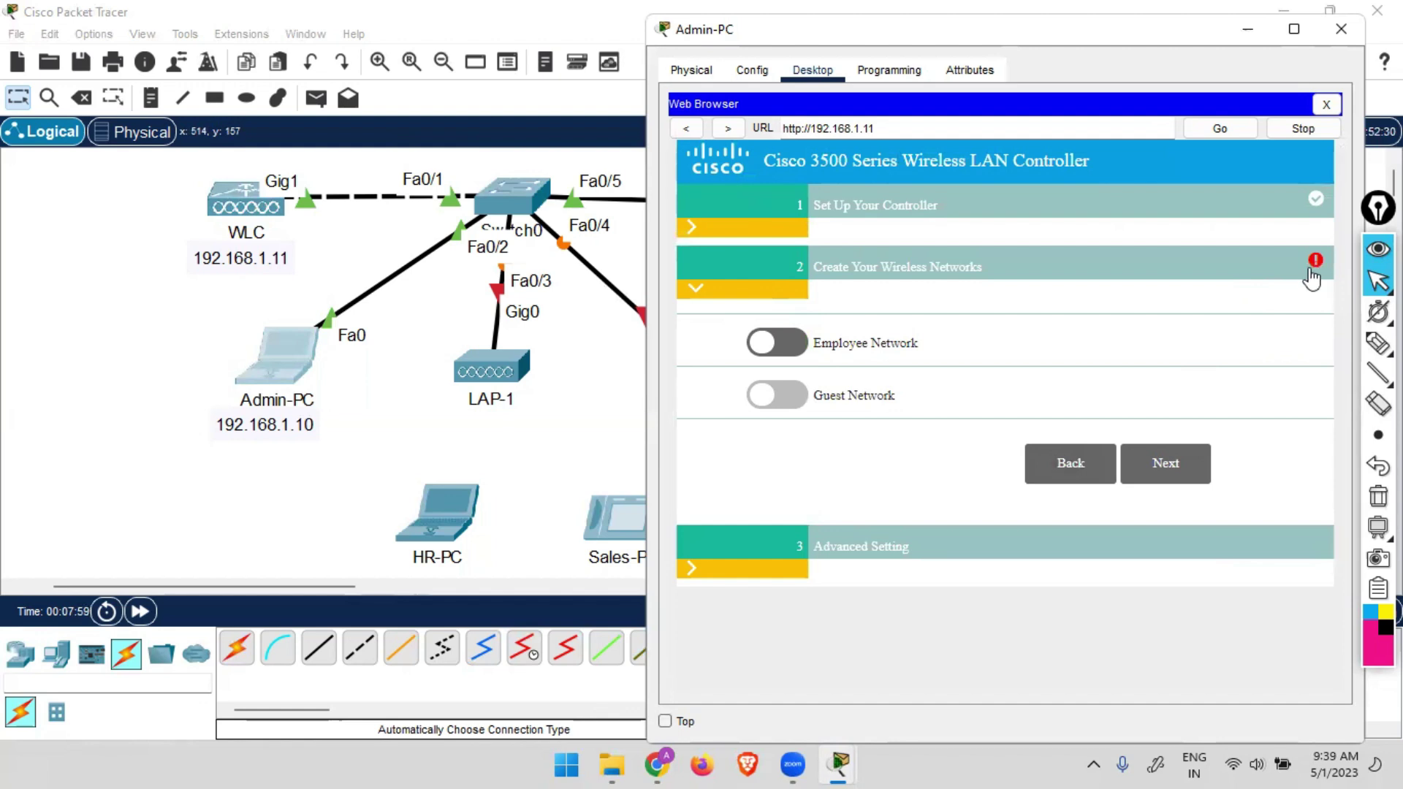
left_click(779, 348)
left_click(947, 401)
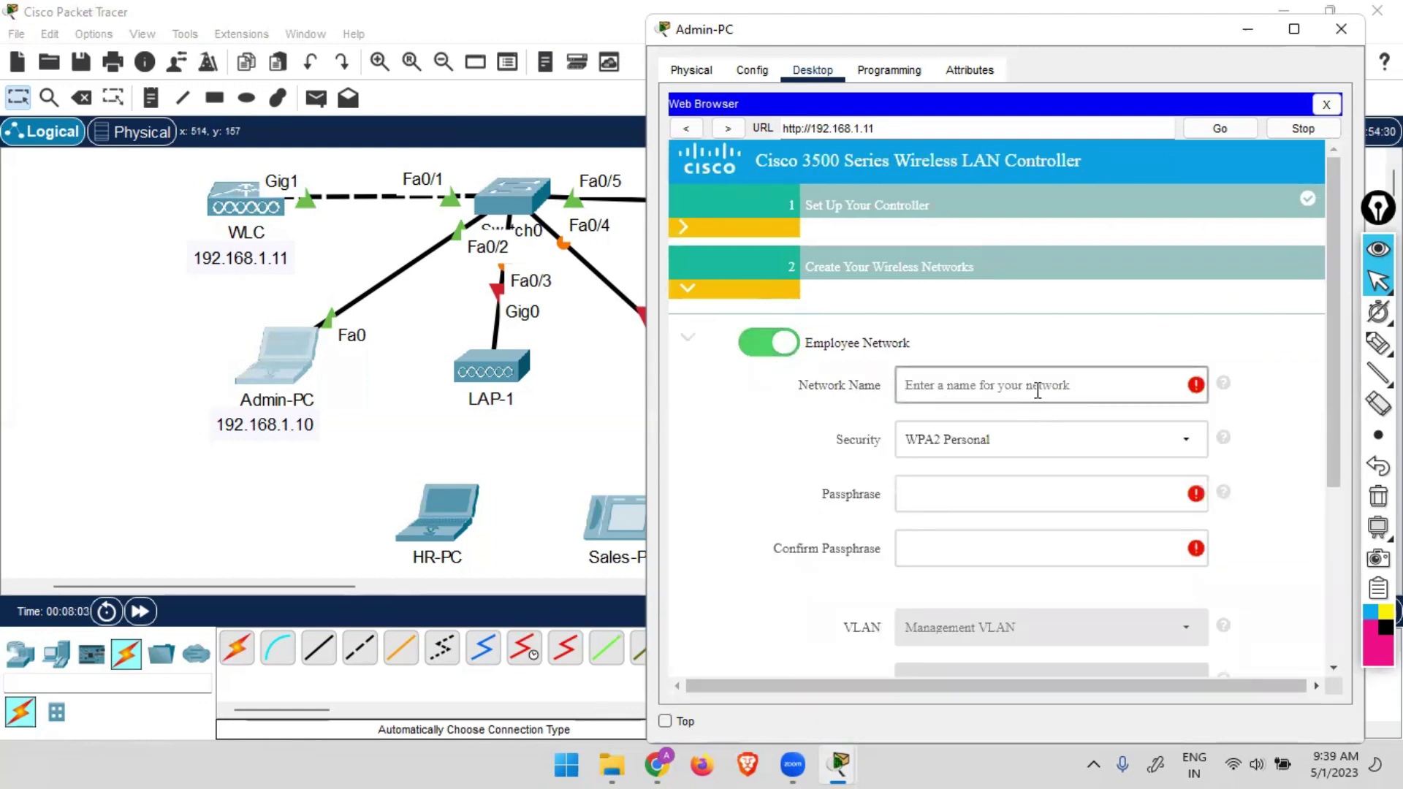
type("HR")
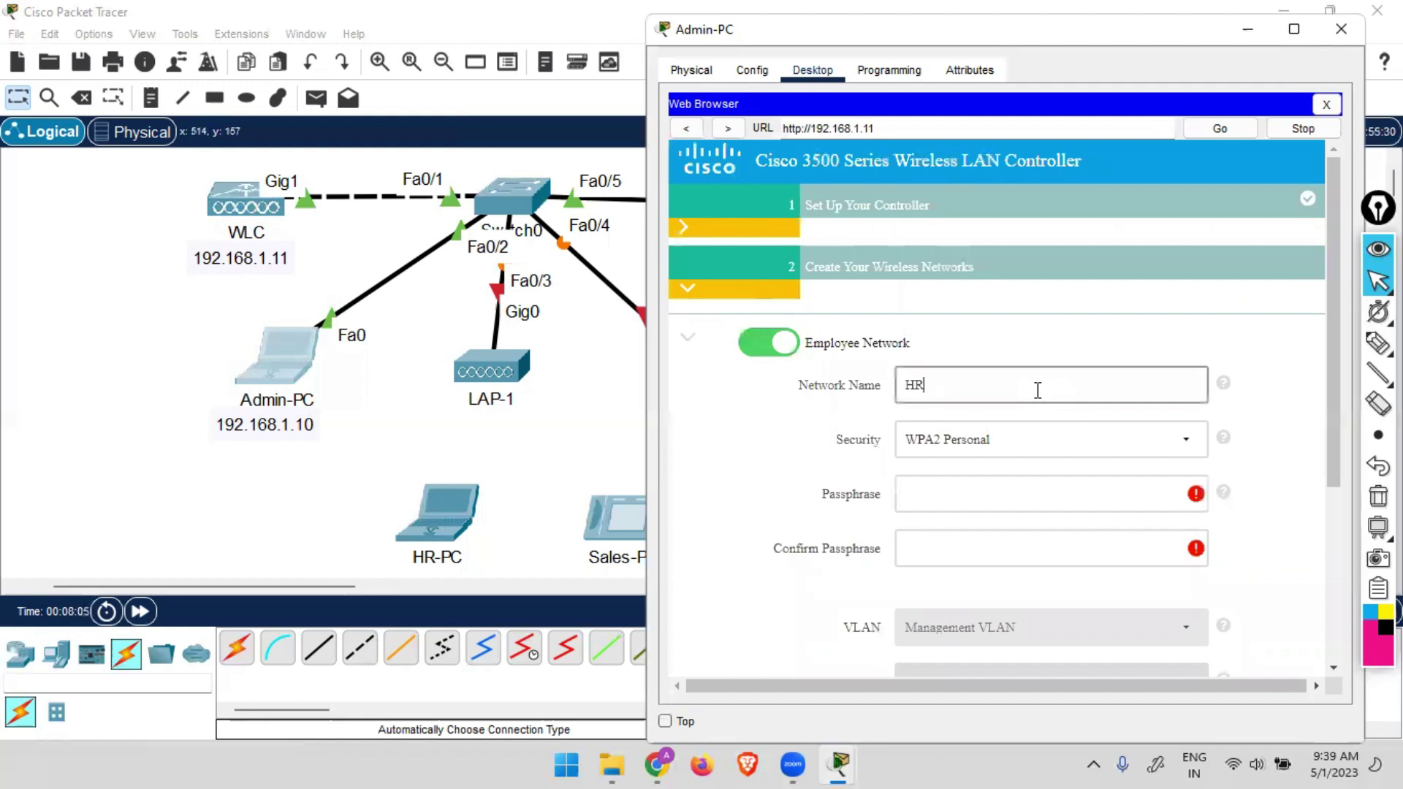
left_click(995, 441)
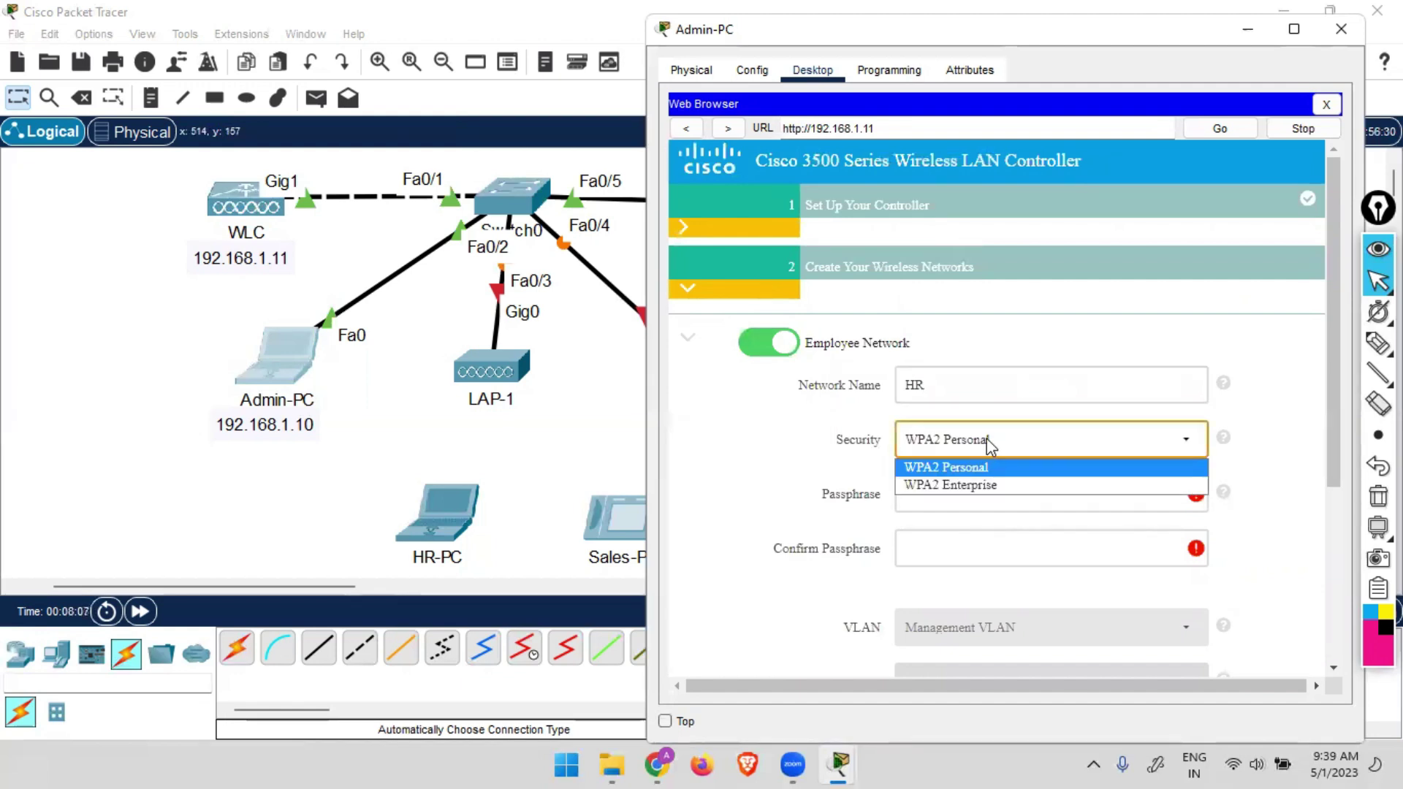
left_click(981, 460)
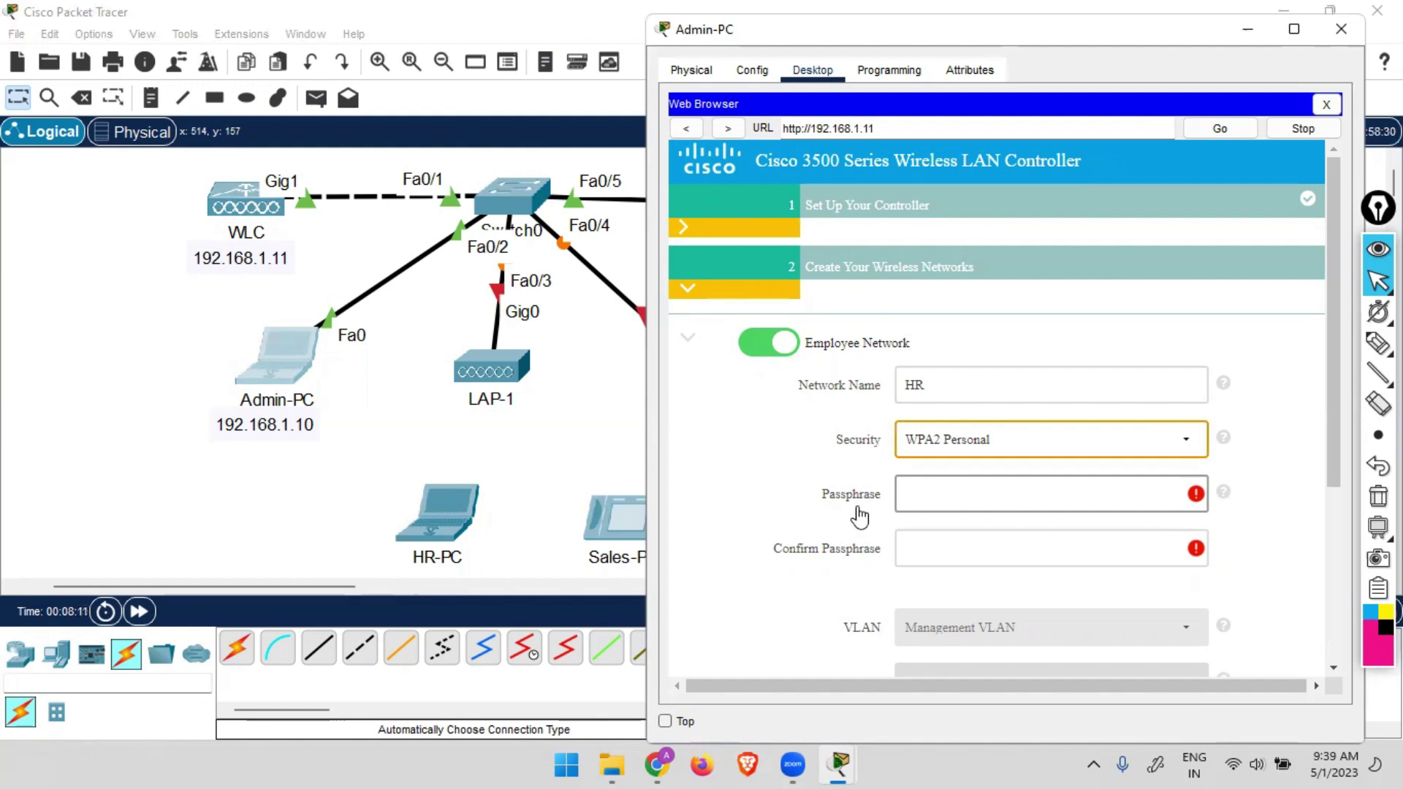
Keep HR's security at WPA2 Personal and enter and confirm the network passphrase.
left_click(1129, 447)
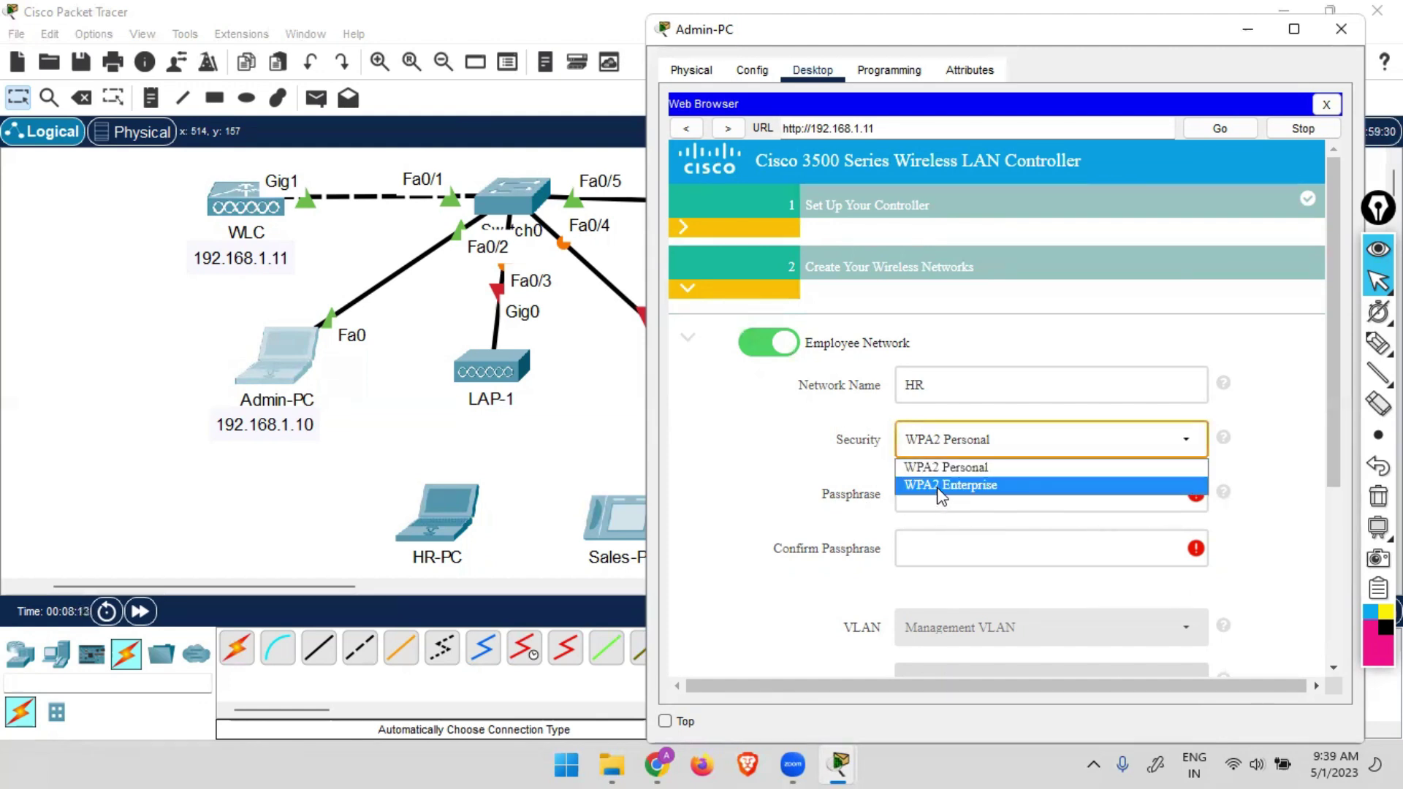
left_click(942, 488)
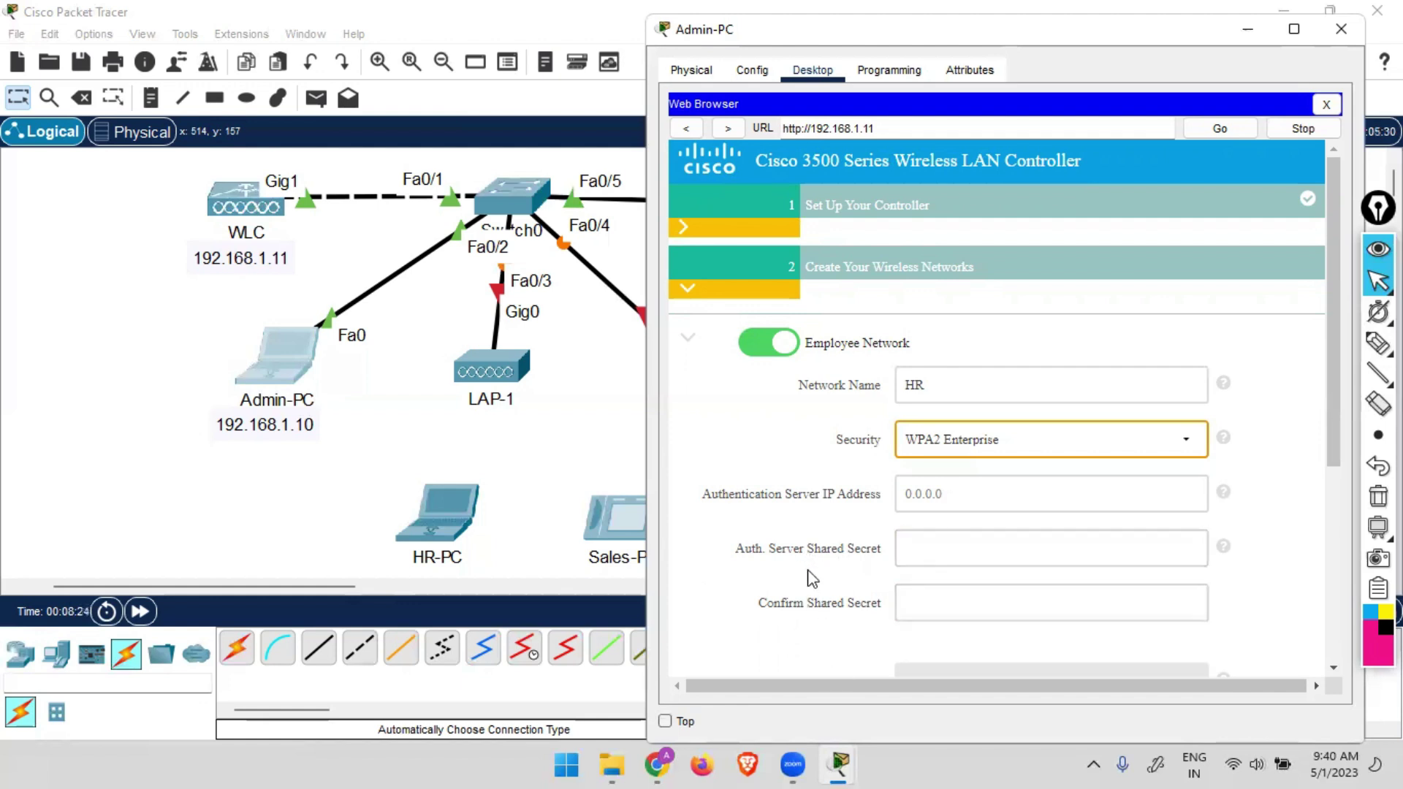
left_click(1052, 440)
left_click(969, 473)
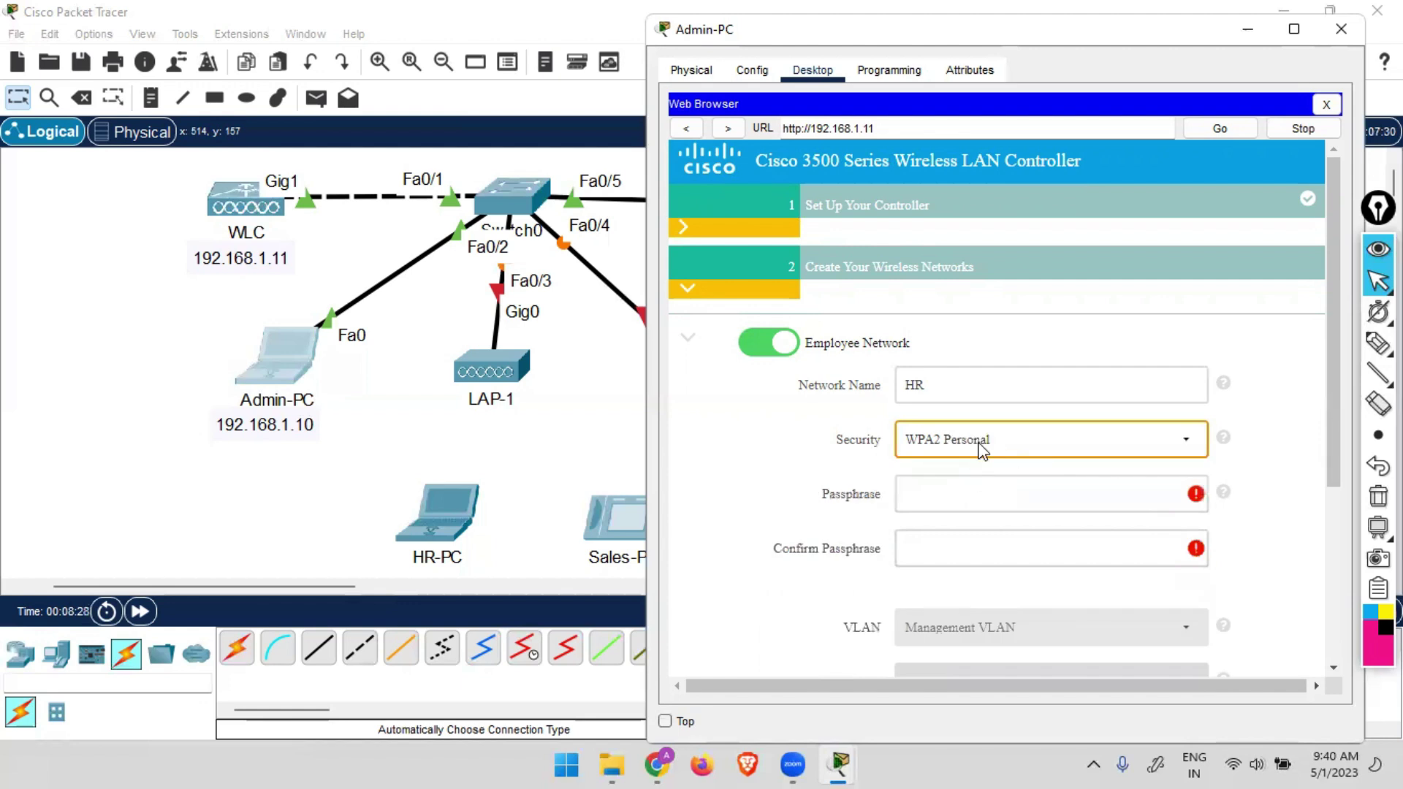
left_click(988, 487)
type("c")
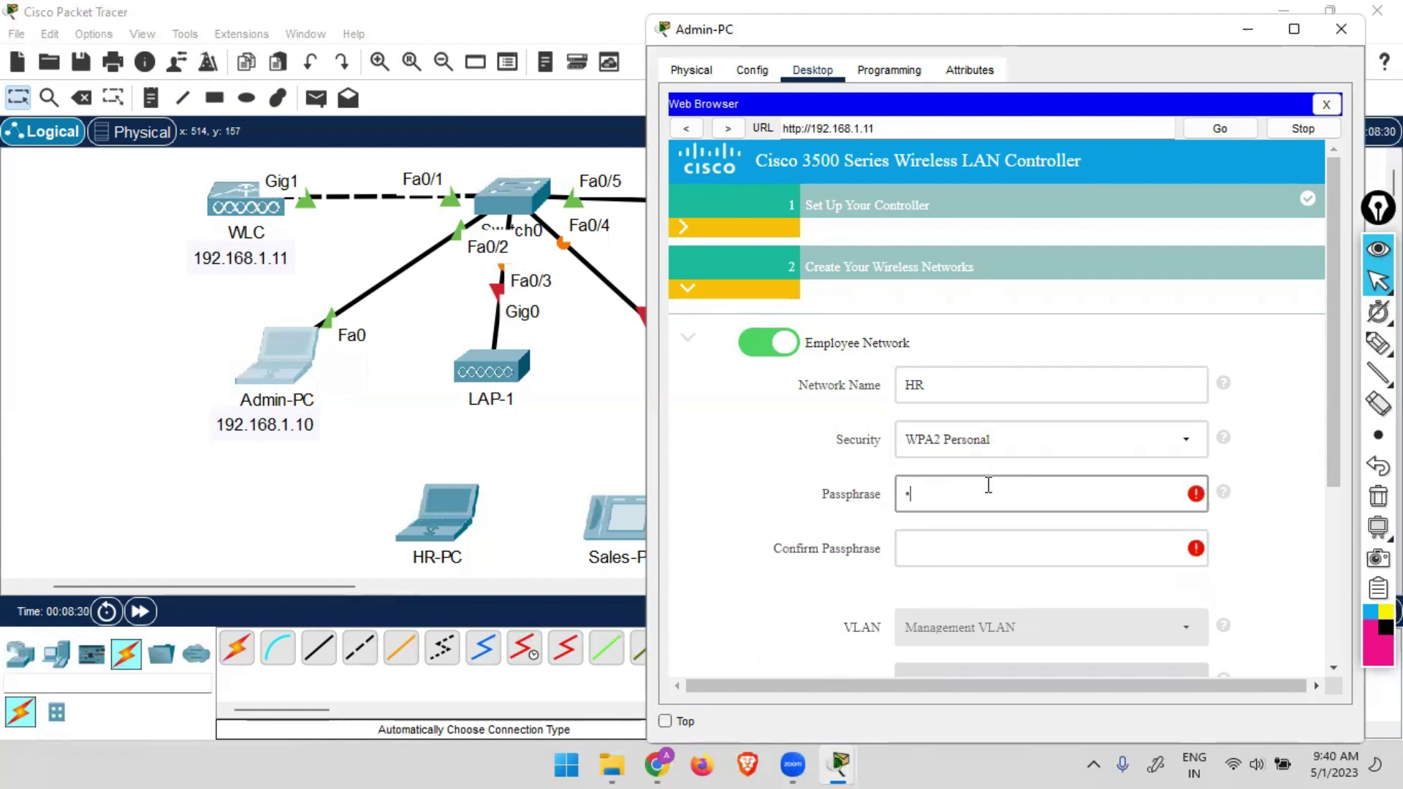
type("isco123")
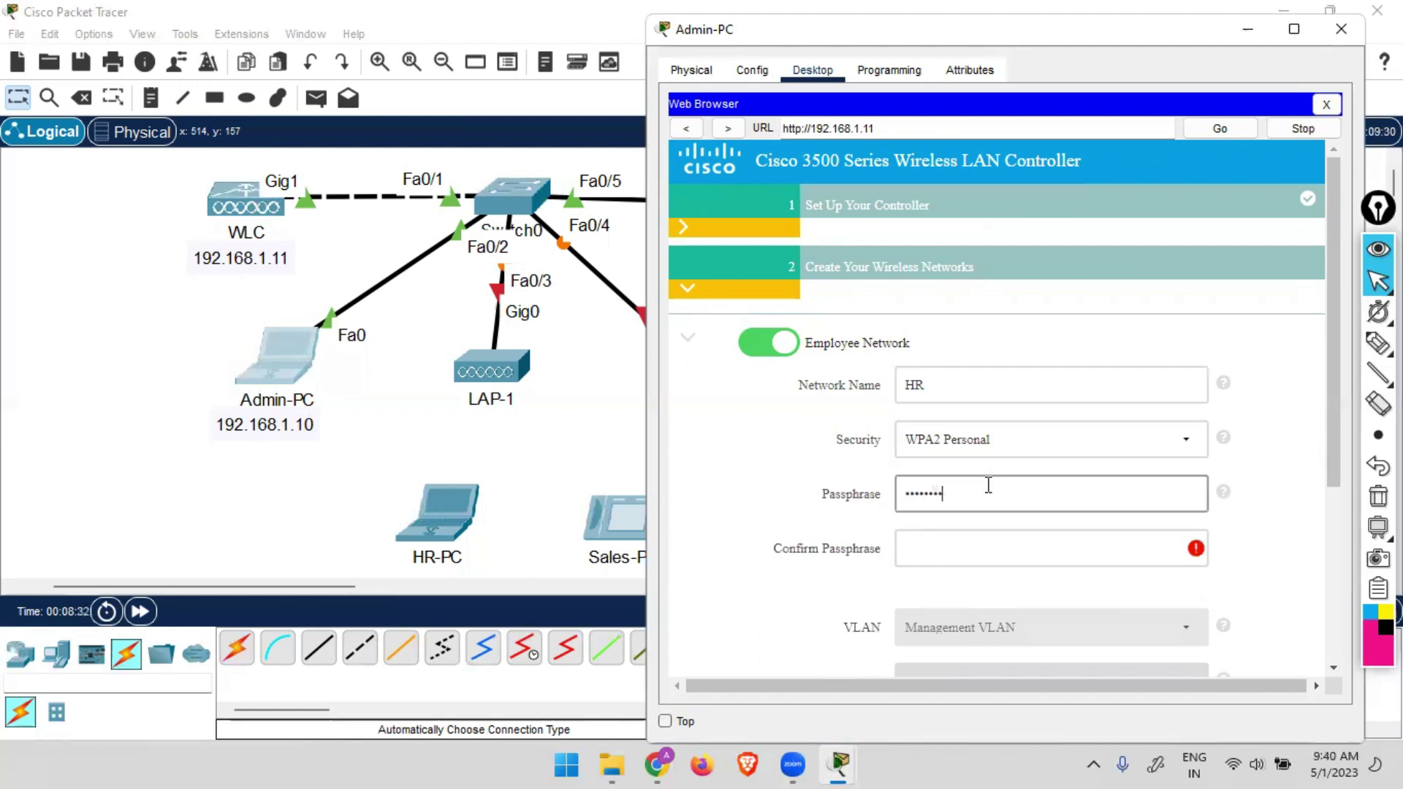
key("Tab")
type("c")
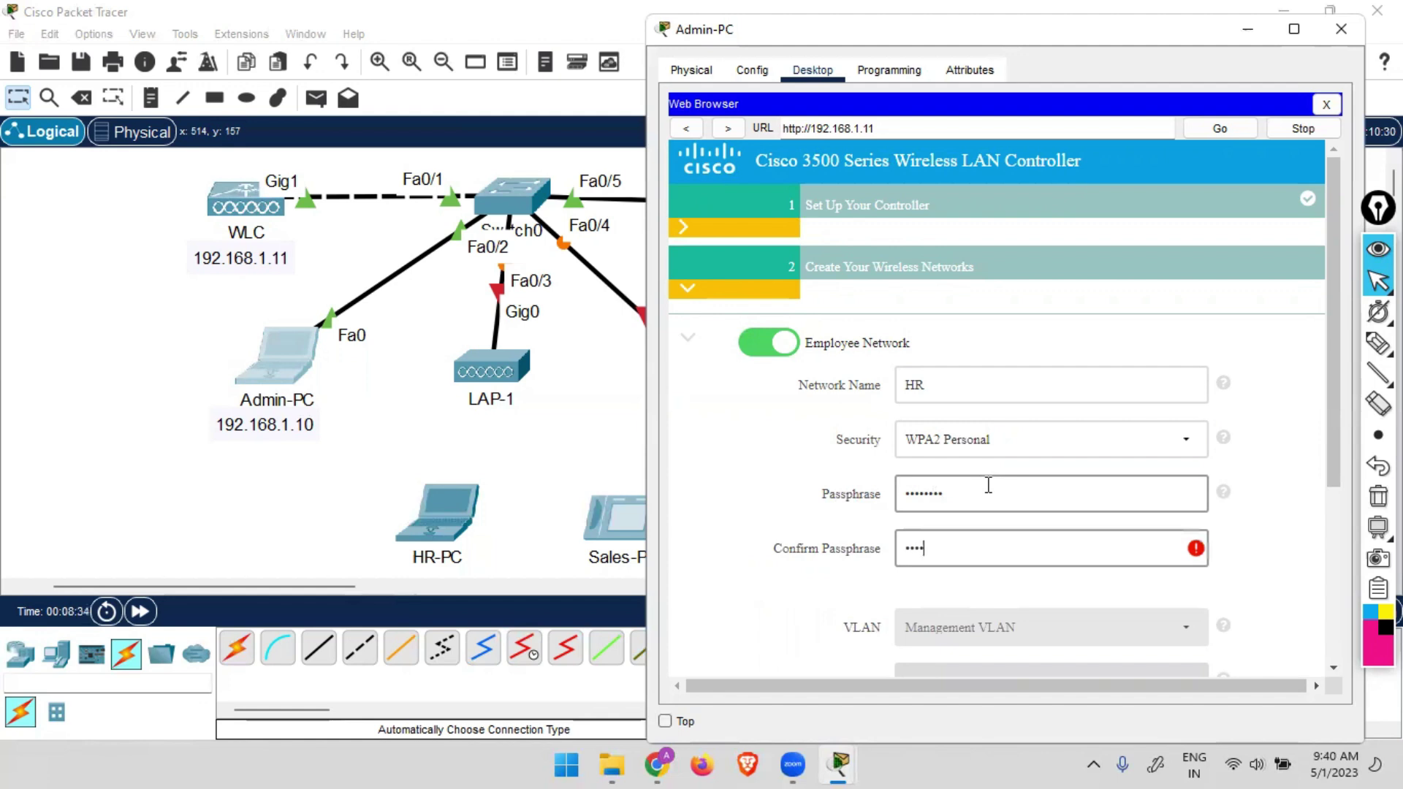
type("isco123")
scroll(988, 485, "down", 3)
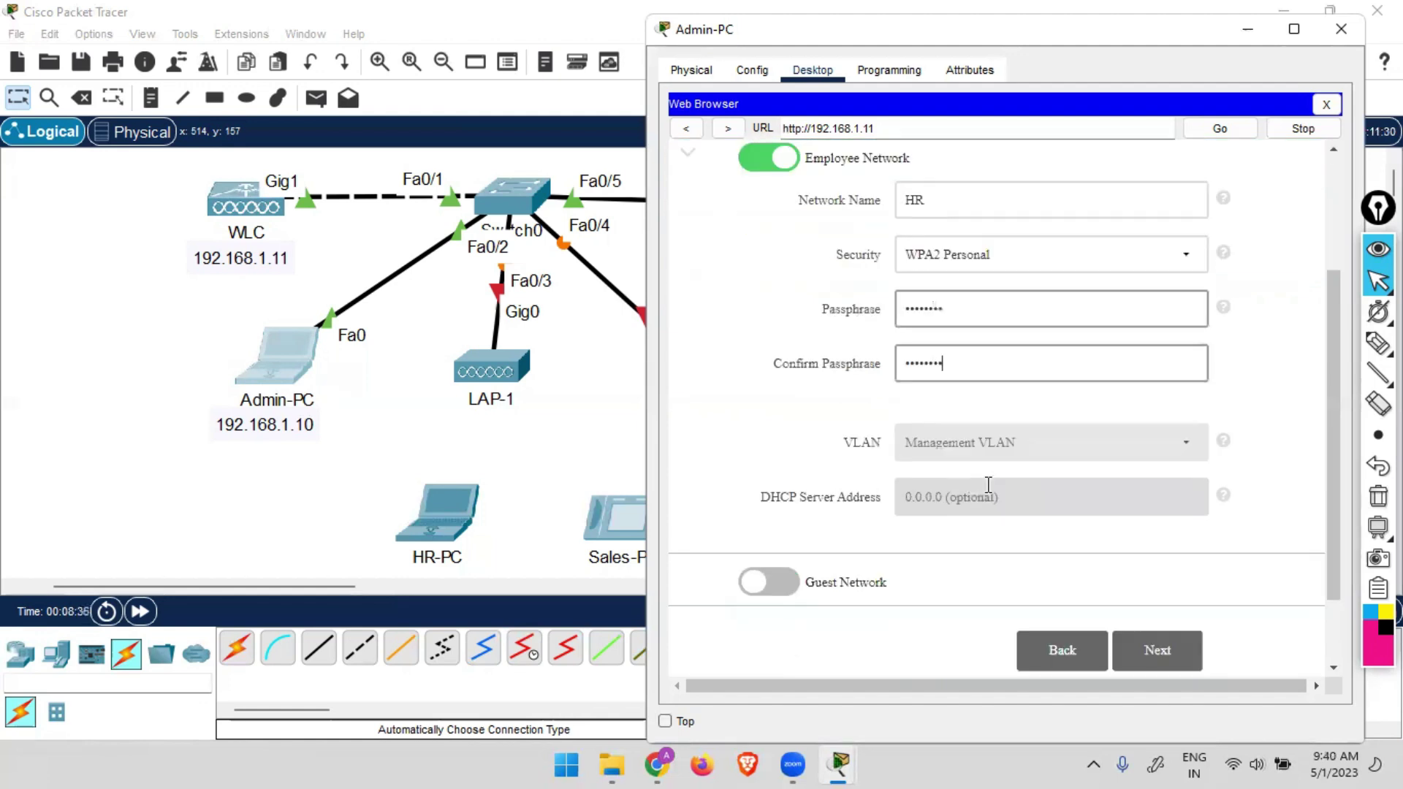
Skip advanced settings, review the summary, and apply it, confirming the controller reboot.
left_click(1169, 652)
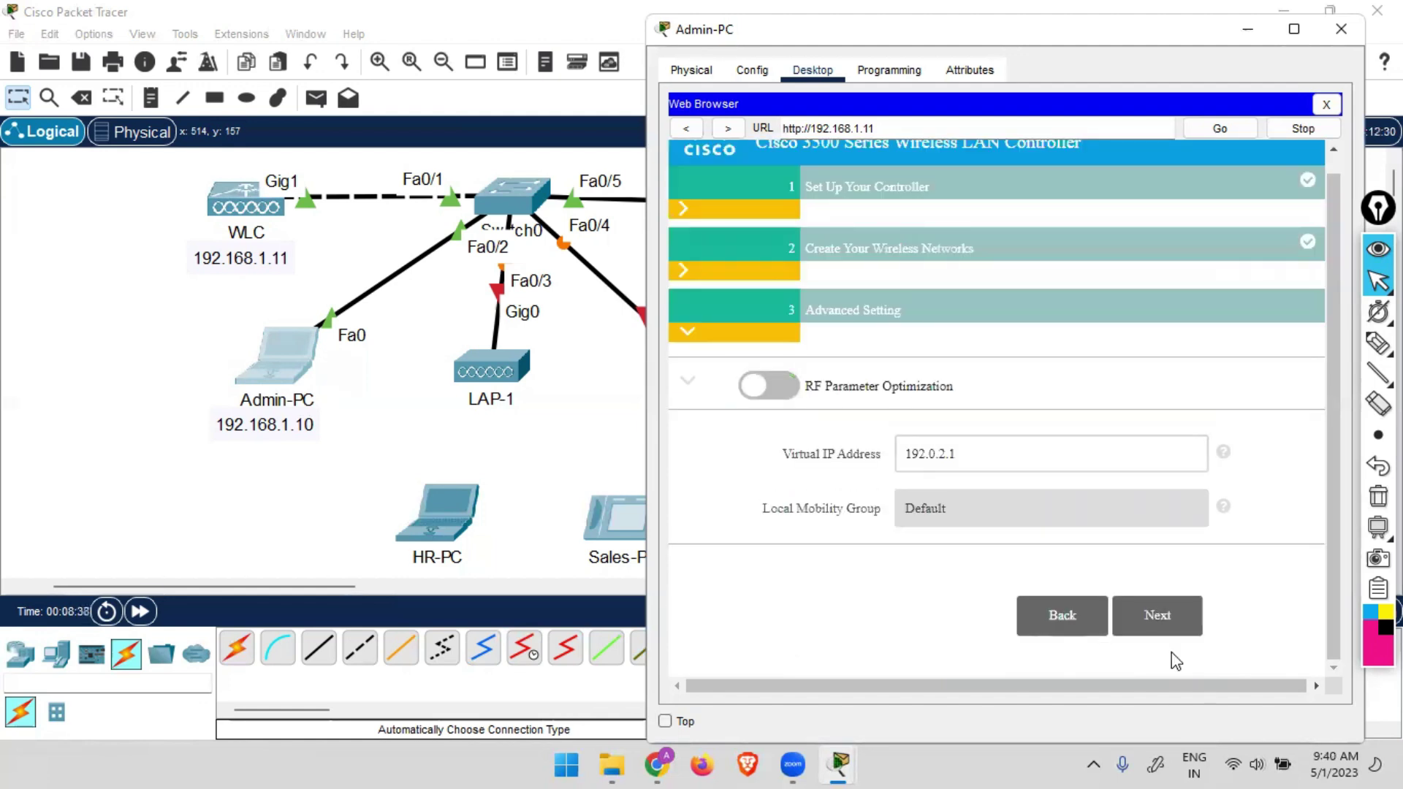
left_click(1155, 617)
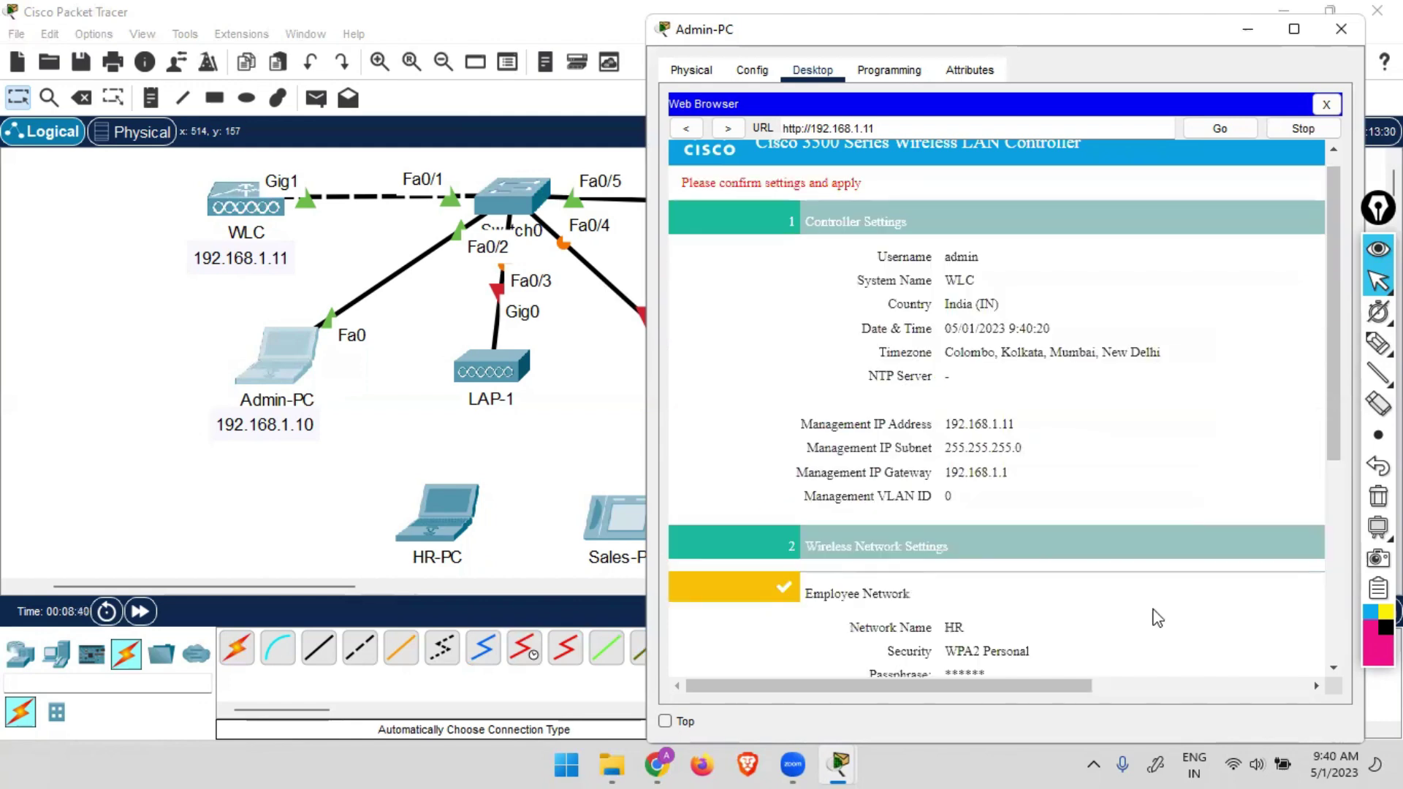
scroll(1002, 526, "down", 5)
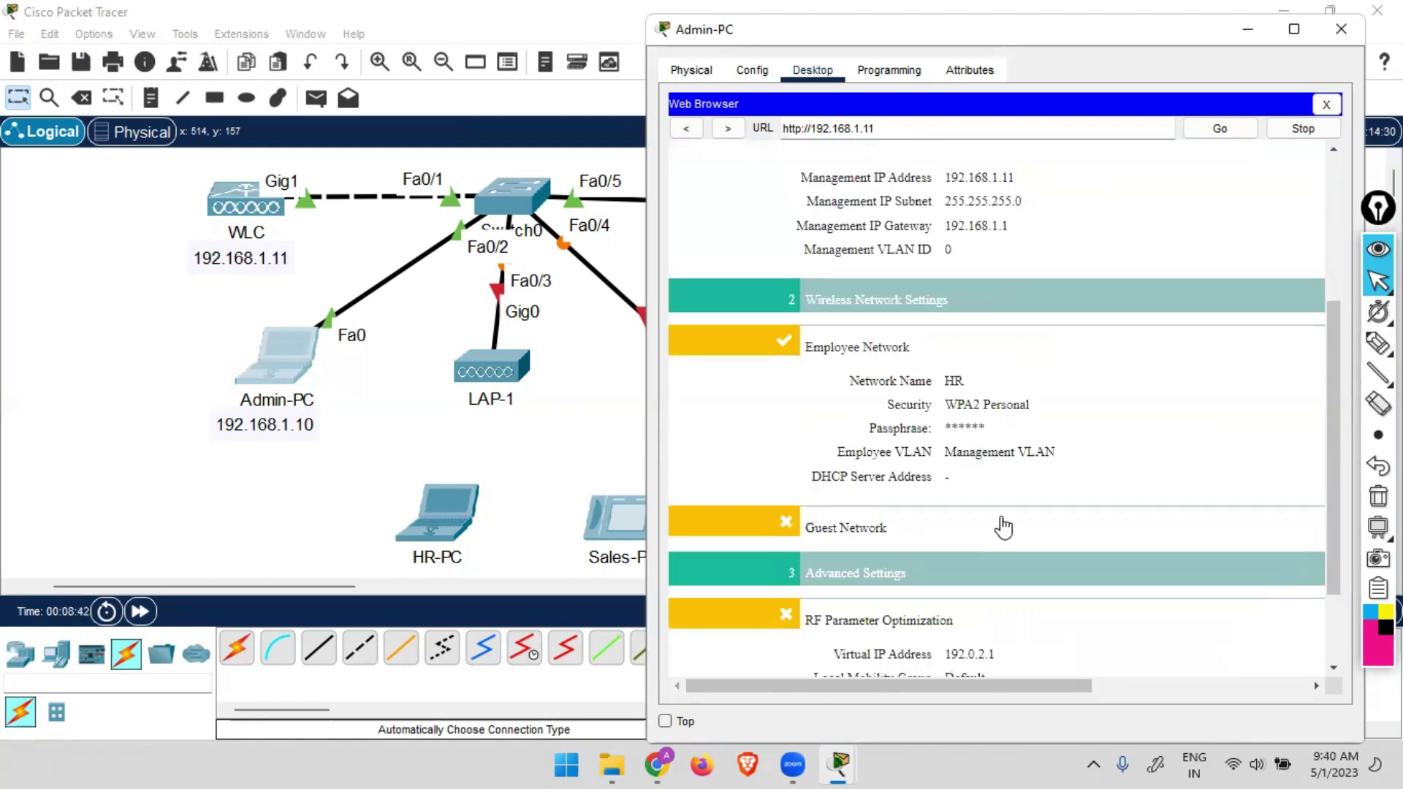
scroll(992, 468, "up", 6)
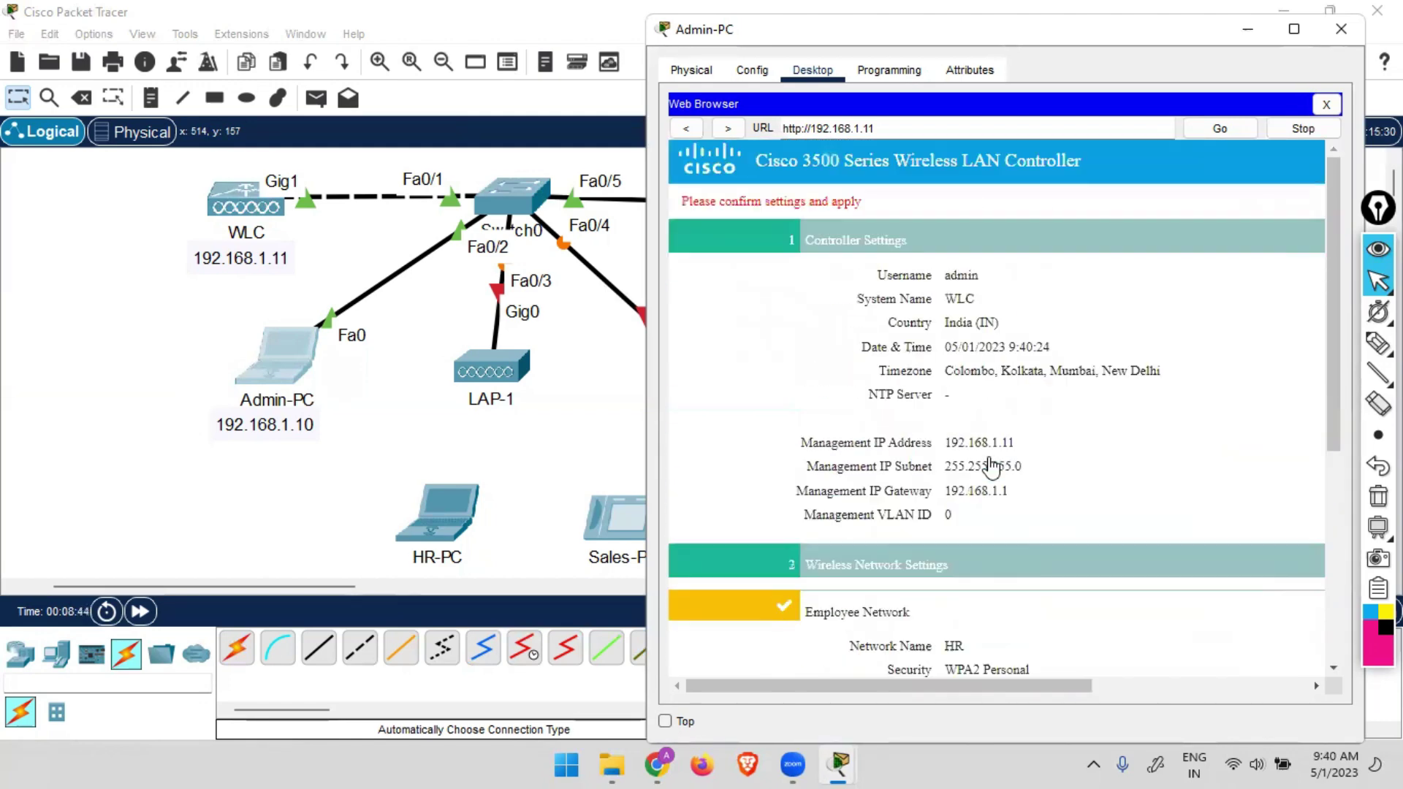
scroll(992, 465, "down", 3)
scroll(992, 465, "down", 2)
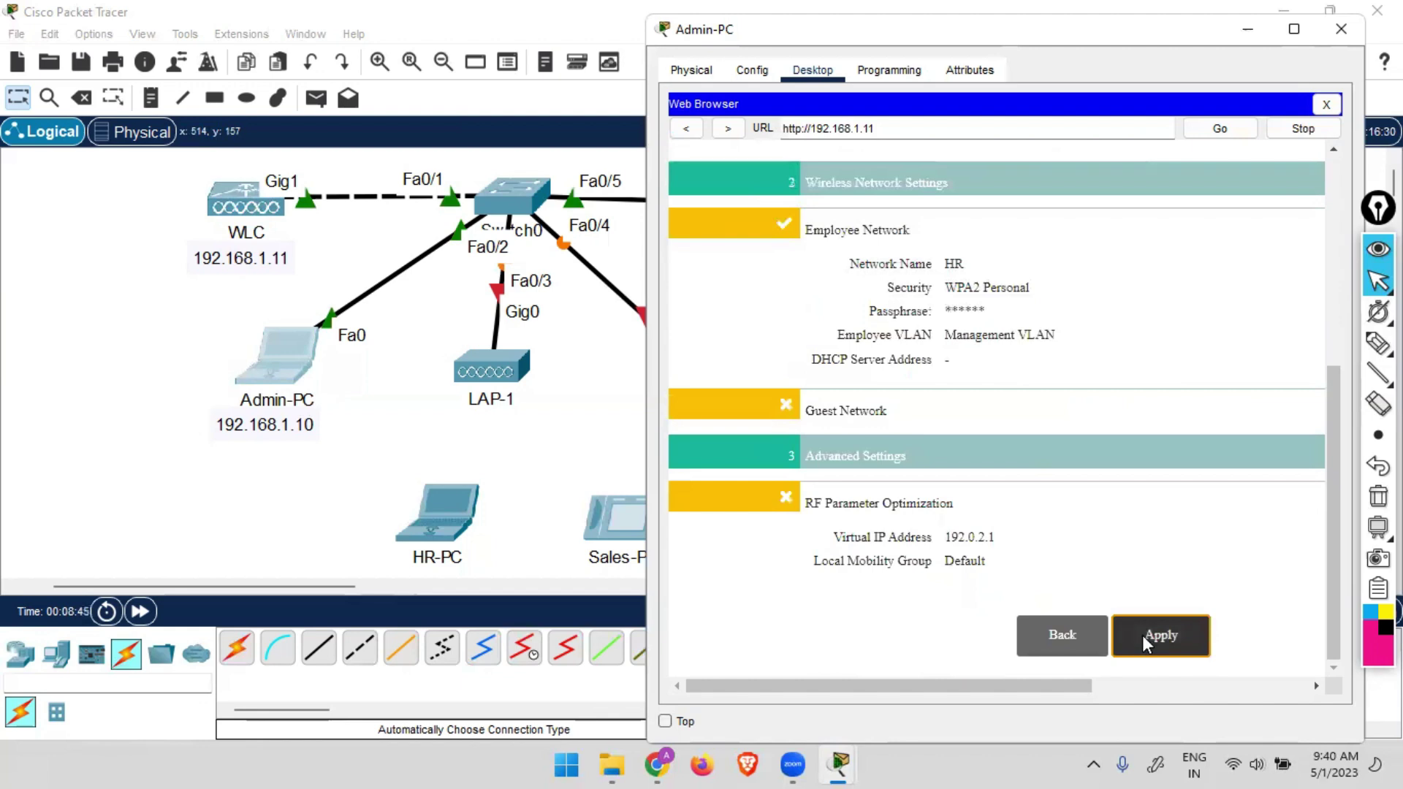
left_click(1143, 634)
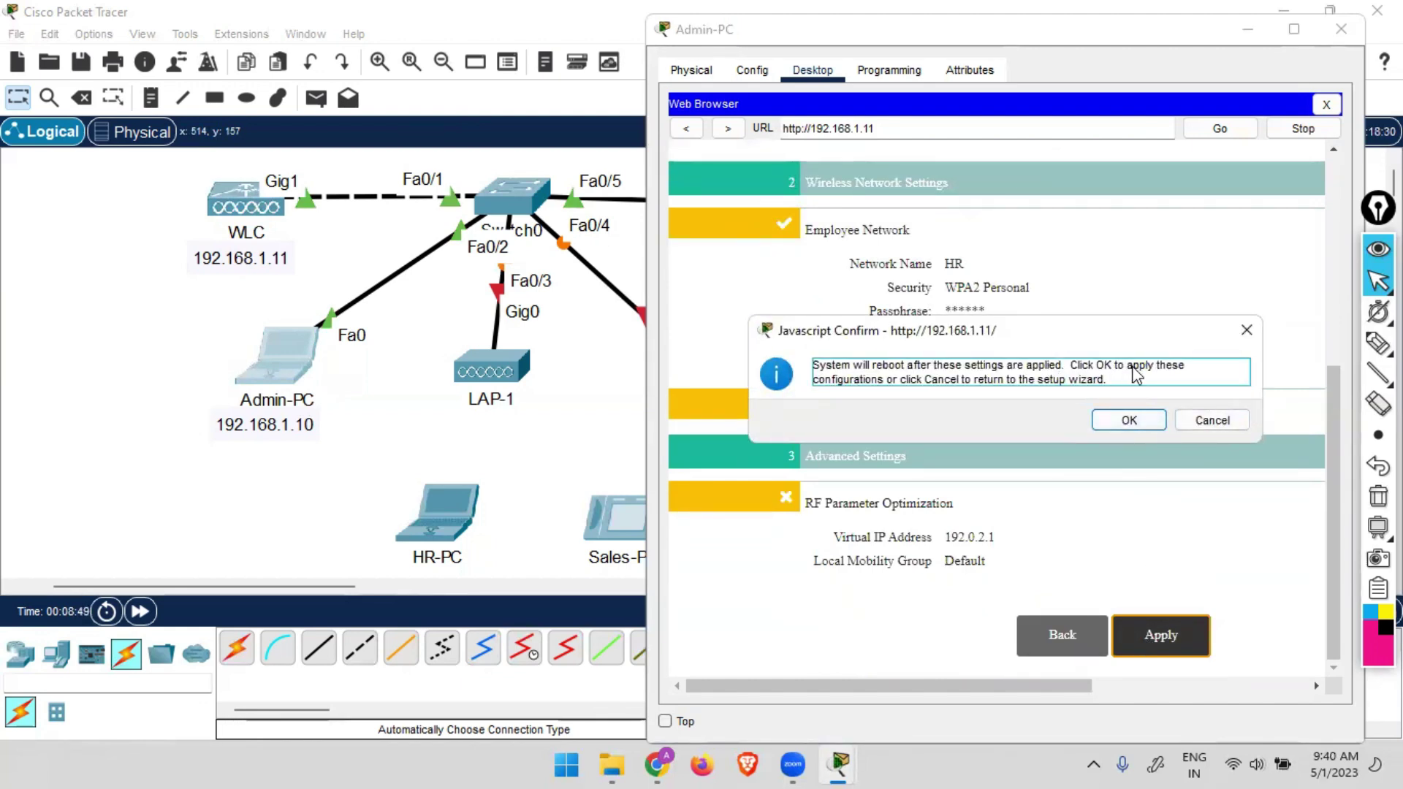
left_click(1126, 421)
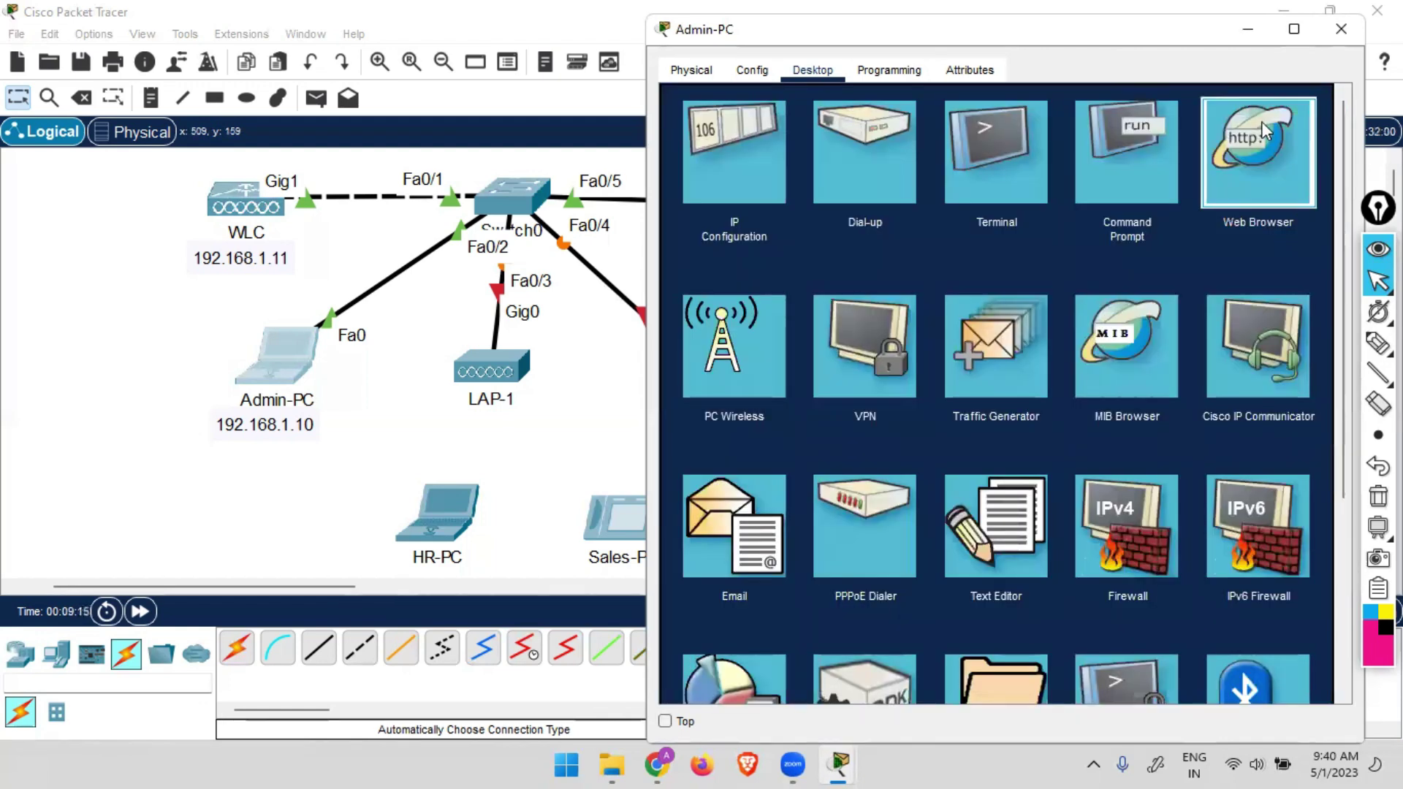
left_click(1262, 121)
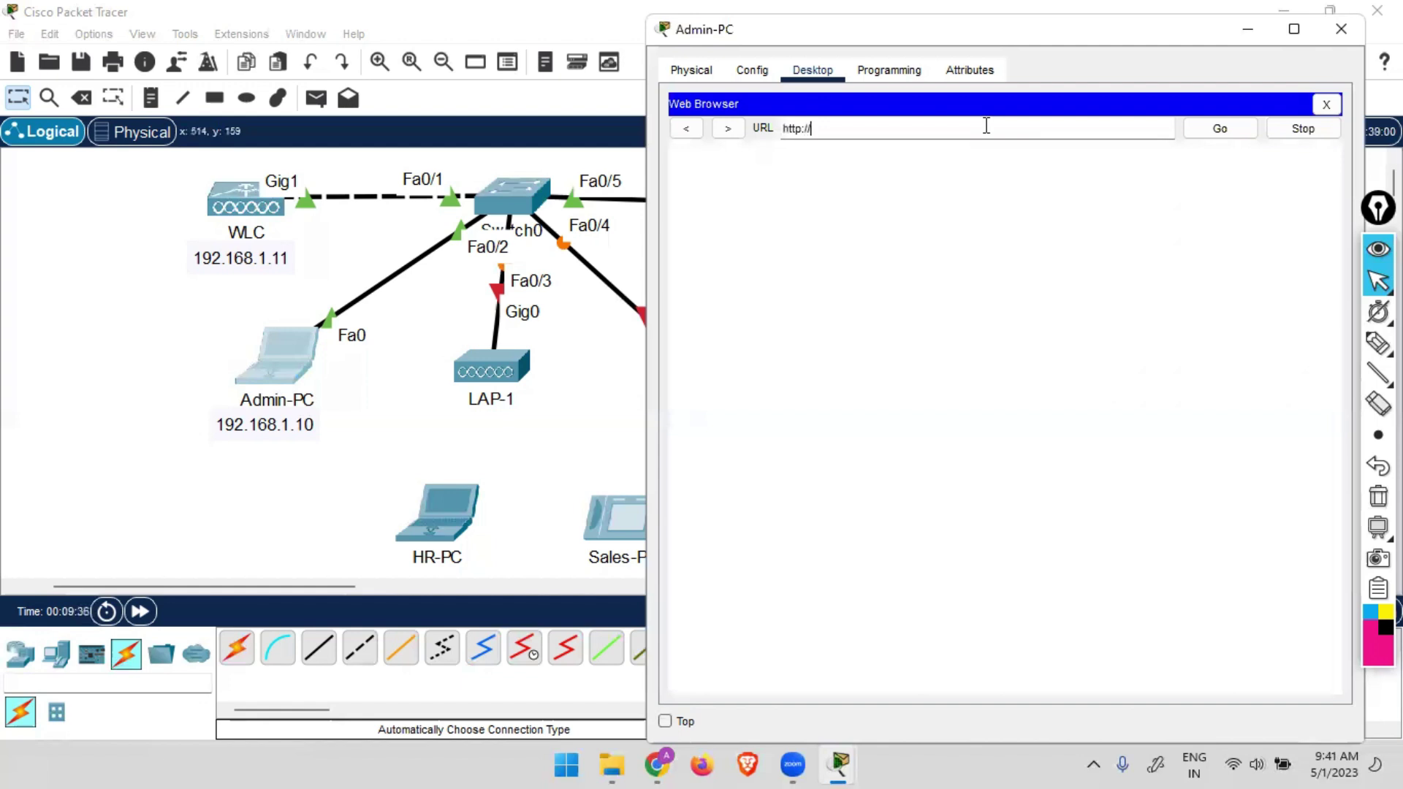
type("92.168.1.11")
key("Return")
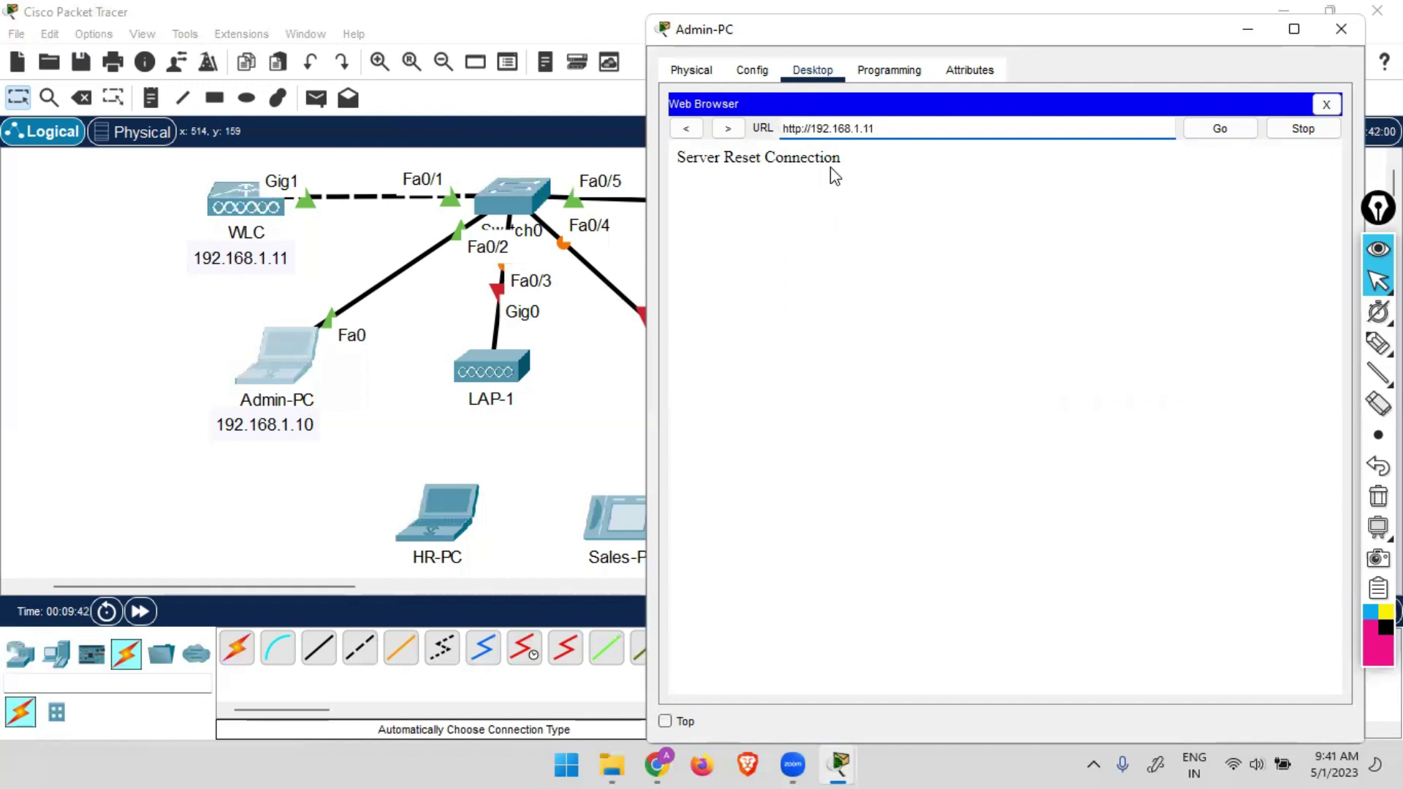
left_click(801, 128)
type("s")
key("Return")
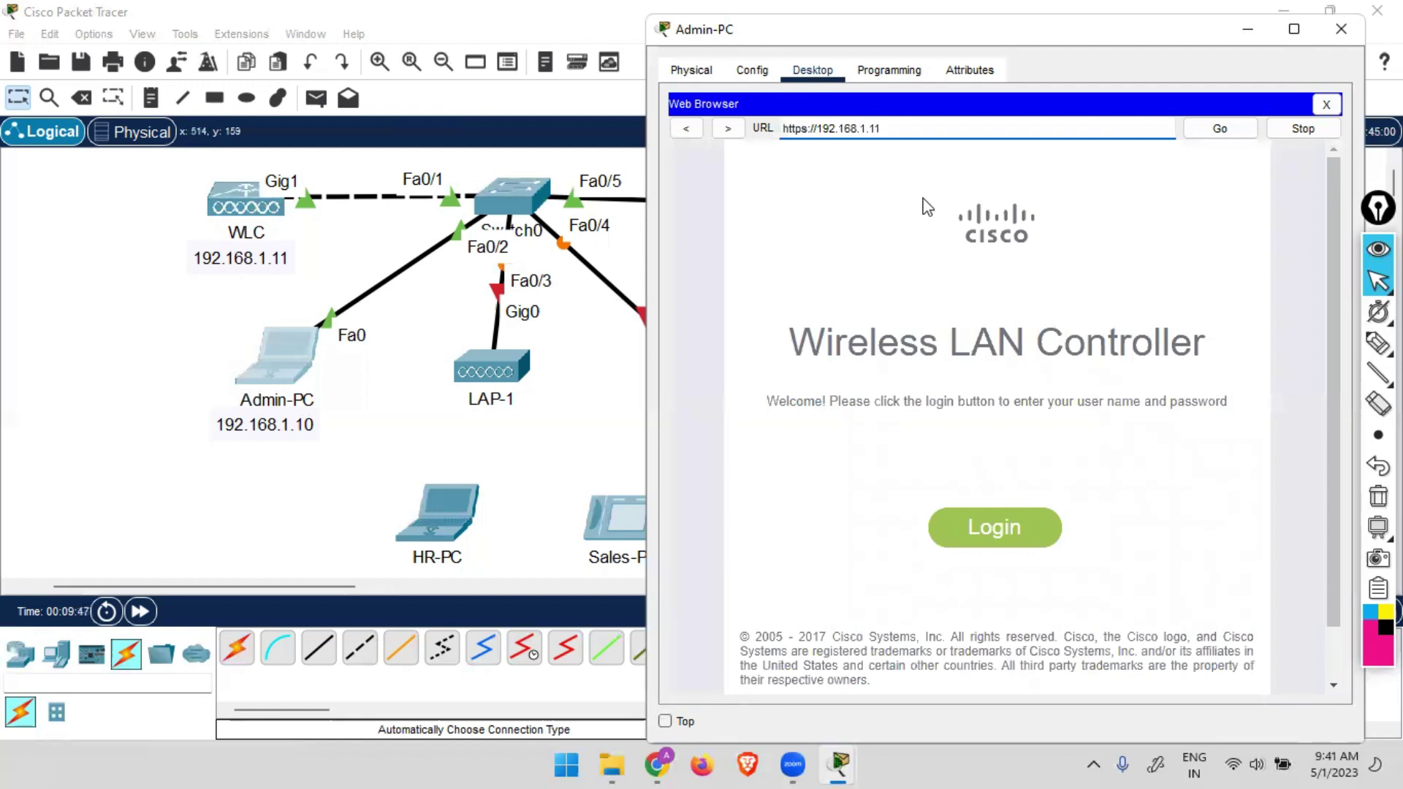
Log in to the controller as admin with its password.
left_click(1009, 545)
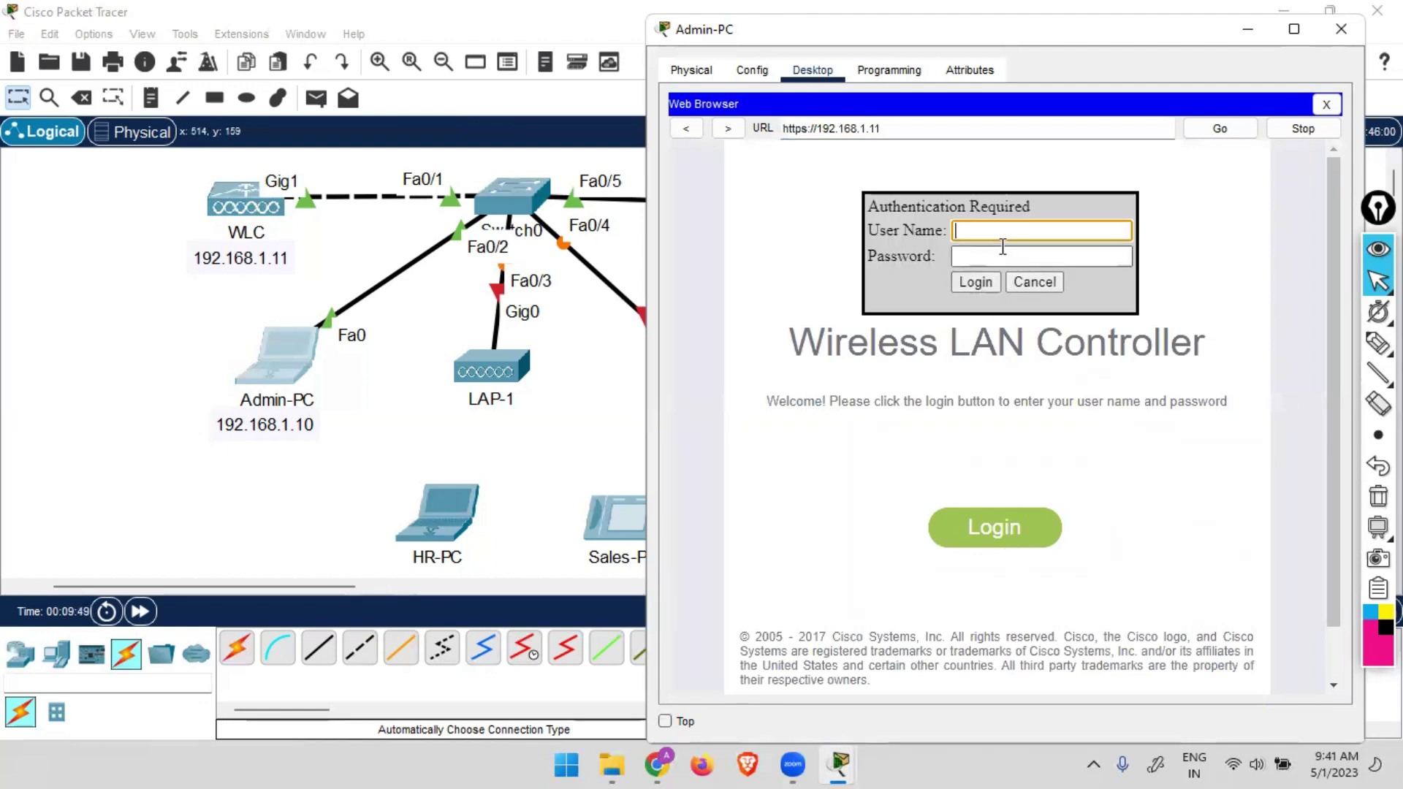
type("admin")
key("Tab")
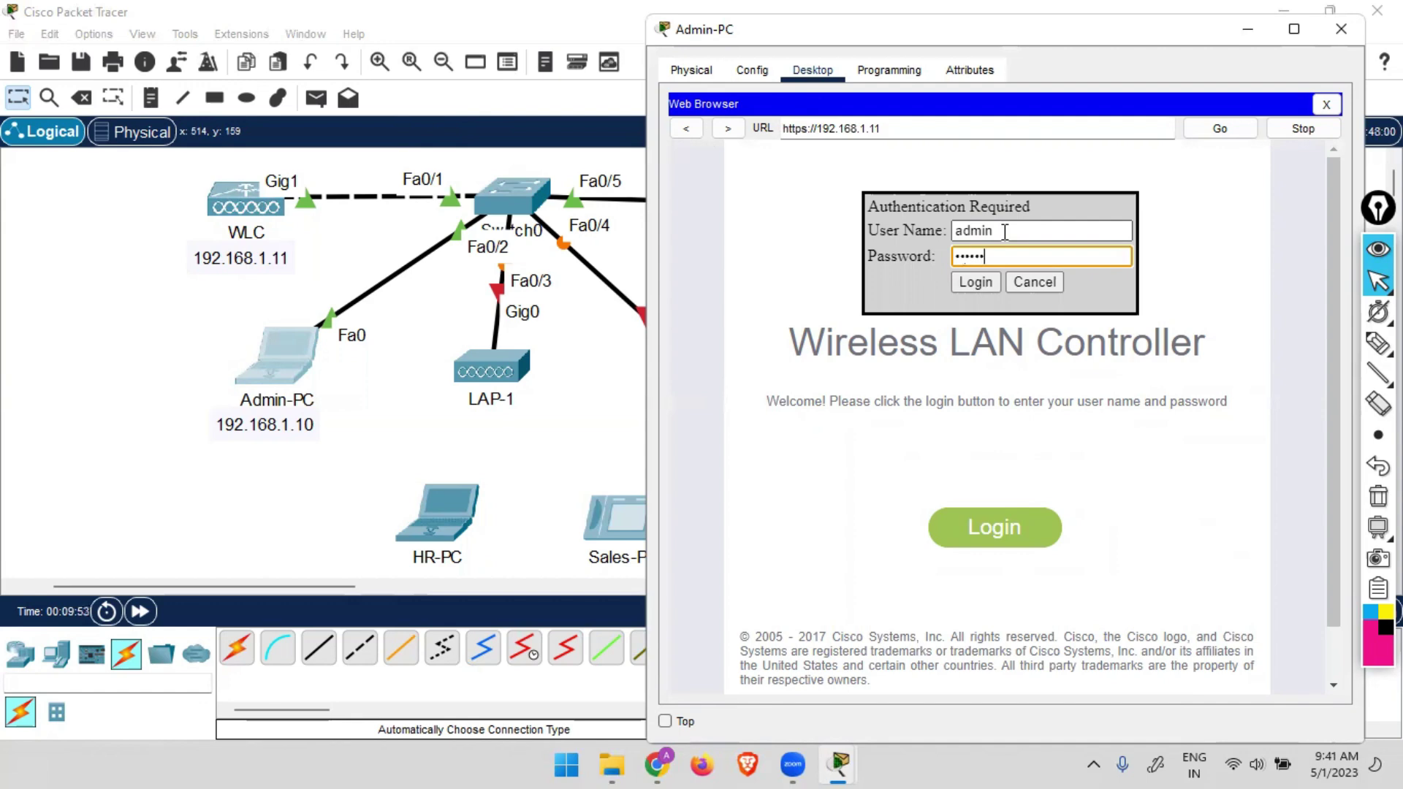
key("Return")
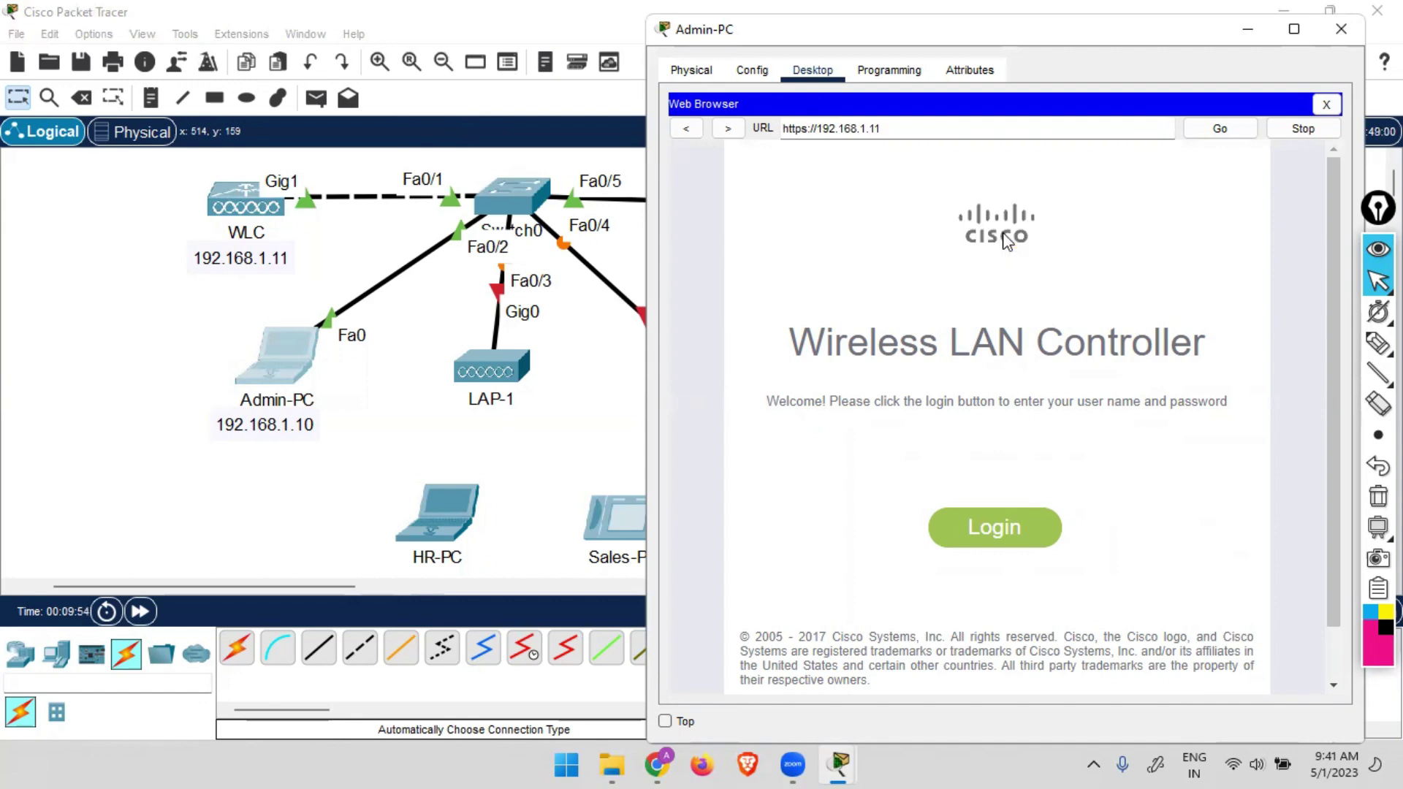
Maximize Admin-PC's window and open the controller's WLANs page listing the HR WLAN.
left_click(1295, 30)
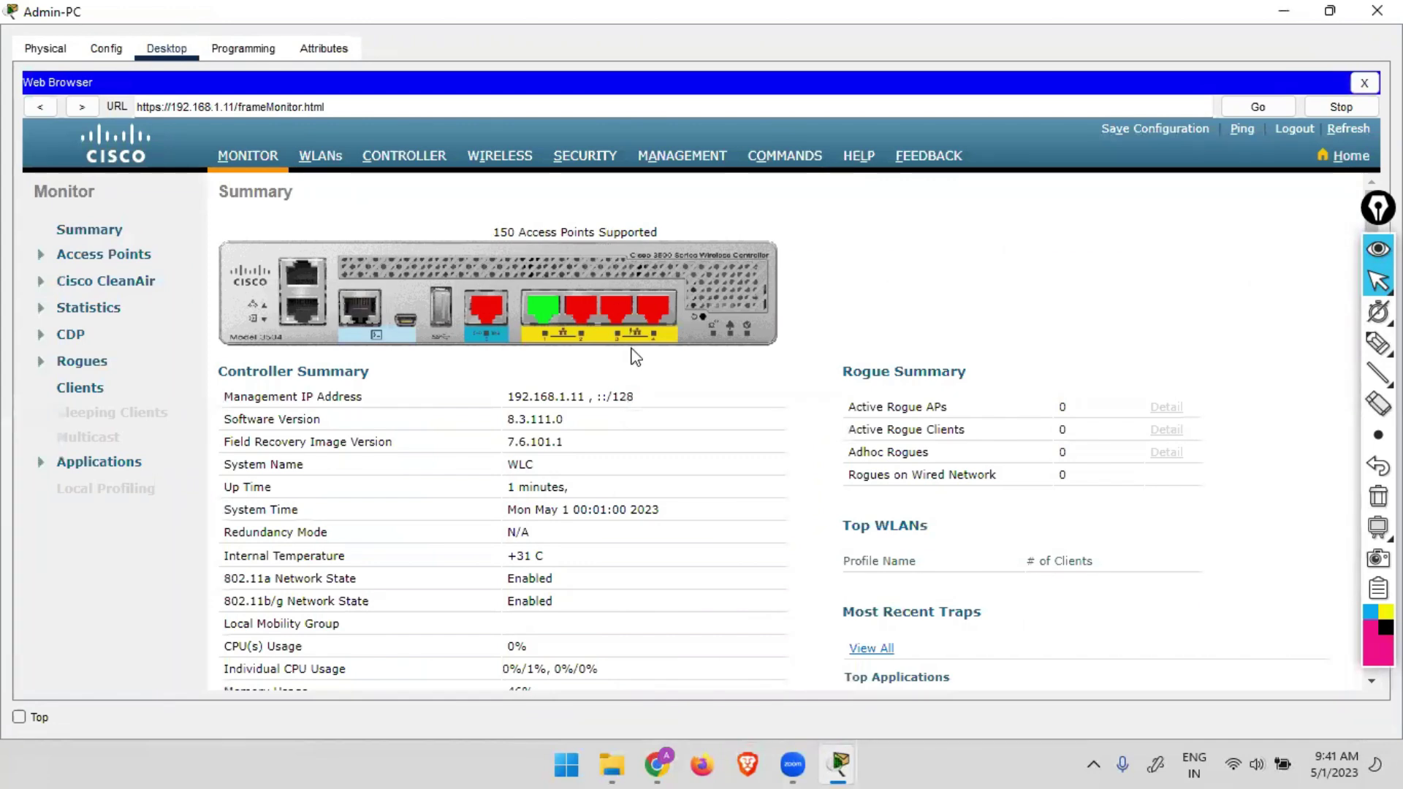
scroll(628, 362, "down", 3)
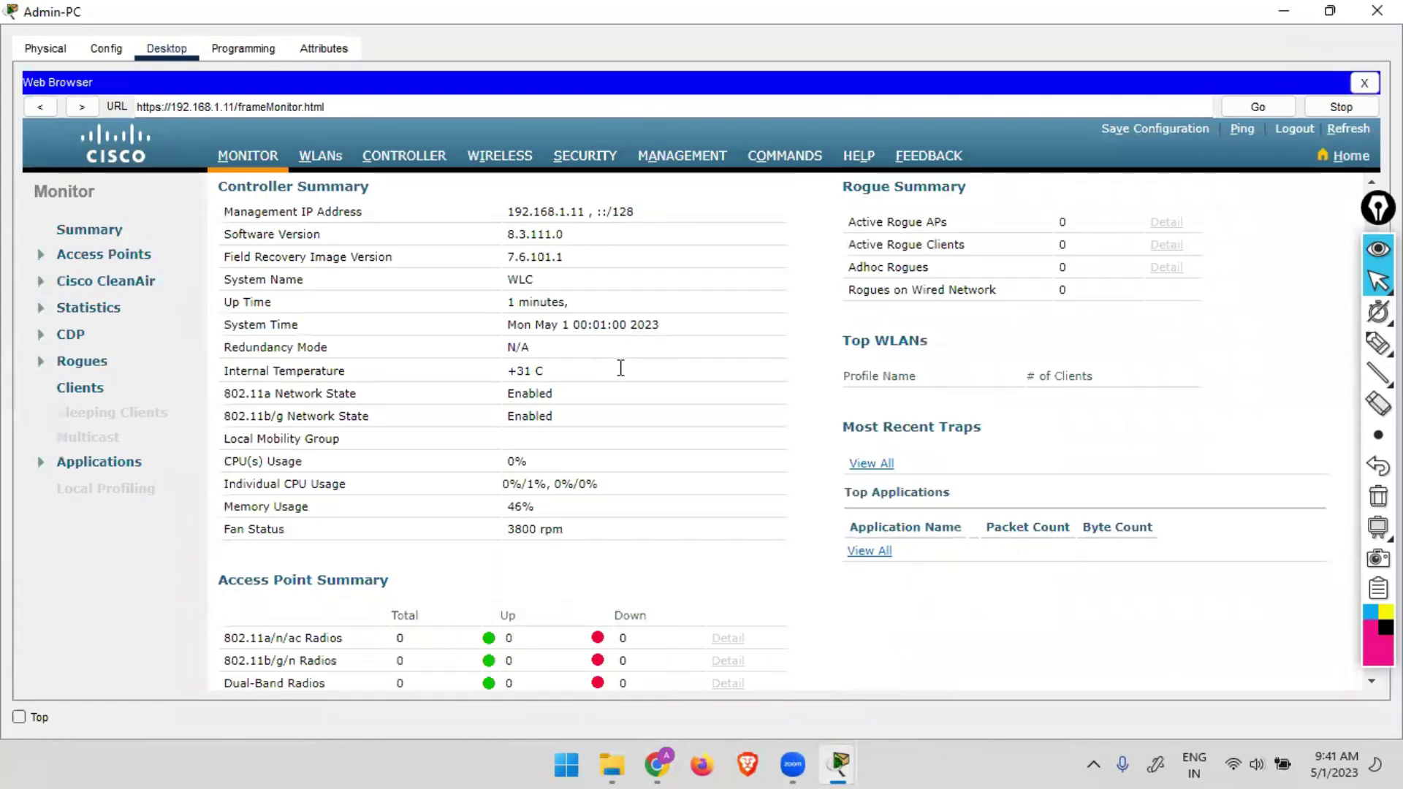
scroll(621, 369, "up", 3)
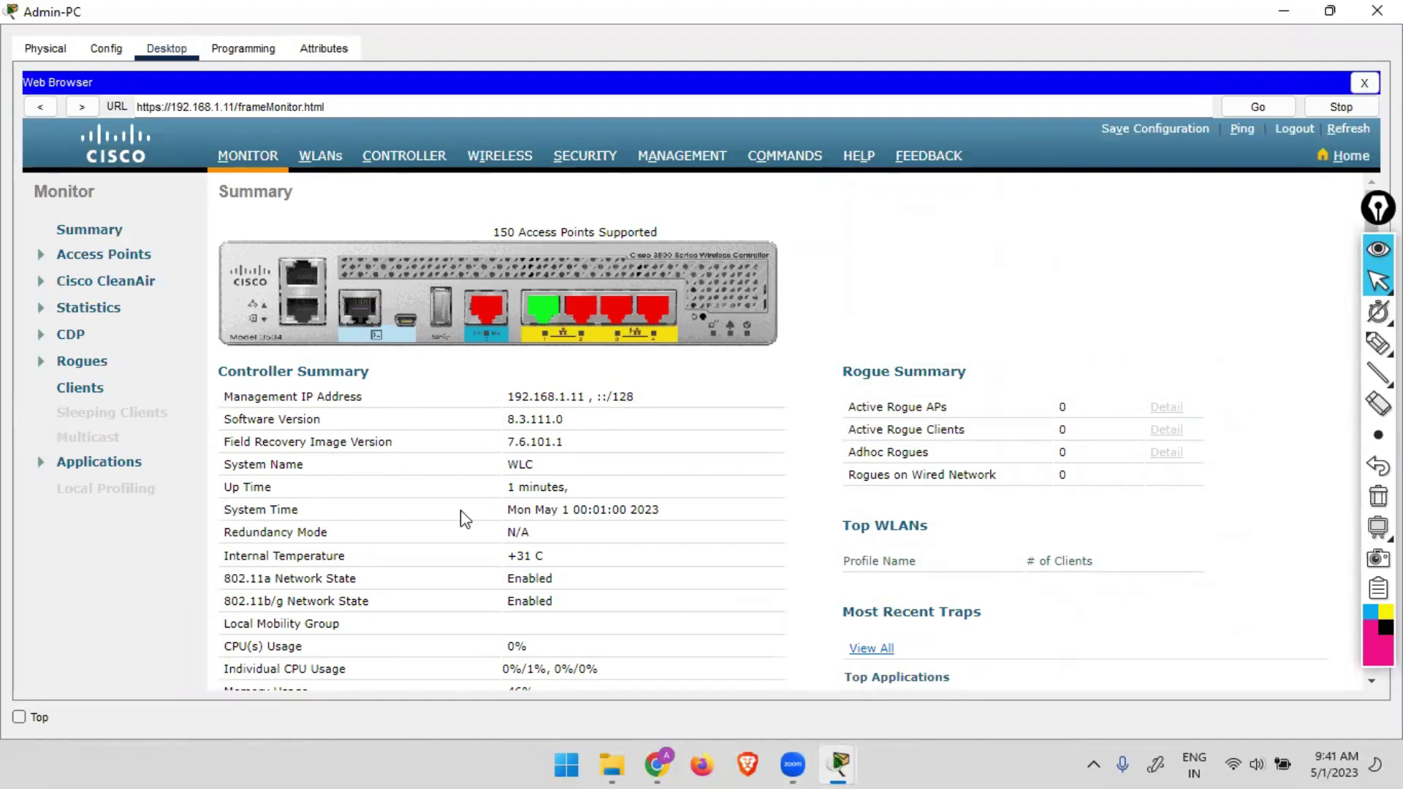
scroll(534, 529, "down", 3)
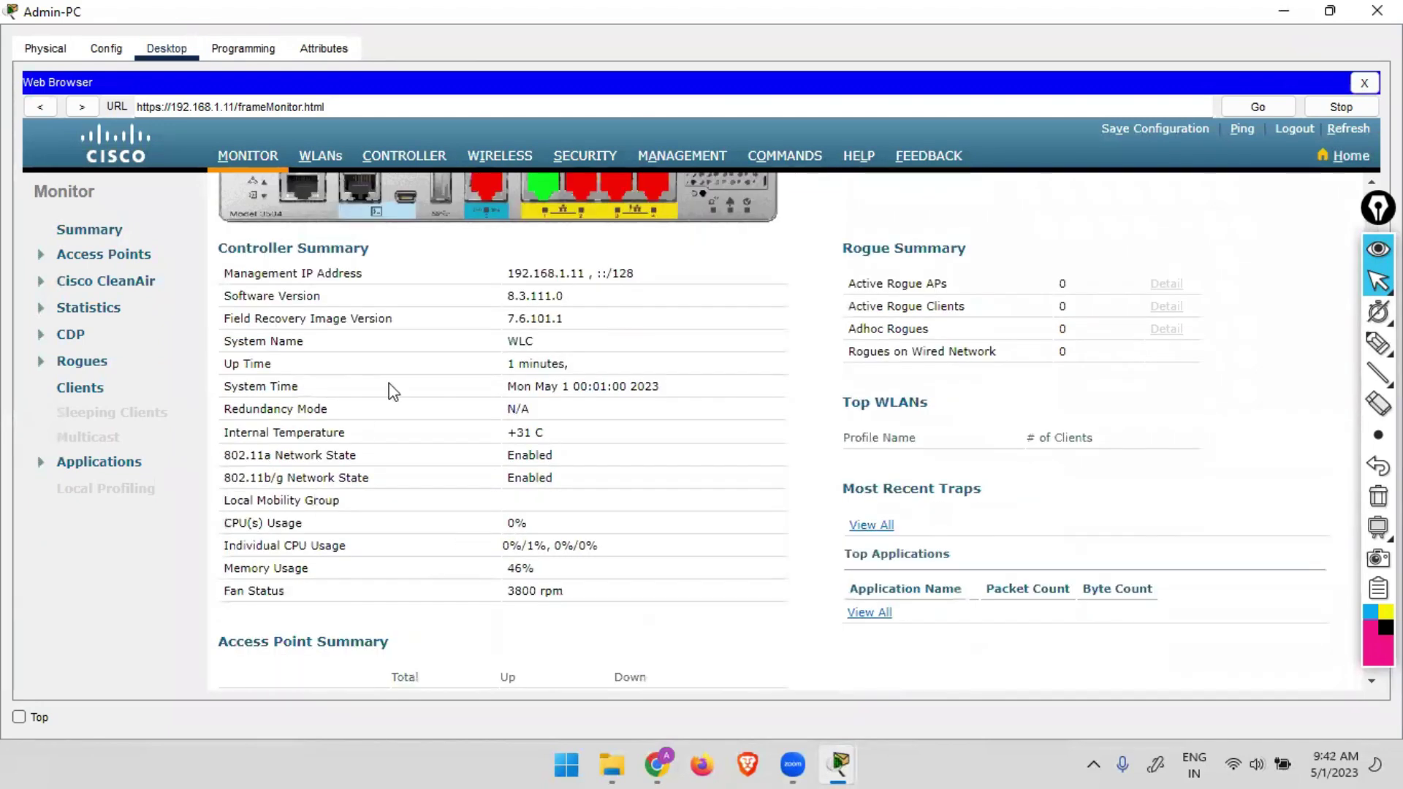
scroll(474, 526, "down", 3)
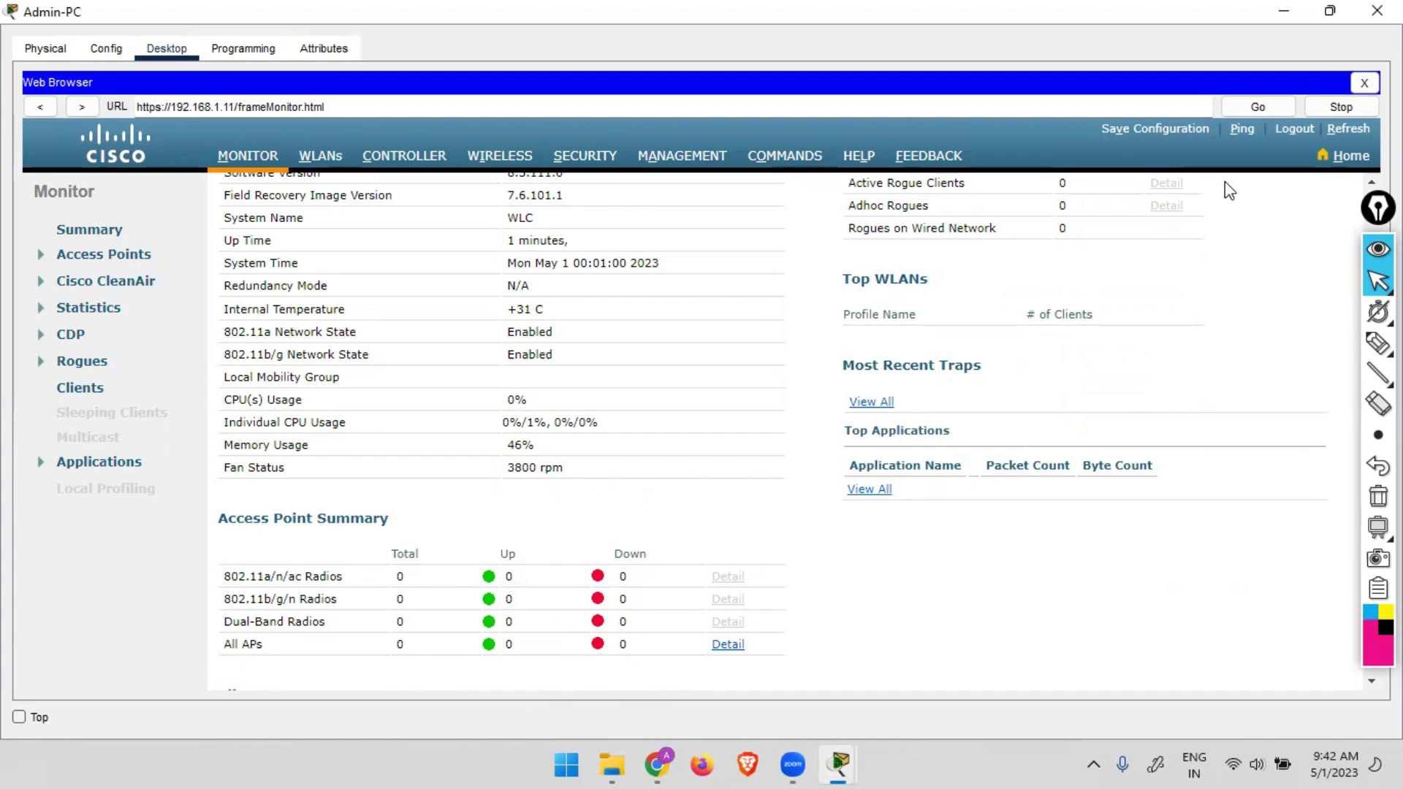
left_click(1284, 11)
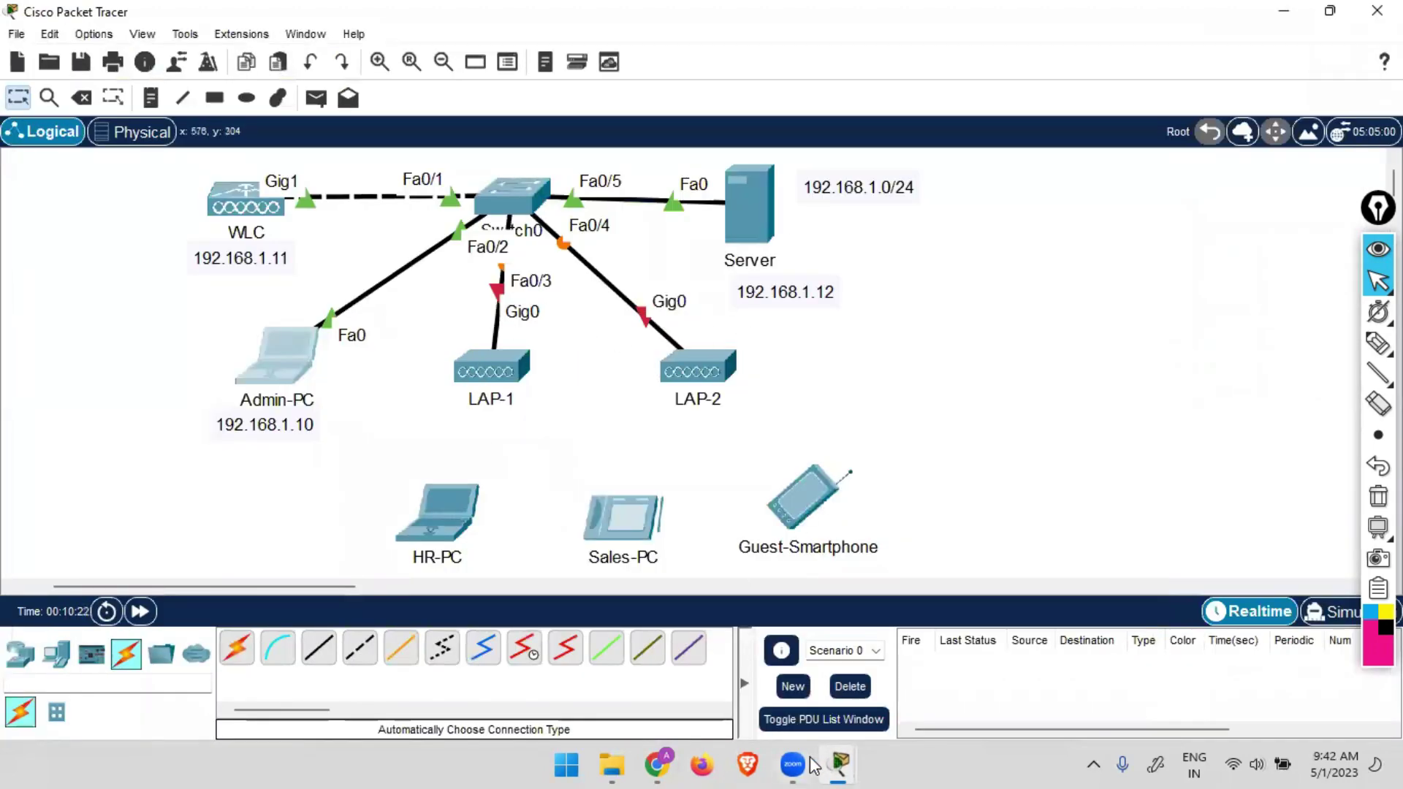
left_click(839, 765)
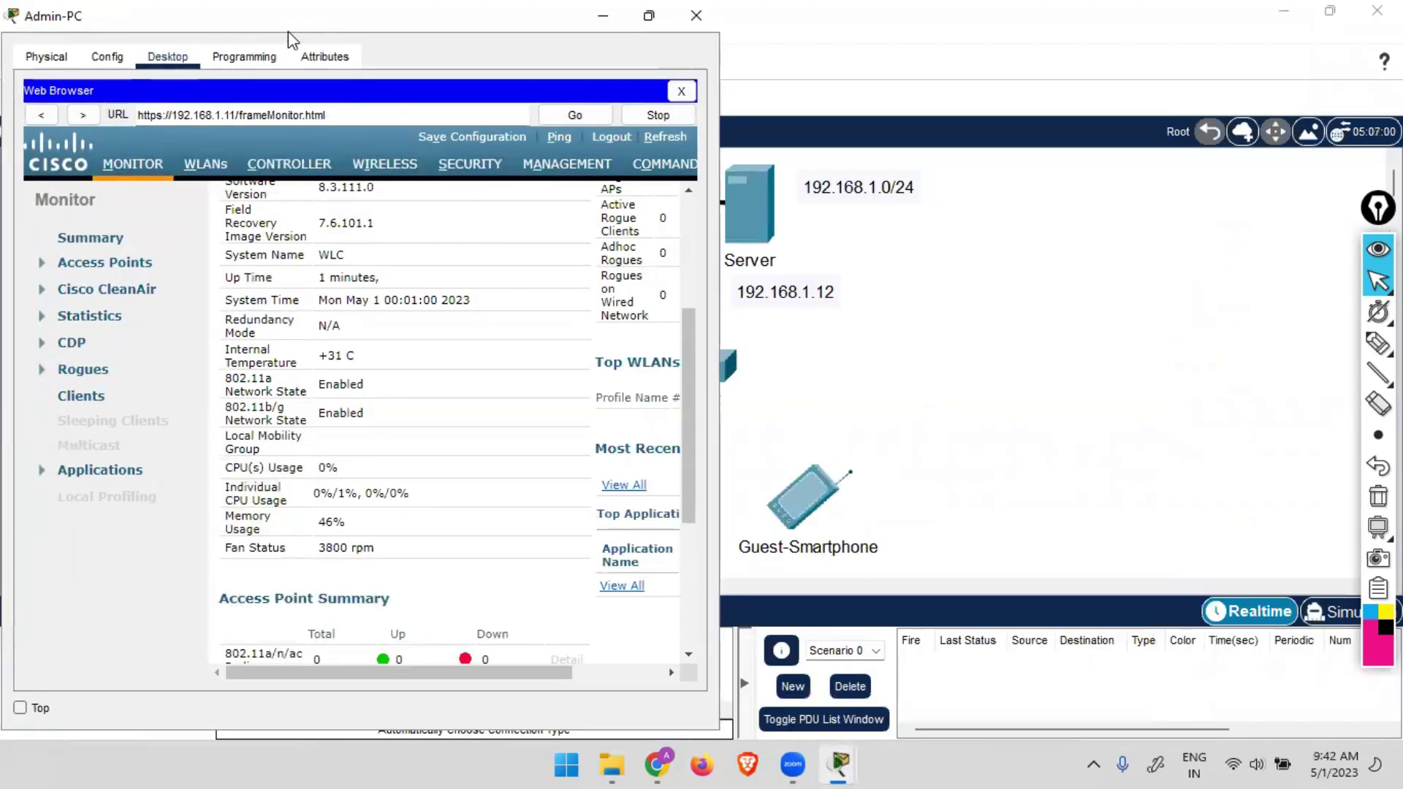
left_click_drag(288, 31, 310, 128)
left_click(681, 117)
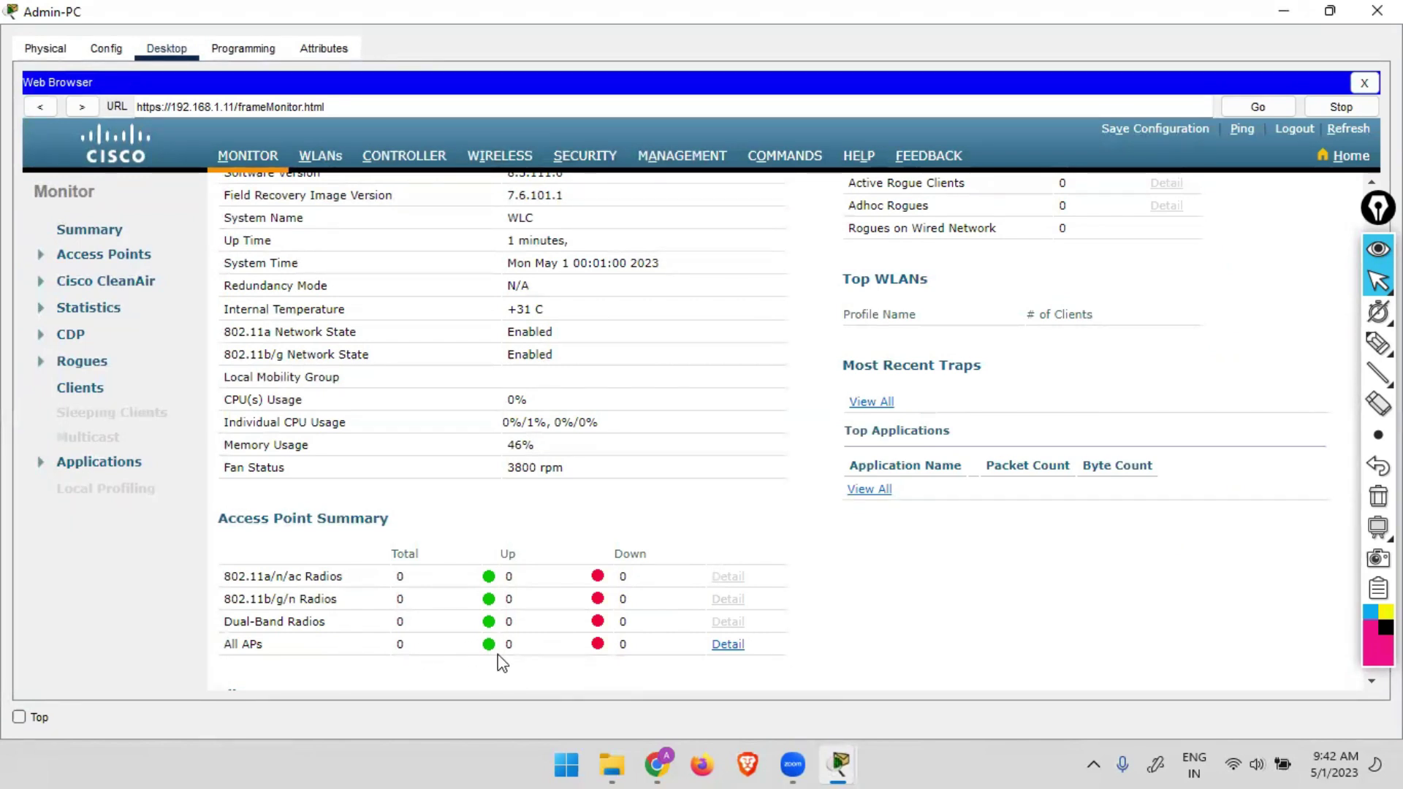
scroll(502, 664, "up", 5)
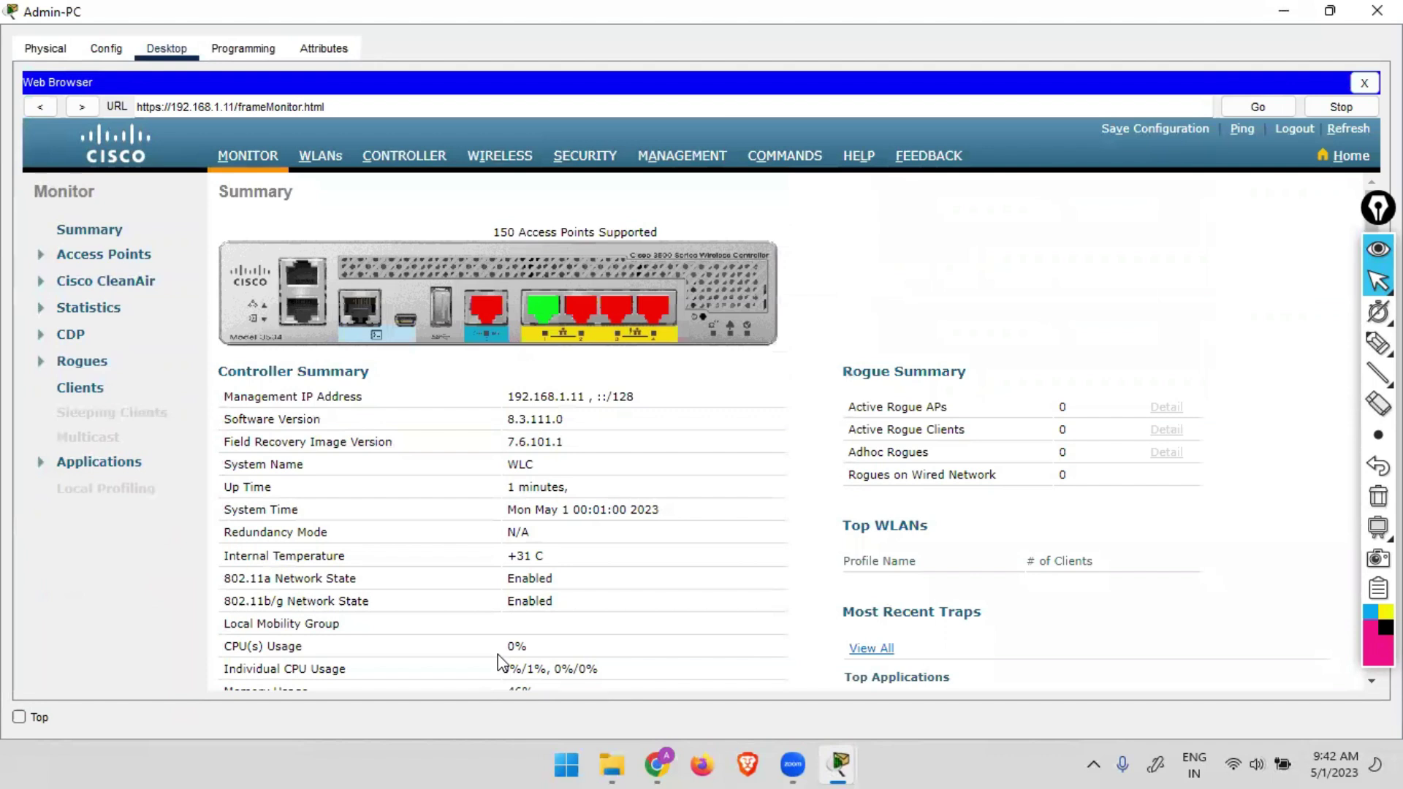
left_click(323, 159)
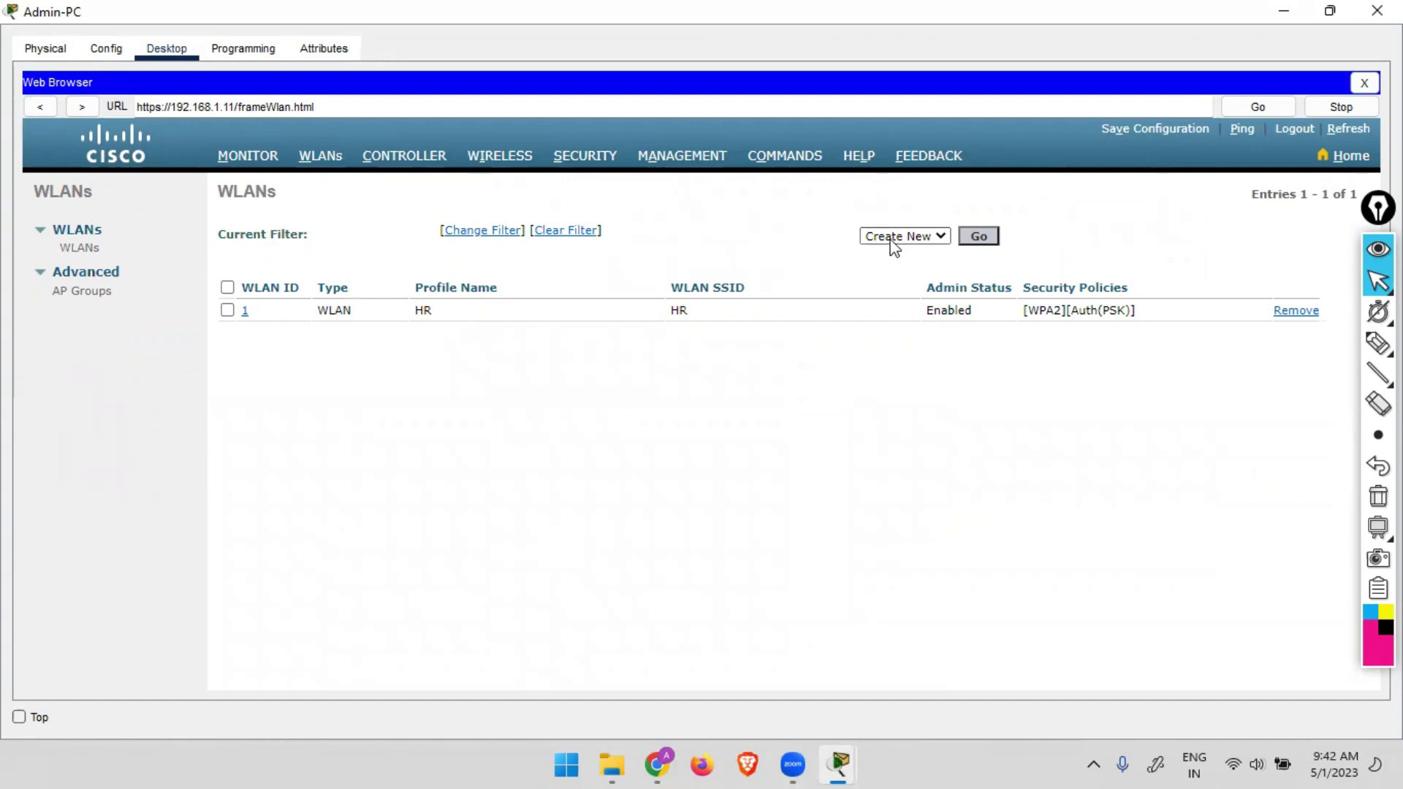
Create and apply a new WLAN with profile name SALES and SSID SALES.
left_click(990, 243)
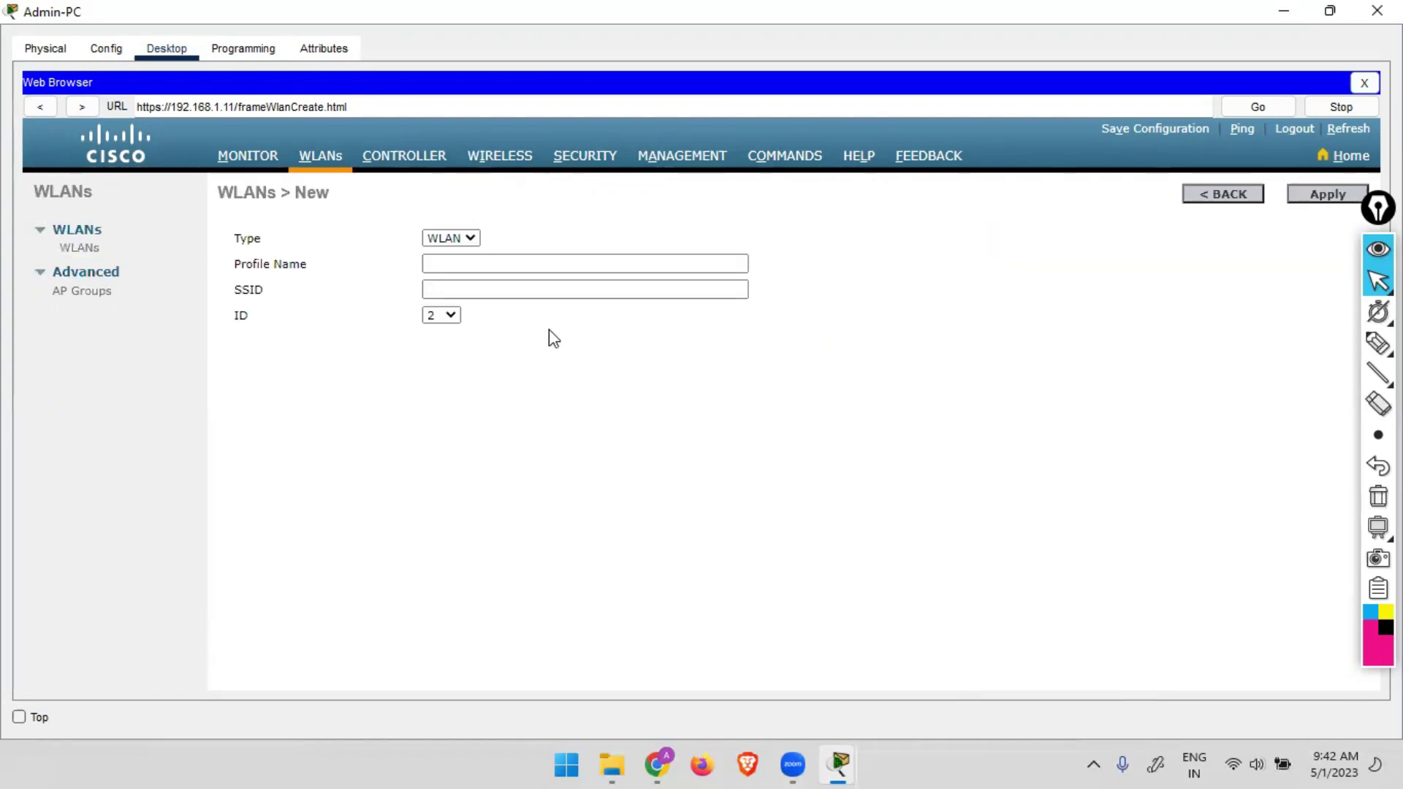
left_click(526, 255)
type("SALES")
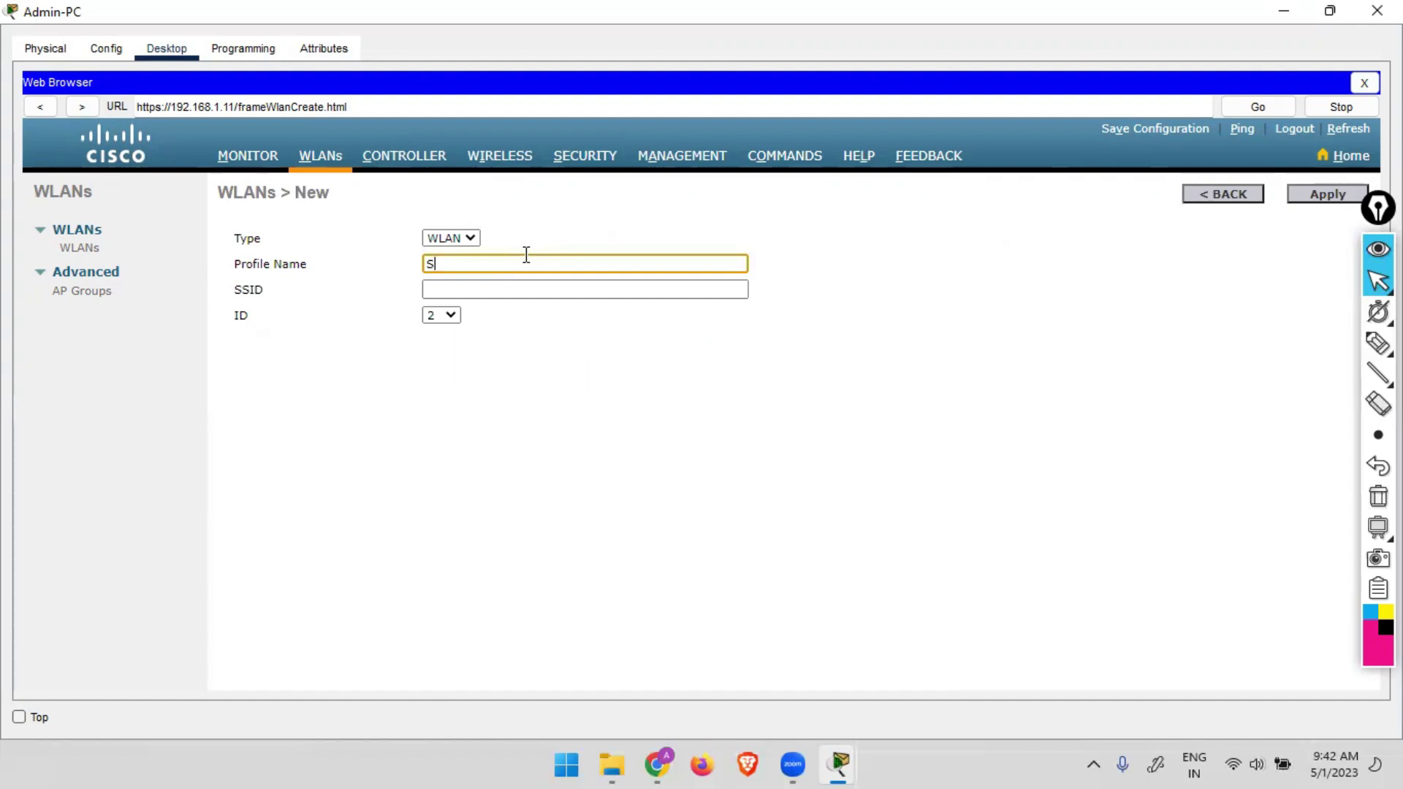
key("Tab")
type("SALES")
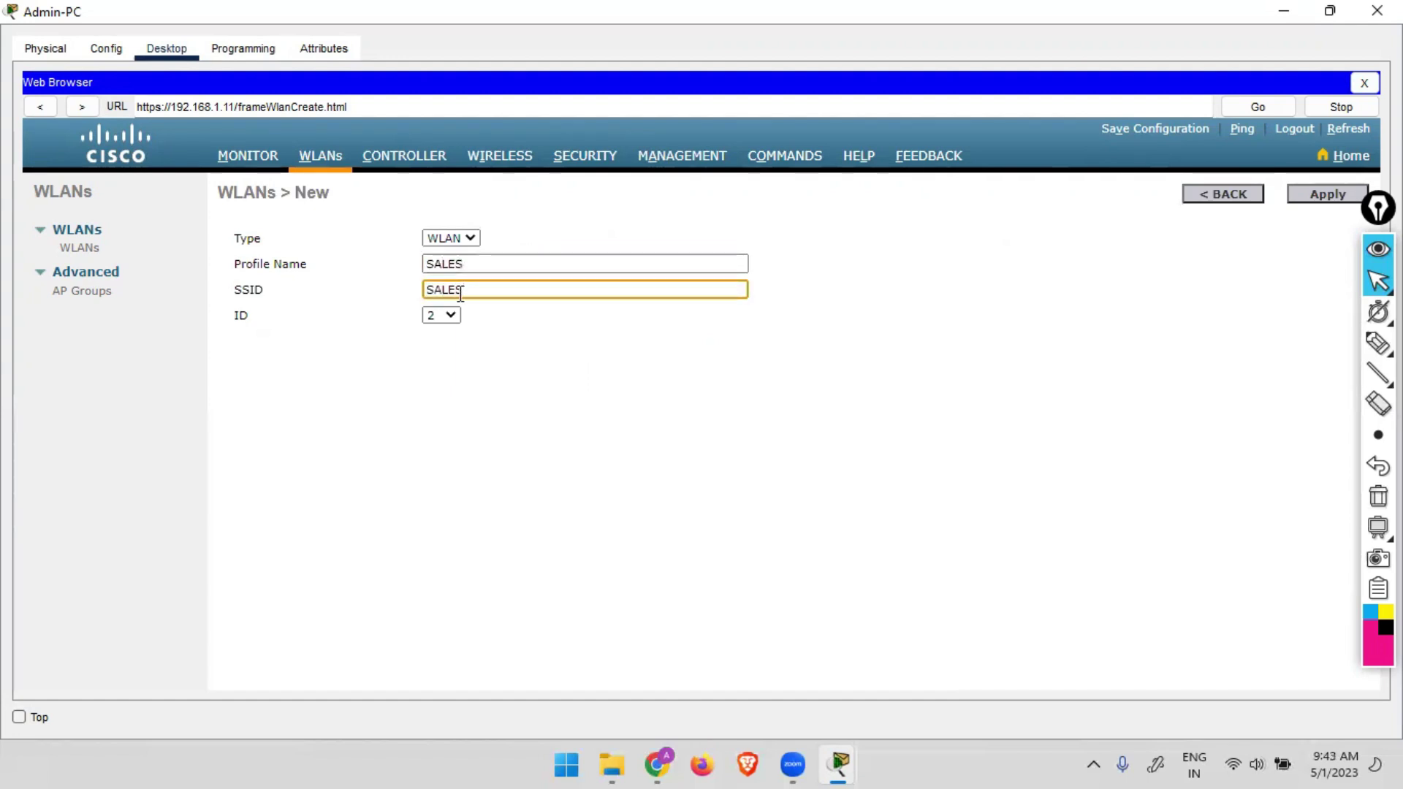
left_click(1319, 196)
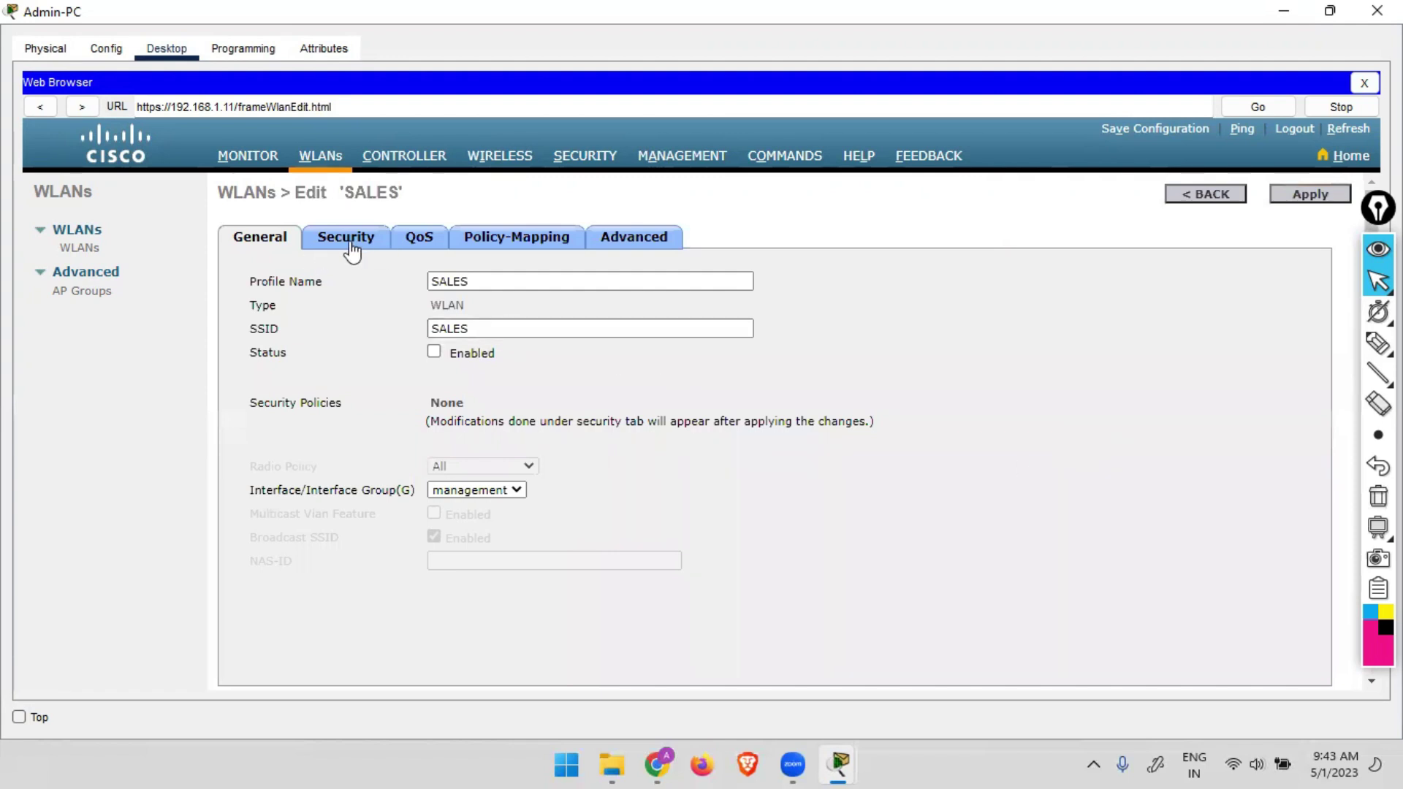
Look over the SALES WLAN's QoS and Layer 3 security options, dismissing the unsupported-feature alert.
left_click(418, 236)
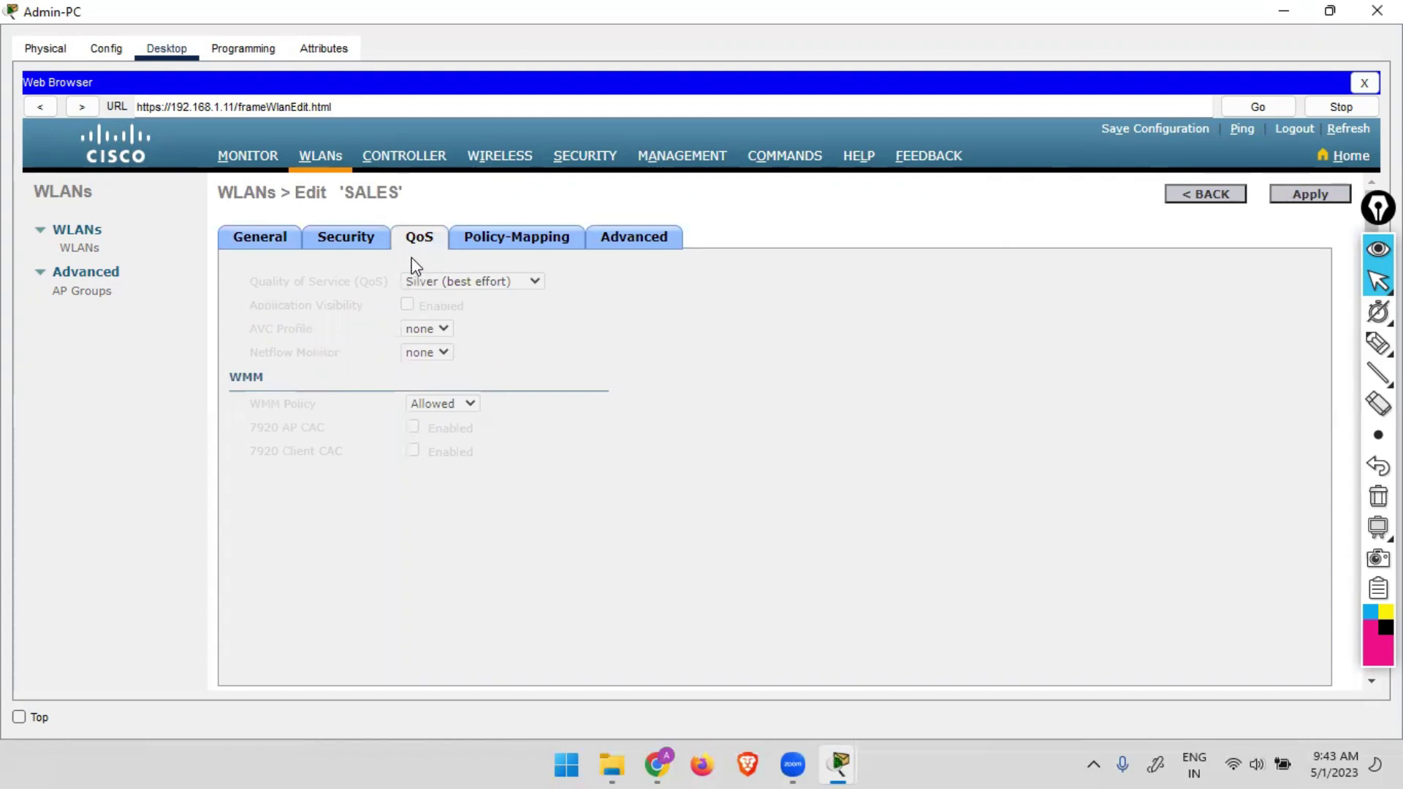
left_click(361, 238)
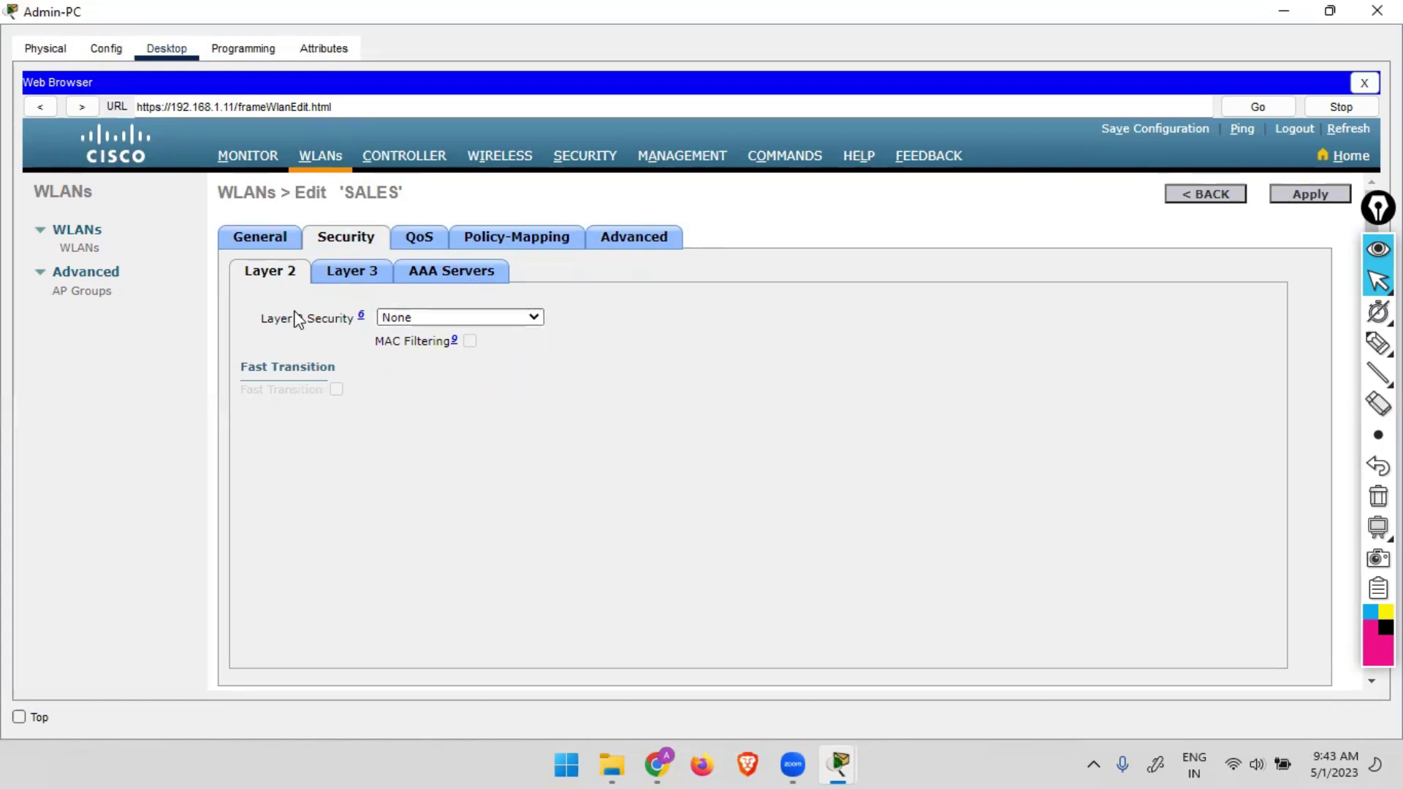
left_click(350, 274)
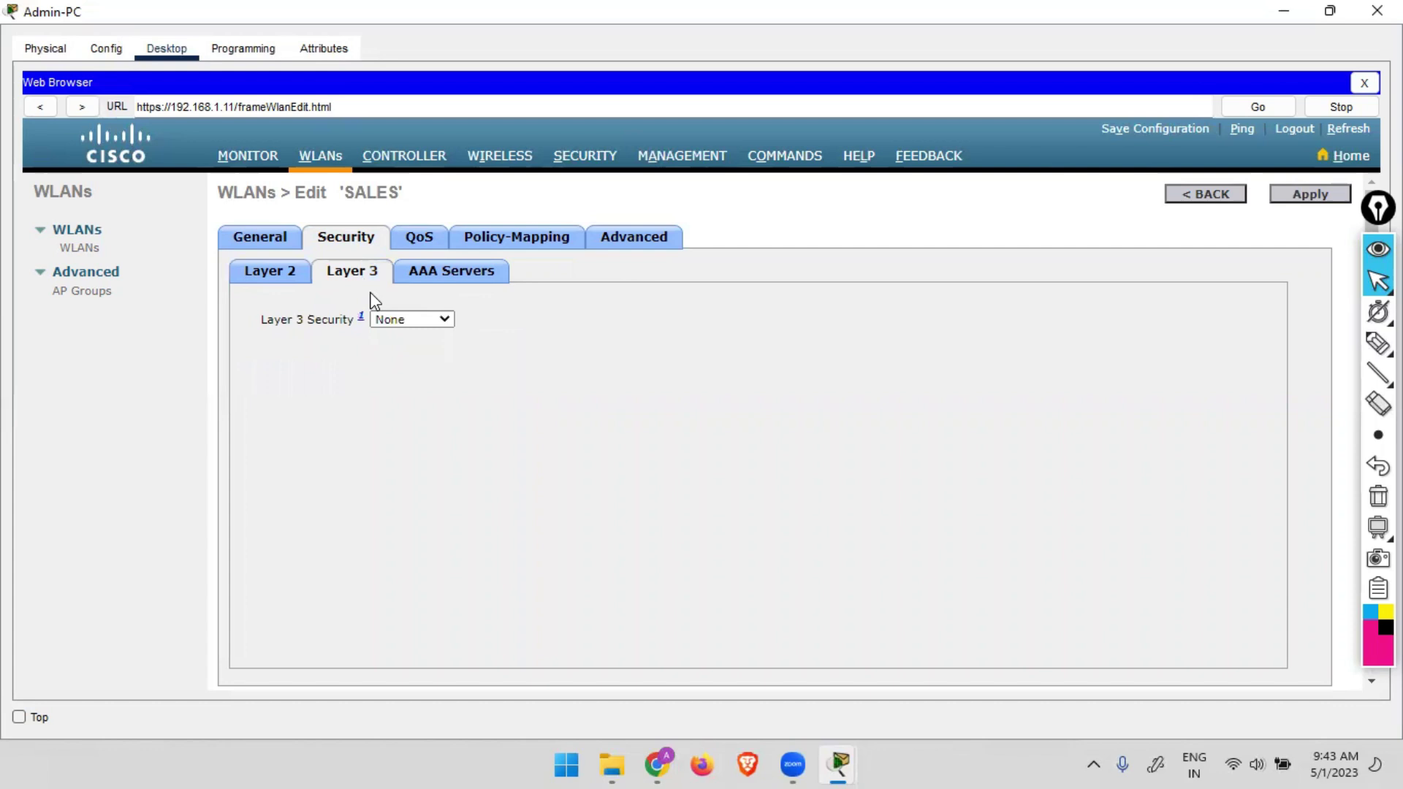
left_click(441, 321)
left_click(558, 357)
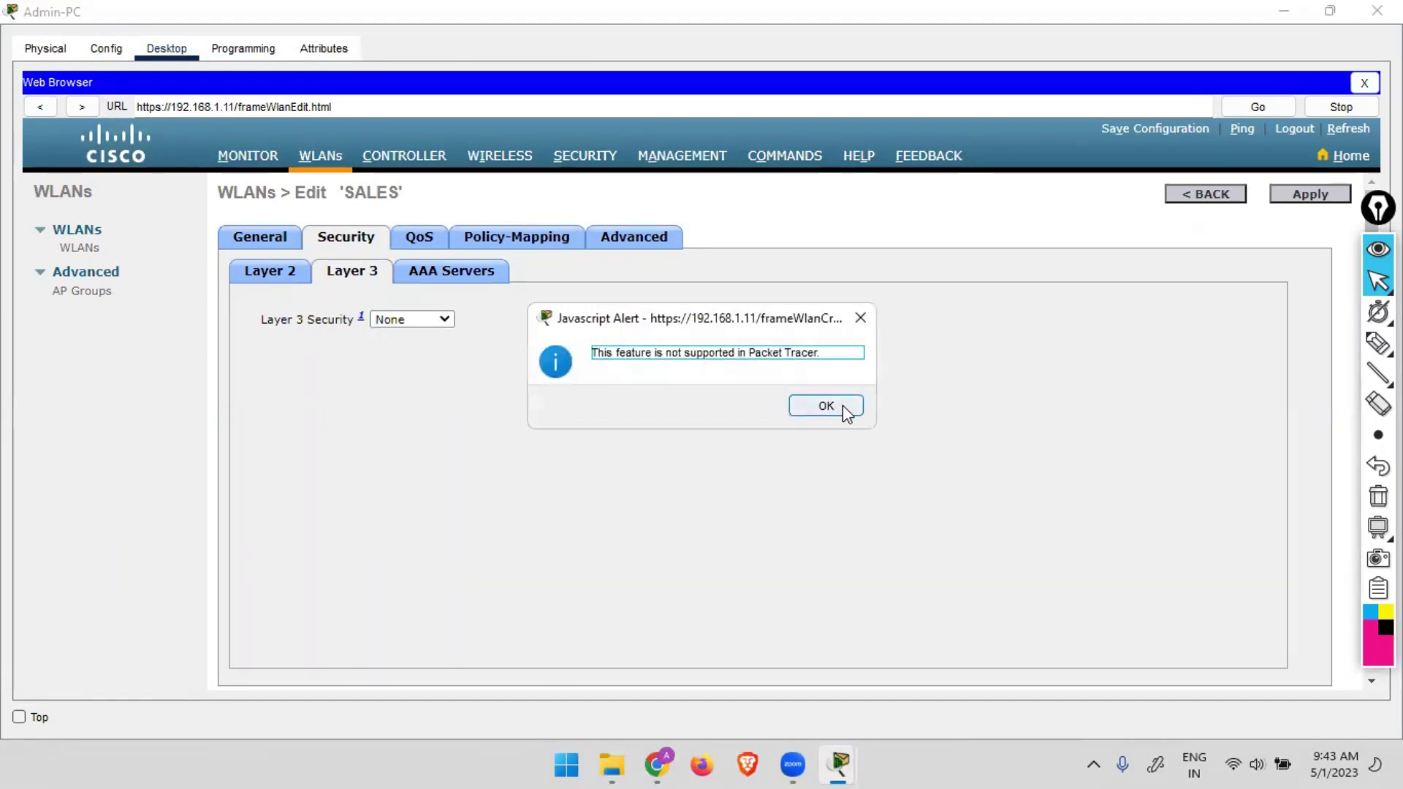
left_click(844, 405)
left_click(862, 319)
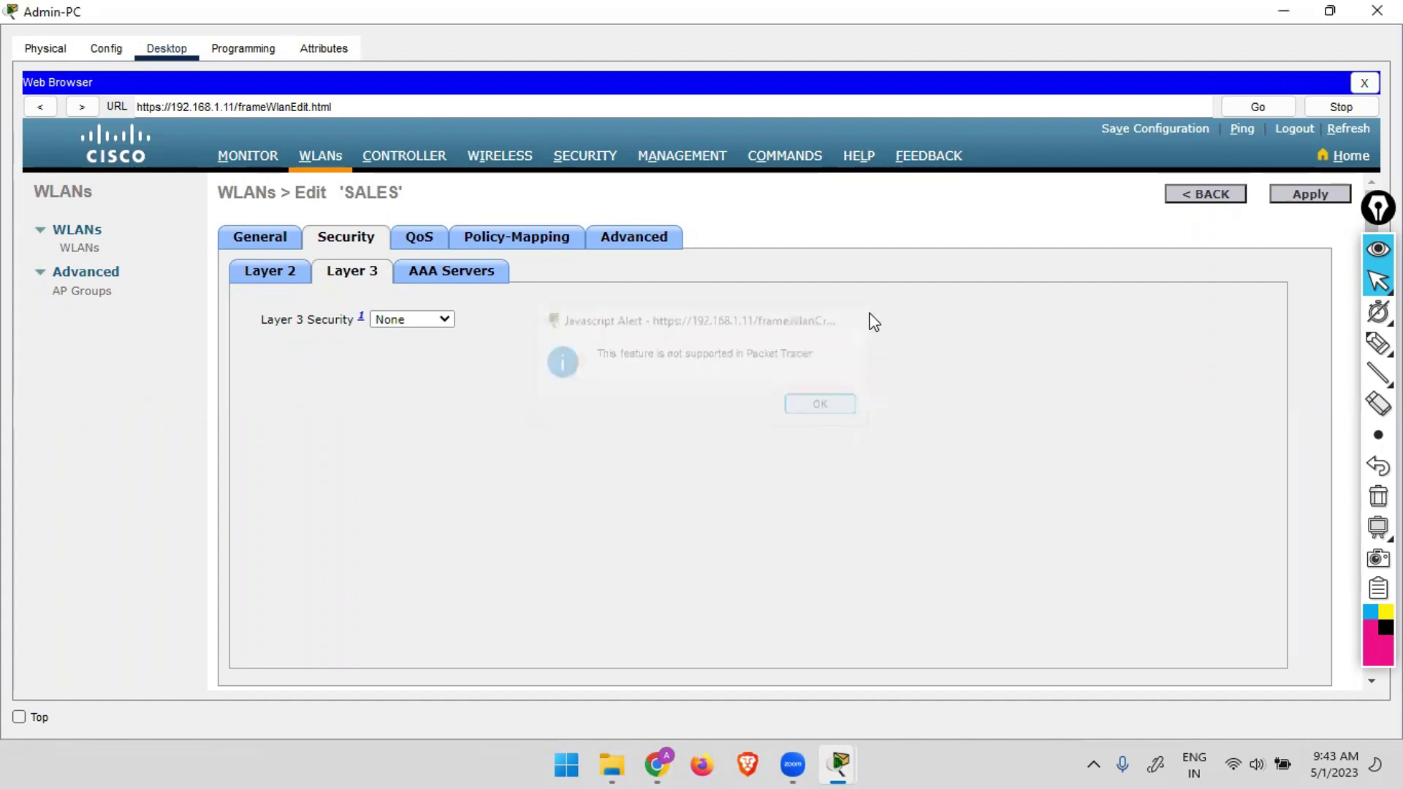
Set SALES Layer 2 security to WPA+WPA2 with WPA2 AES, PSK enabled, and enter the pre-shared key.
left_click(272, 288)
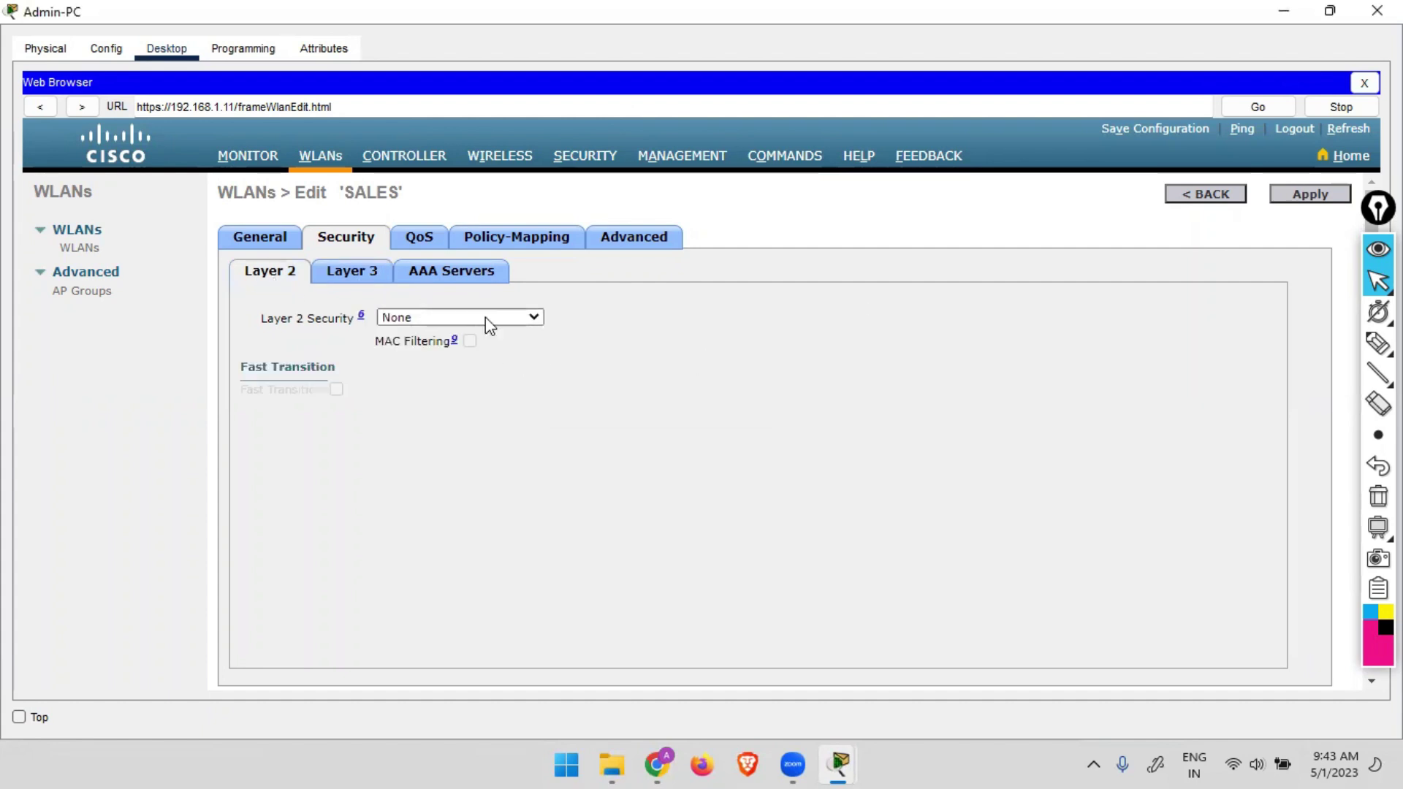
left_click(432, 317)
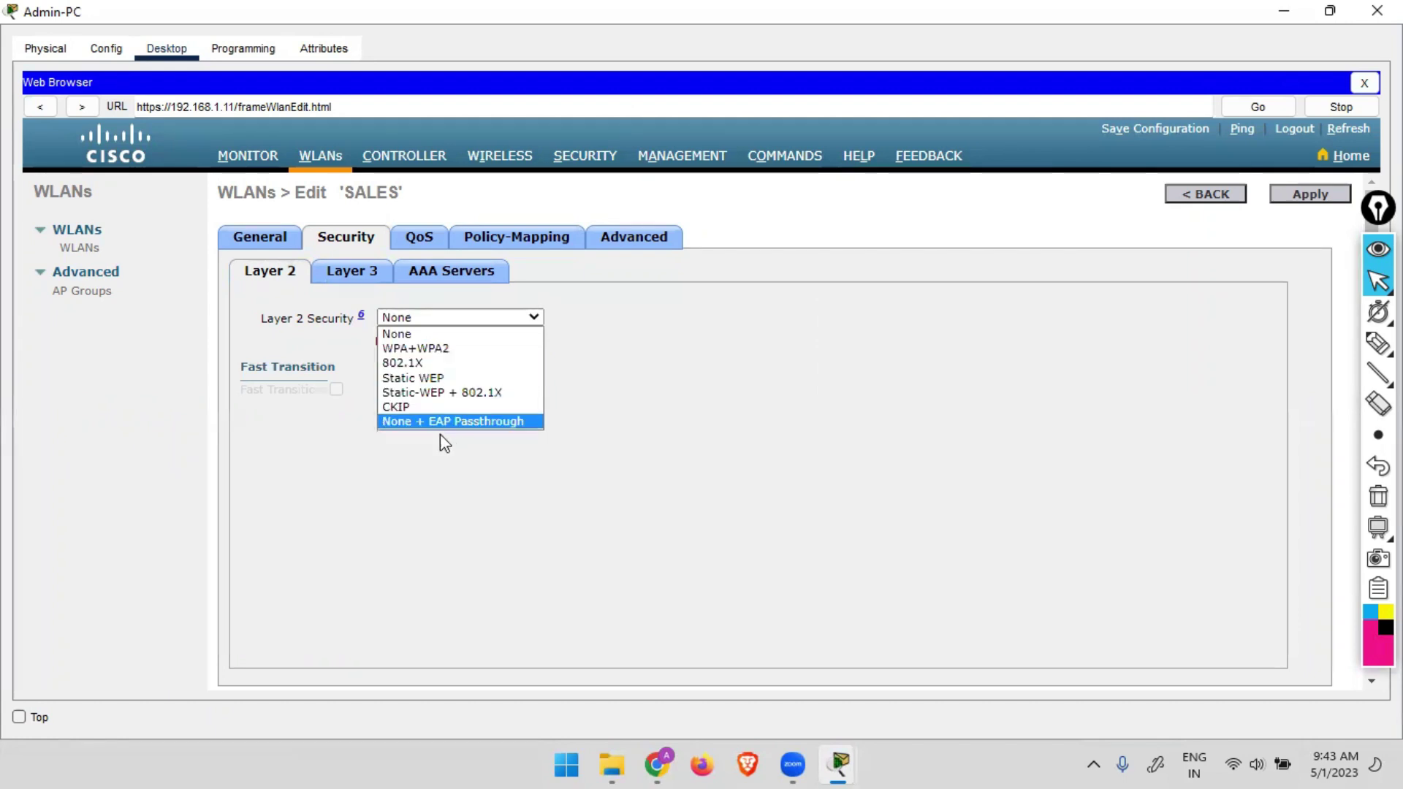
left_click(433, 349)
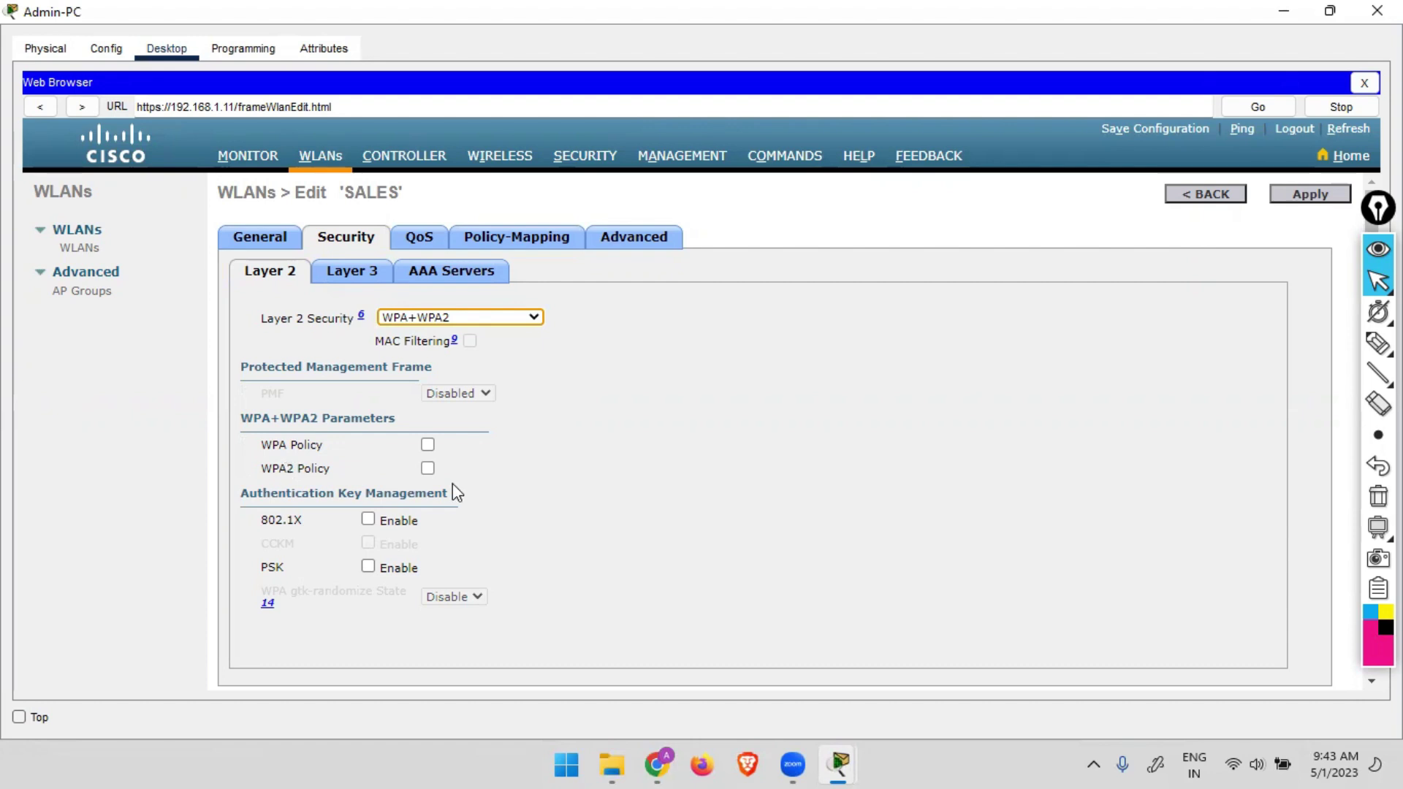
left_click(428, 468)
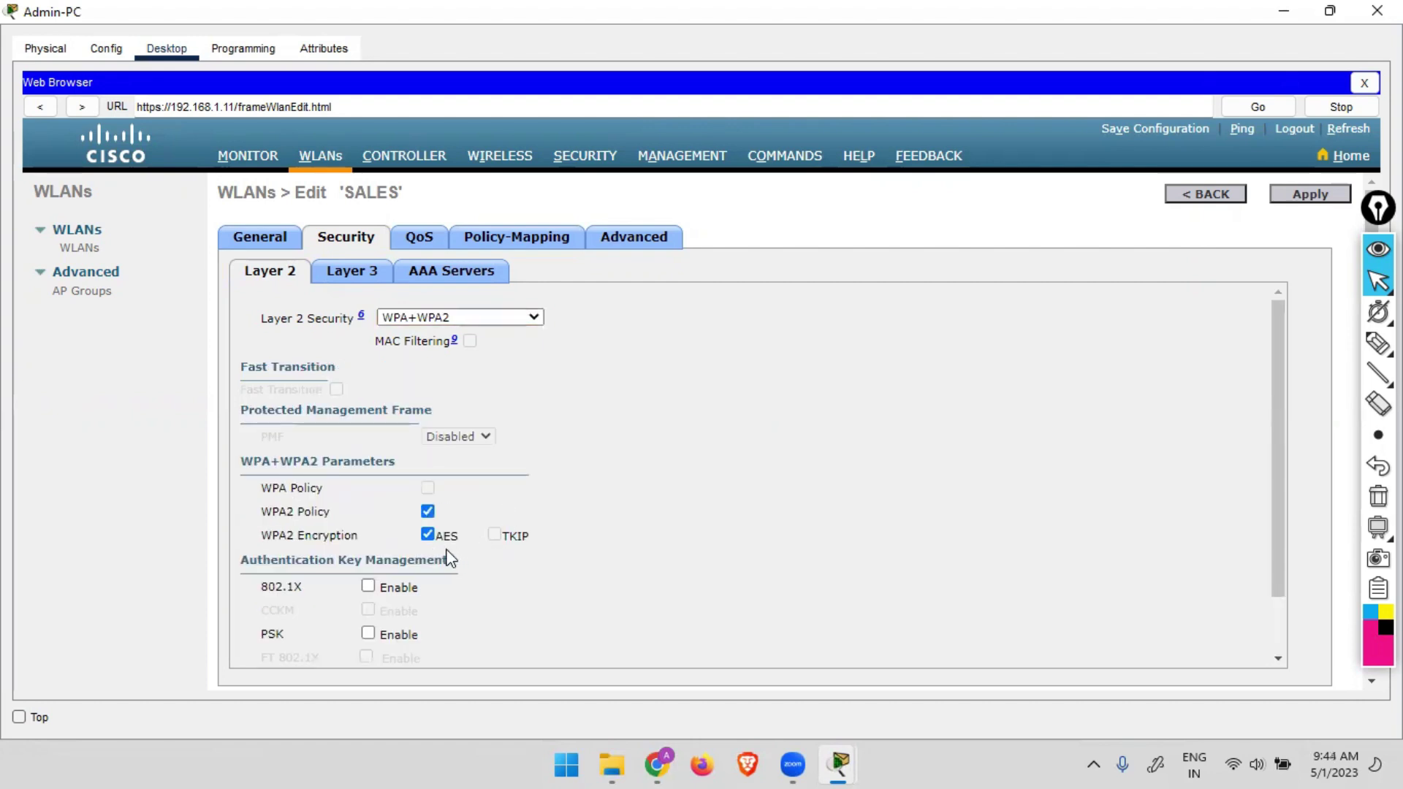
scroll(448, 547, "down", 2)
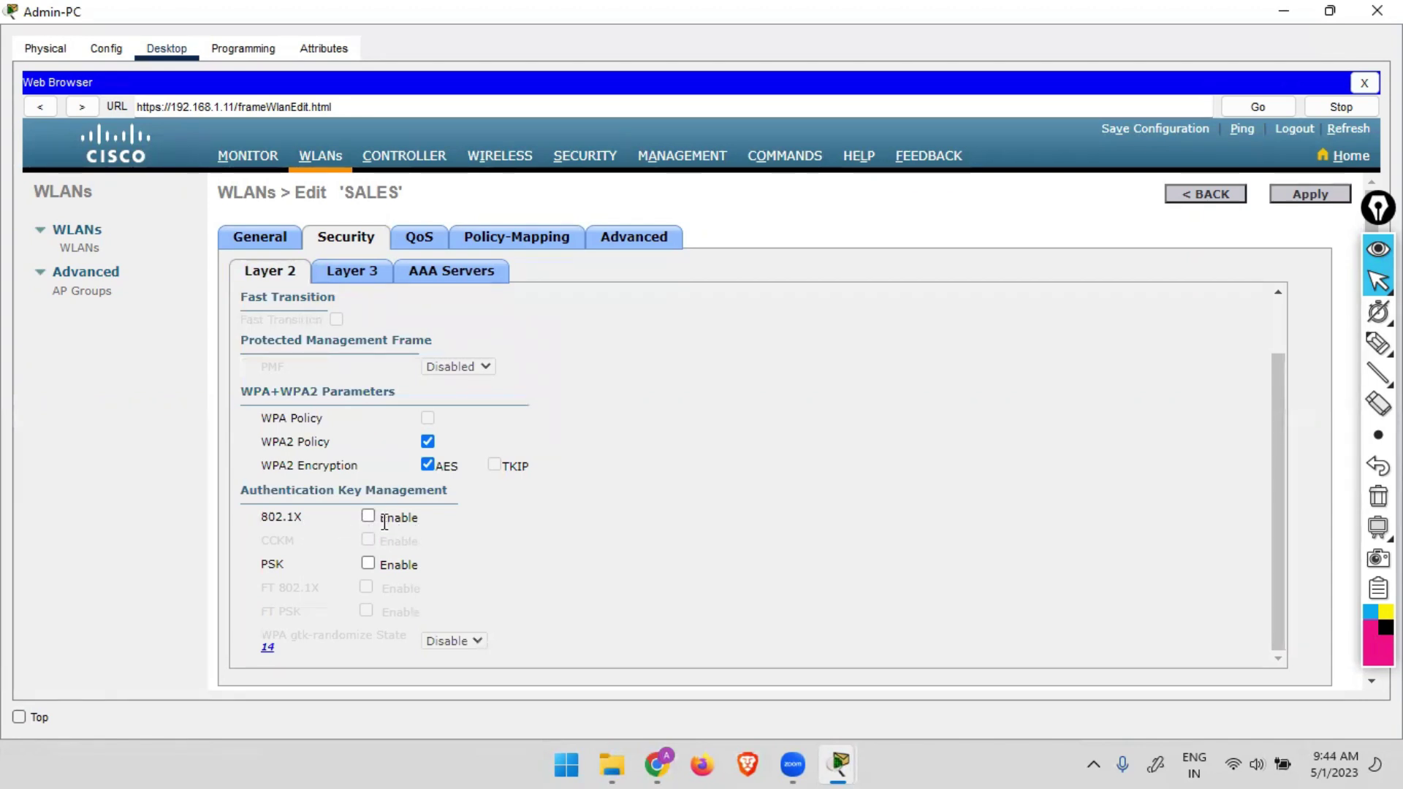
left_click(367, 564)
left_click(518, 654)
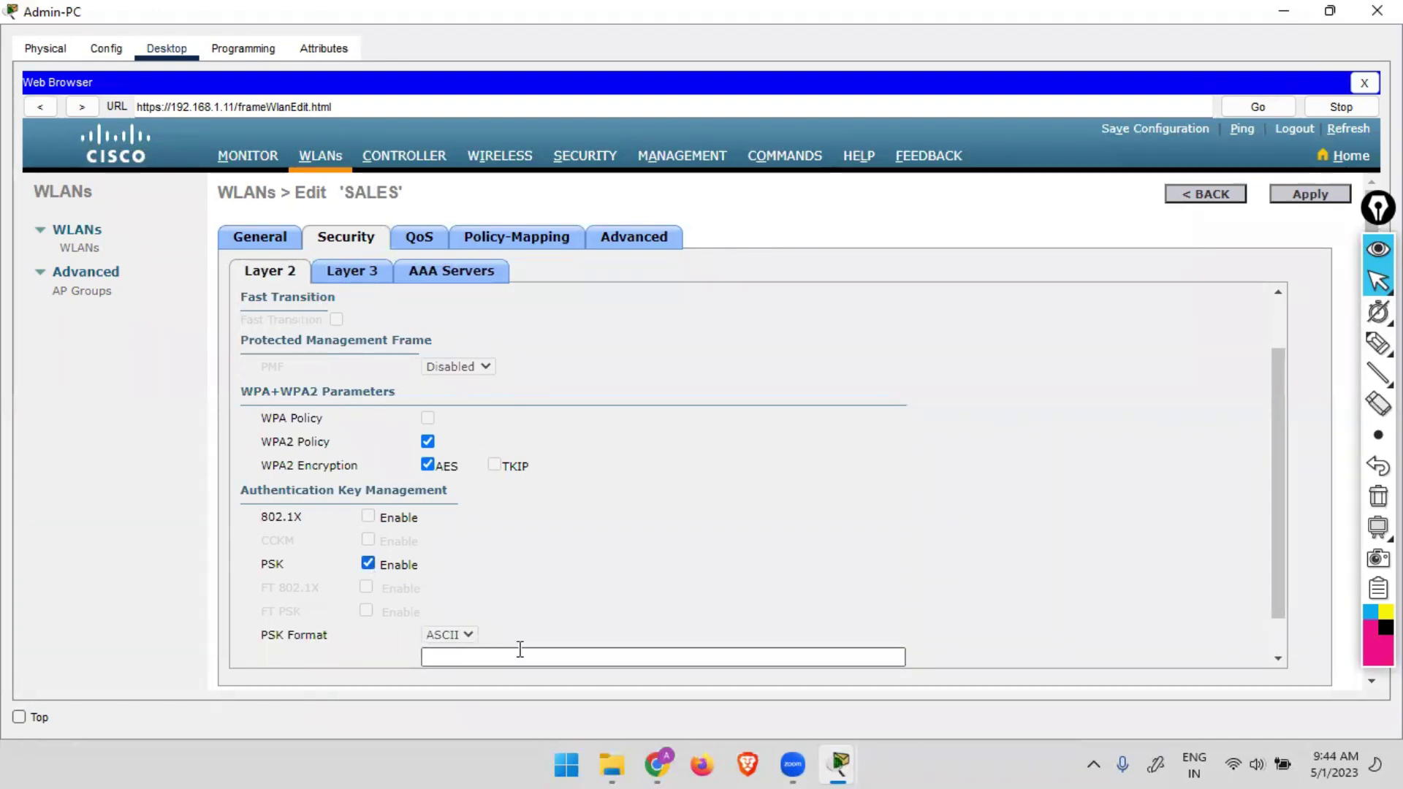
type("12345678")
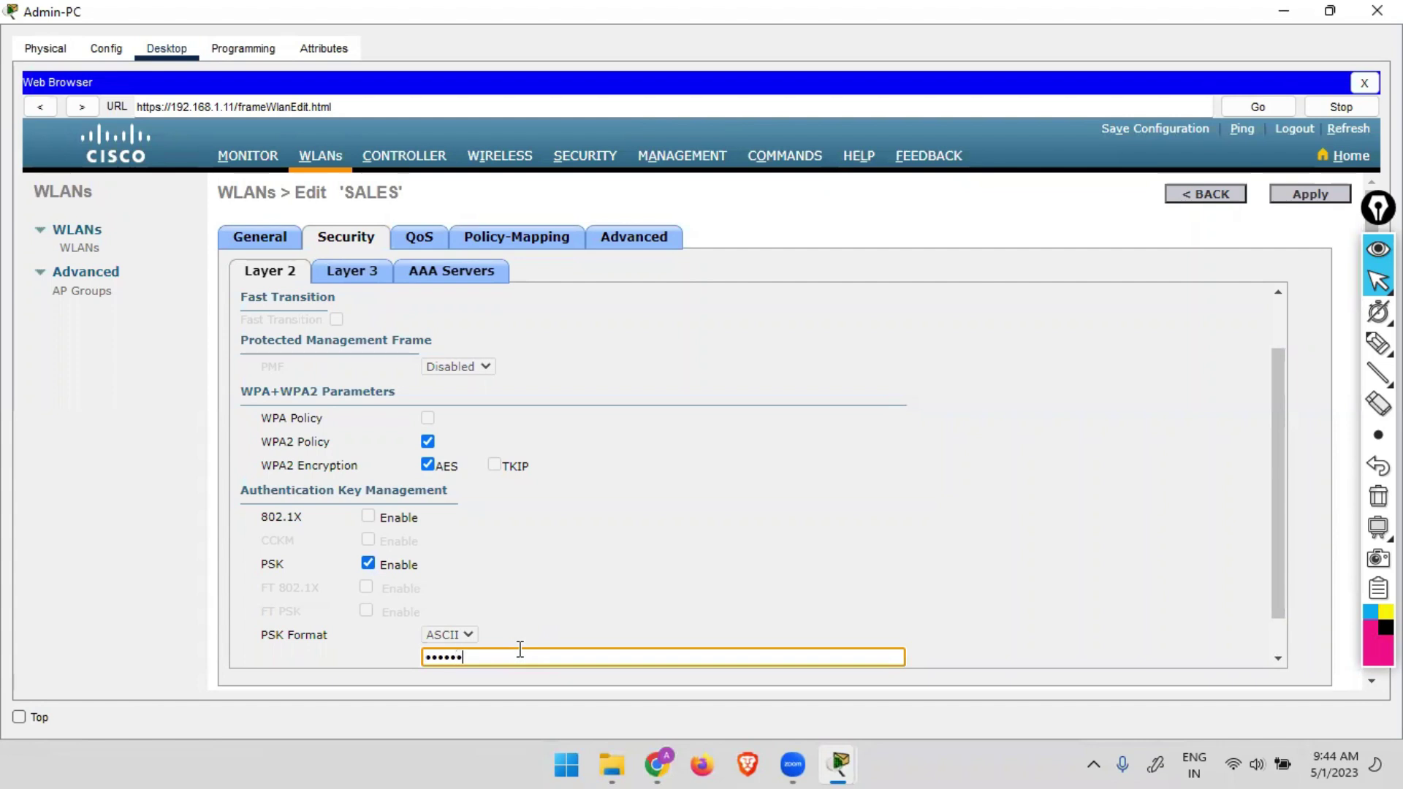
scroll(520, 649, "down", 1)
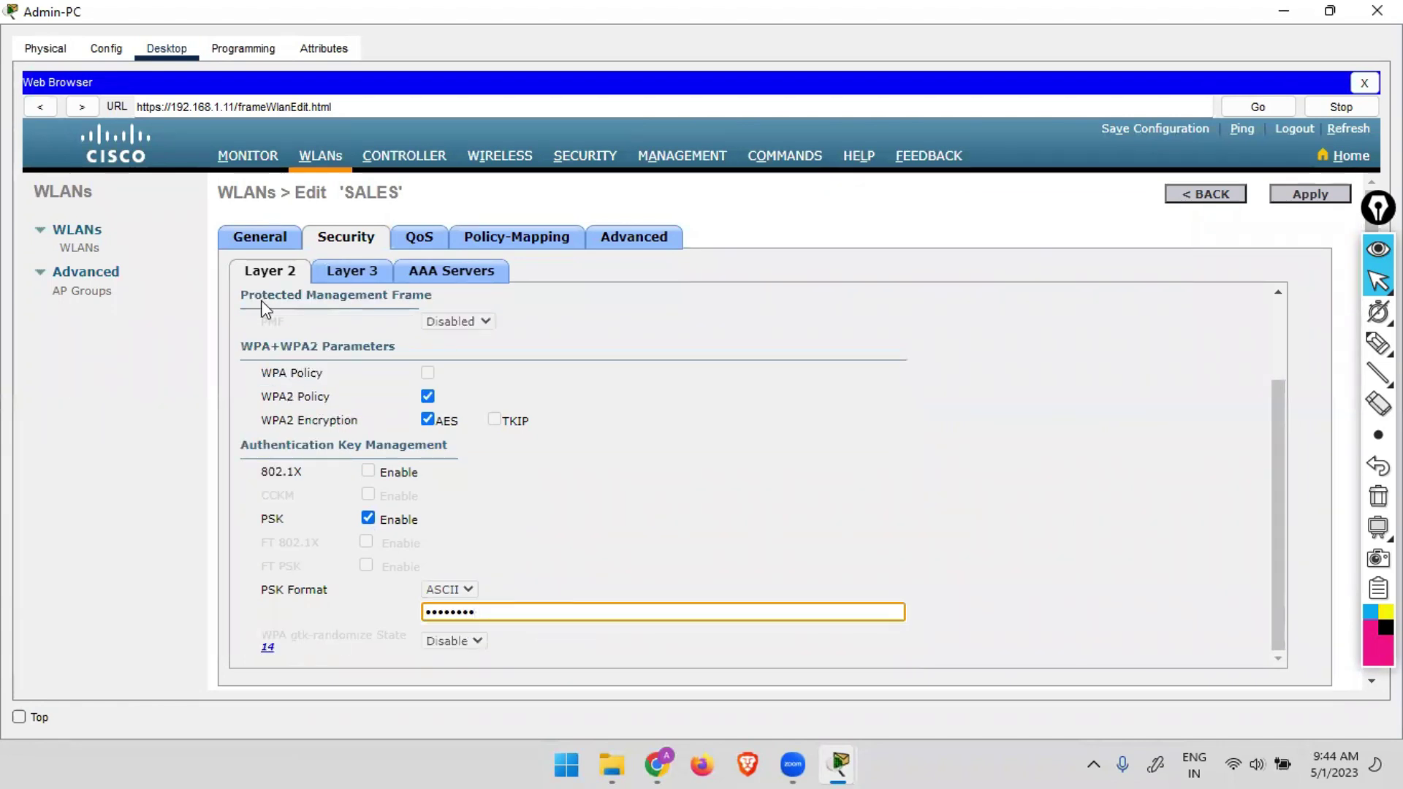
Tick Status Enabled for SALES, apply the change, and go back to the WLANs list.
left_click(263, 241)
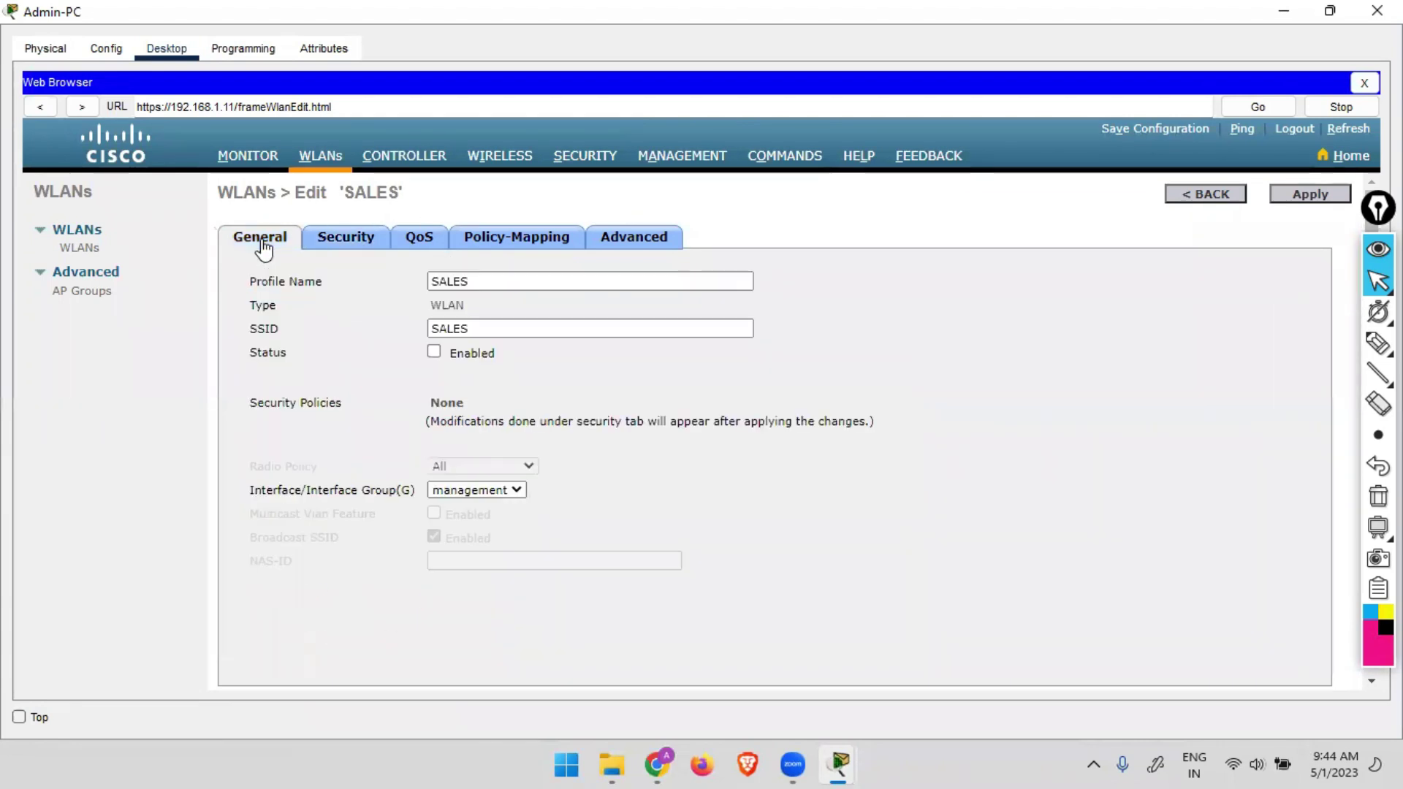
left_click(434, 352)
left_click(1307, 195)
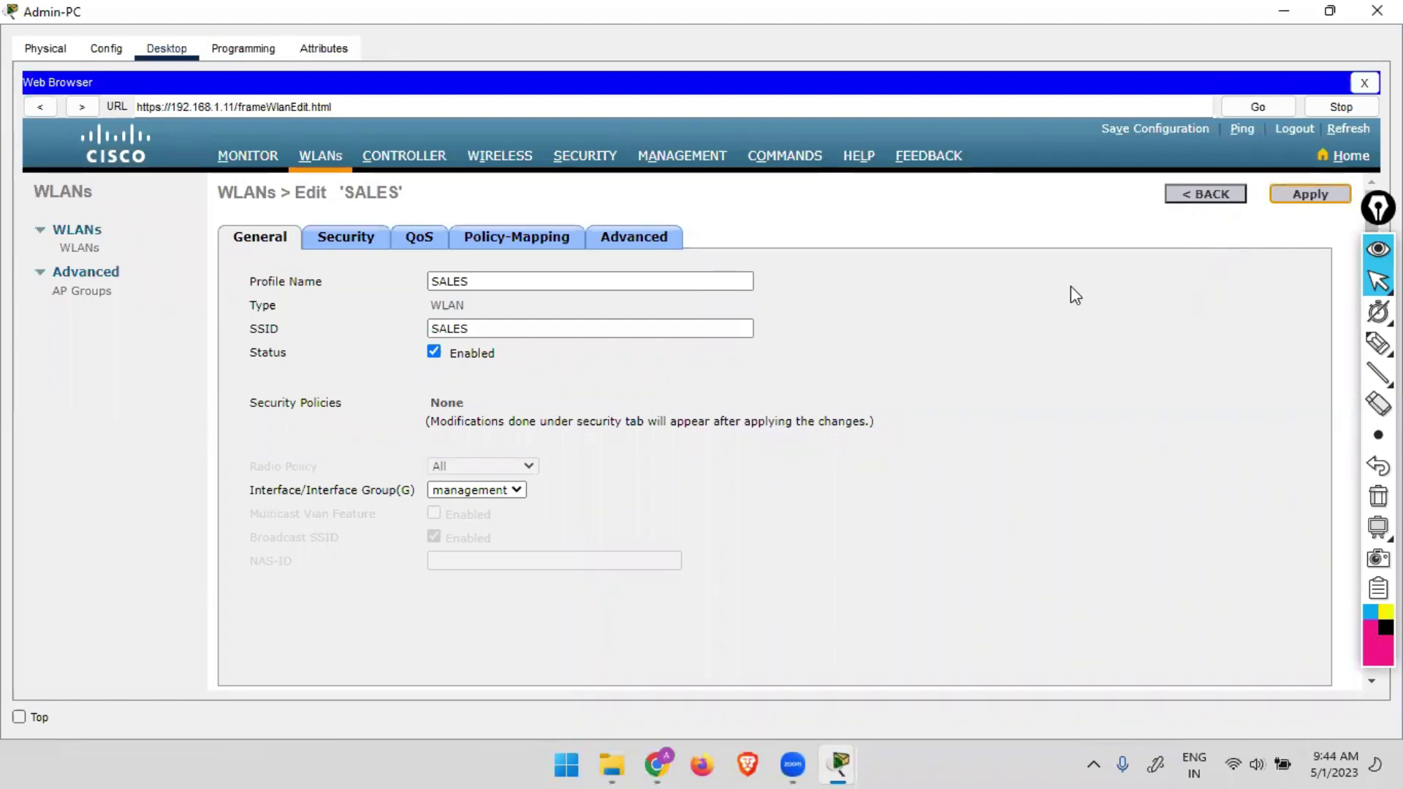
left_click_drag(257, 335, 367, 338)
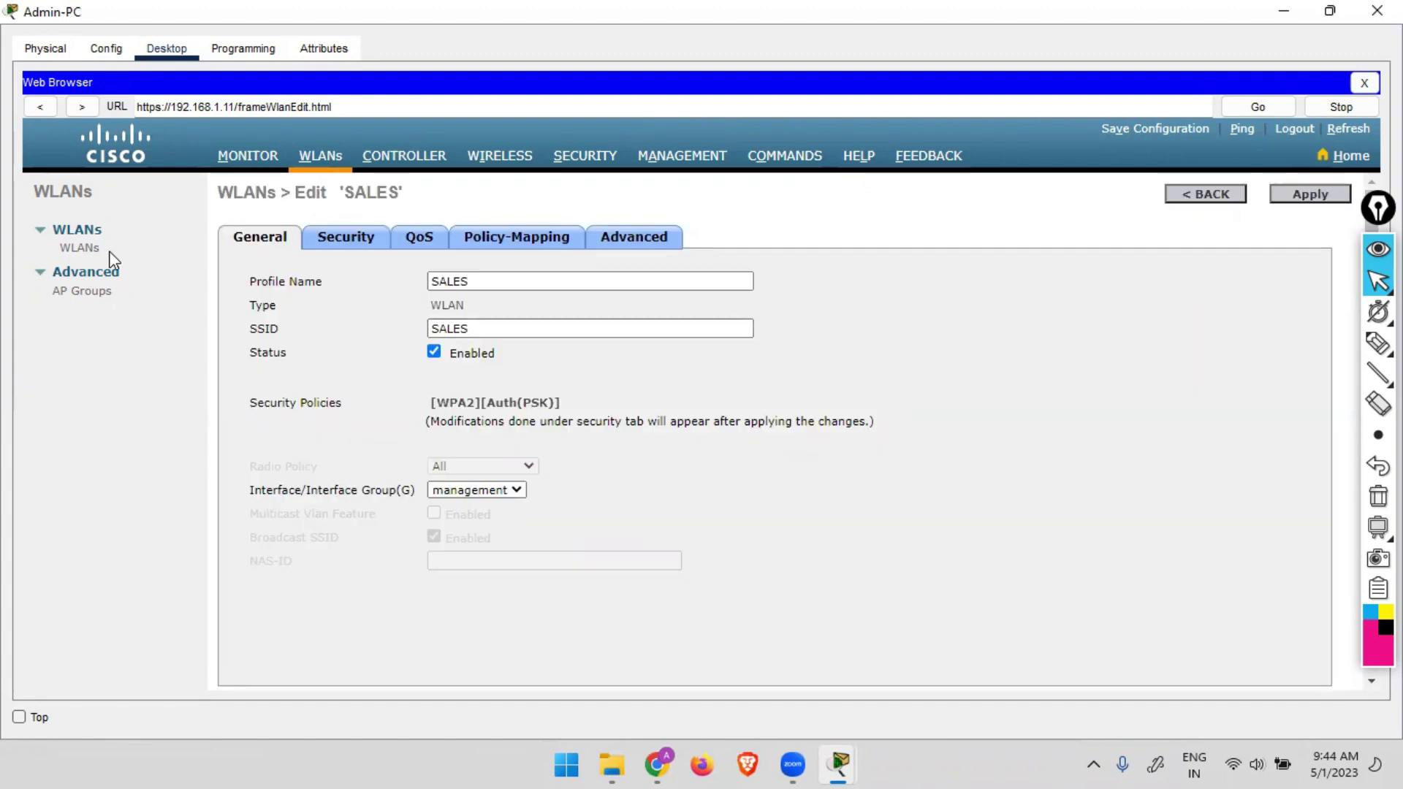
left_click(80, 249)
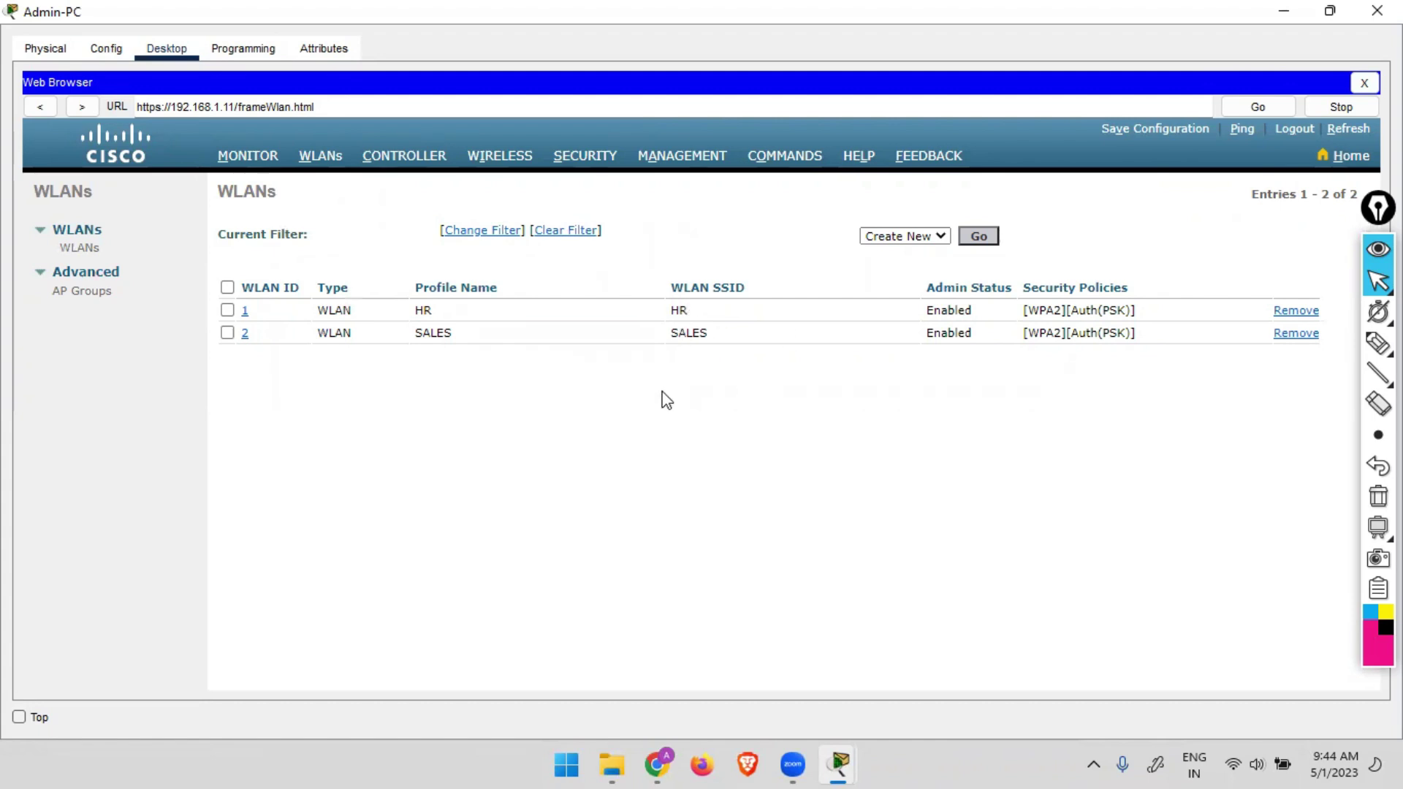
Create WLAN ID 3 with profile name and SSID both set to 'Guest', and apply it.
left_click(983, 234)
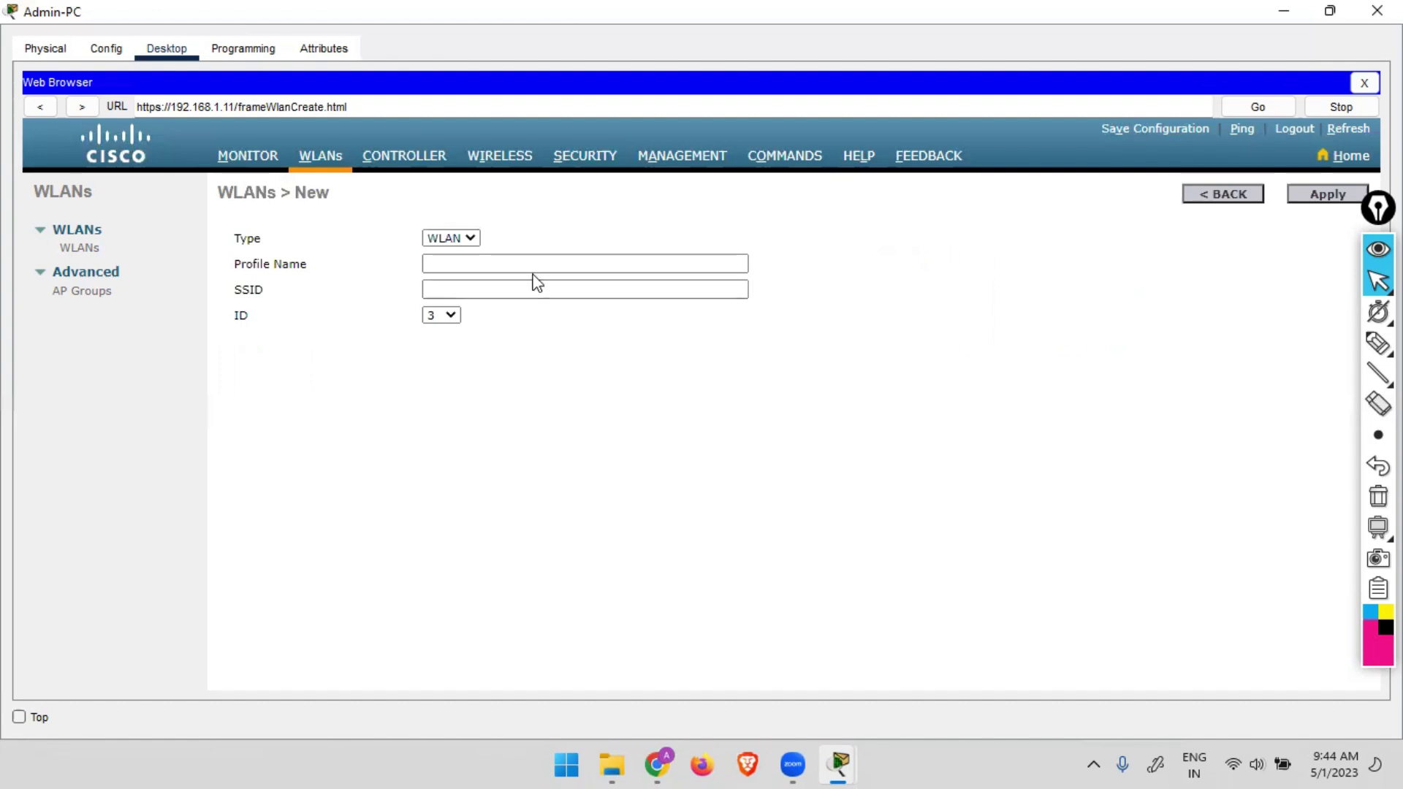
left_click(535, 265)
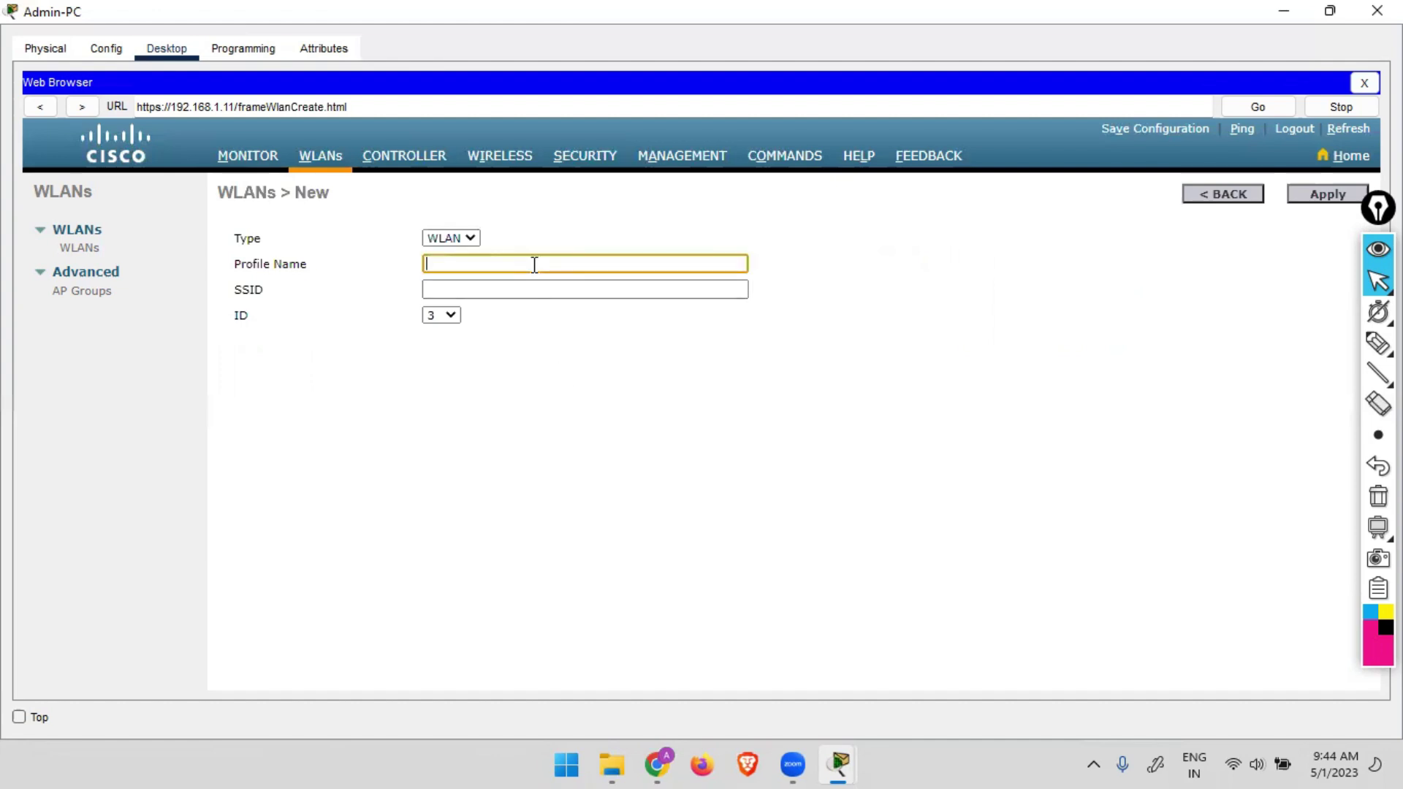
type("Guest")
key("Tab")
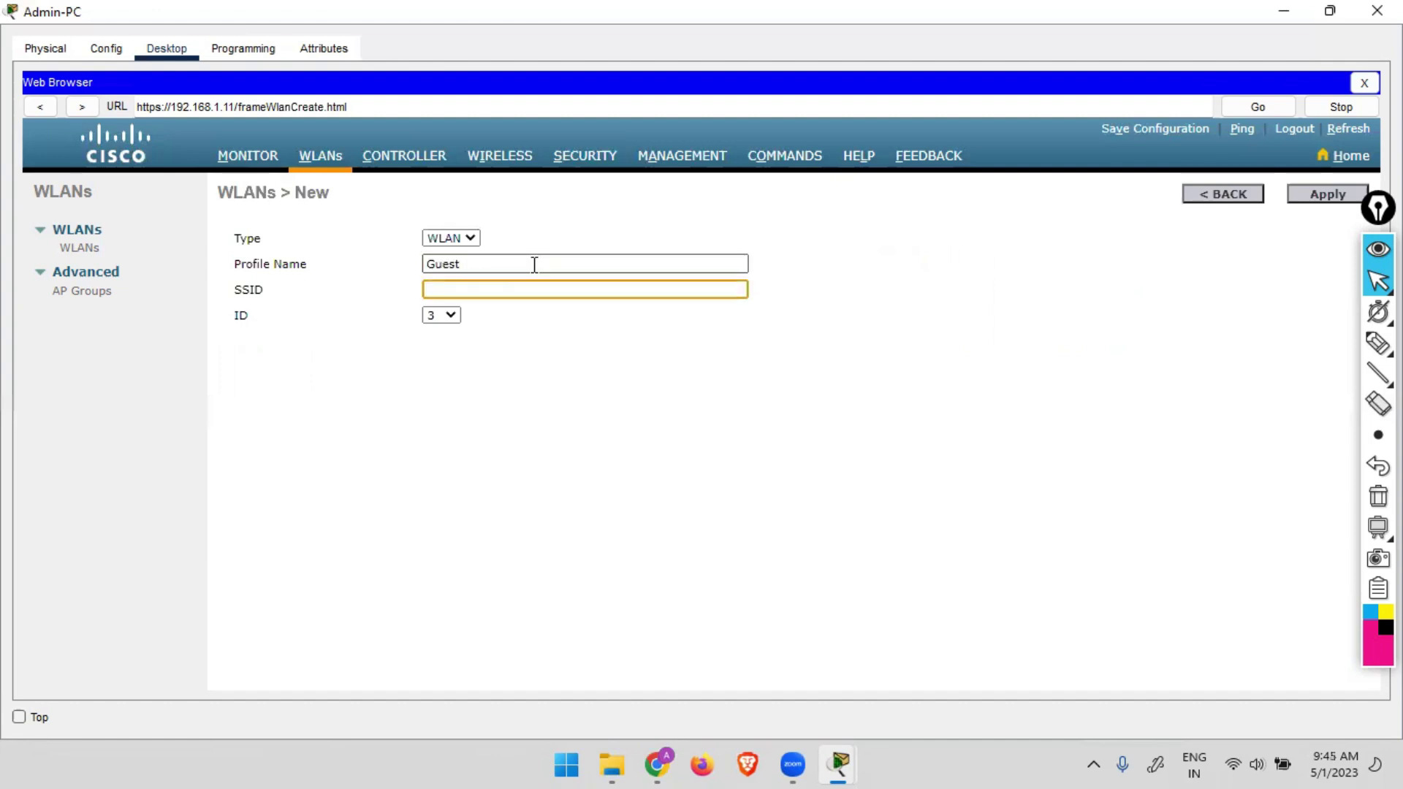
type("Guest")
left_click(1324, 196)
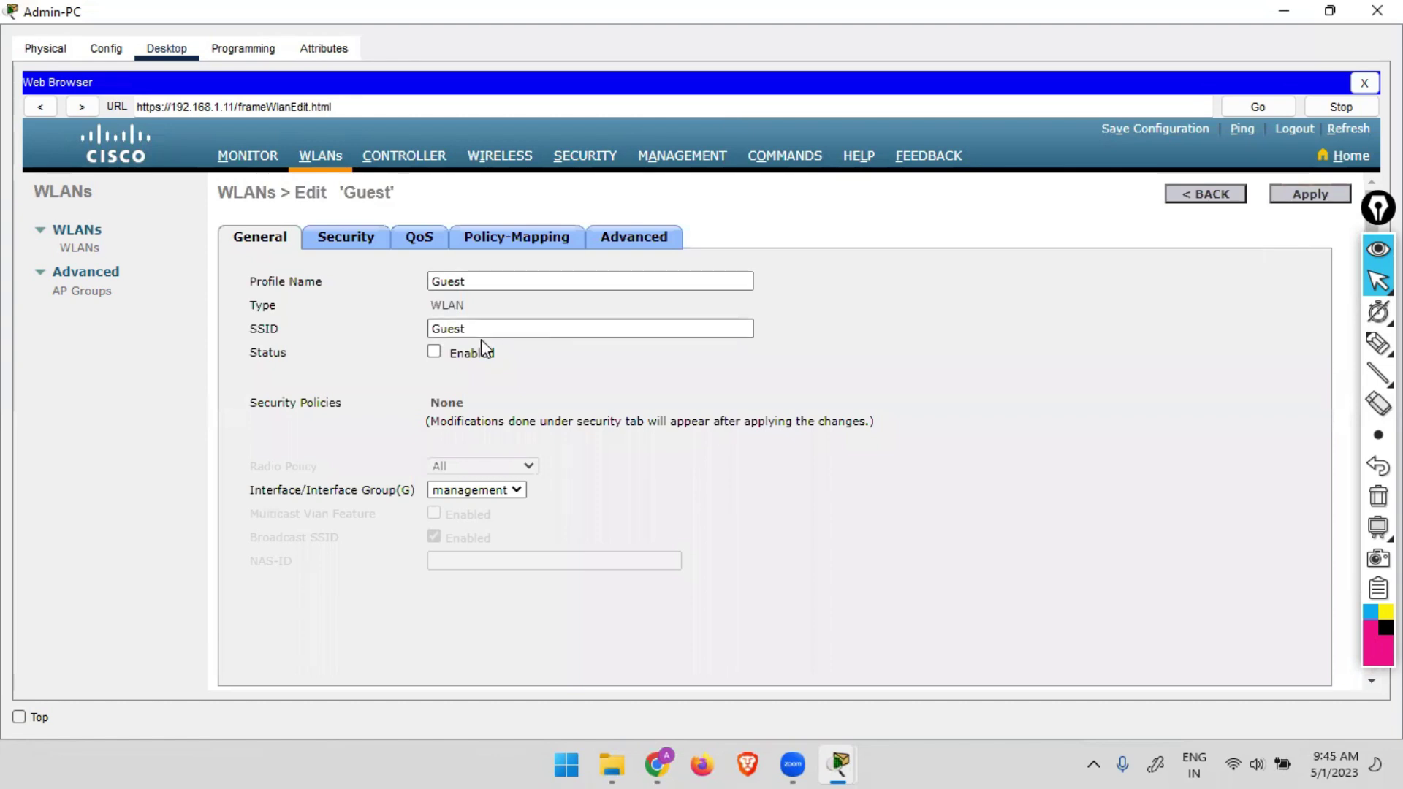
Enable the Guest WLAN and set Layer 2 to WPA+WPA2 with WPA2 policy, PSK and a pre-shared key.
left_click(433, 352)
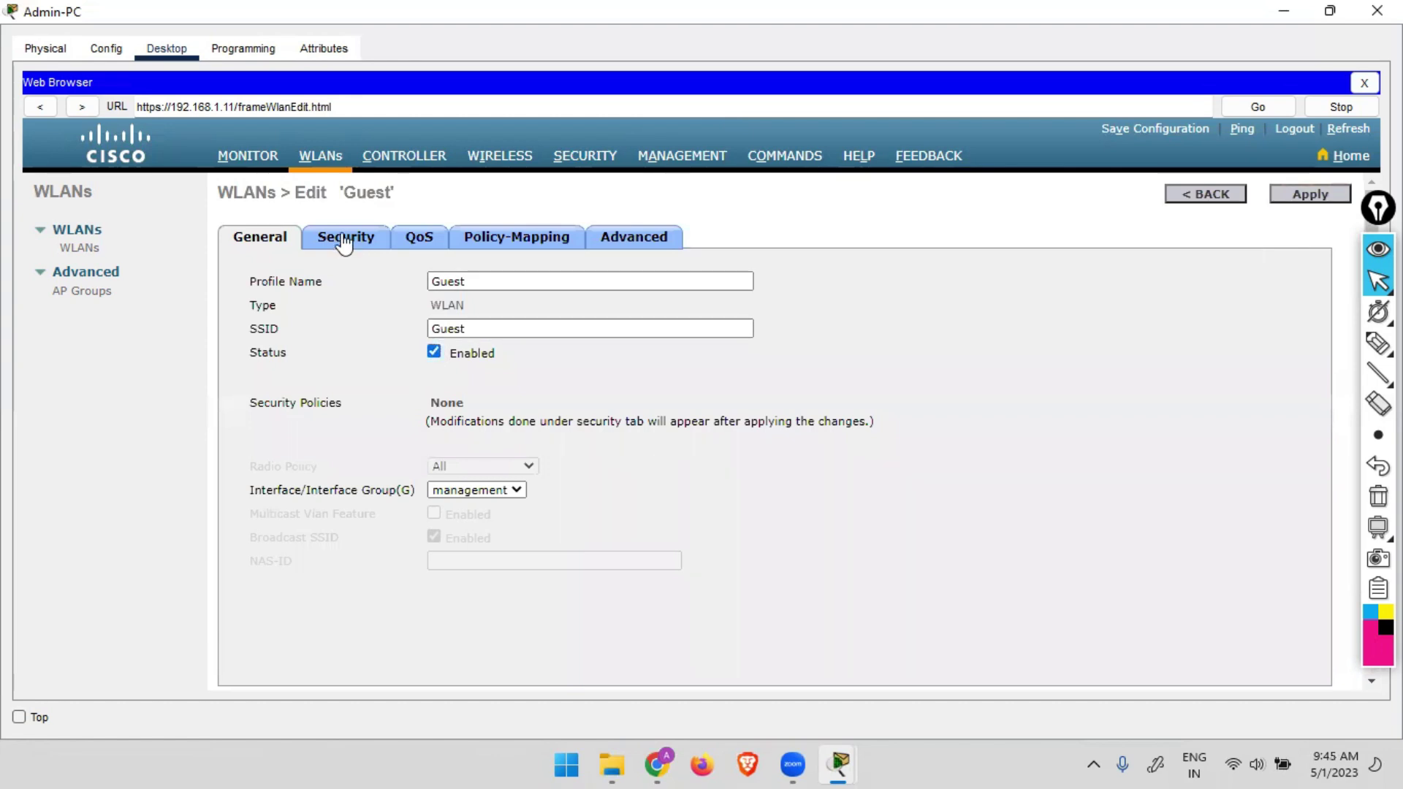
left_click(345, 237)
left_click(420, 319)
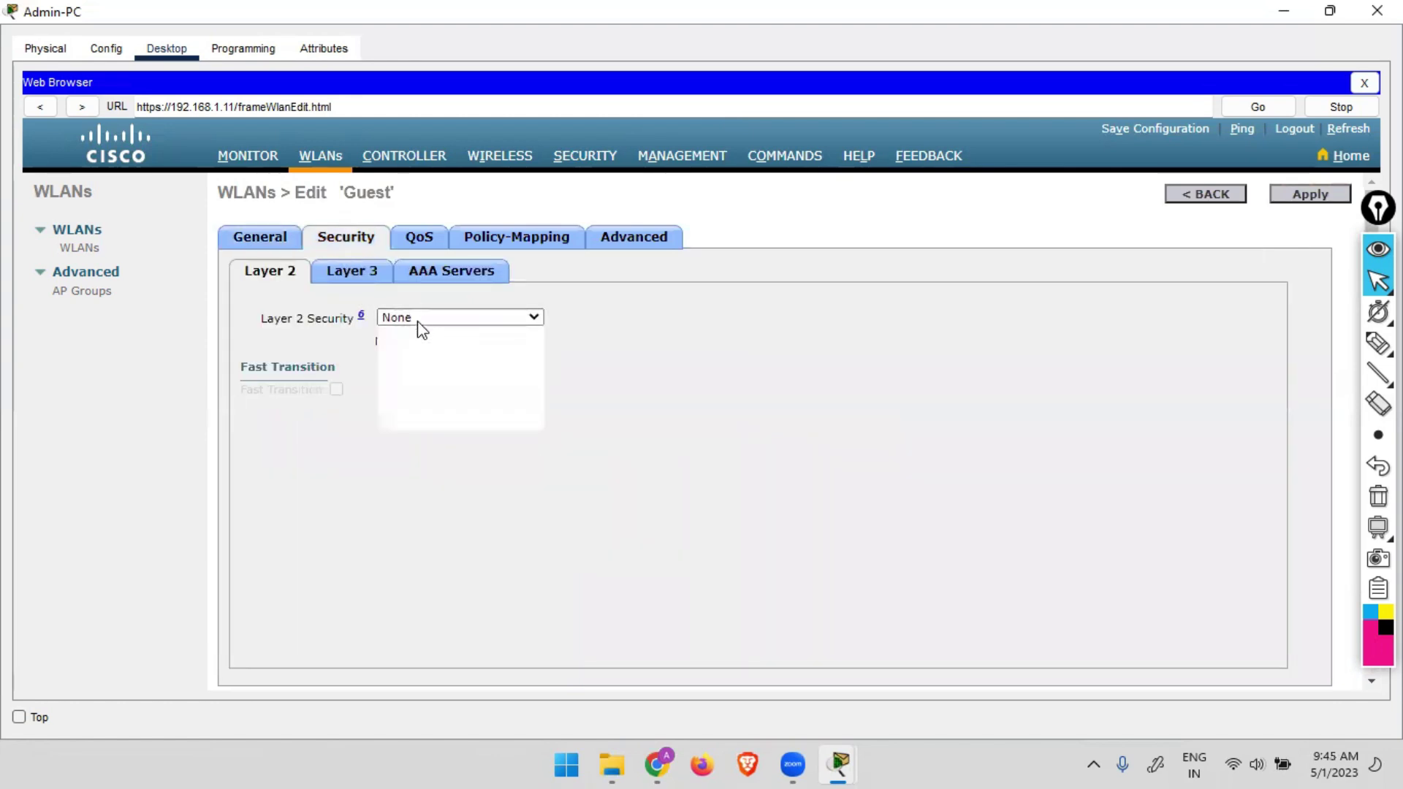
left_click(404, 351)
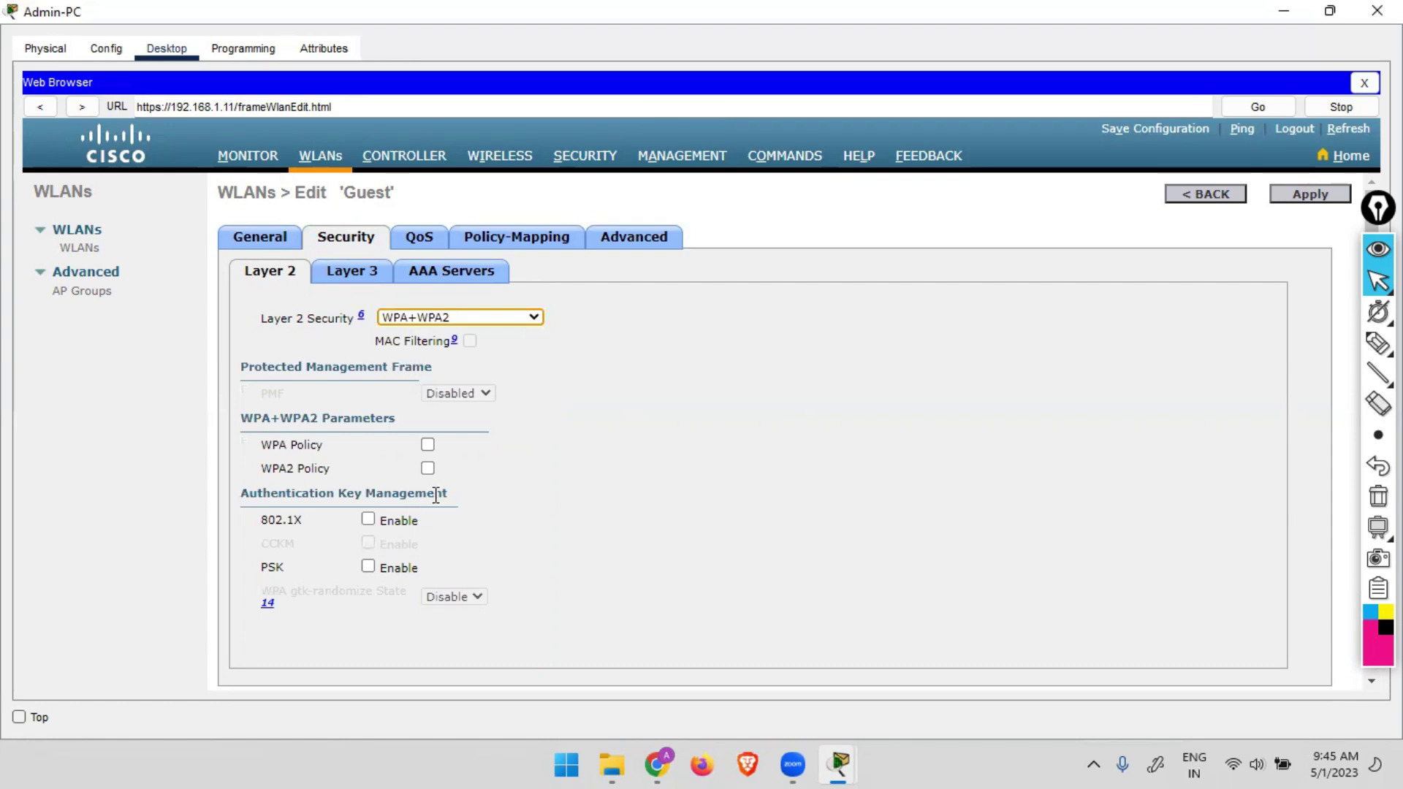
left_click(428, 471)
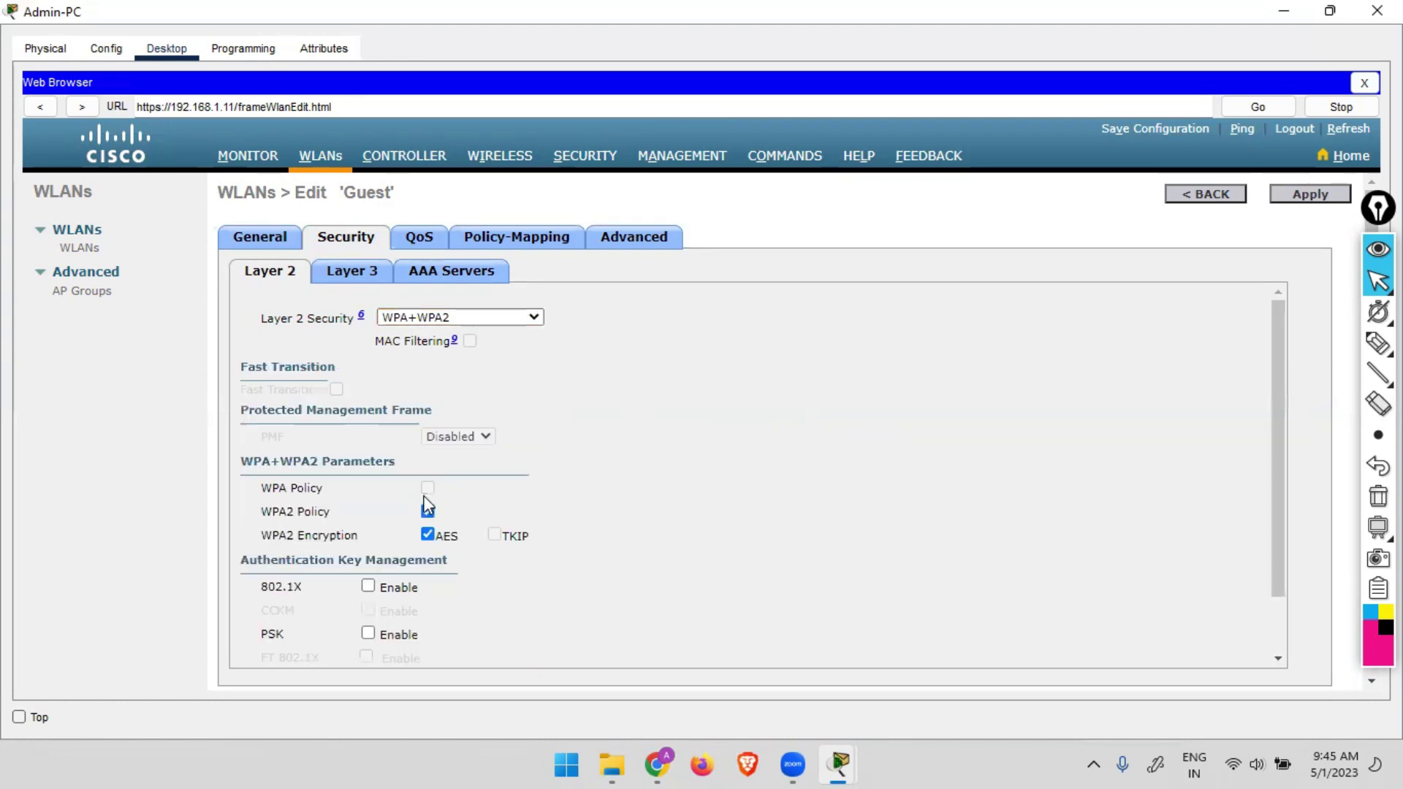
left_click(371, 631)
scroll(463, 586, "down", 3)
left_click(521, 612)
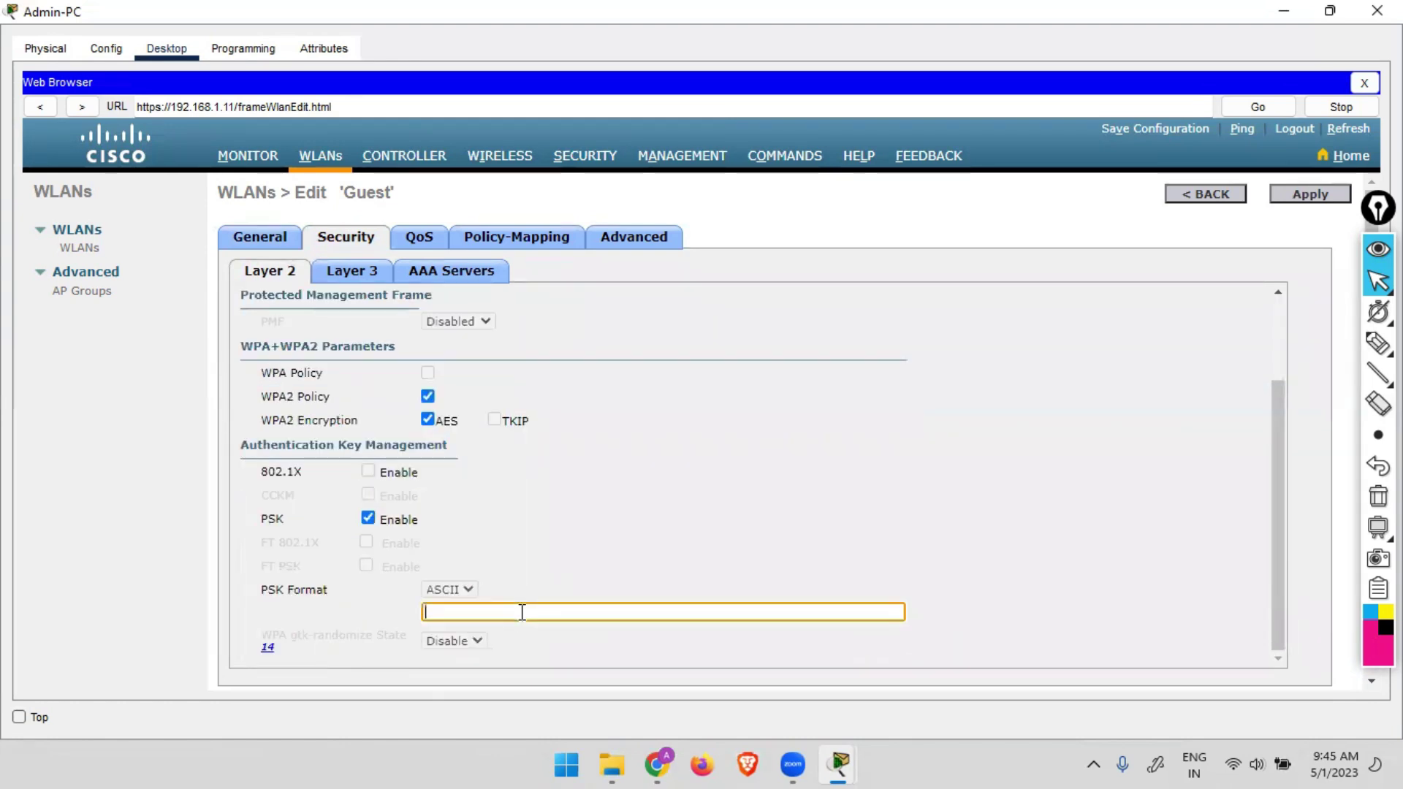
type("1234567")
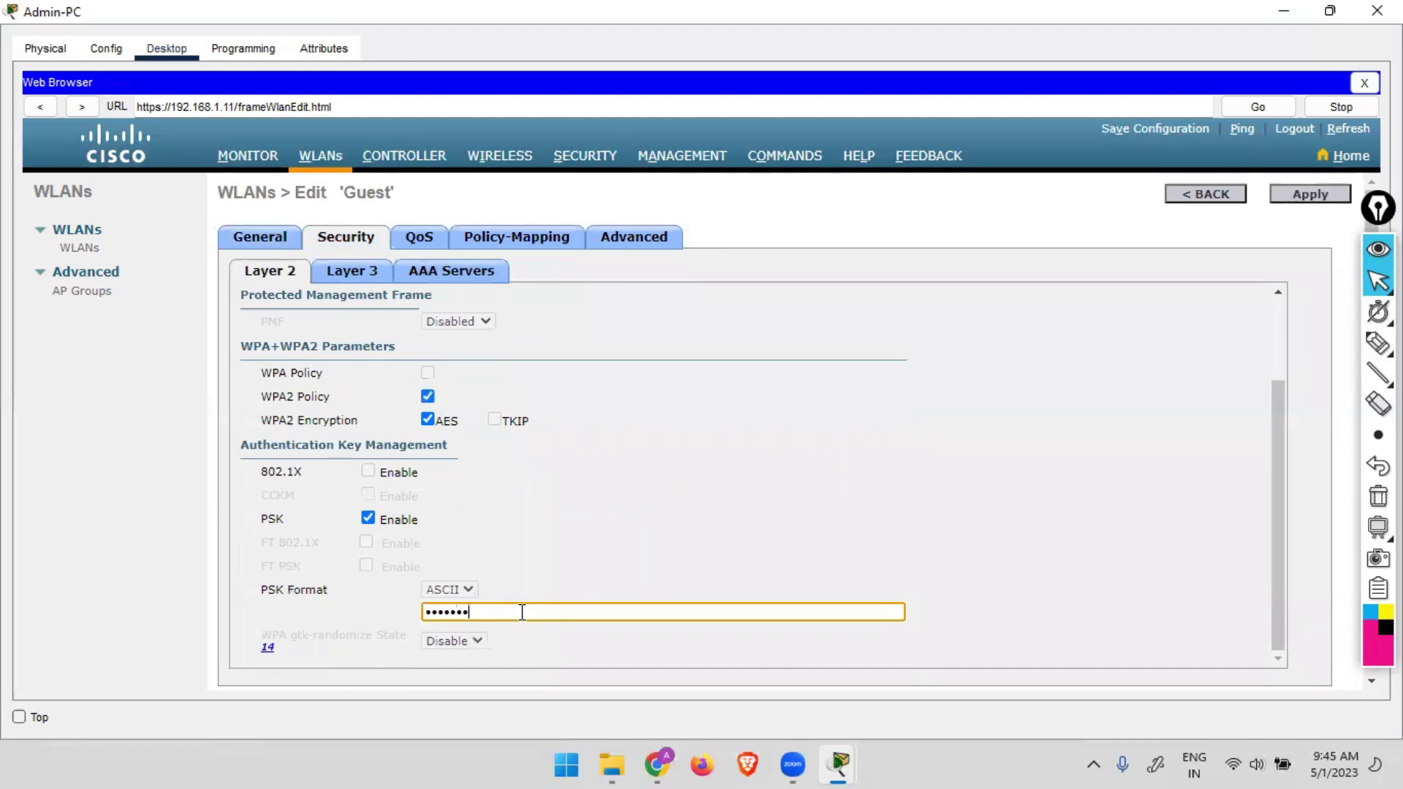
Apply the Guest WLAN settings and return to the list of all WLANs.
left_click(1332, 197)
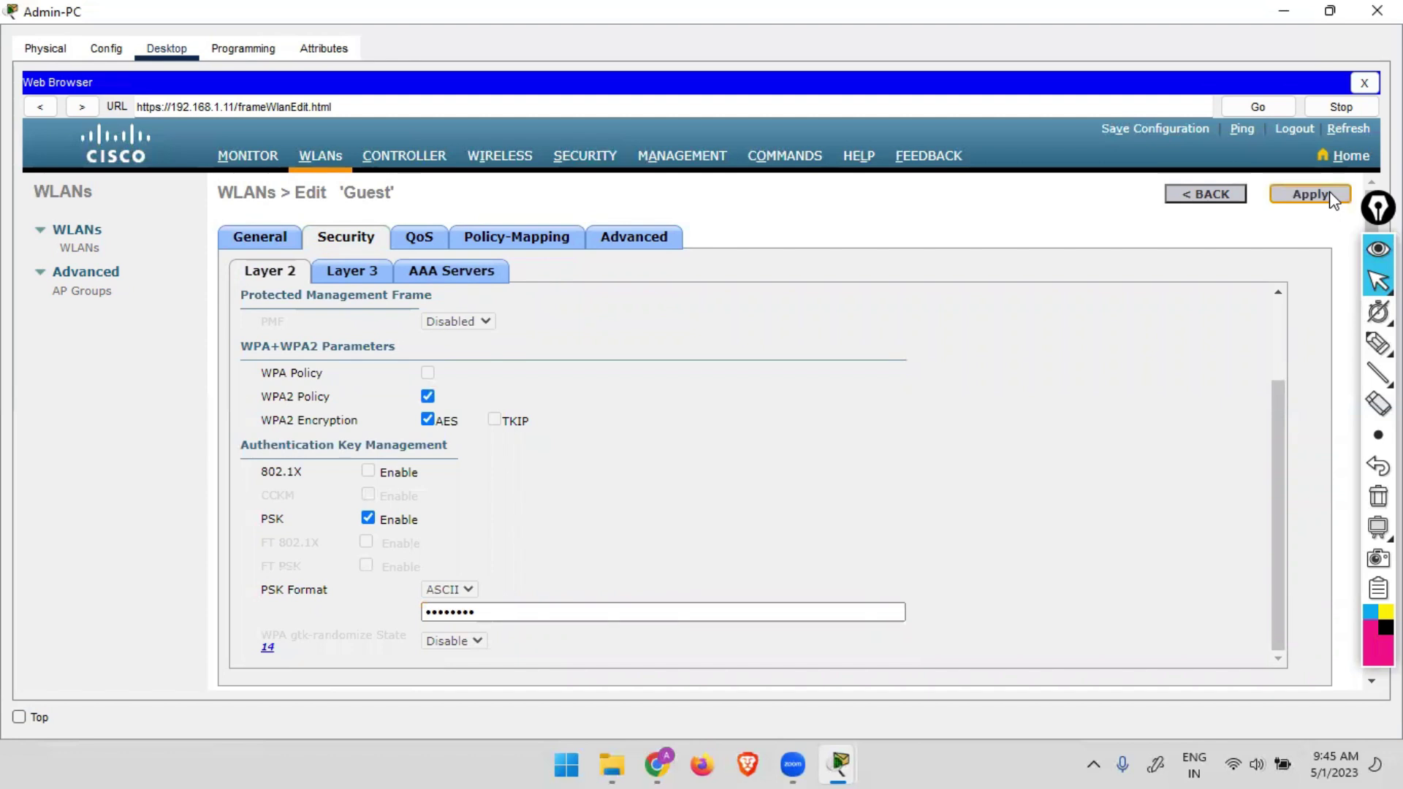
left_click(1330, 196)
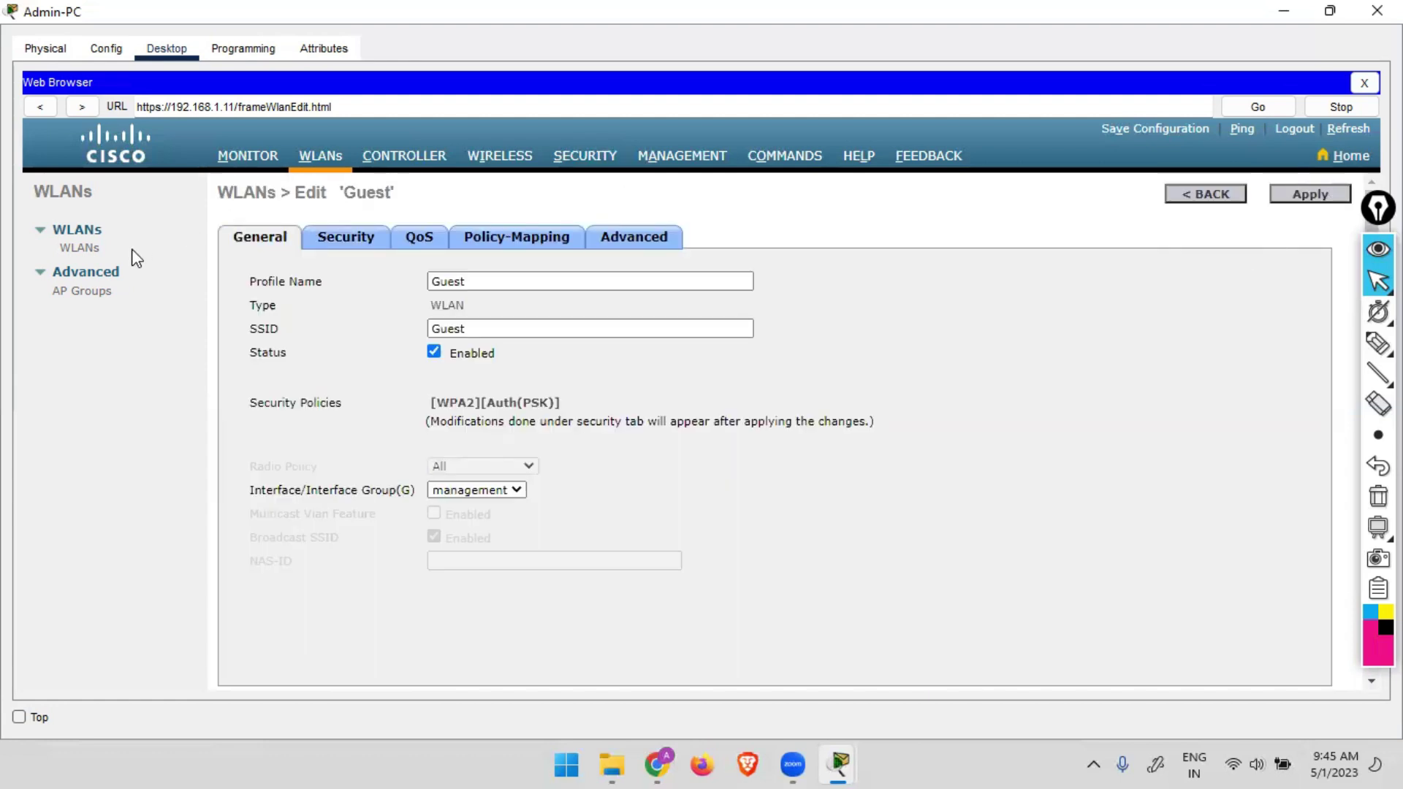
left_click(80, 248)
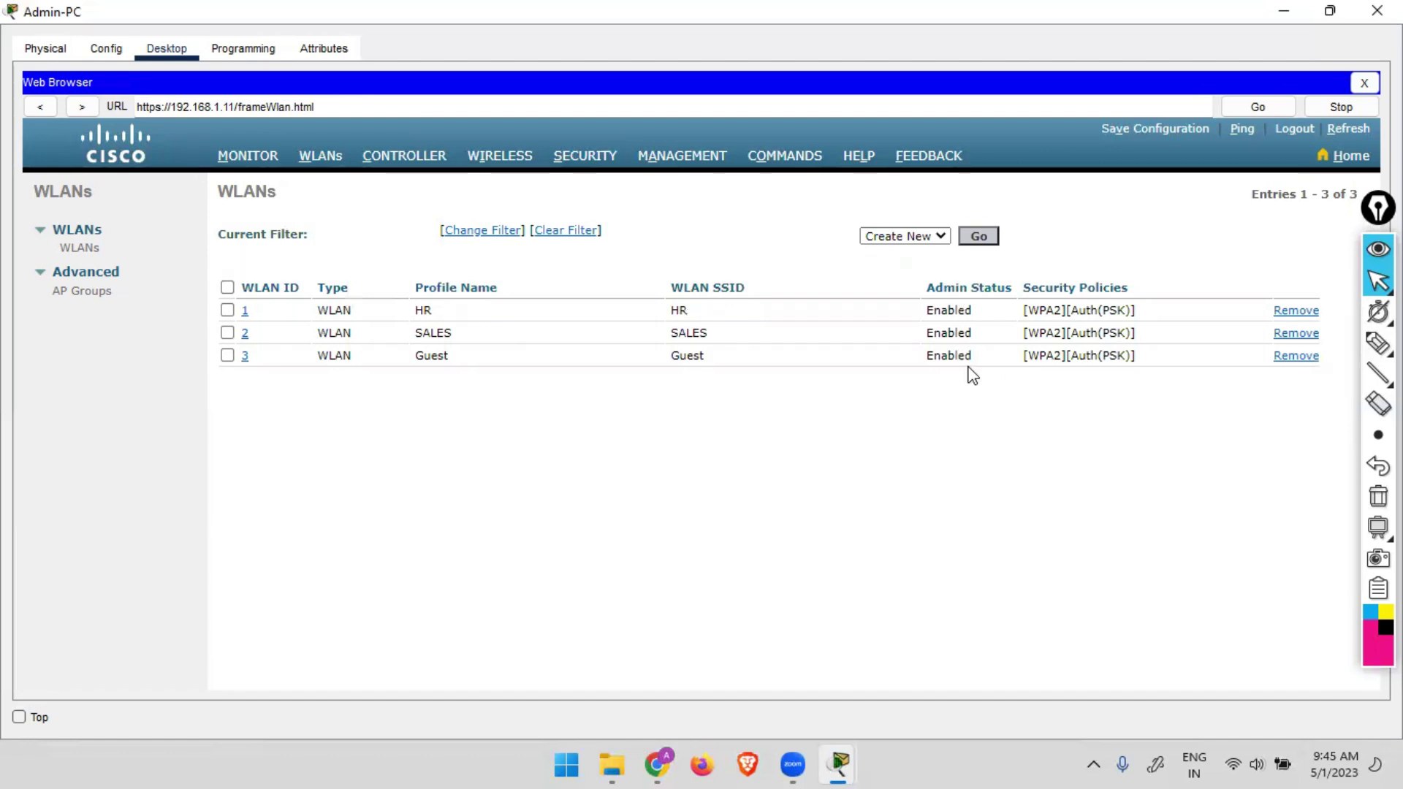
Check the MONITOR page's Access Point Summary, then minimise Admin-PC to reveal the topology.
left_click(235, 158)
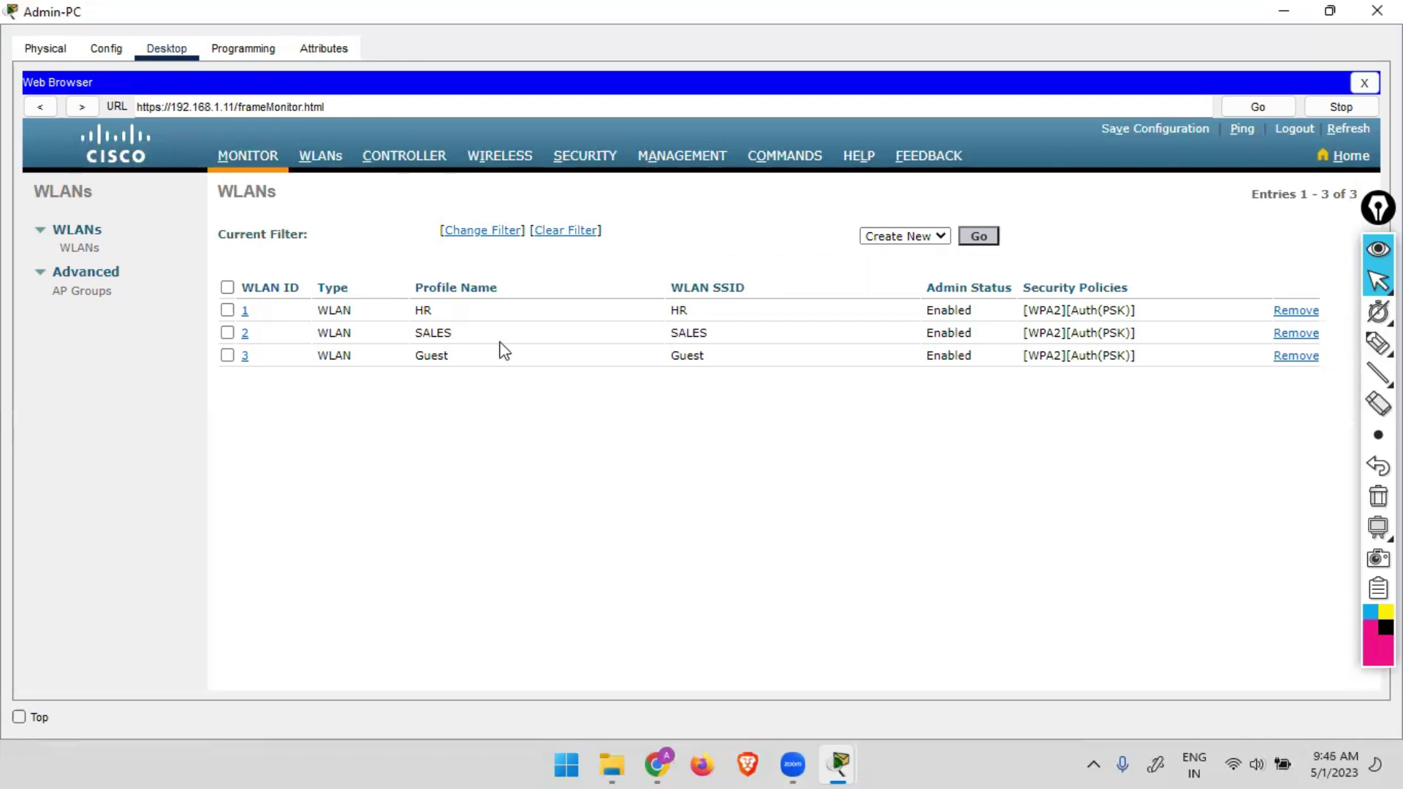
scroll(376, 388, "down", 5)
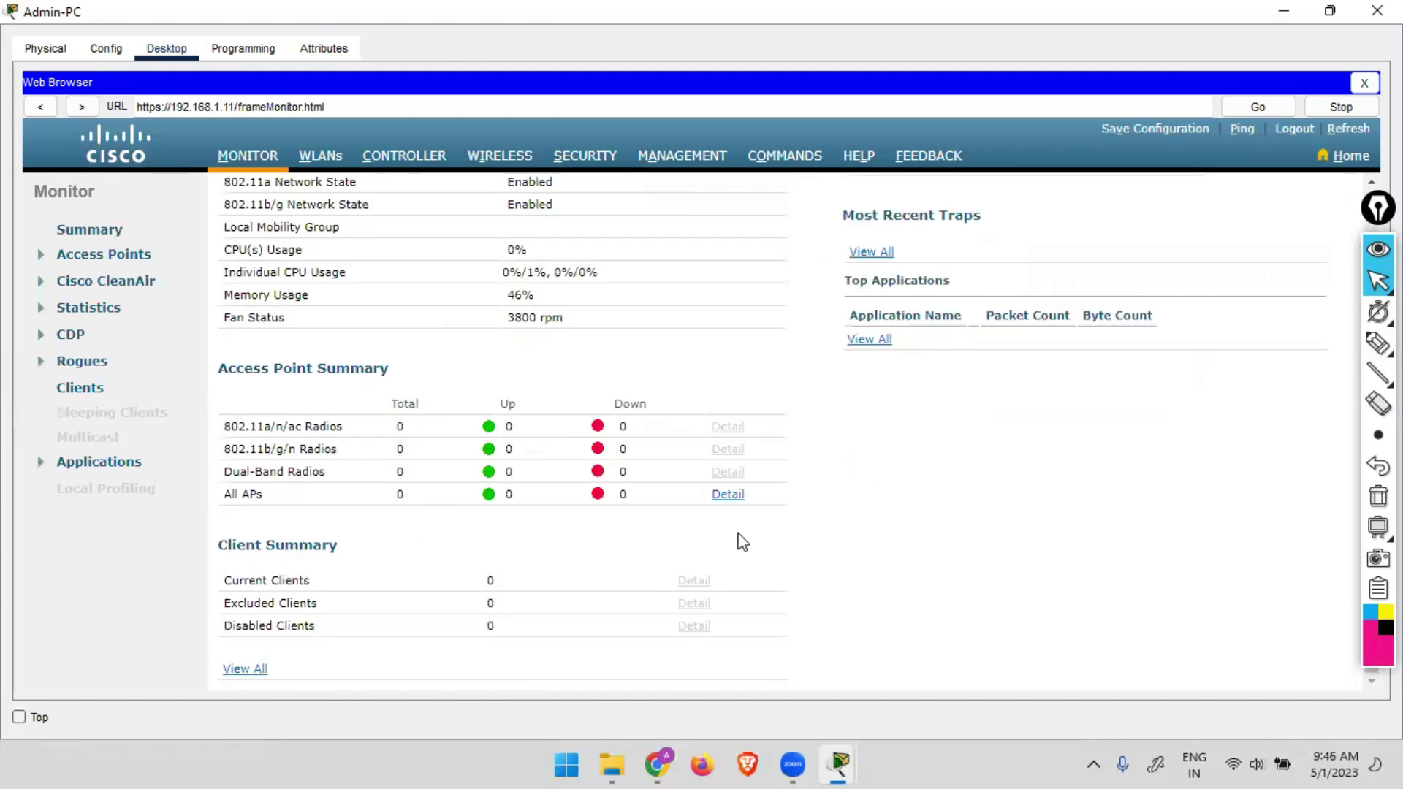
left_click(1280, 8)
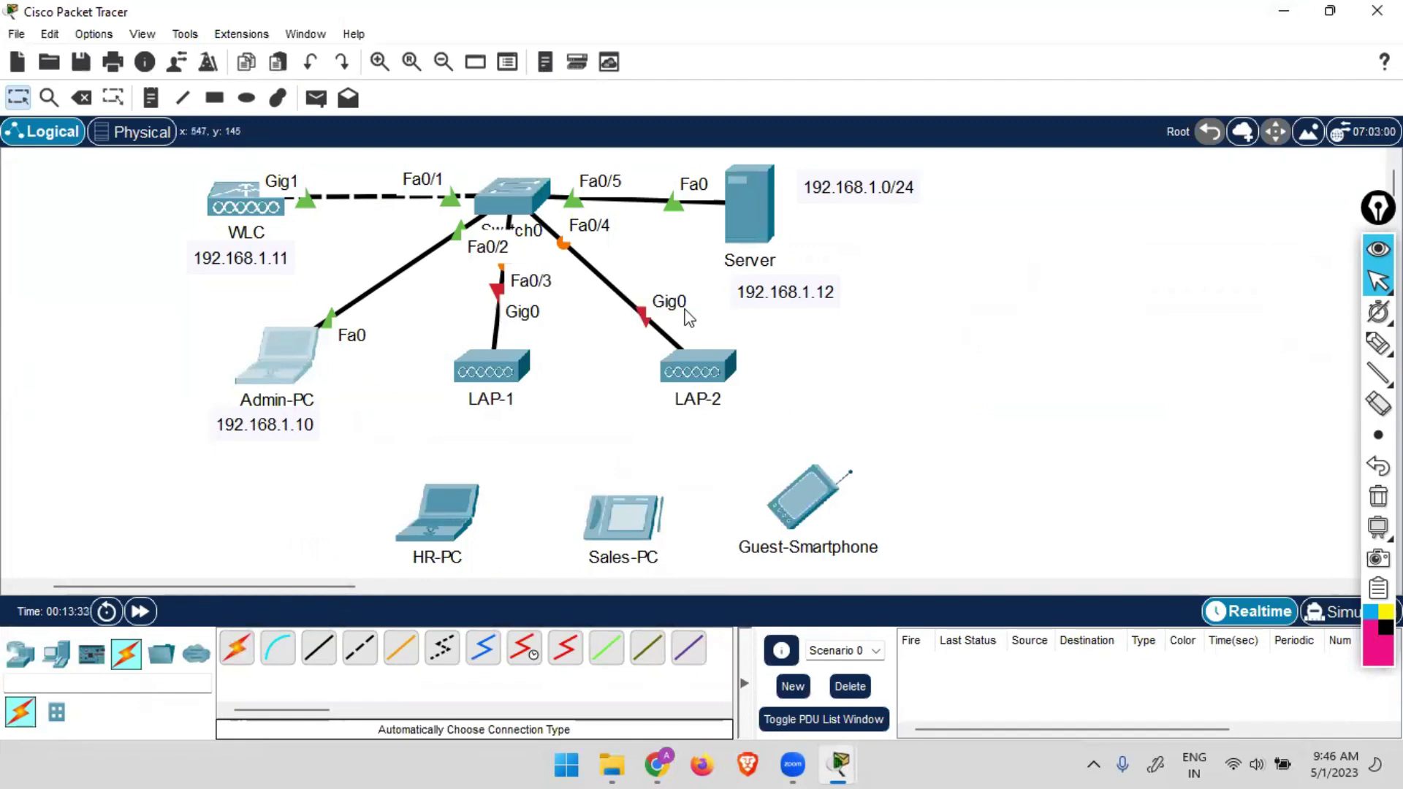
Plug the power adapter into LAP-1 and LAP-2 on each device's Physical tab.
left_click(503, 379)
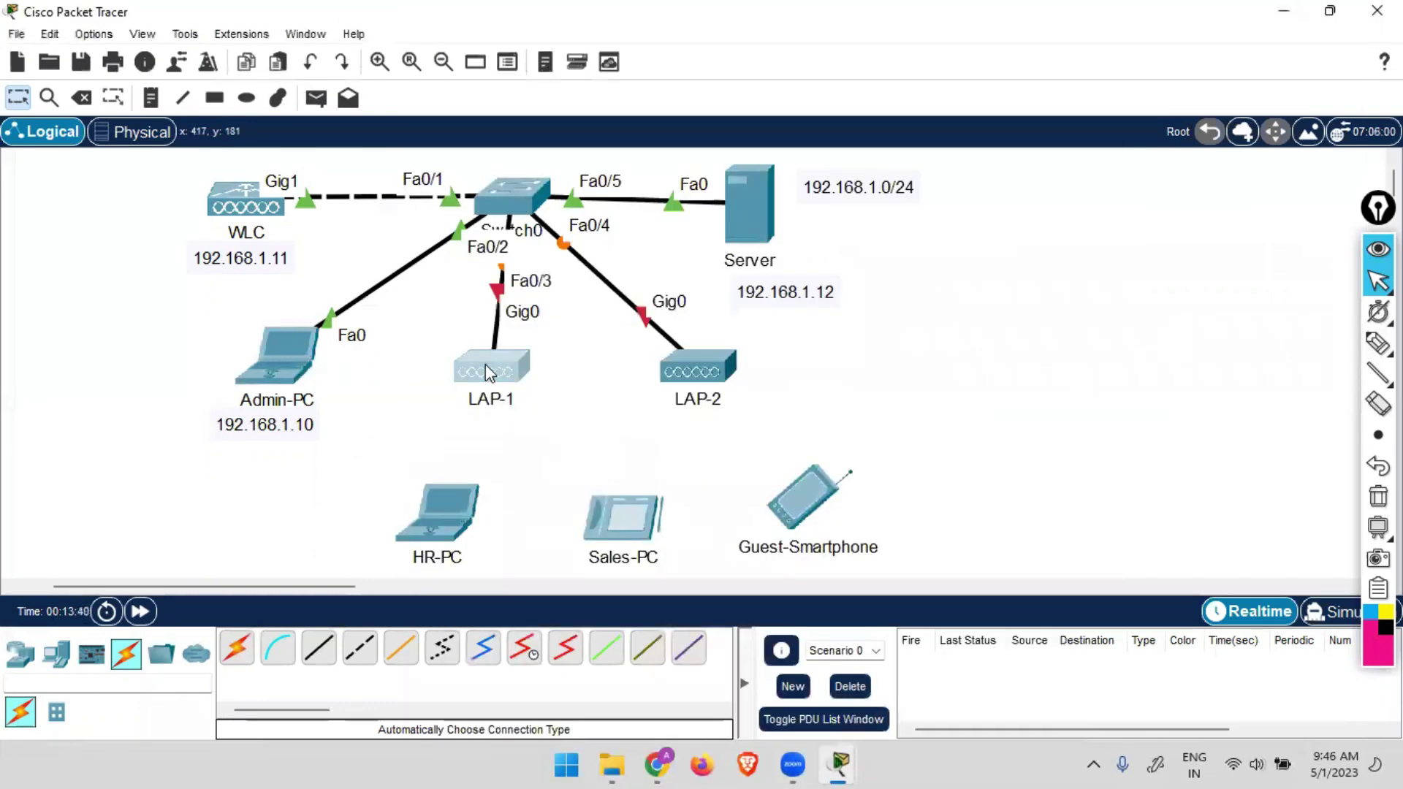
mouse_move(486, 364)
left_click(498, 359)
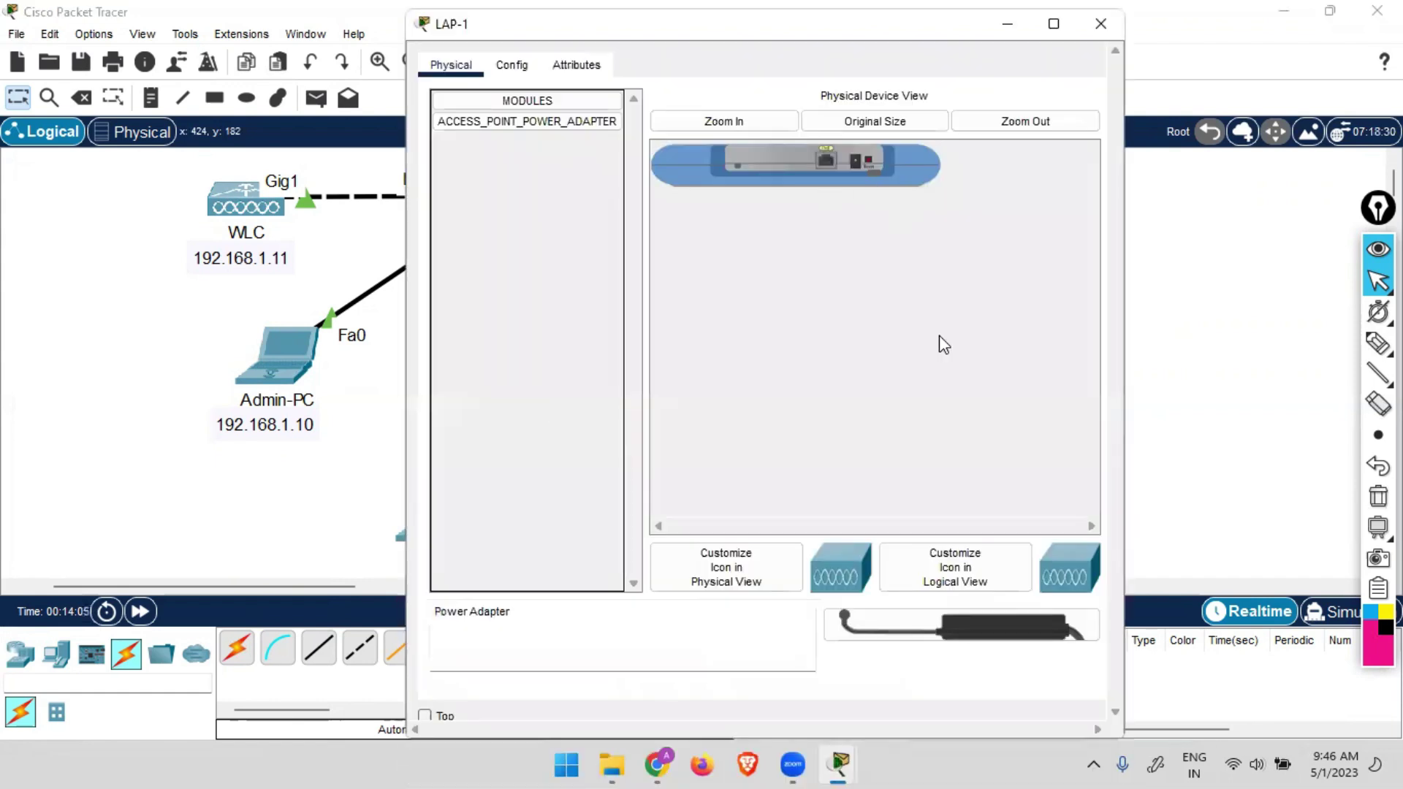
left_click_drag(856, 641, 851, 159)
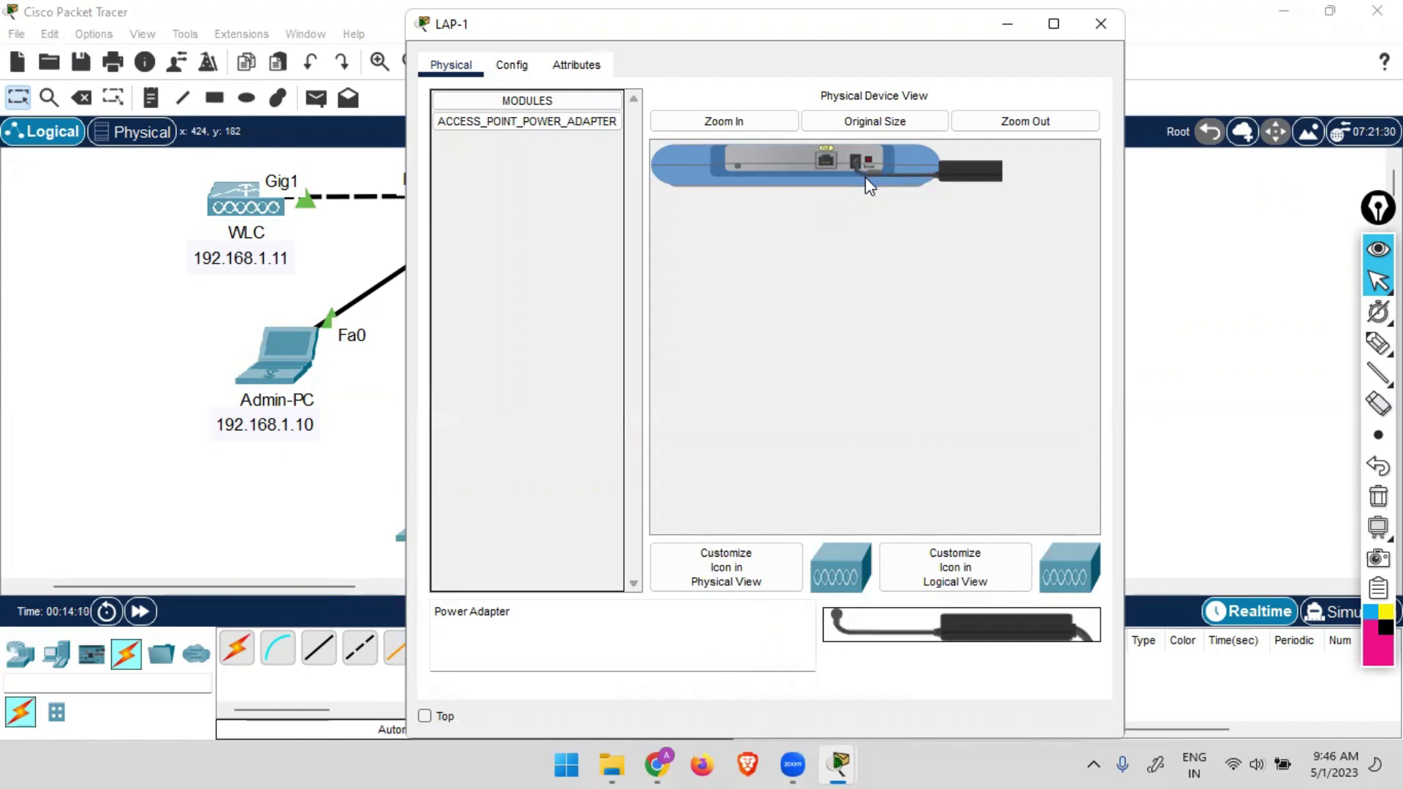
left_click(1101, 23)
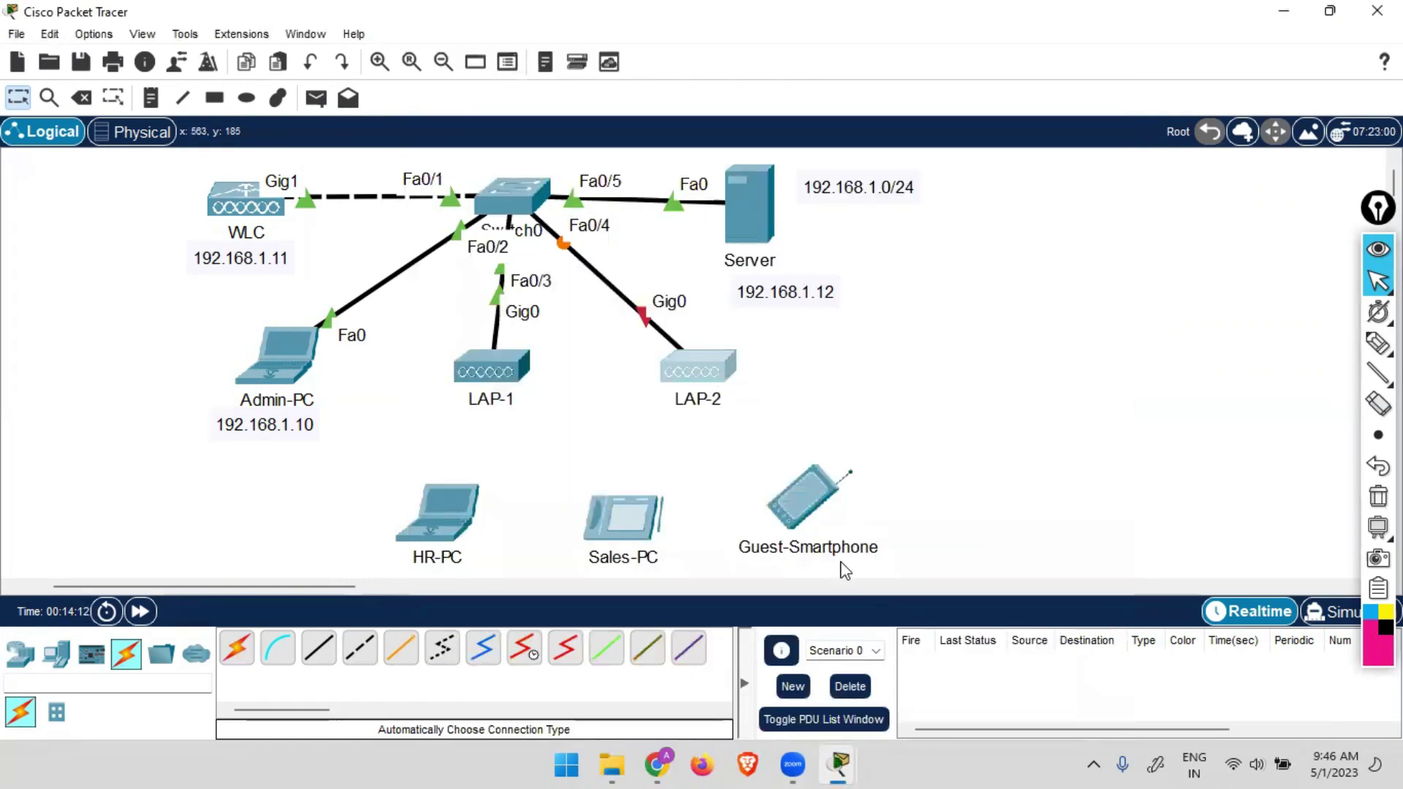
left_click(700, 382)
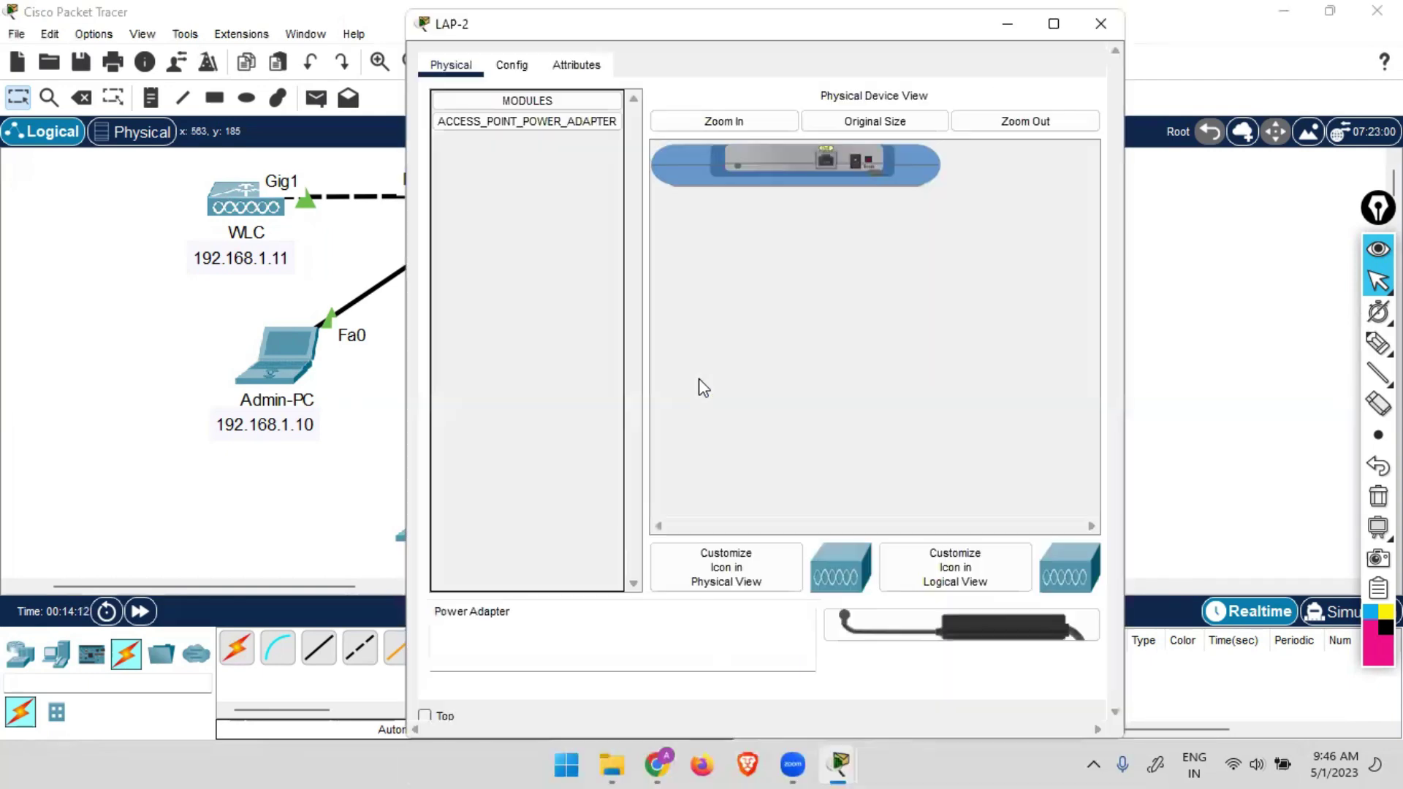
left_click_drag(841, 625, 858, 158)
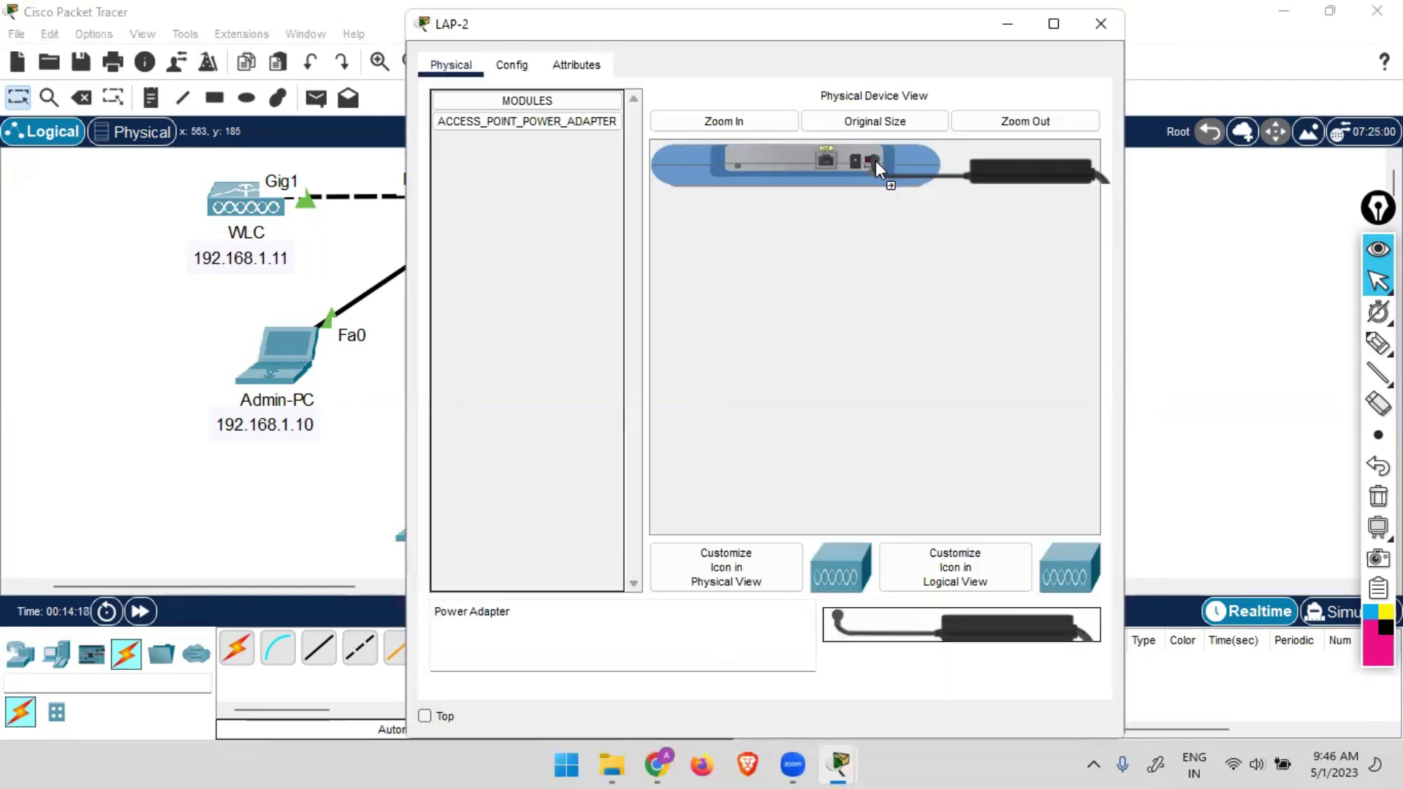
left_click(1103, 23)
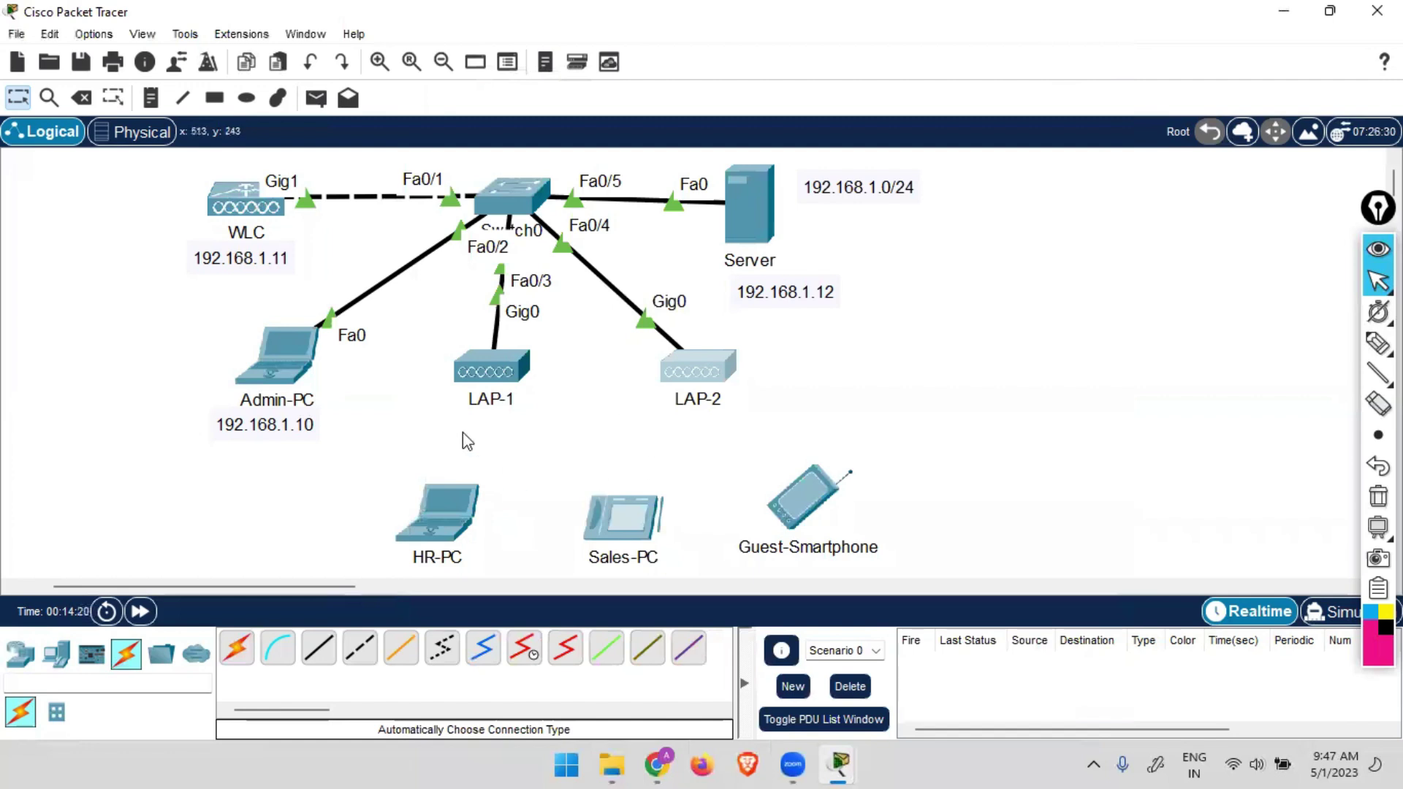
mouse_move(503, 380)
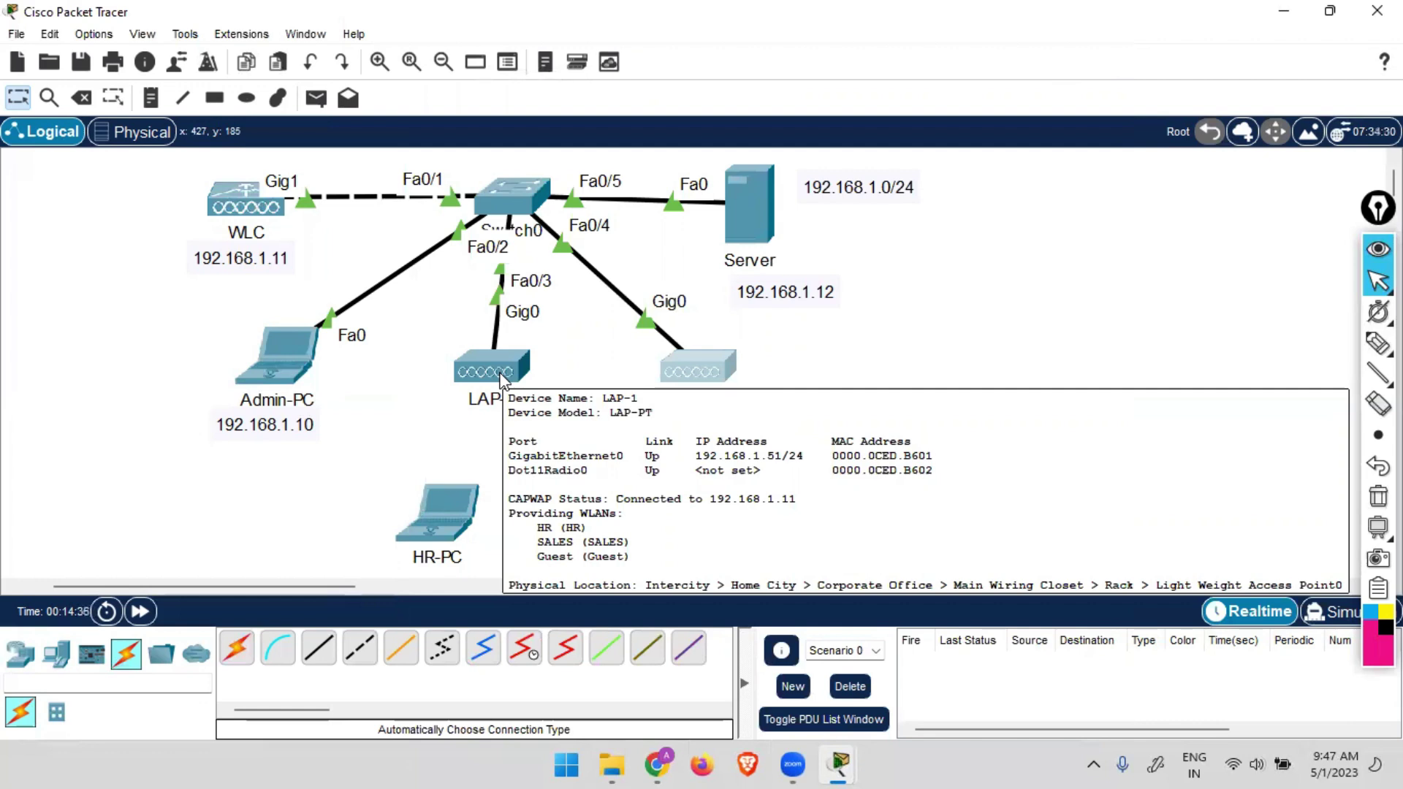
mouse_move(692, 362)
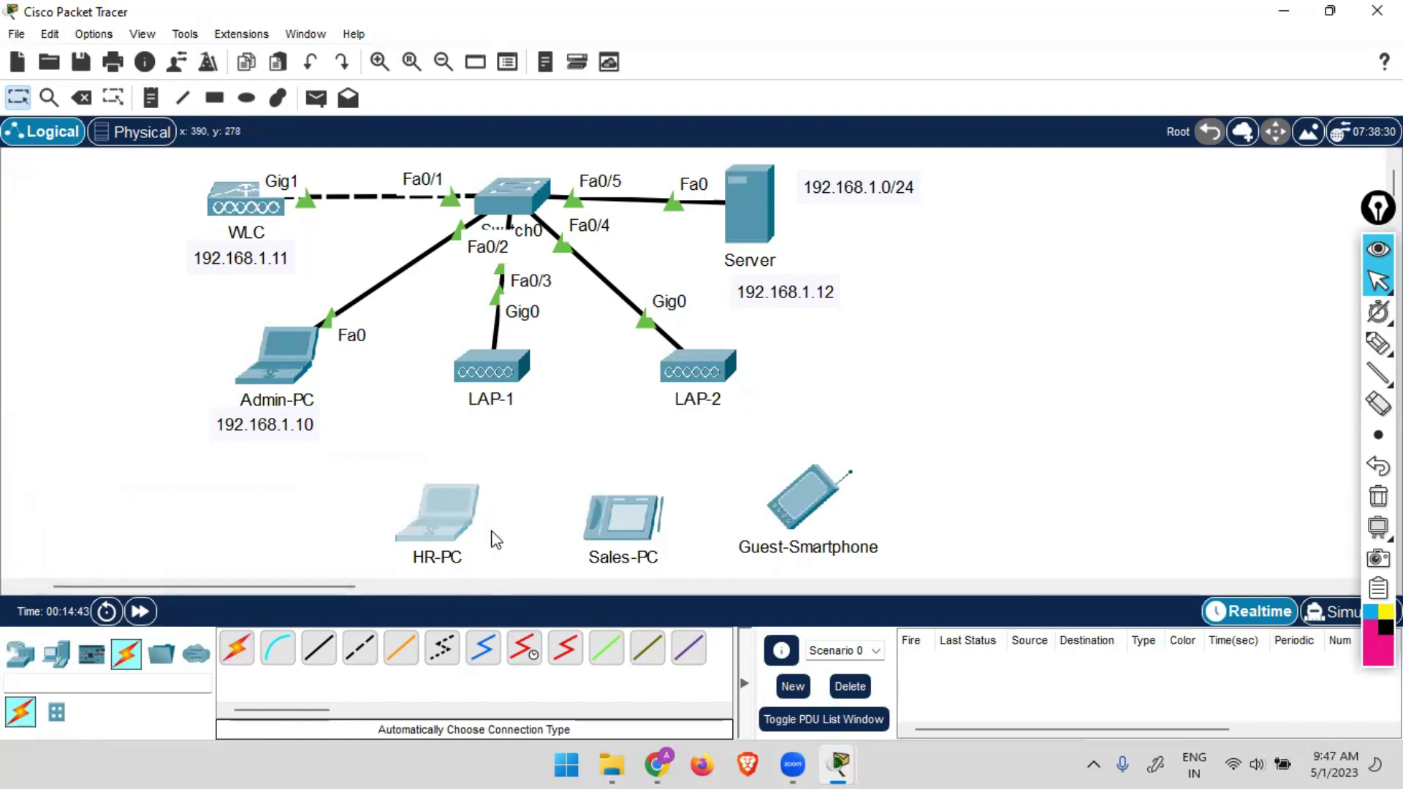
Replace HR-PC's network module with a WPC300N wireless card and power the laptop back on.
left_click(489, 533)
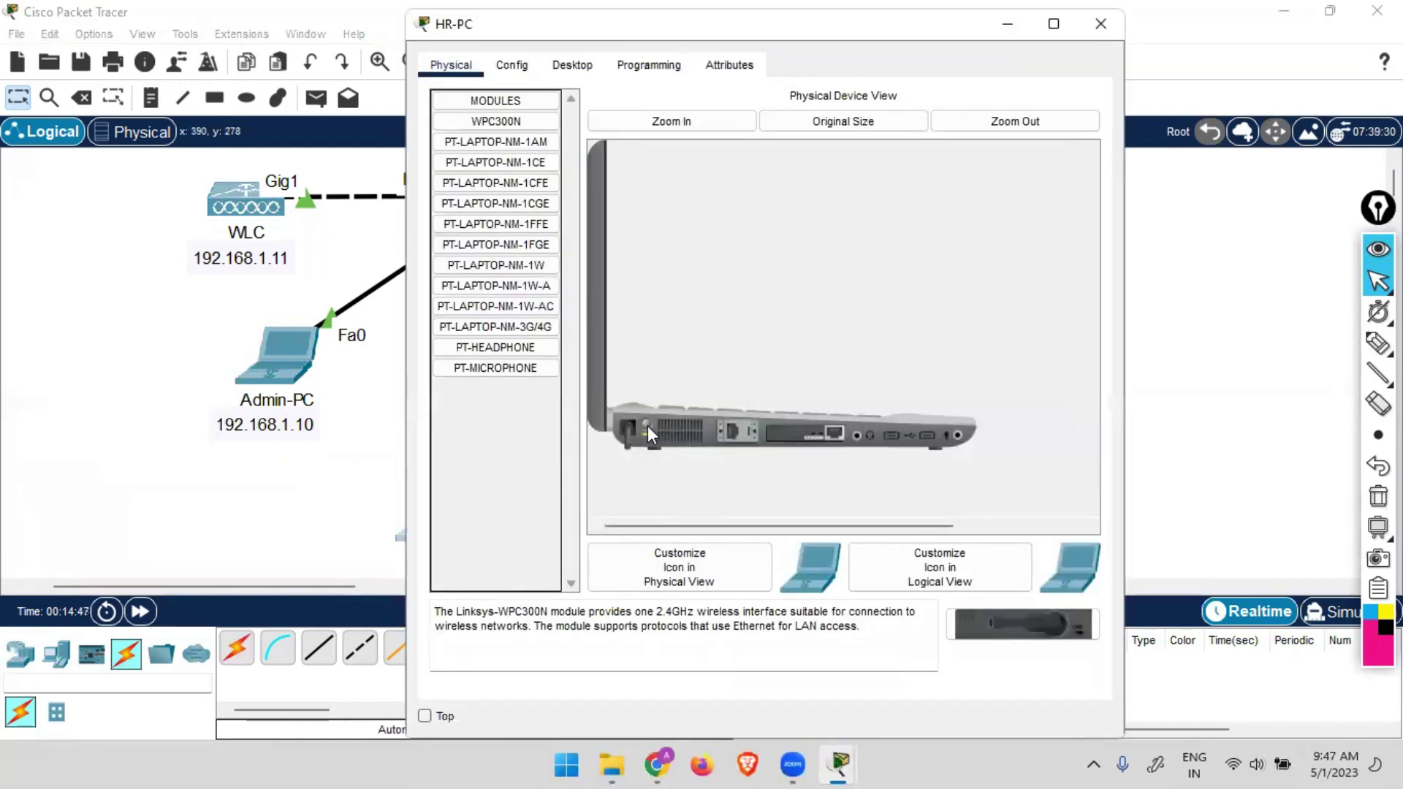
left_click_drag(806, 438, 501, 470)
left_click(496, 121)
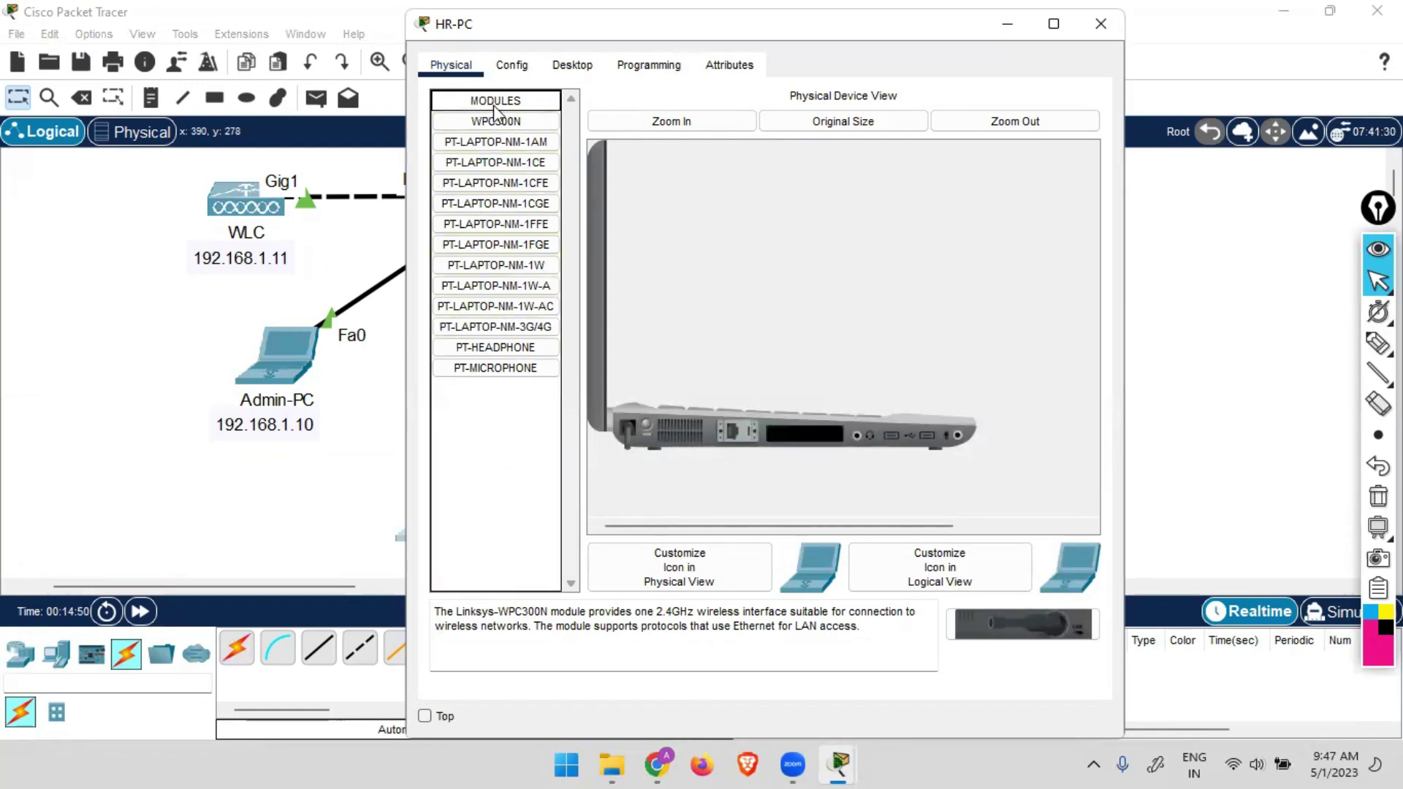
left_click_drag(495, 121, 802, 435)
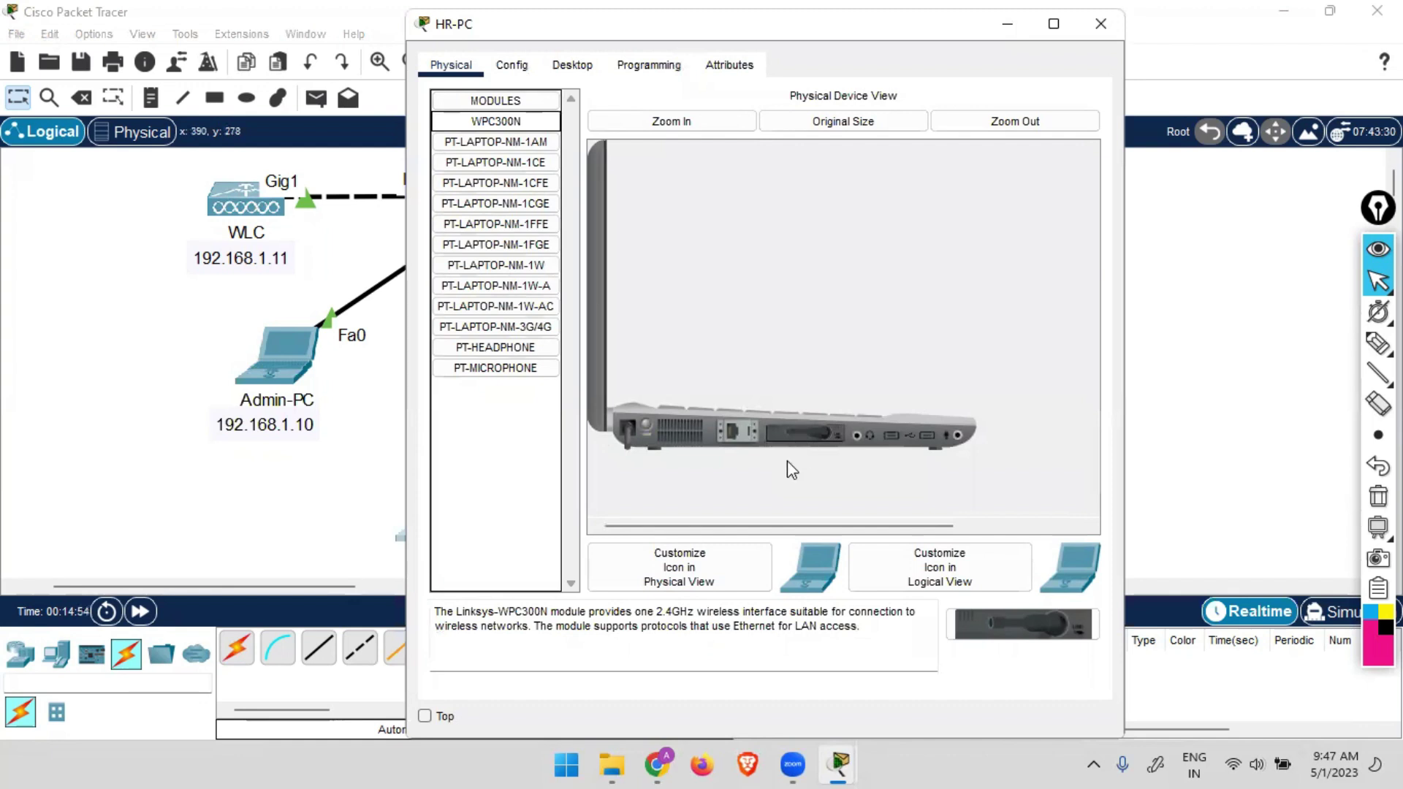
left_click(643, 422)
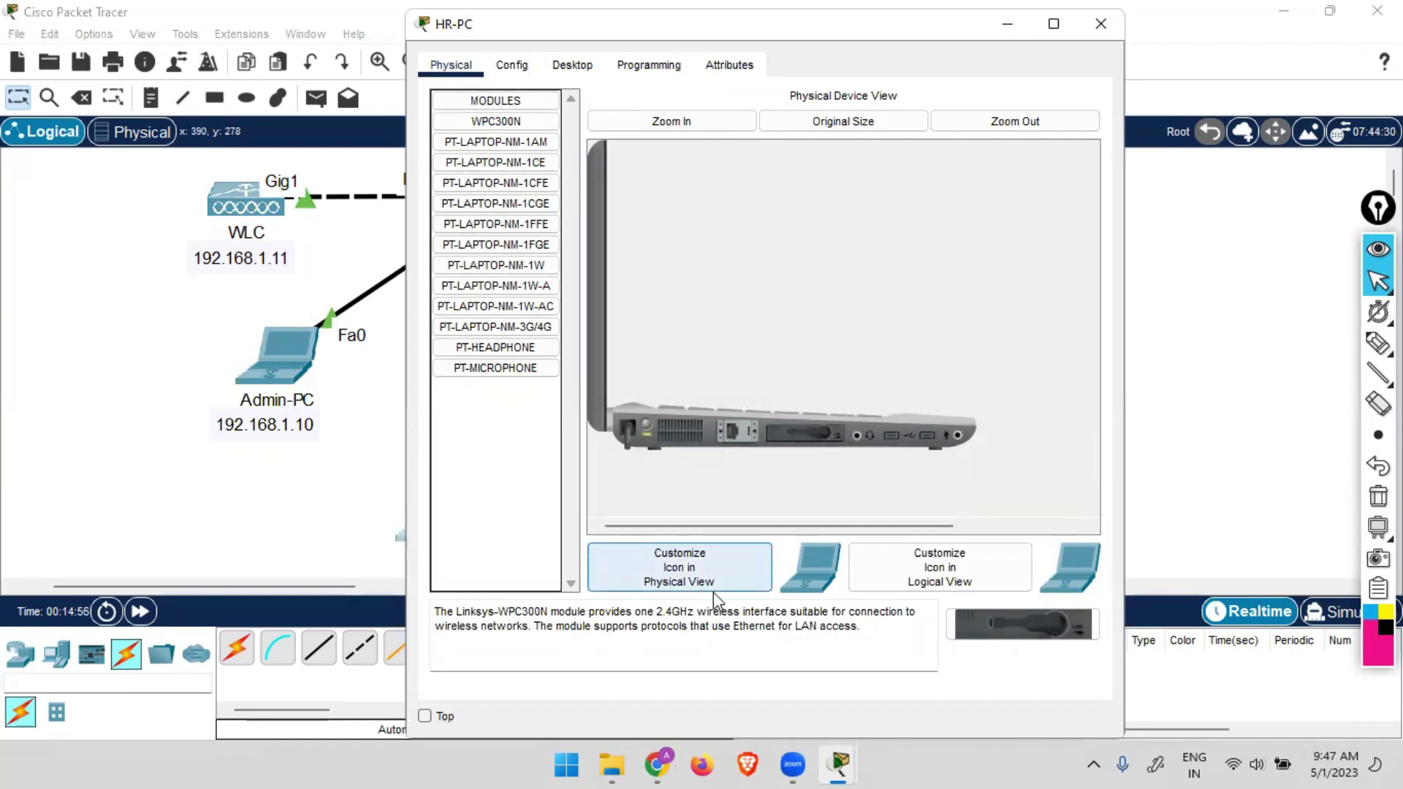
Set HR-PC's Wireless0 to SSID HR with WPA2-PSK and its pass phrase.
left_click(509, 73)
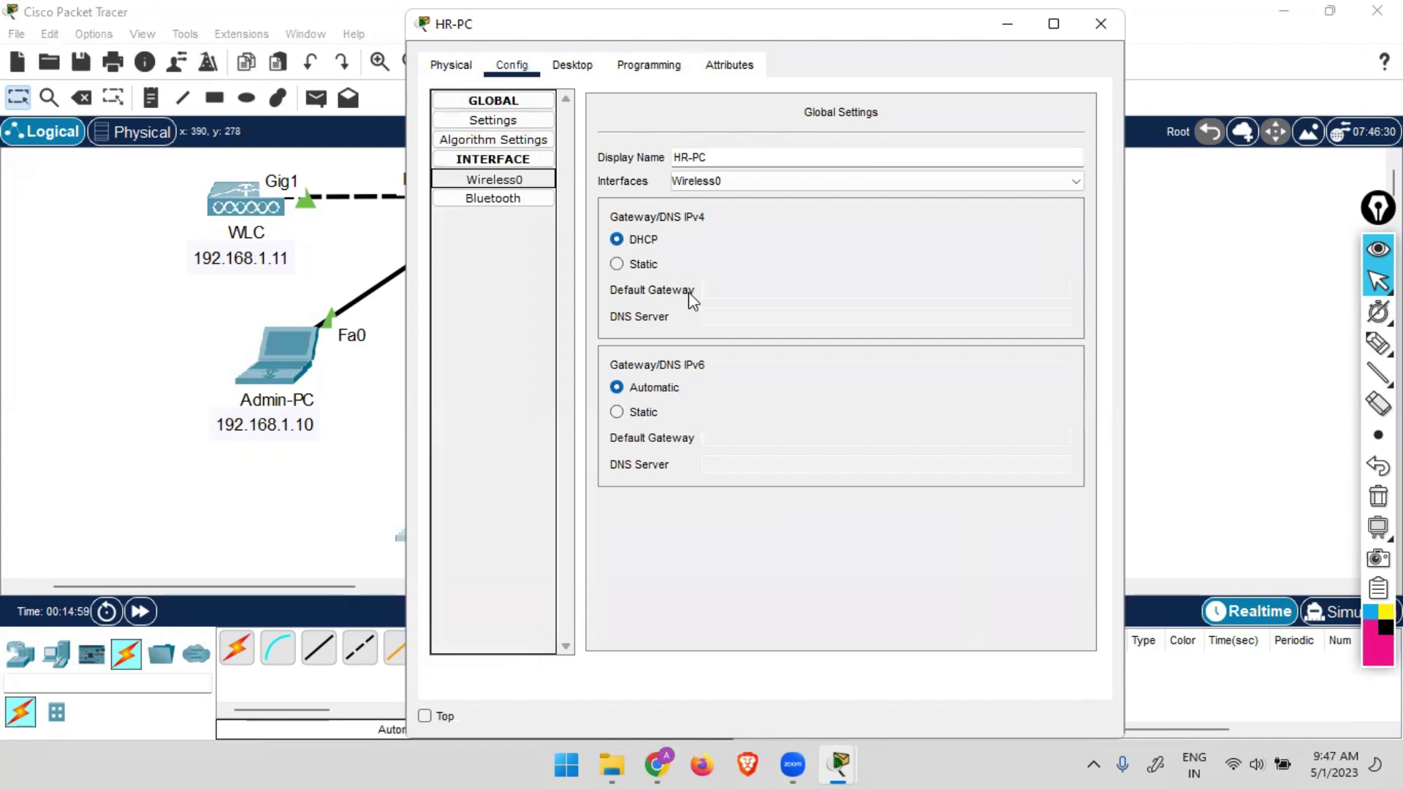
left_click(494, 179)
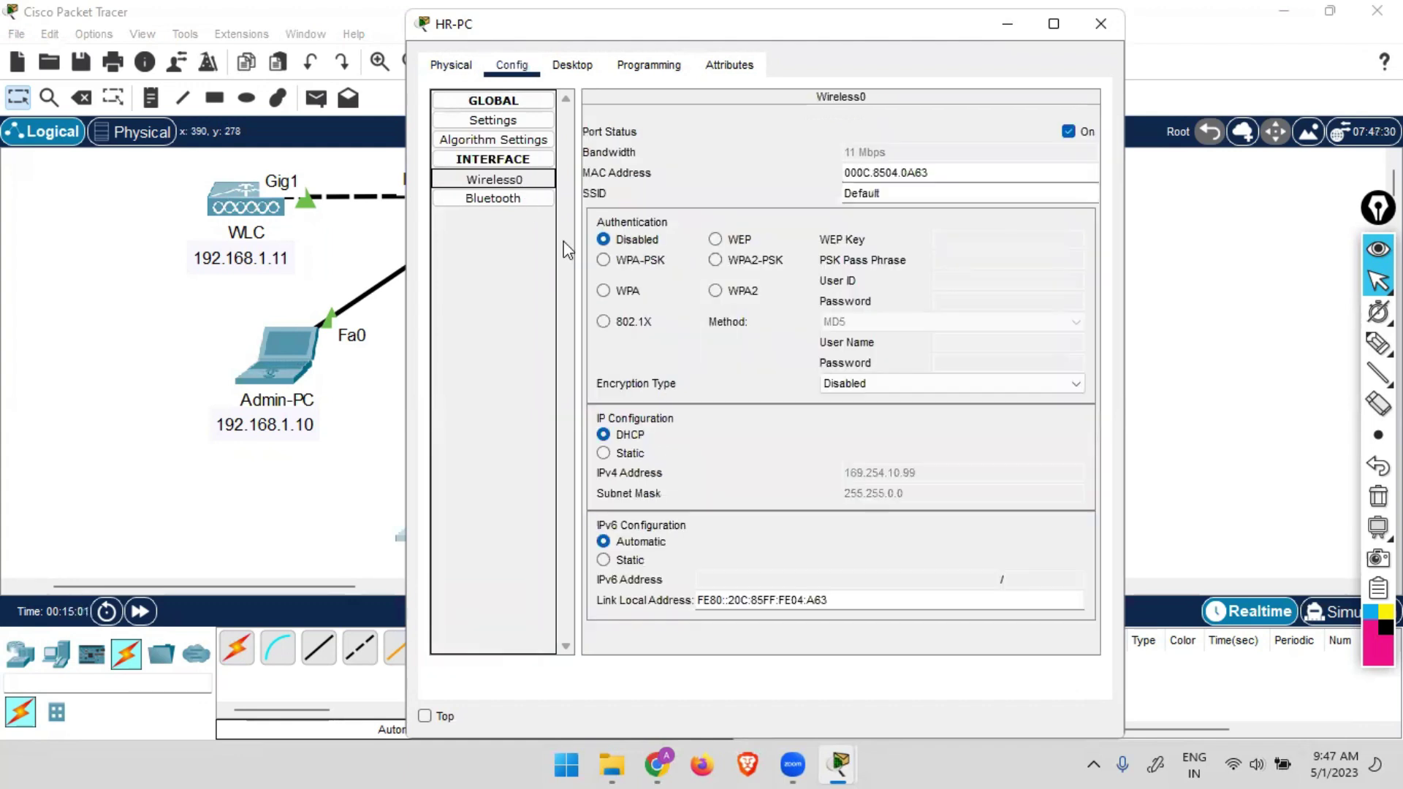
left_click_drag(906, 191, 775, 198)
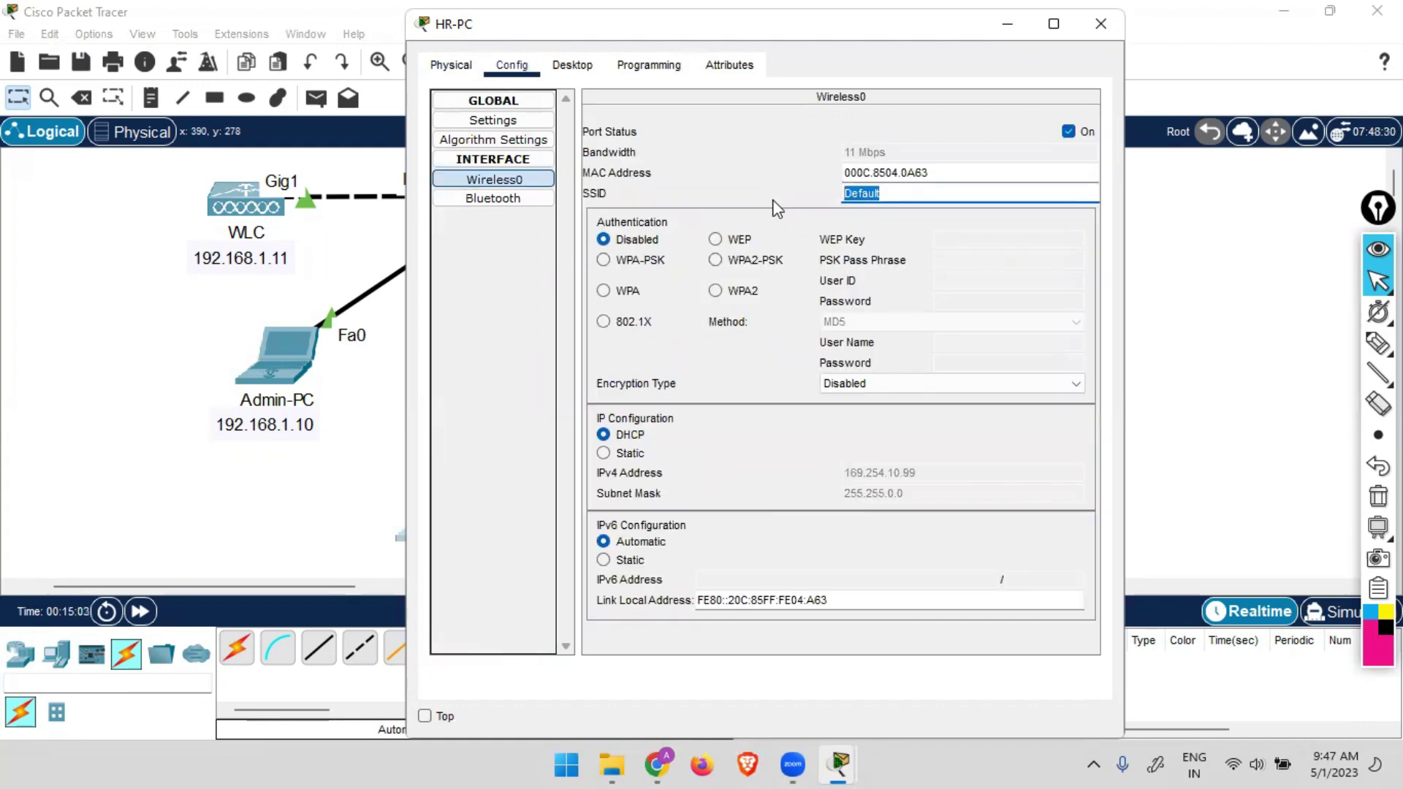
type("HR")
left_click(724, 262)
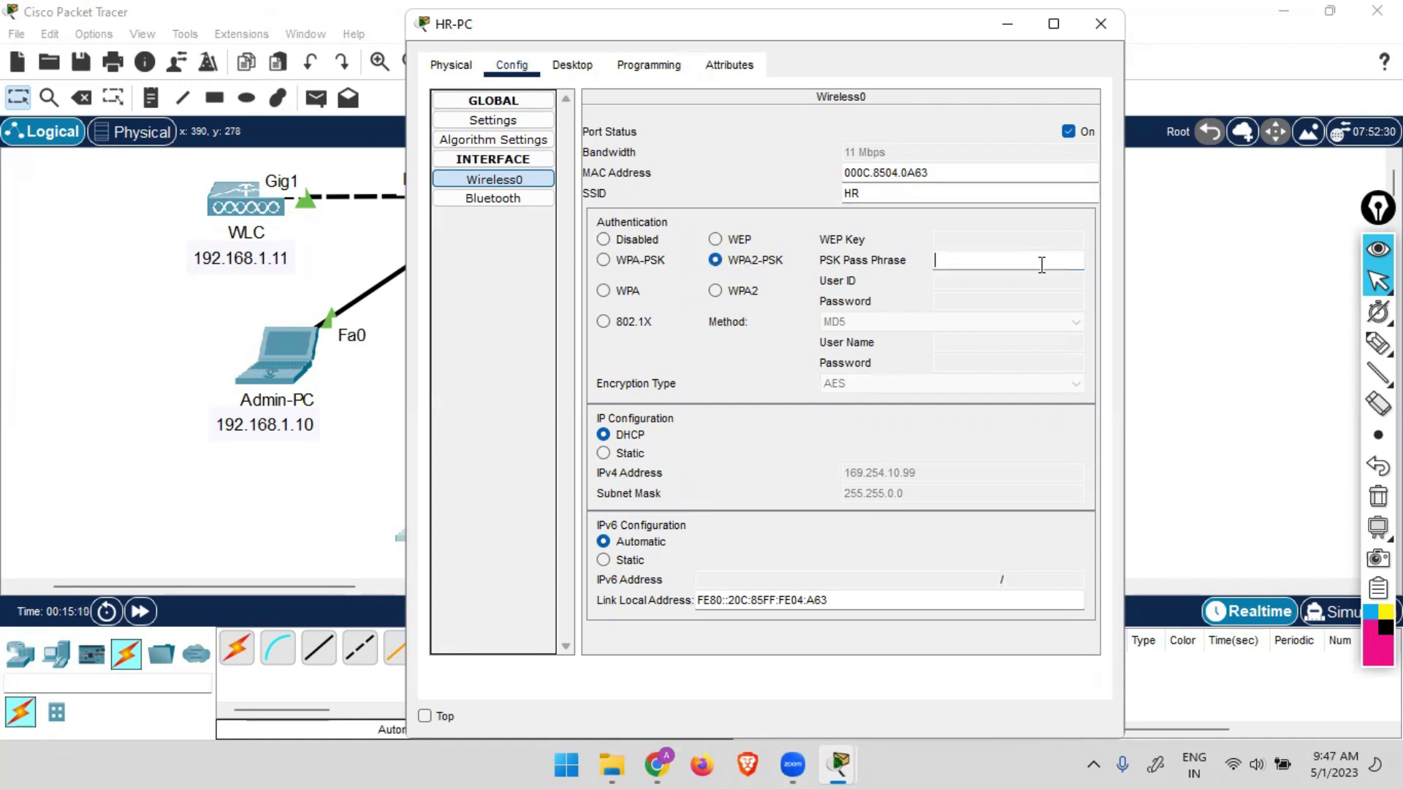
type("12345678")
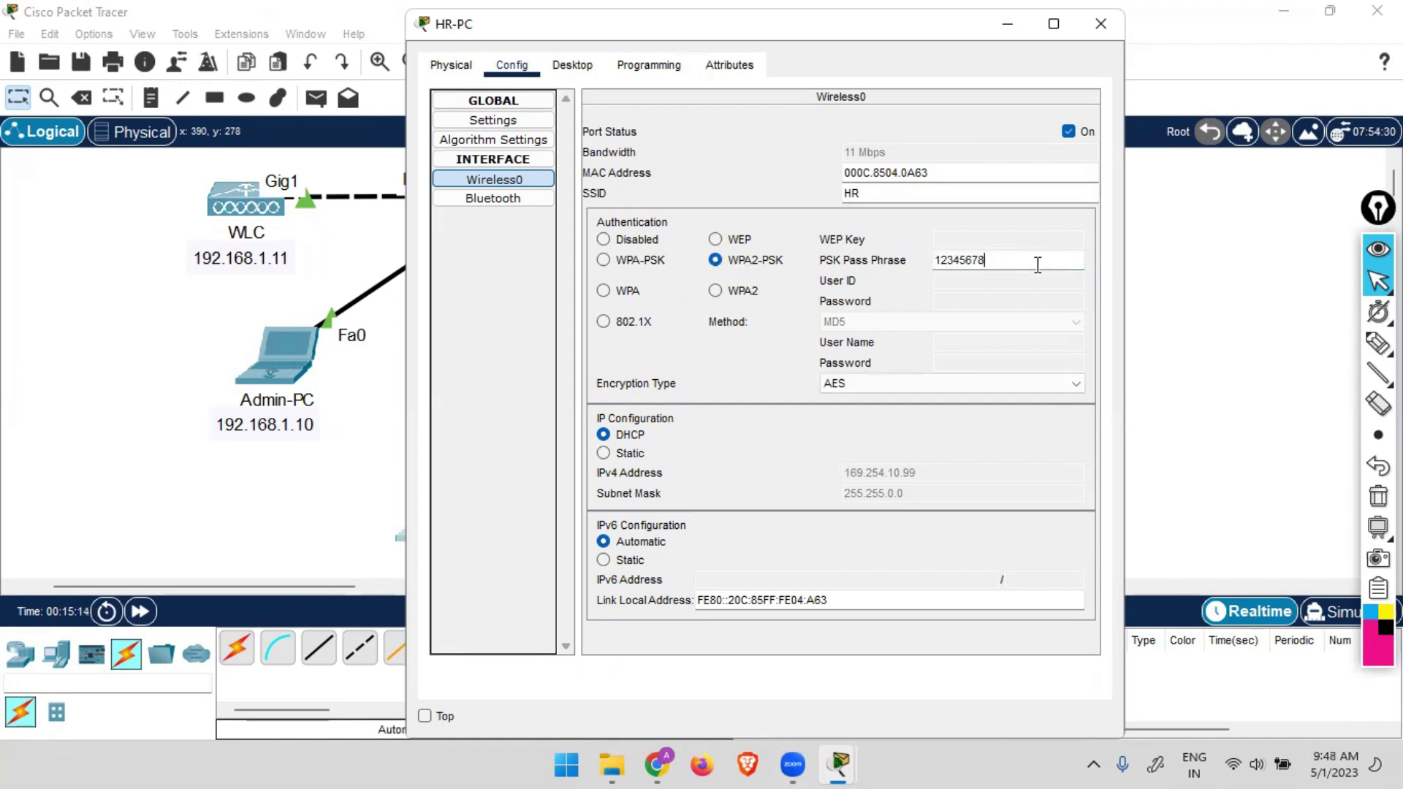
left_click(1102, 25)
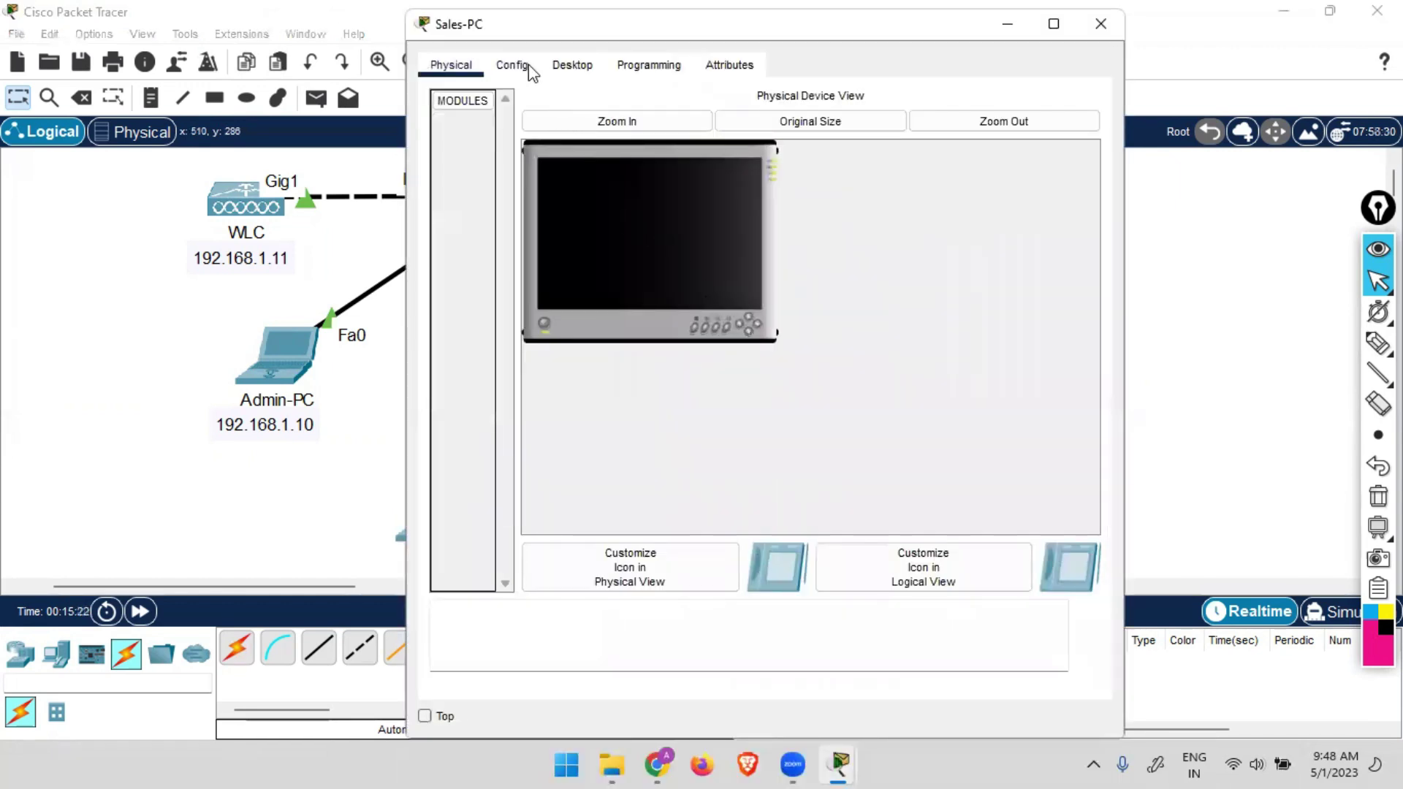
Set Sales-PC's Wireless0 to SSID SALES with WPA2-PSK and its pass phrase.
left_click(512, 65)
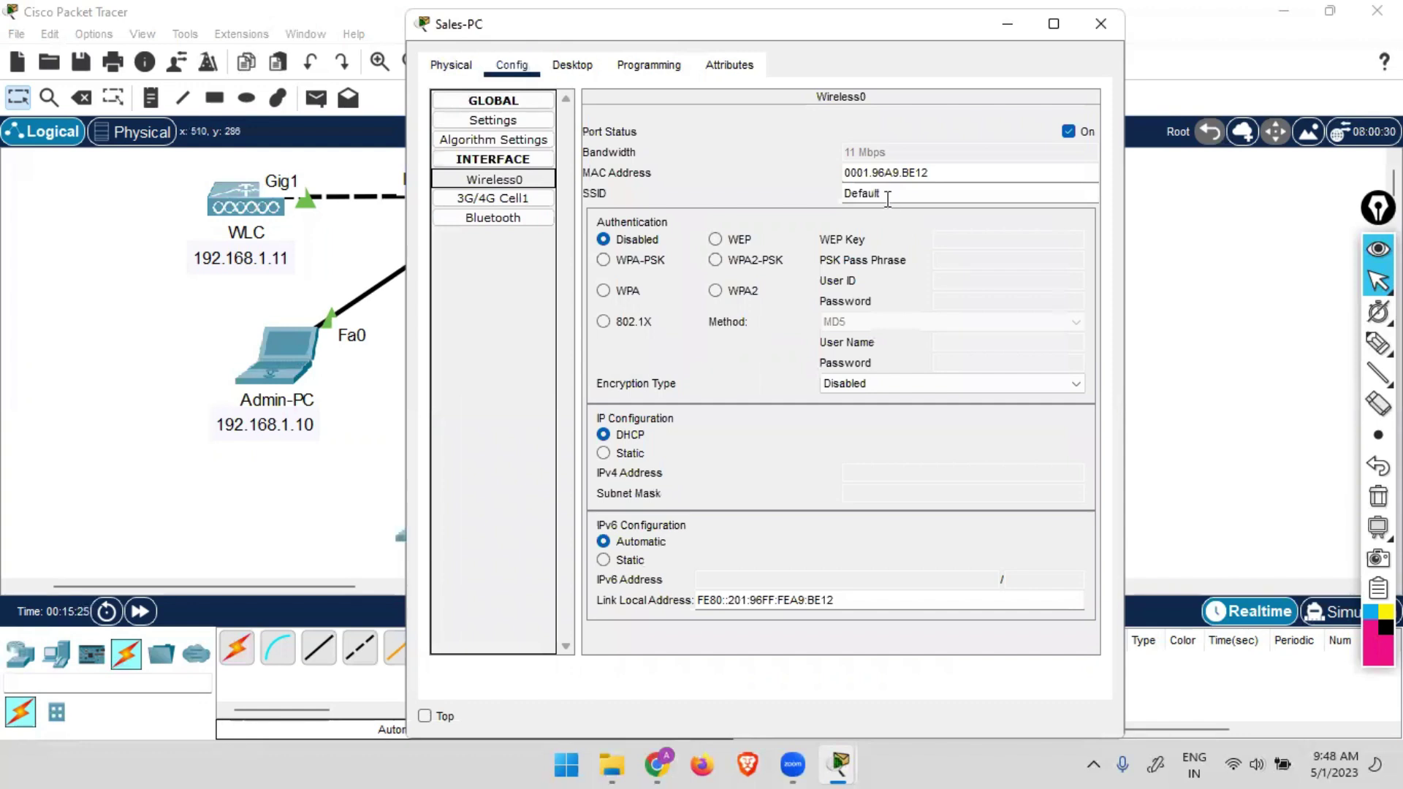
left_click_drag(886, 195, 818, 206)
type("SALES")
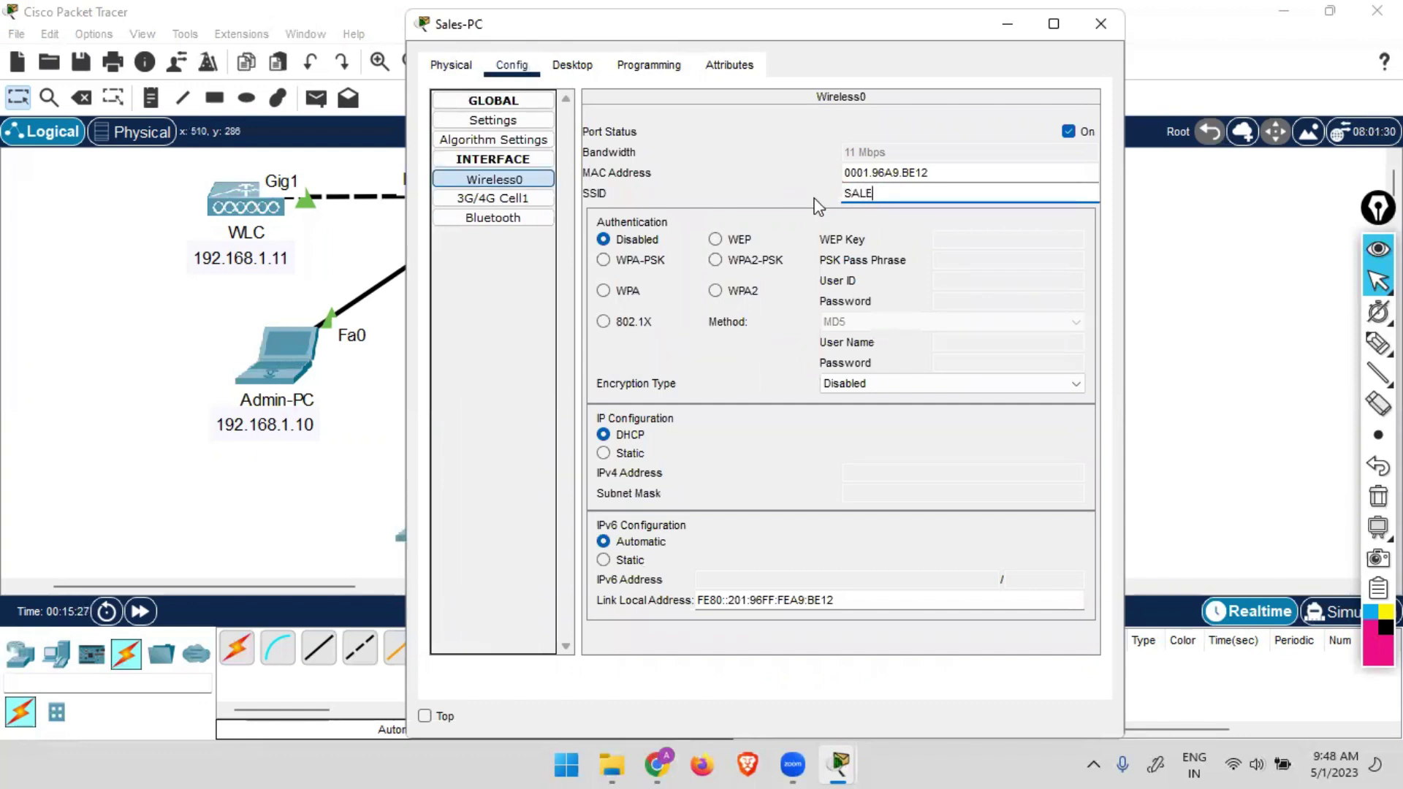
left_click(755, 263)
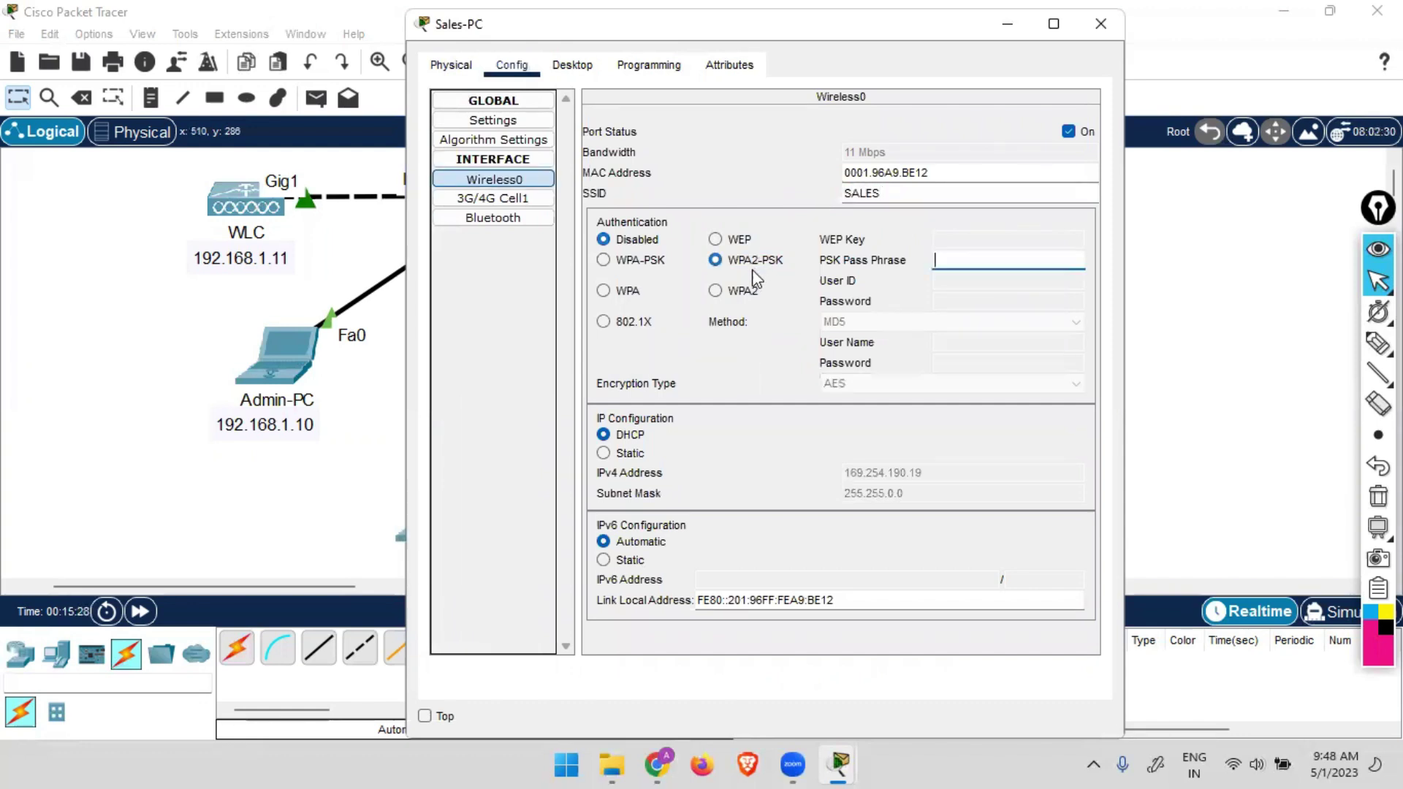
left_click(968, 258)
type("1234")
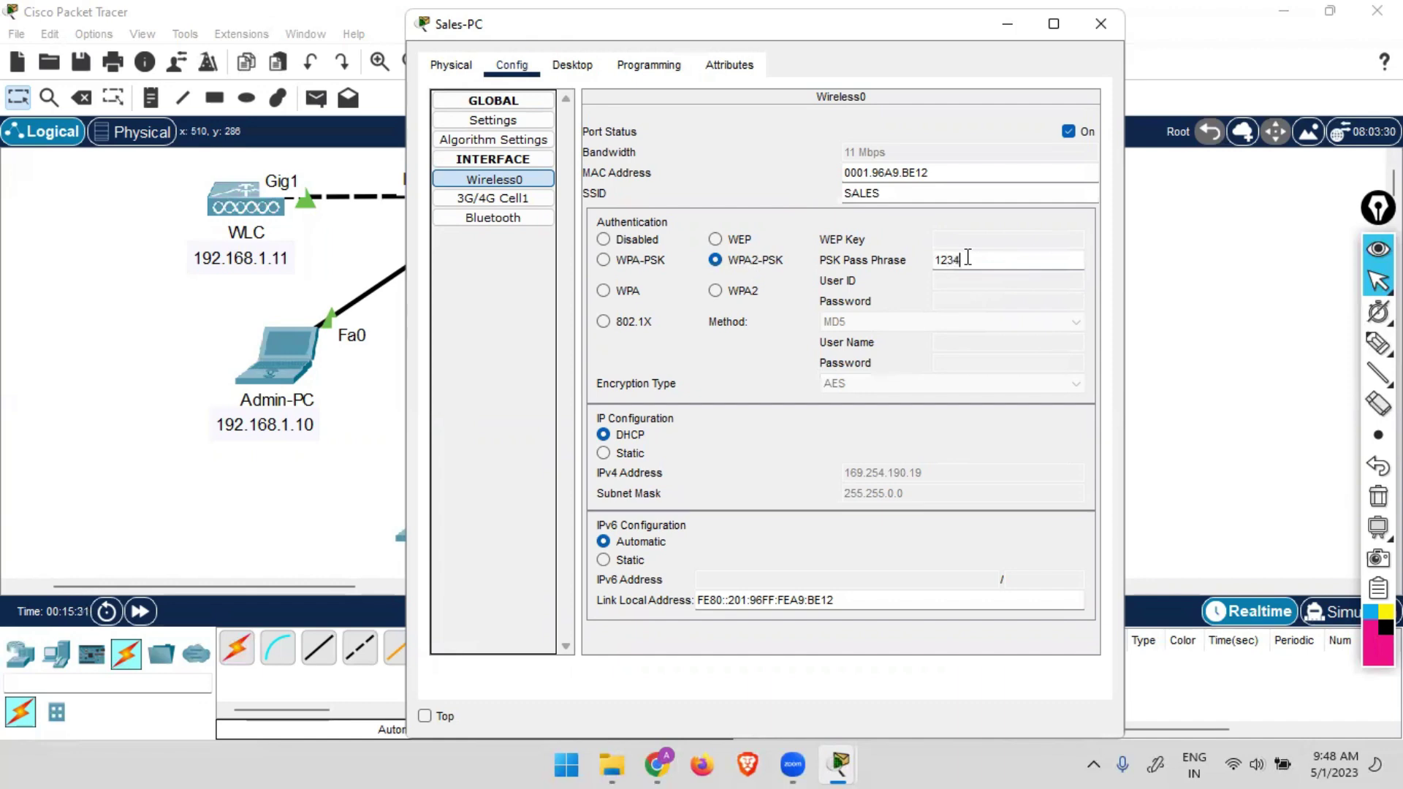
type("5678")
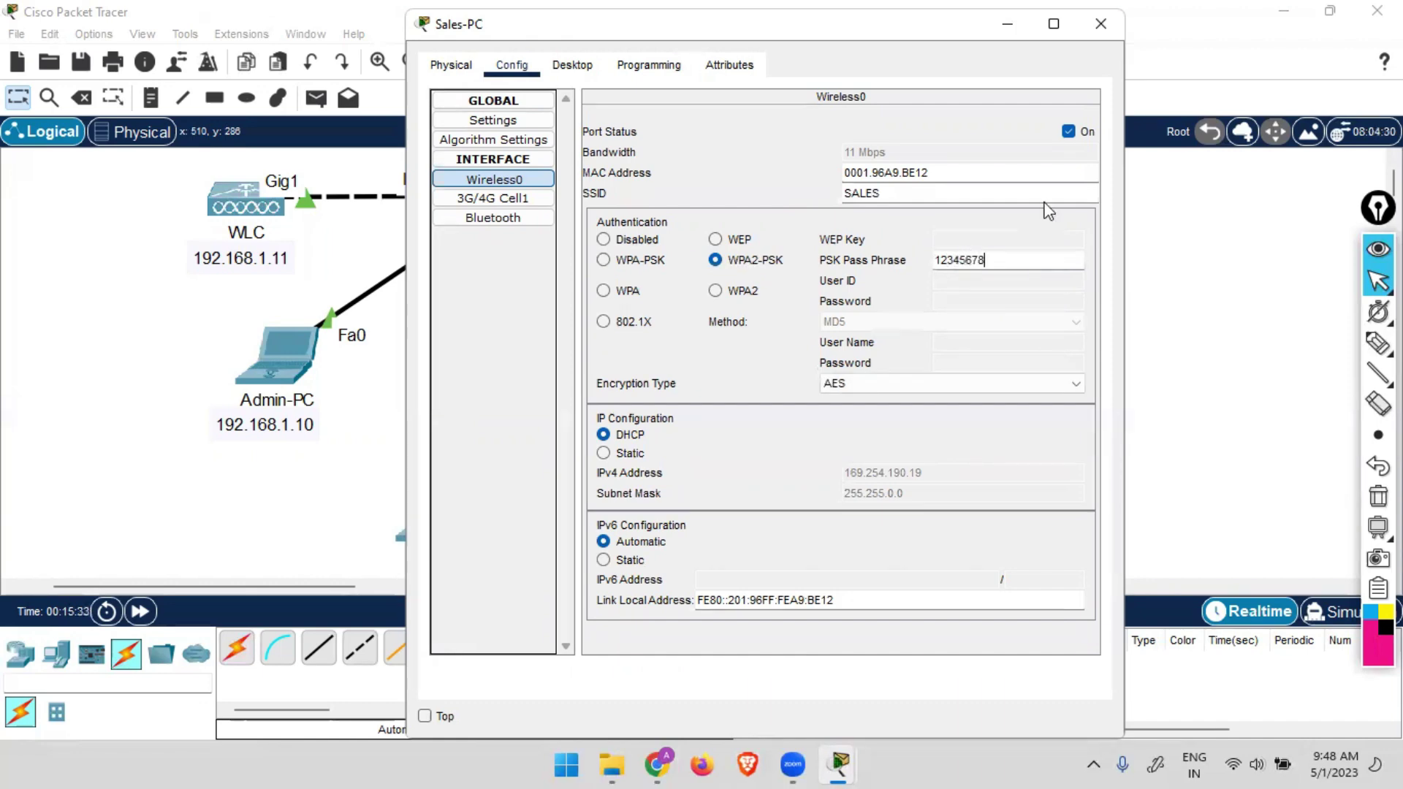
left_click(1100, 23)
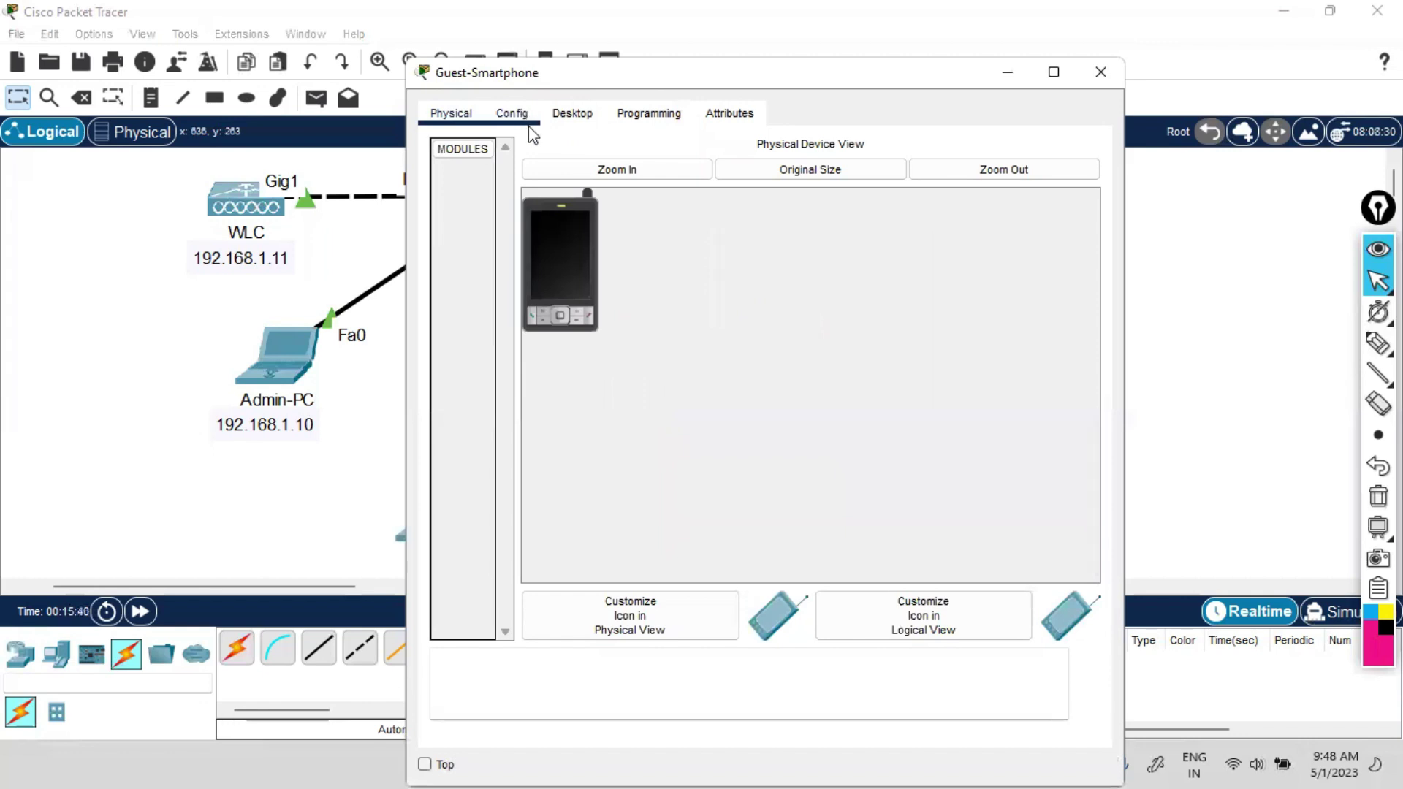
Set Guest-Smartphone's Wireless0 to SSID Guest with WPA2-PSK and its pass phrase.
left_click(529, 124)
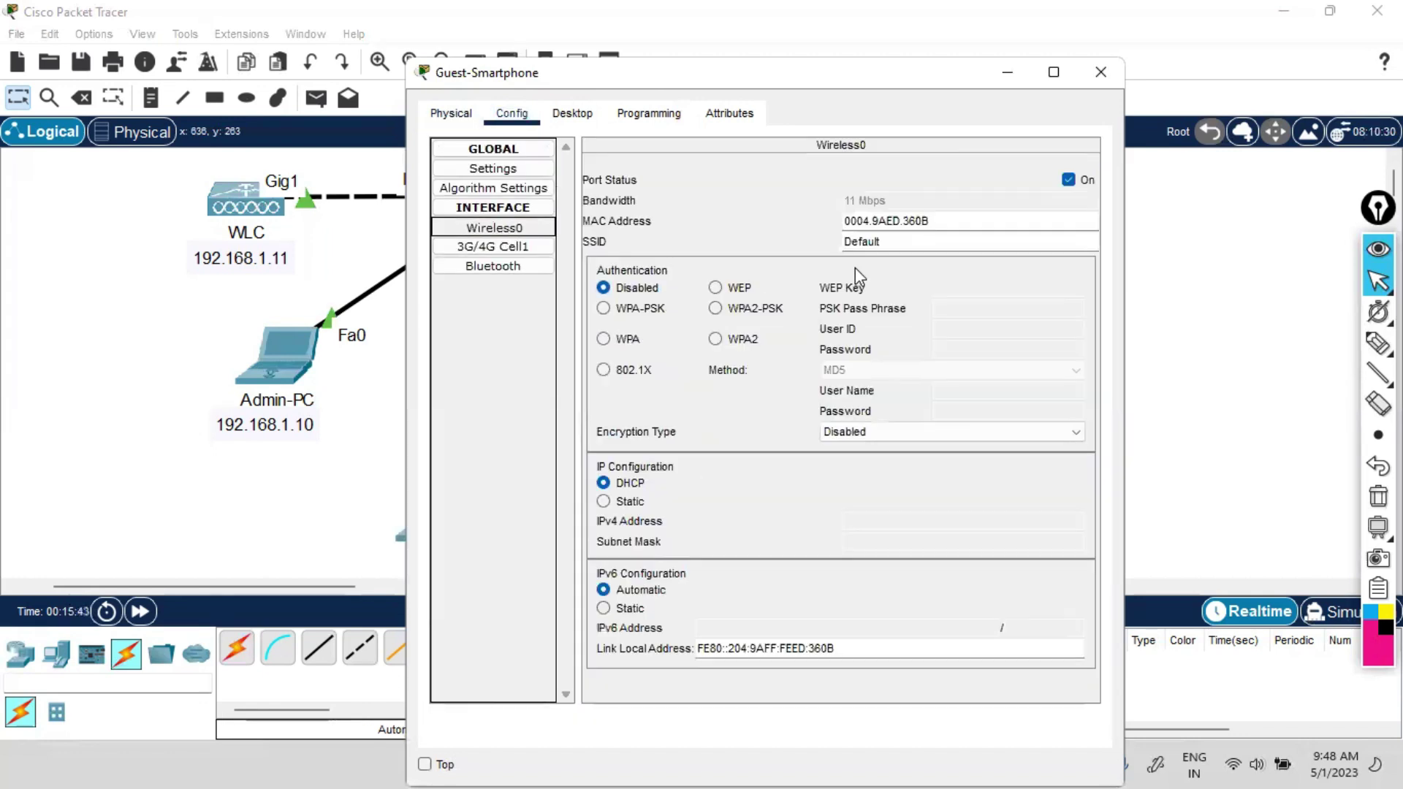
left_click_drag(889, 242, 790, 251)
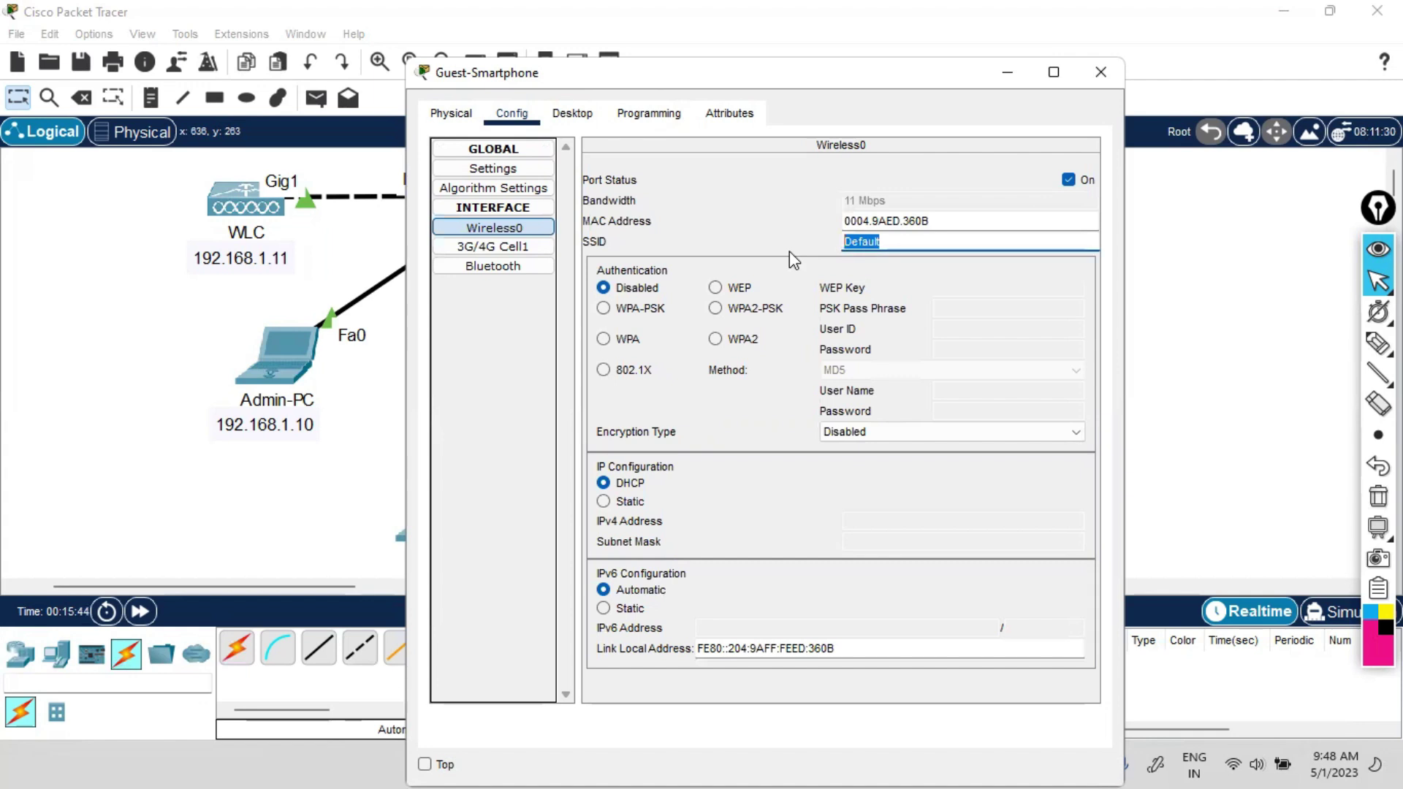
type("Guest")
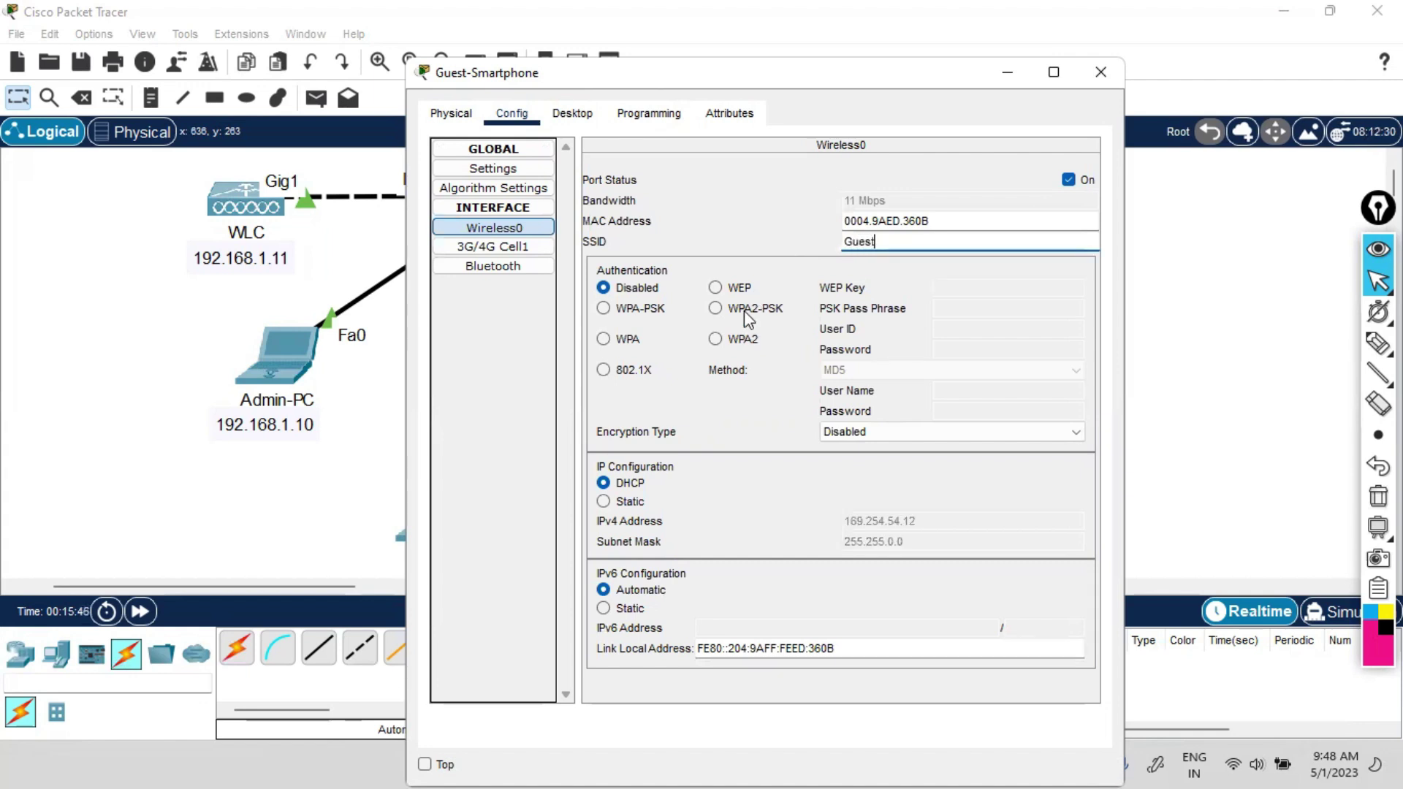
left_click(747, 310)
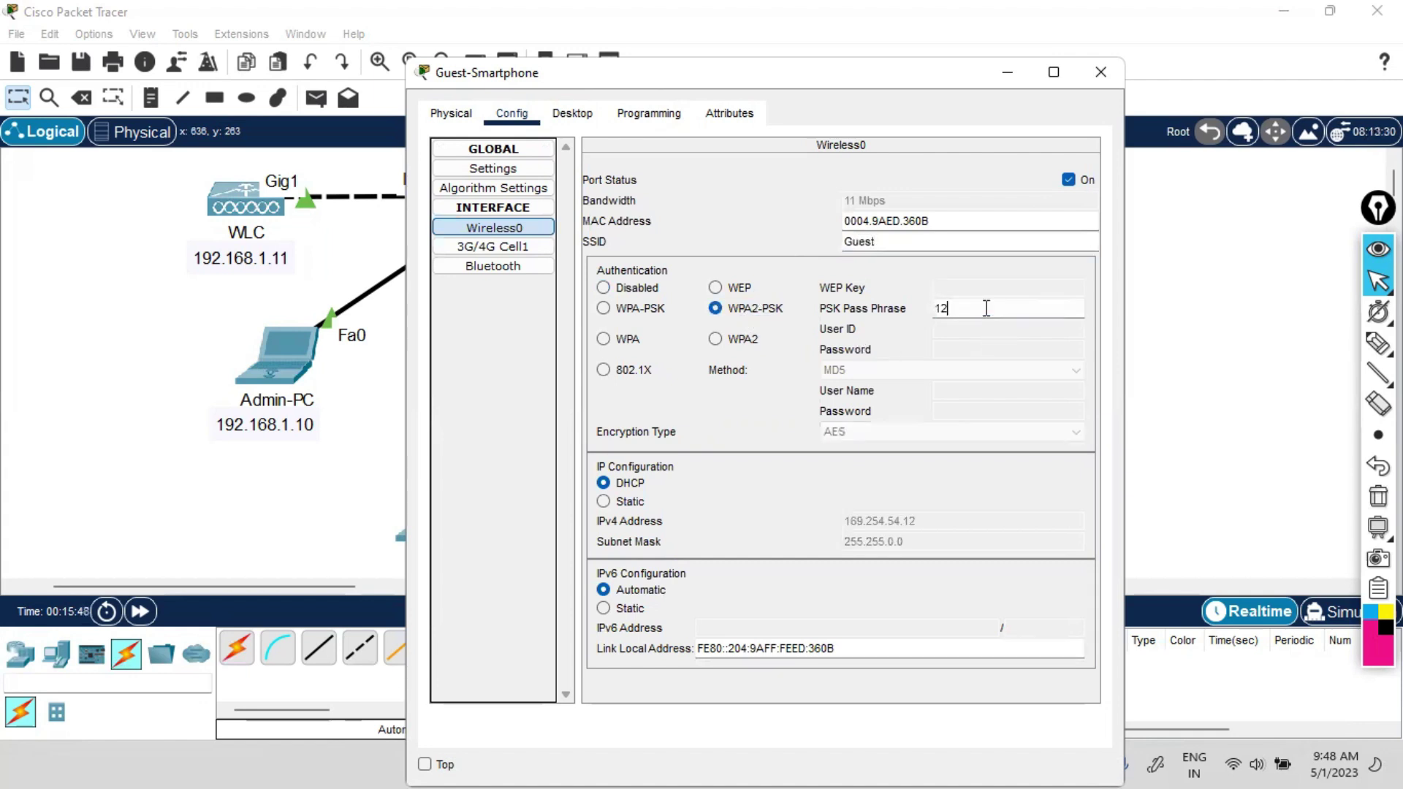
type("345678")
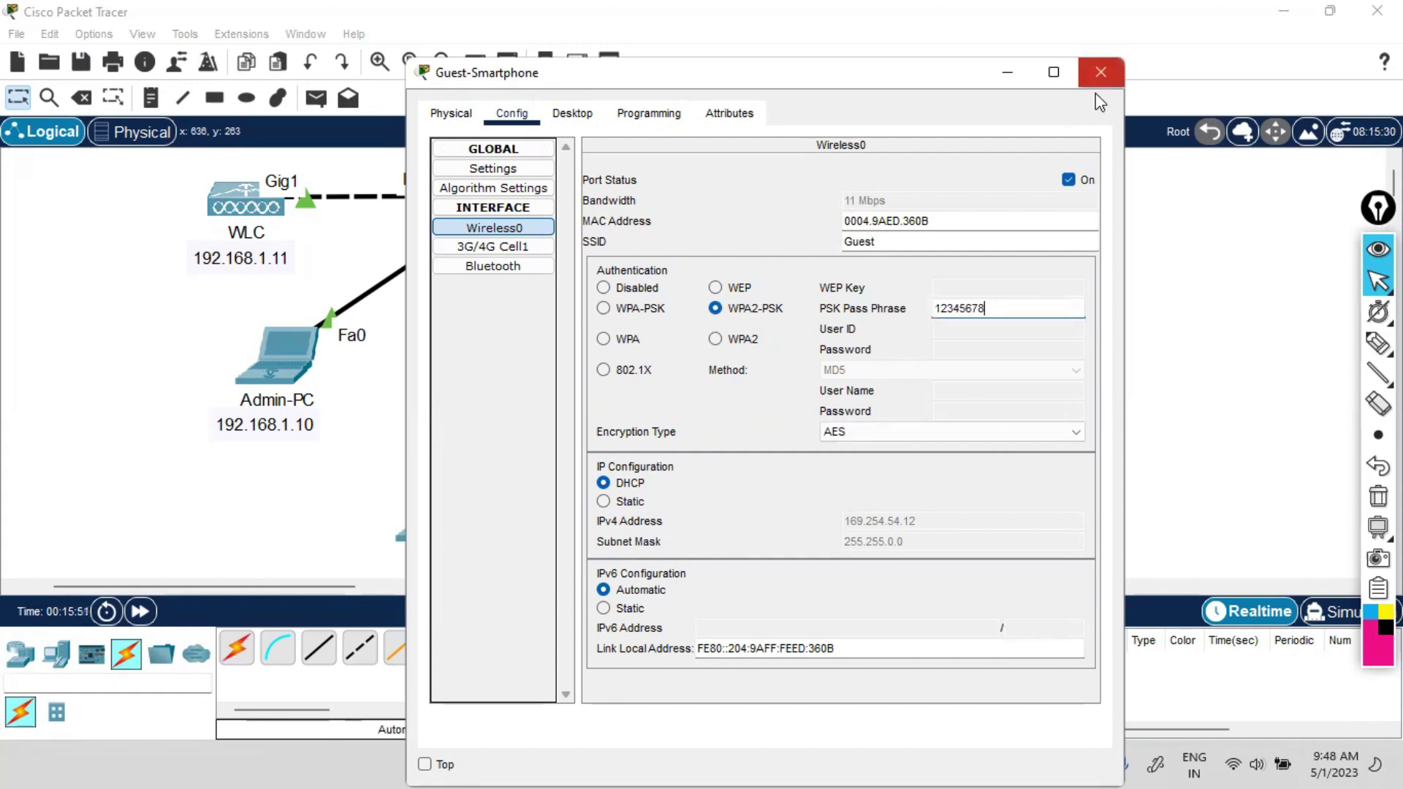
left_click(1100, 72)
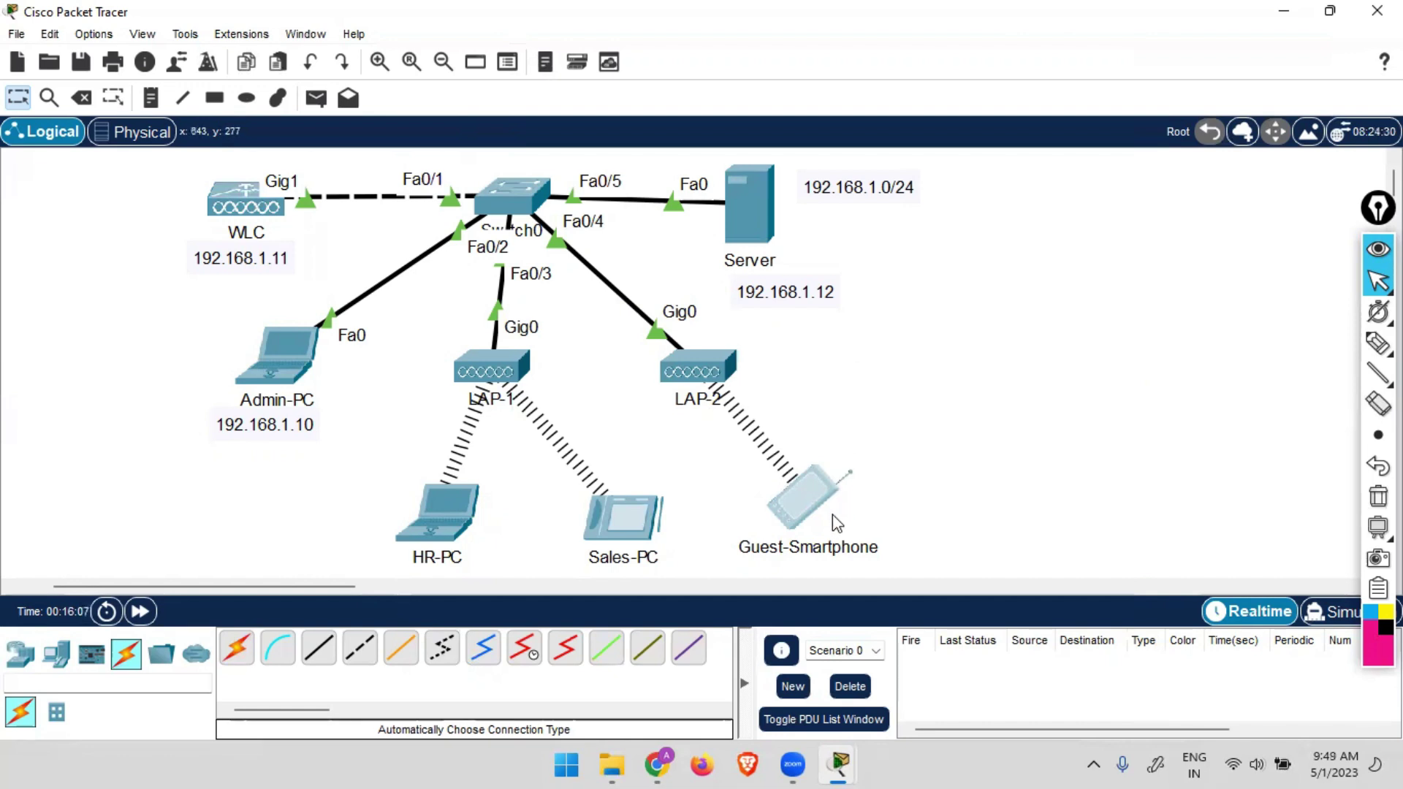
Open Admin-PC's browser full-screen, refresh the WLC monitor page and scroll to the AP and client summaries.
mouse_move(833, 516)
mouse_move(504, 378)
left_click(275, 357)
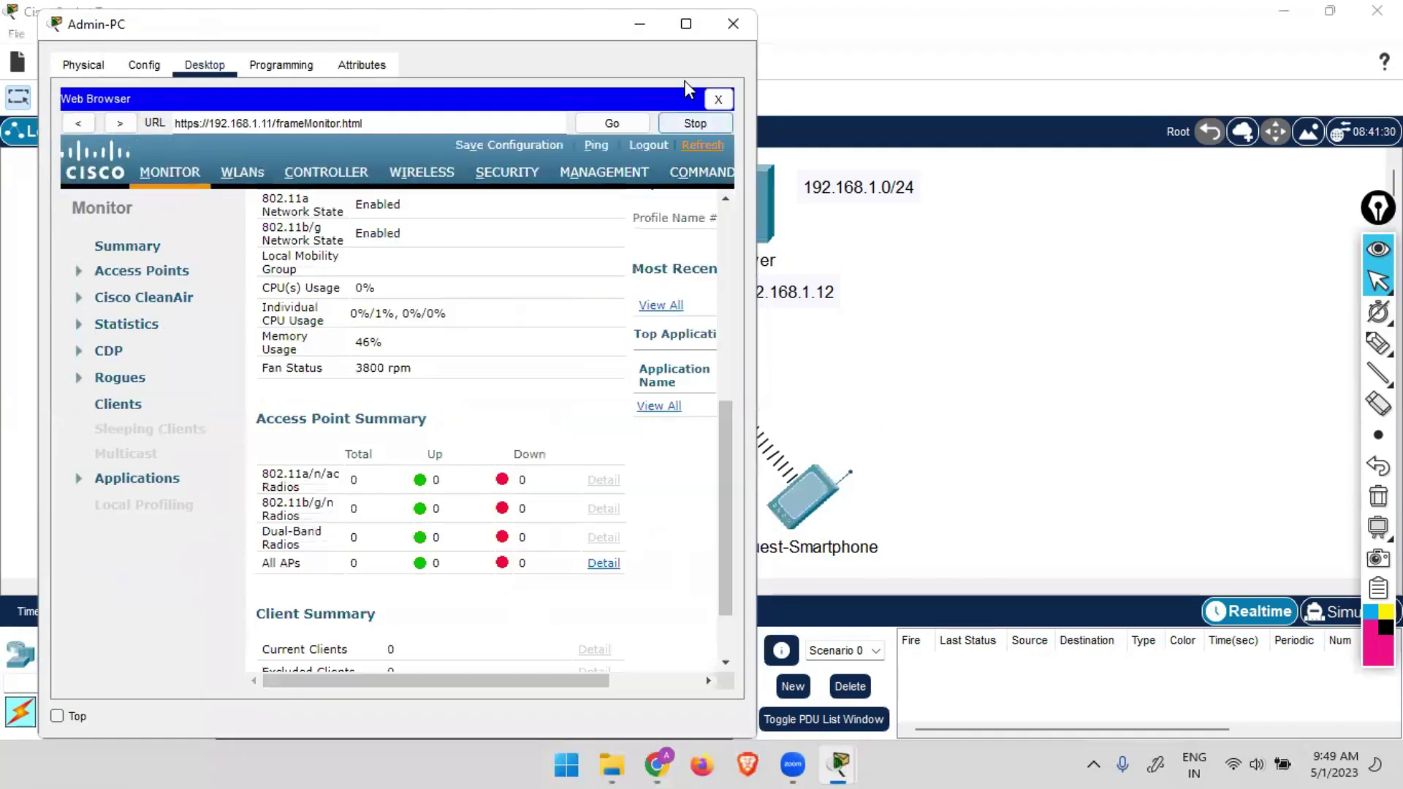
left_click(687, 23)
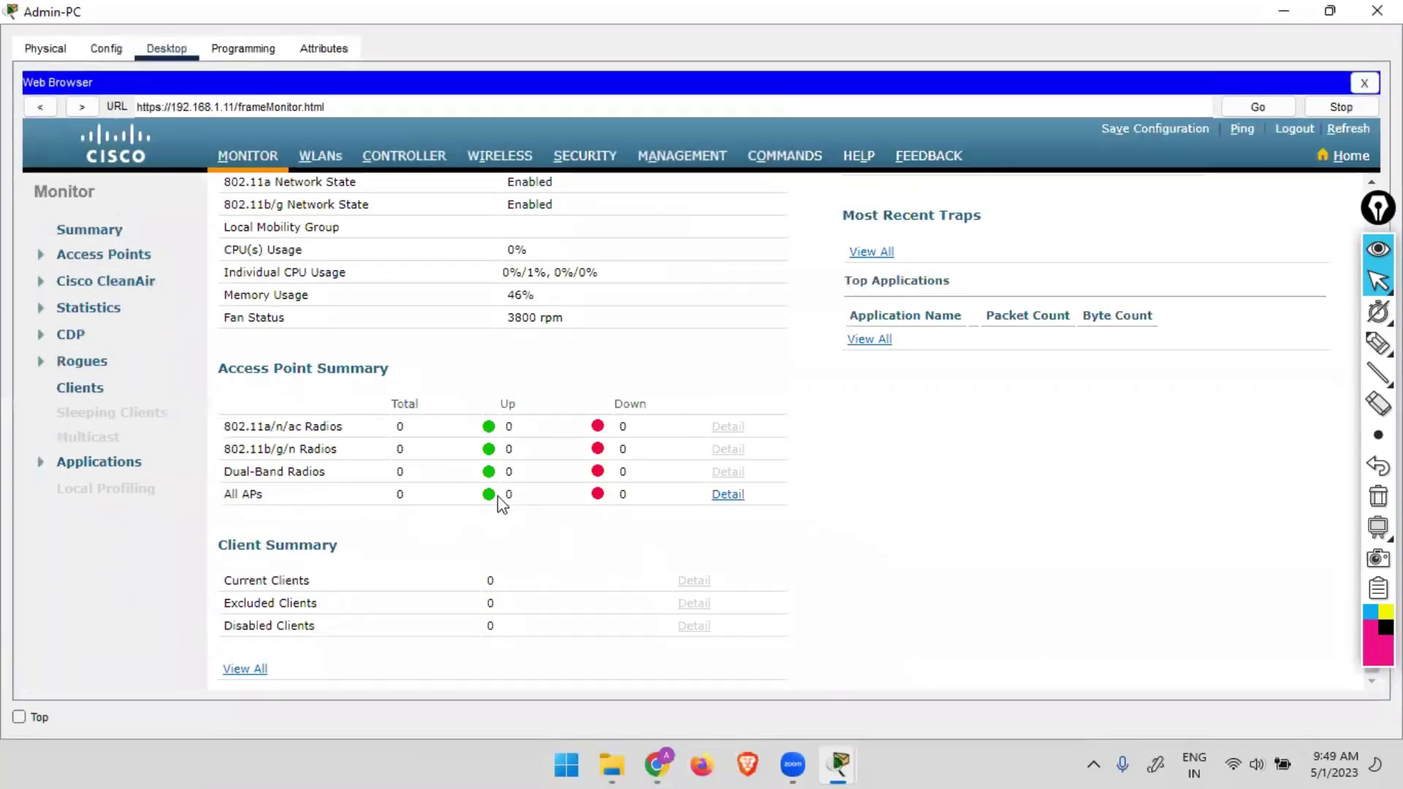
left_click(1348, 129)
scroll(399, 524, "down", 6)
Check the All APs table showing LAP-1 with 2 clients and LAP-2 with 1, both FlexConnect.
left_click(733, 496)
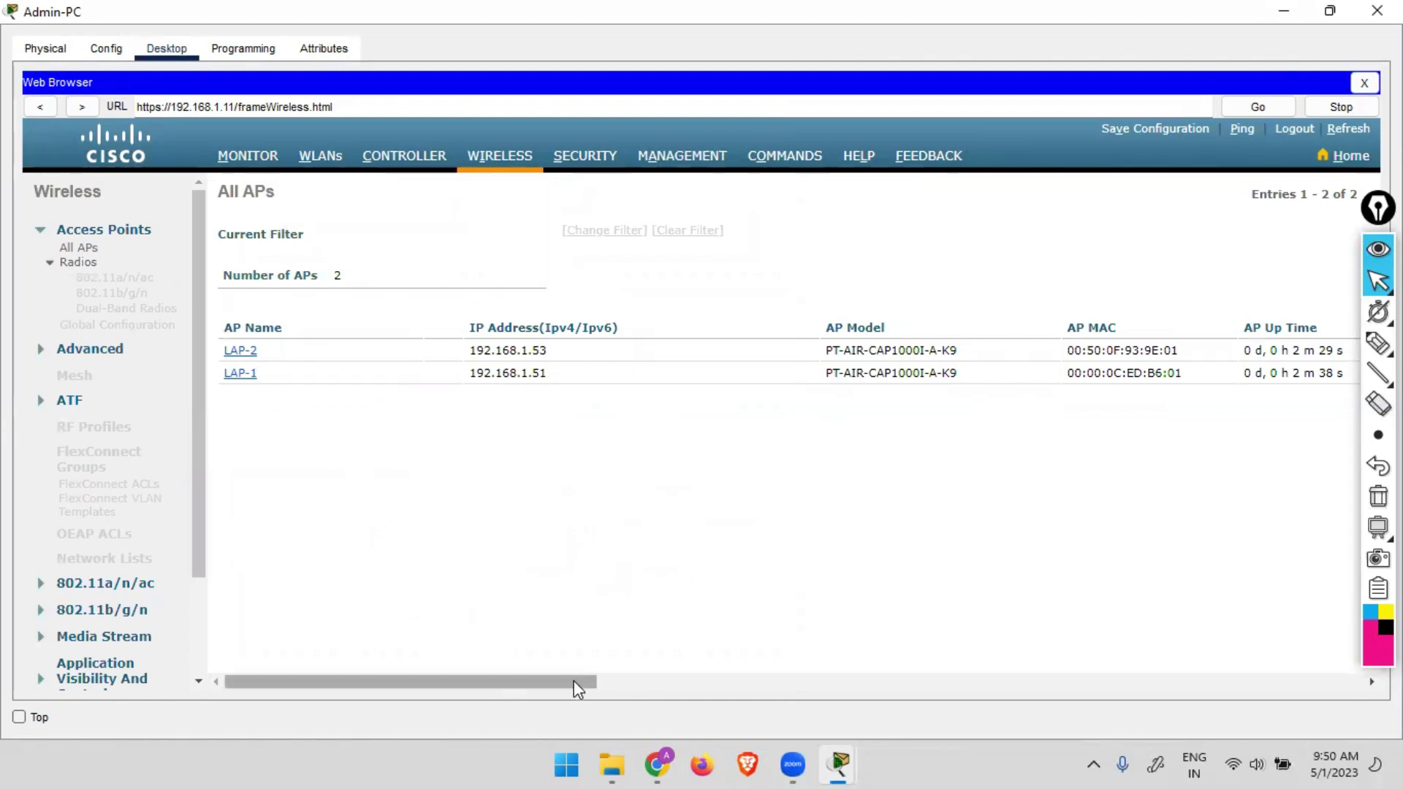
left_click_drag(575, 687, 1003, 663)
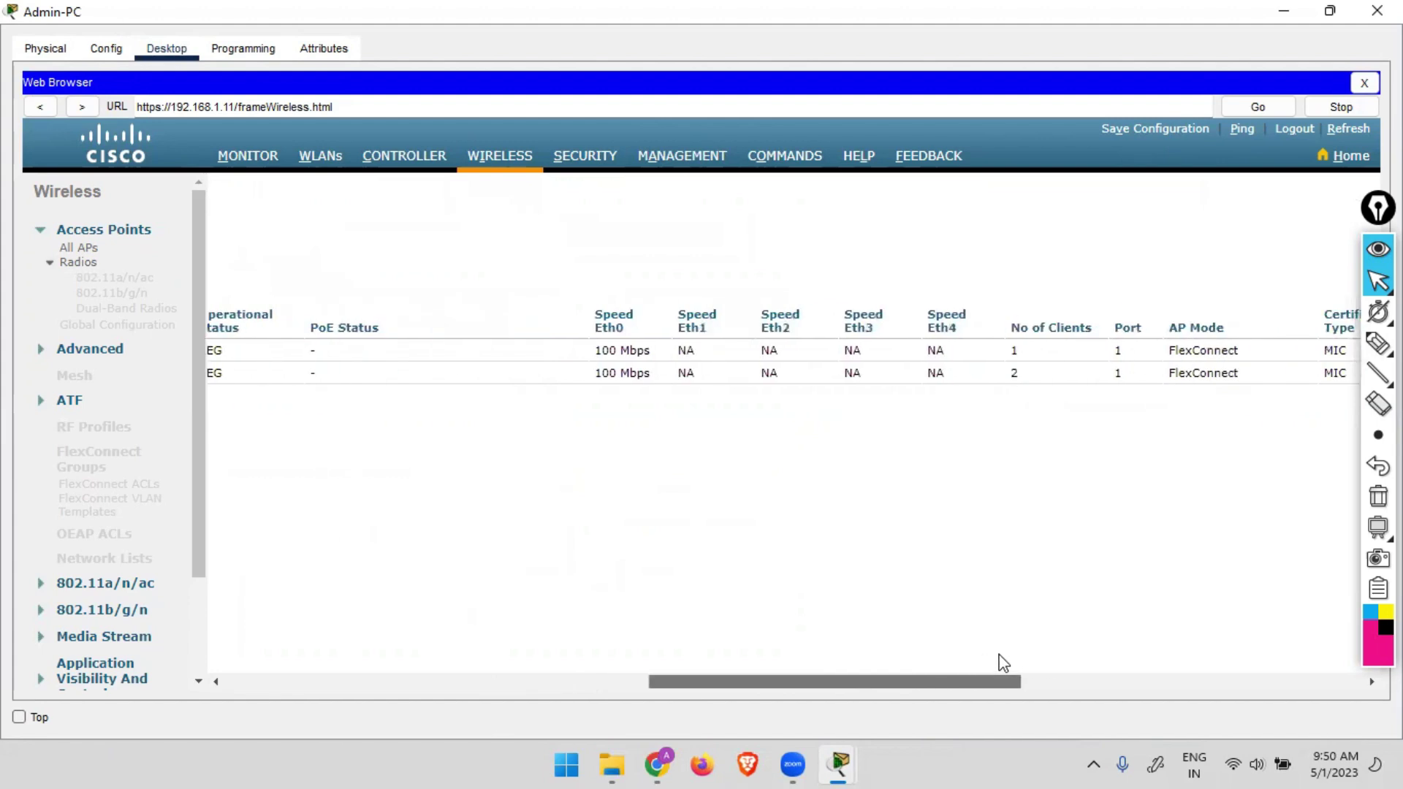
left_click(1017, 349)
left_click(970, 353)
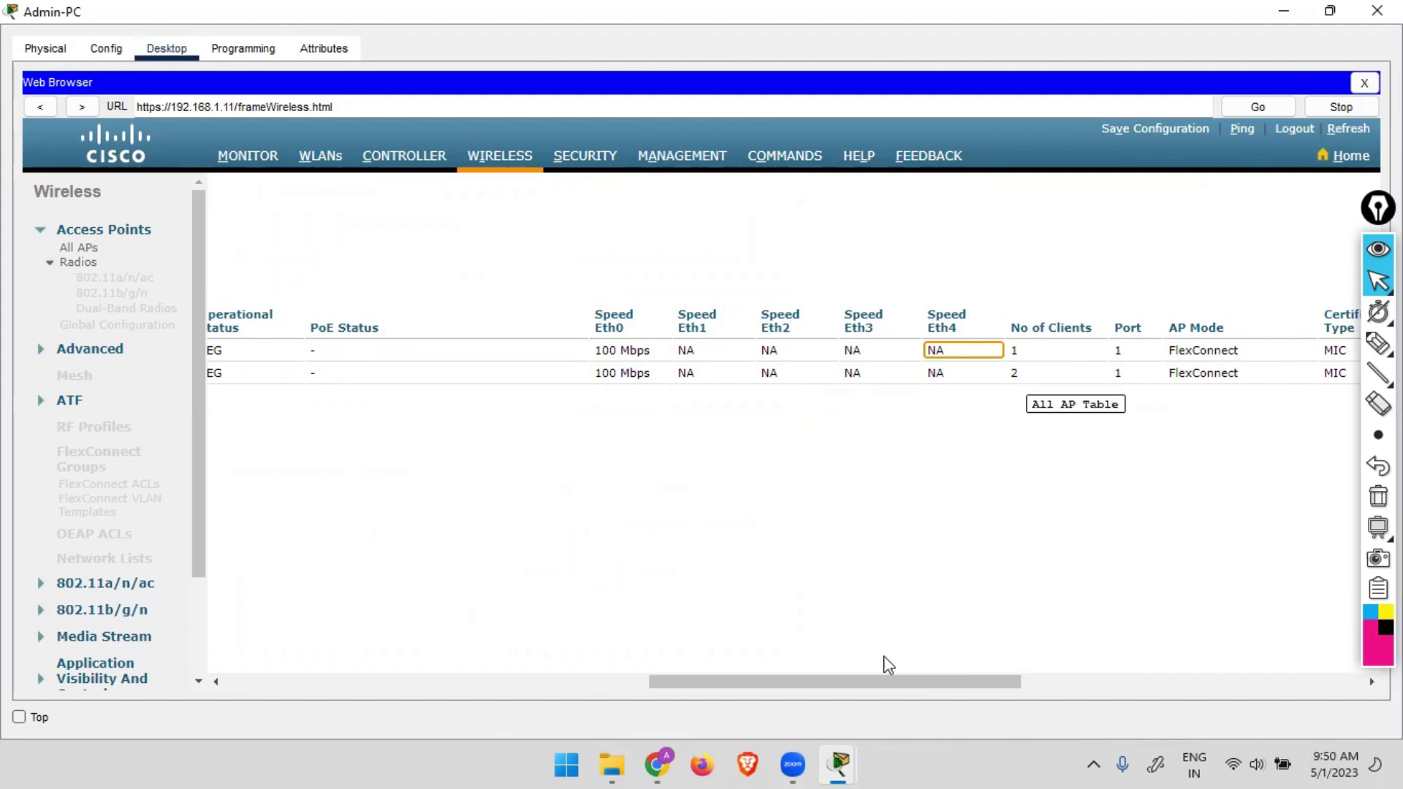
left_click_drag(885, 682, 1291, 645)
left_click_drag(1199, 682, 432, 680)
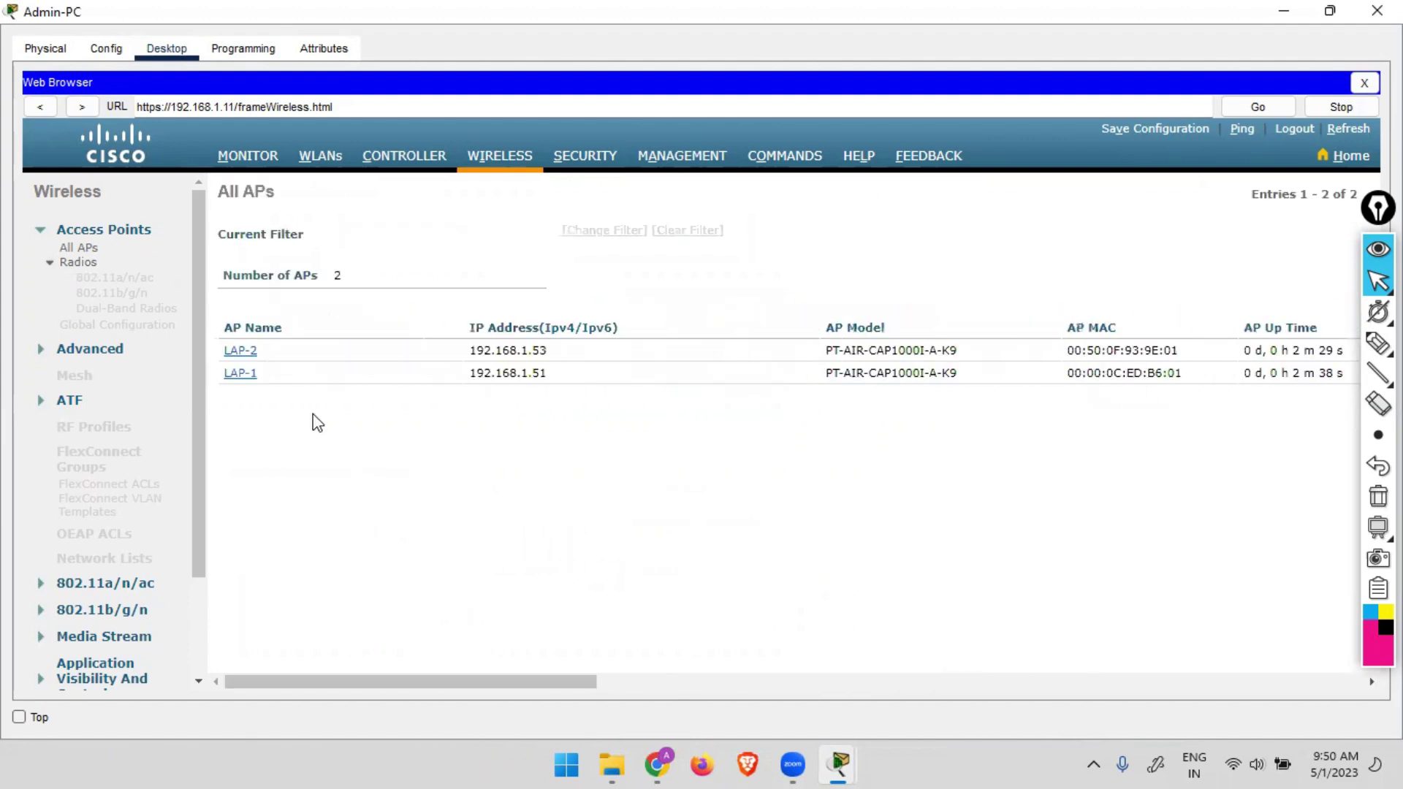
left_click(236, 377)
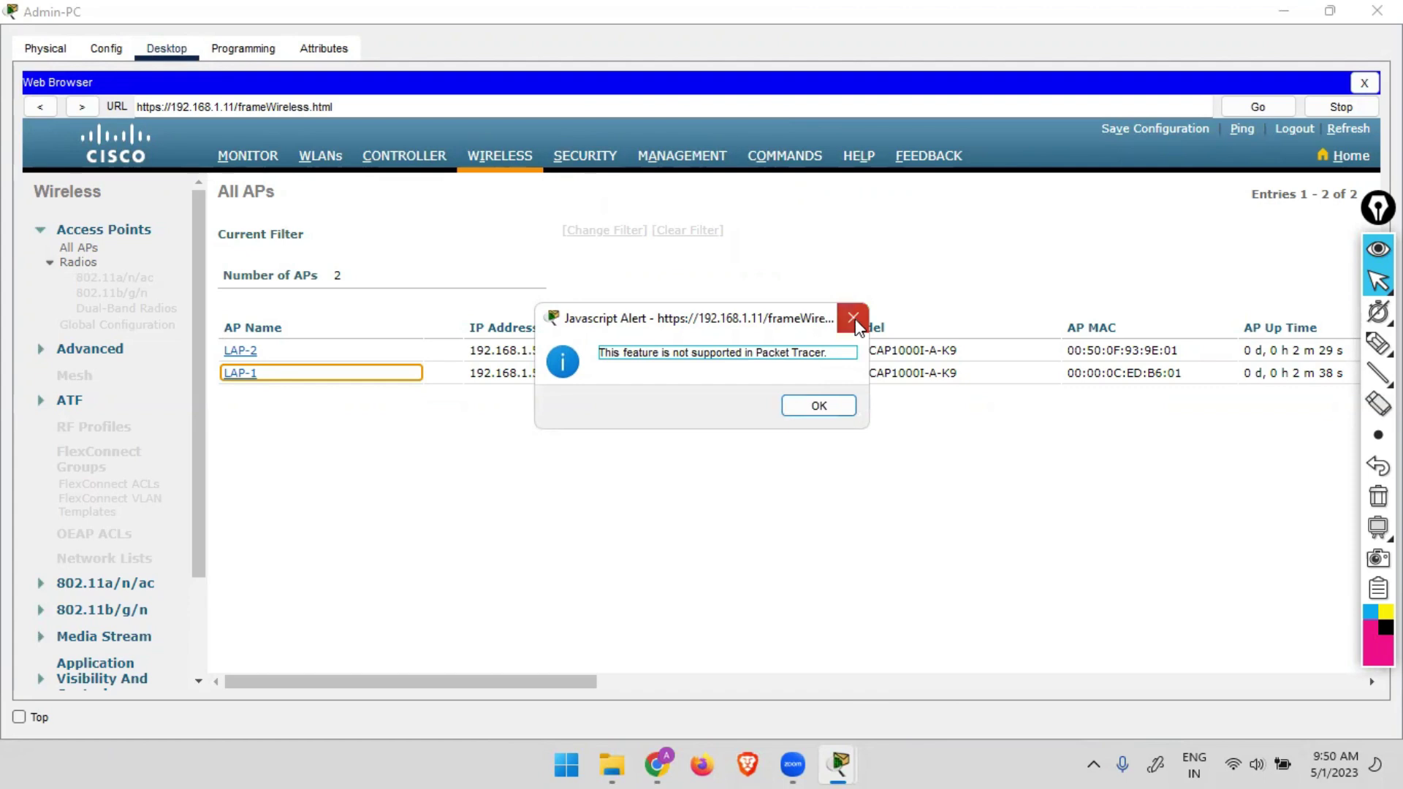
key("Return")
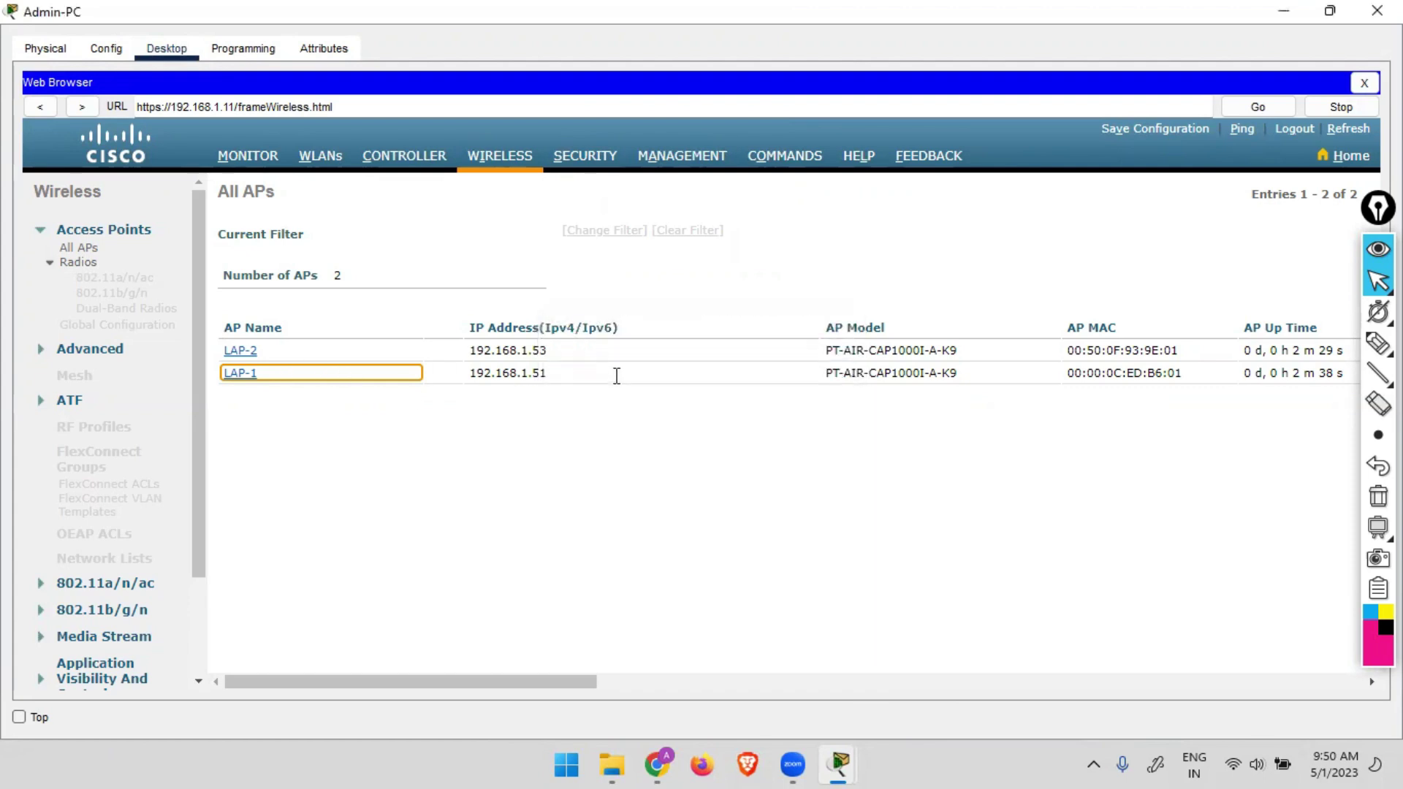